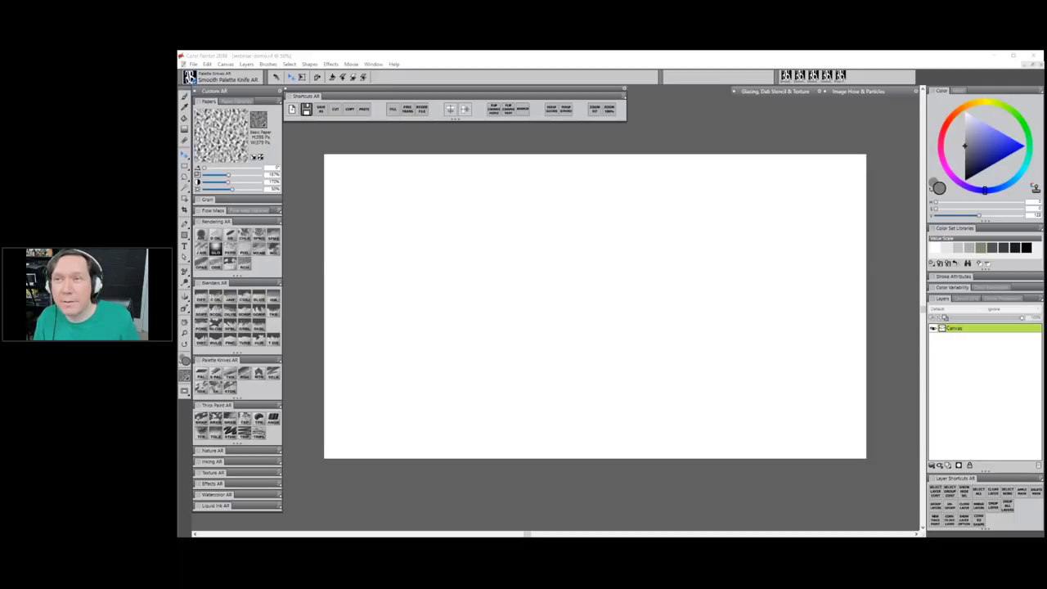
click(563, 56)
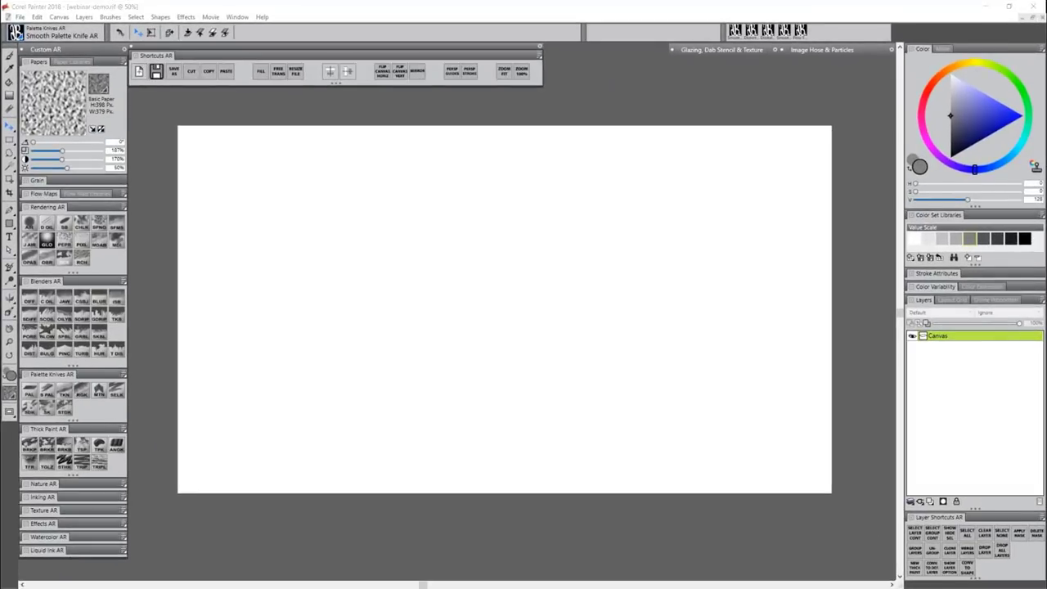
click(690, 14)
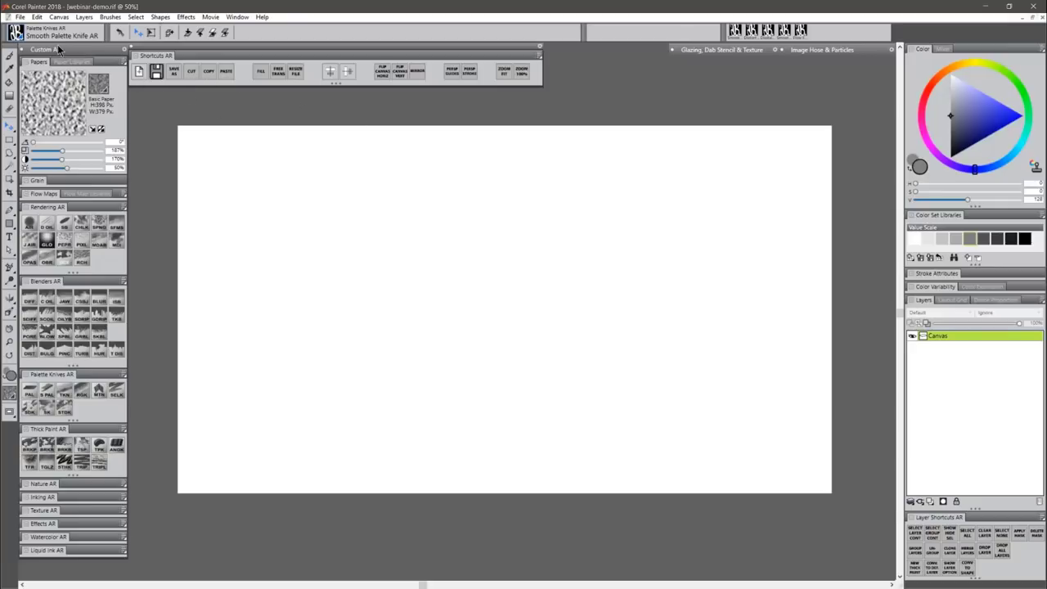
click(20, 17)
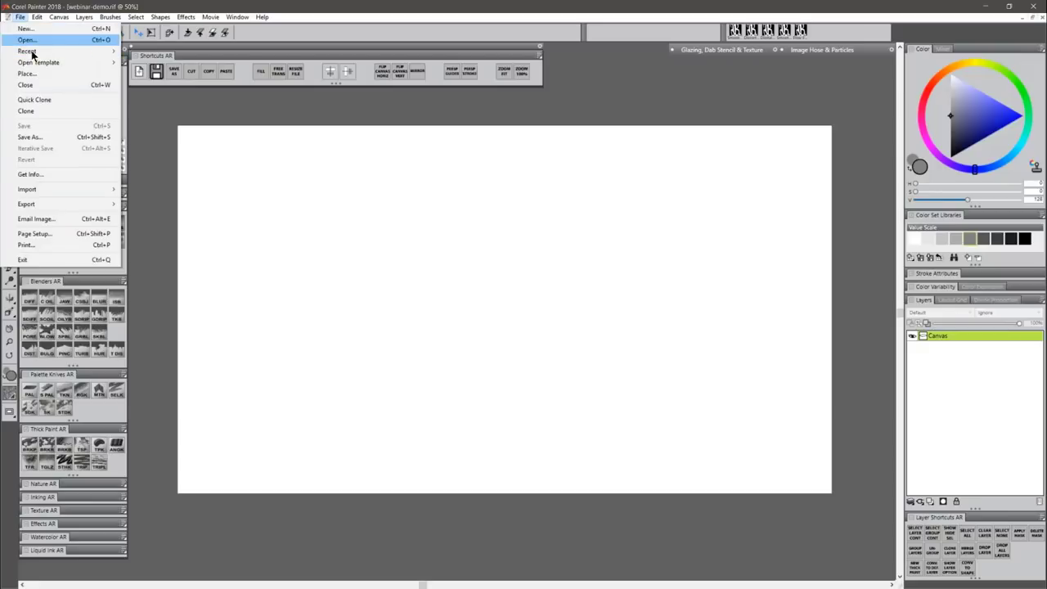
click(236, 108)
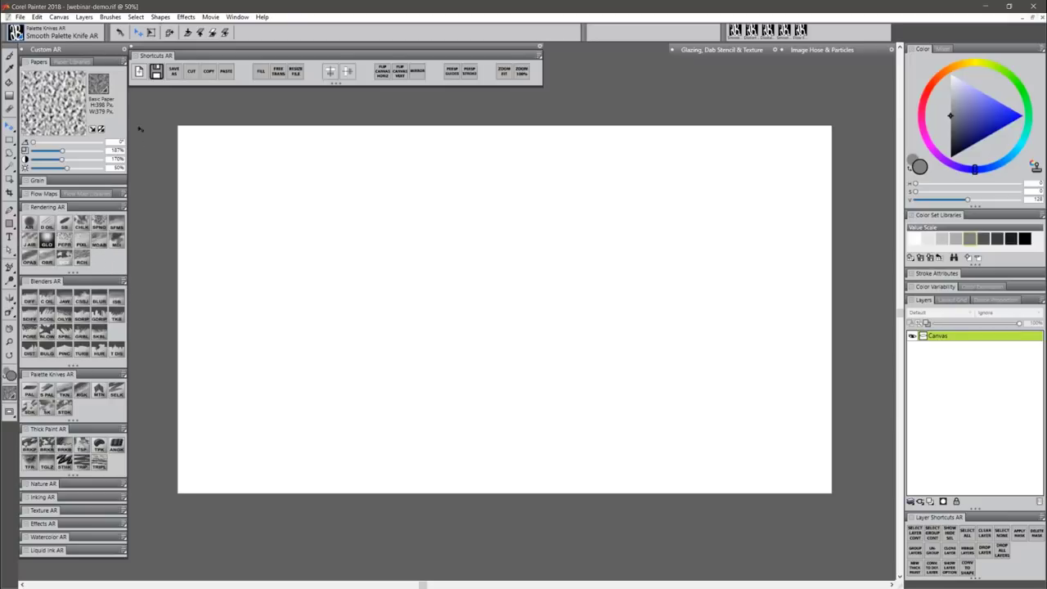
click(18, 36)
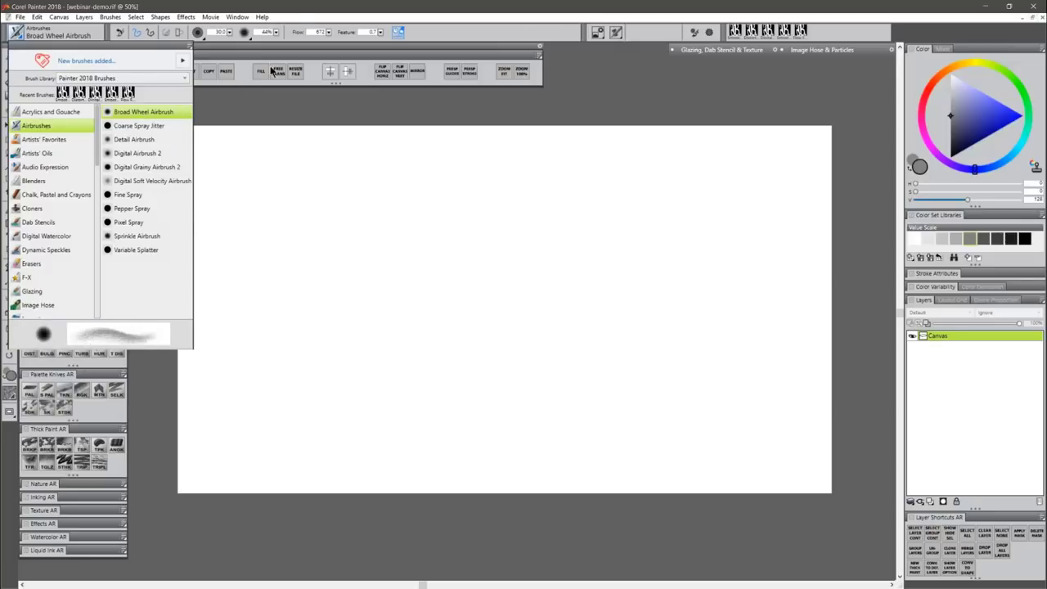
click(294, 13)
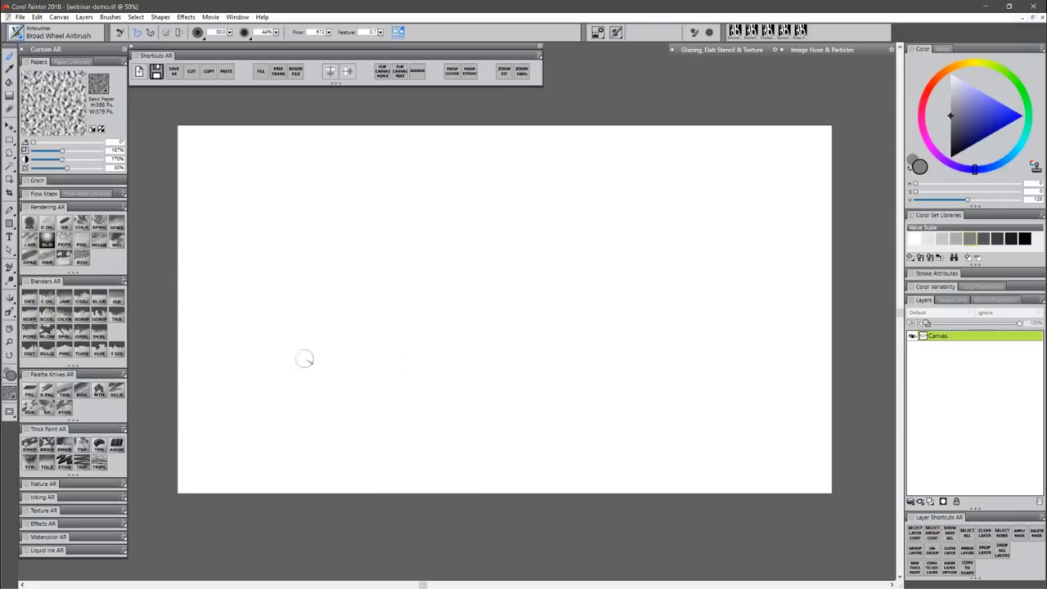
Try out the Glazing Chalk brush with three gray strokes on the canvas and undo them.
click(81, 222)
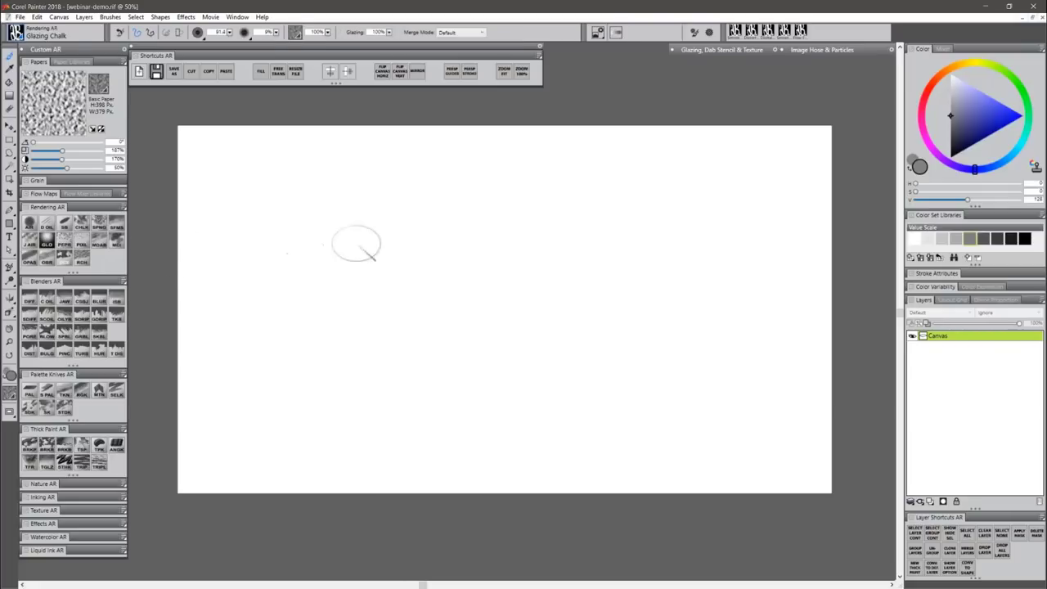
drag(372, 276, 383, 271)
mouse_move(452, 276)
mouse_down()
mouse_move(549, 260)
mouse_move(532, 269)
mouse_up()
mouse_move(364, 376)
mouse_down()
mouse_move(524, 355)
mouse_move(542, 372)
mouse_up()
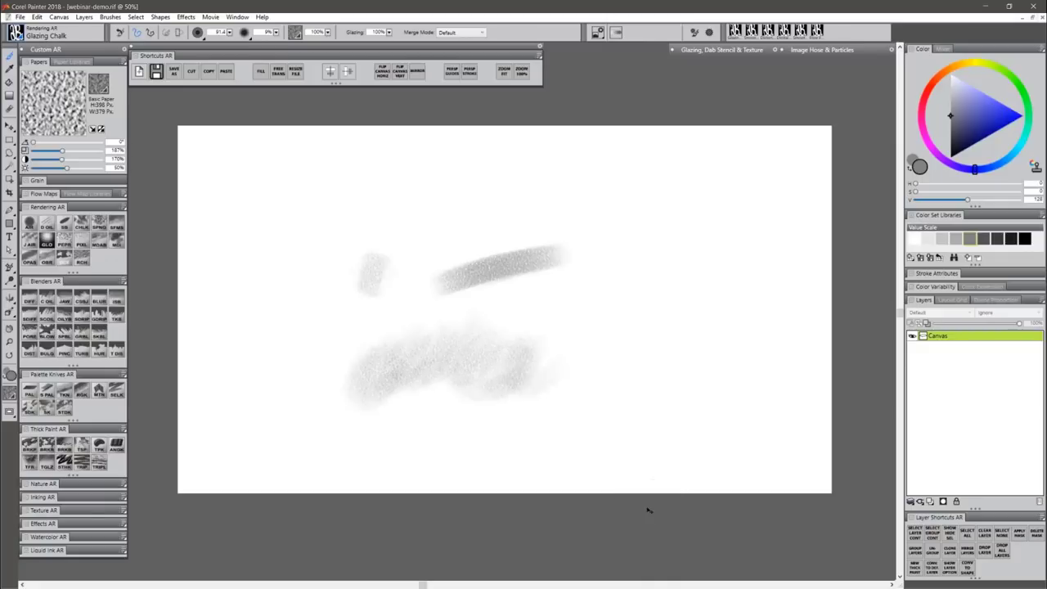
key(ctrl+z)
key(ctrl+z)
key(ctrl+z)
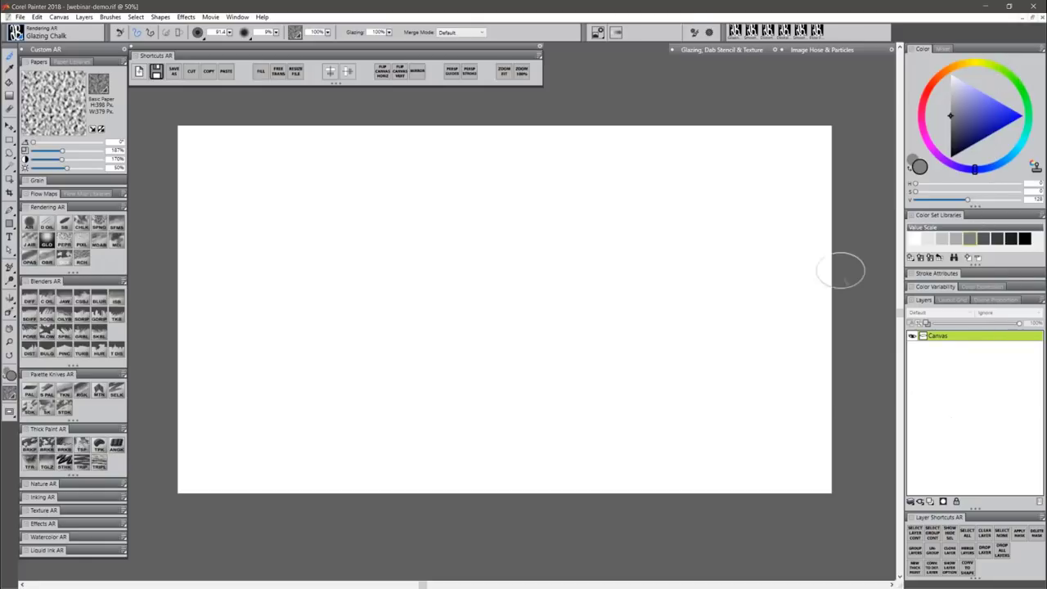
Expand the Glazing, Dab Stencil & Texture and Image Hose & Particles palettes to view their contents, and collapse both.
click(723, 50)
click(813, 50)
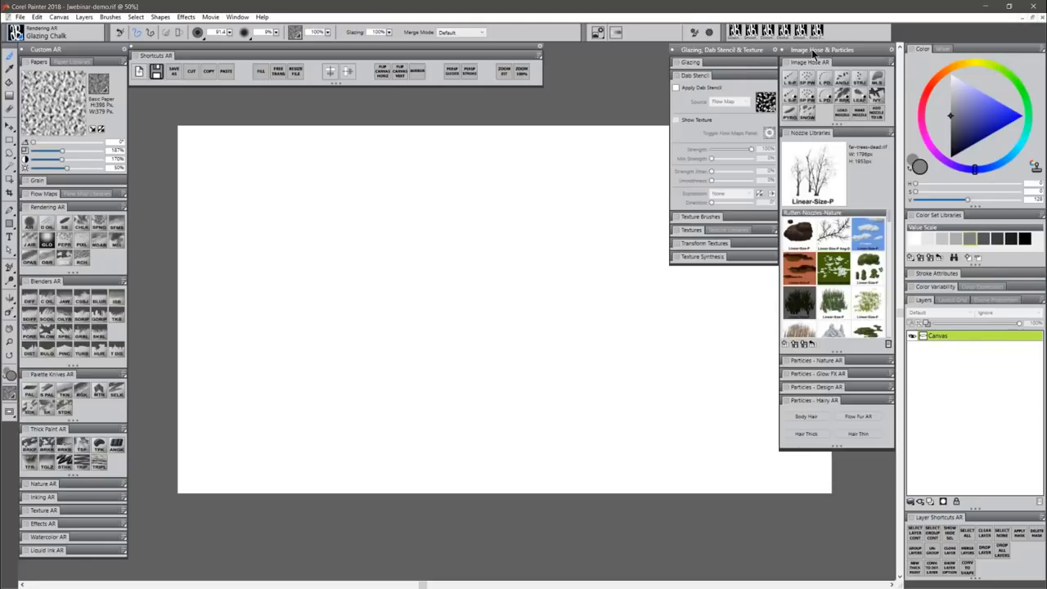
click(812, 50)
click(740, 51)
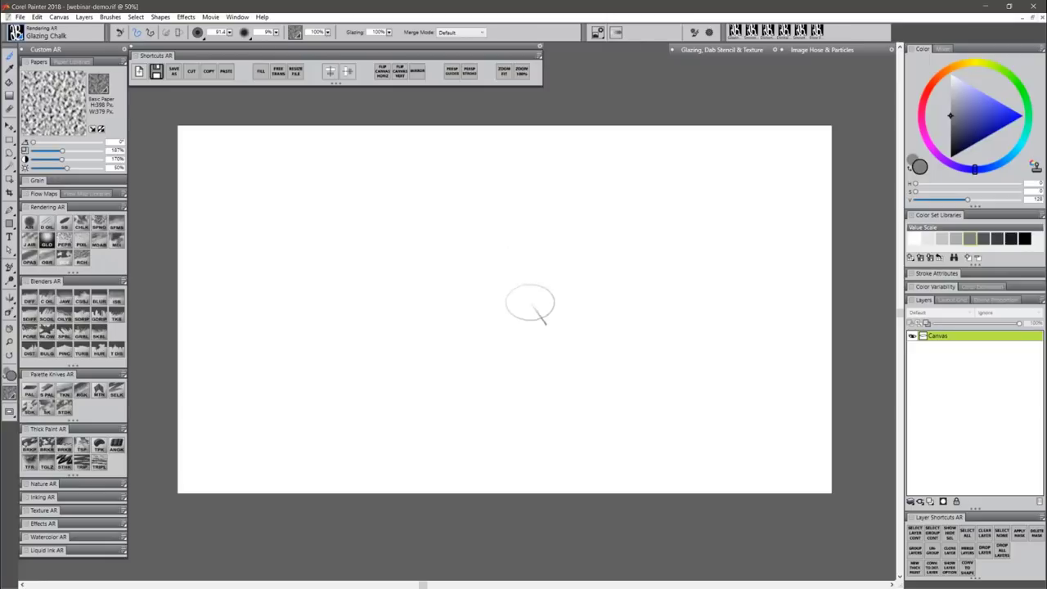
Look at the workspace export dialog and close it without exporting.
click(239, 18)
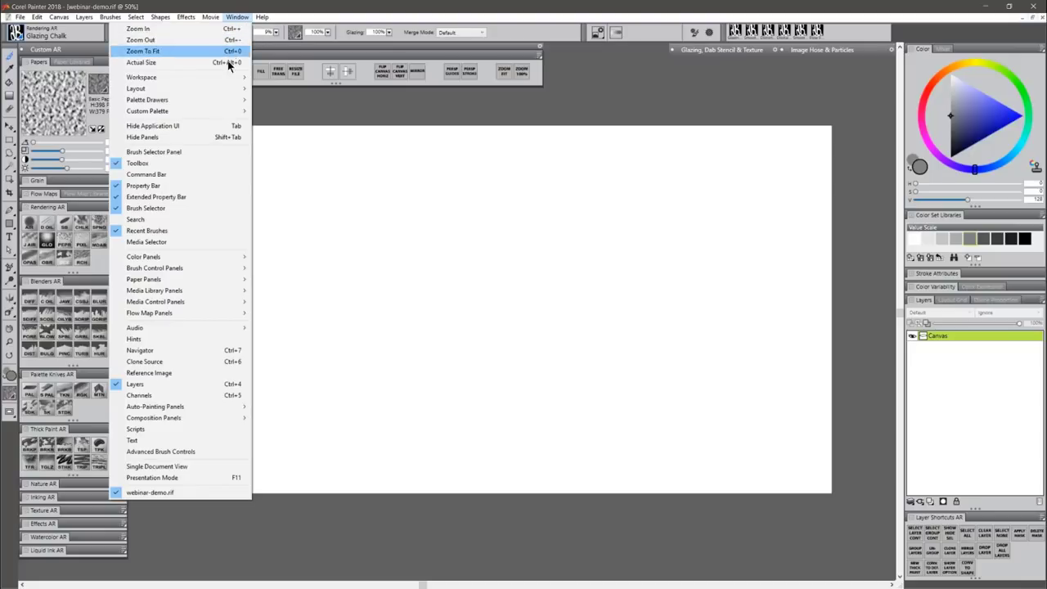
mouse_move(229, 85)
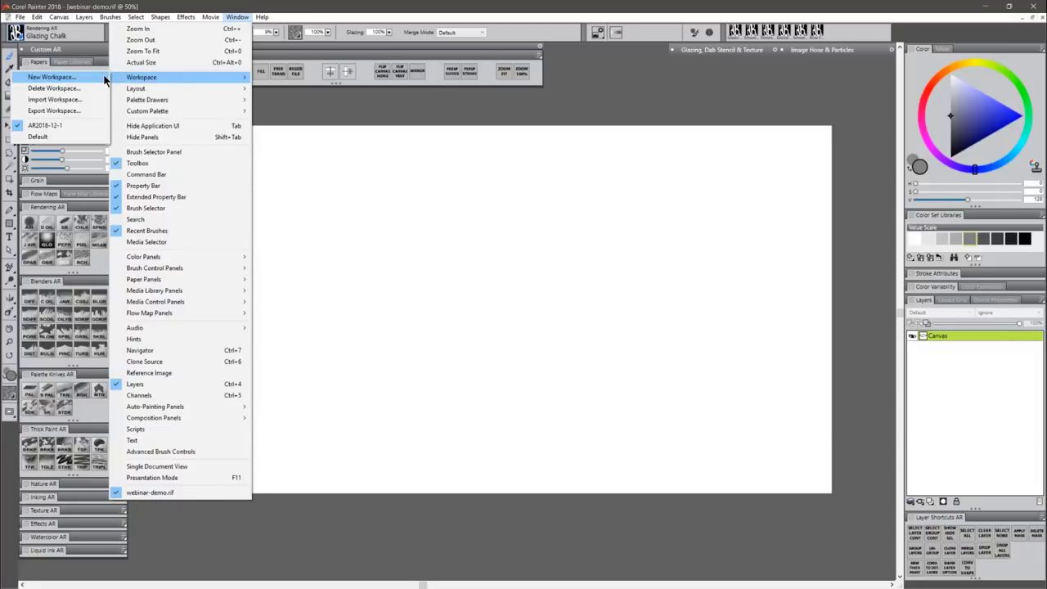
click(67, 110)
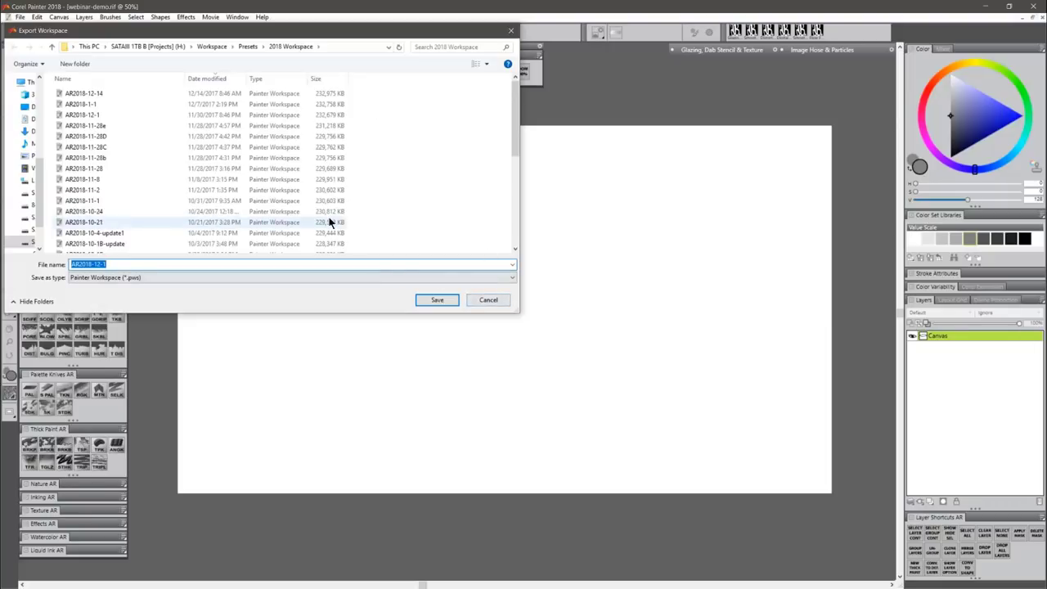
click(485, 300)
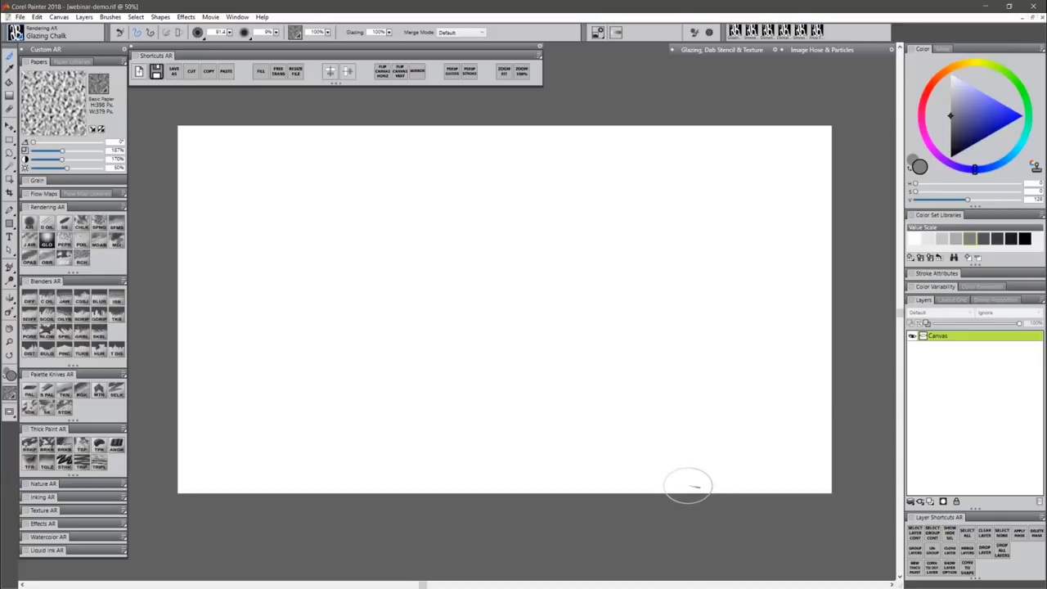
Switch to the Default workspace.
click(237, 17)
mouse_move(206, 79)
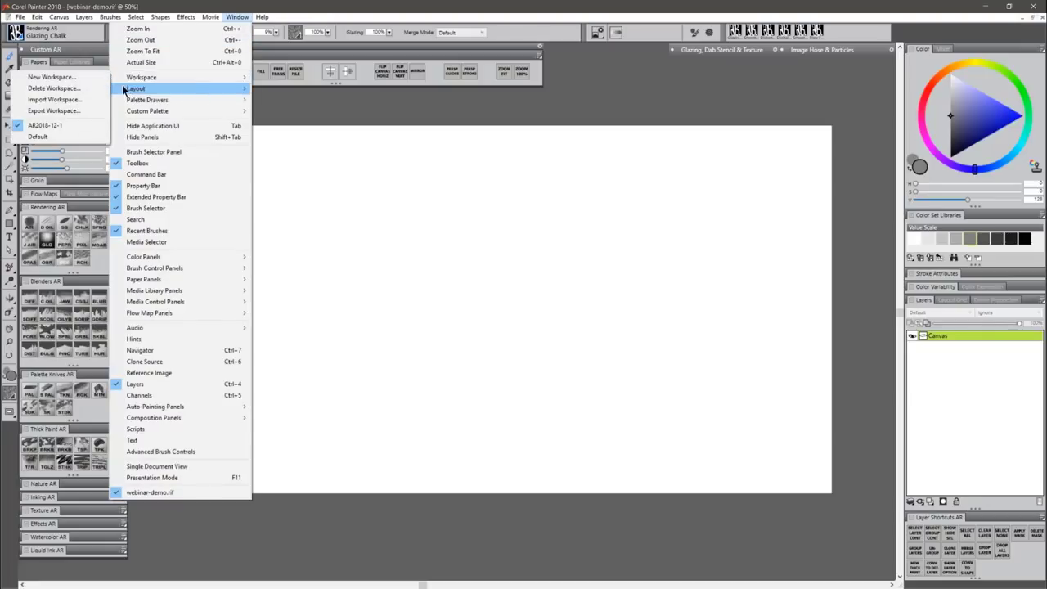
click(63, 138)
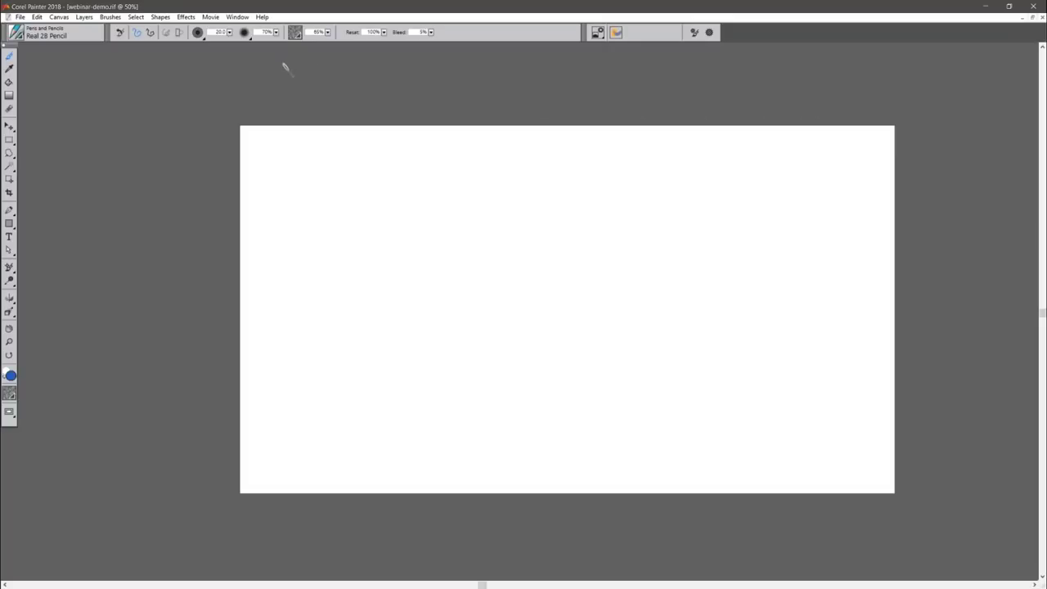
Show the Papers palette drawer, look at its Paper Libraries, and place the drawer beside the toolbox.
click(236, 18)
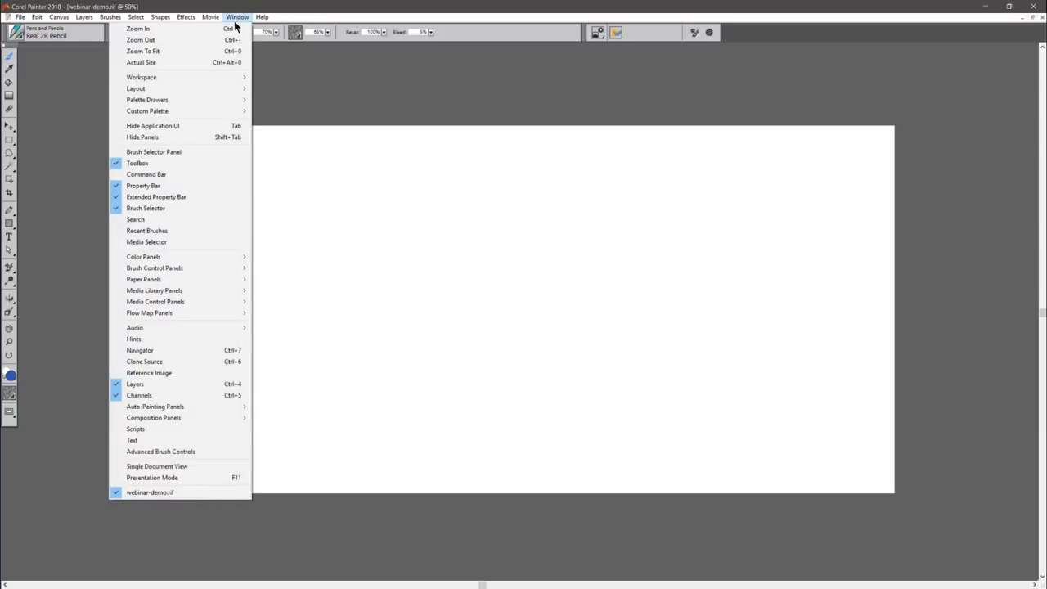
mouse_move(214, 100)
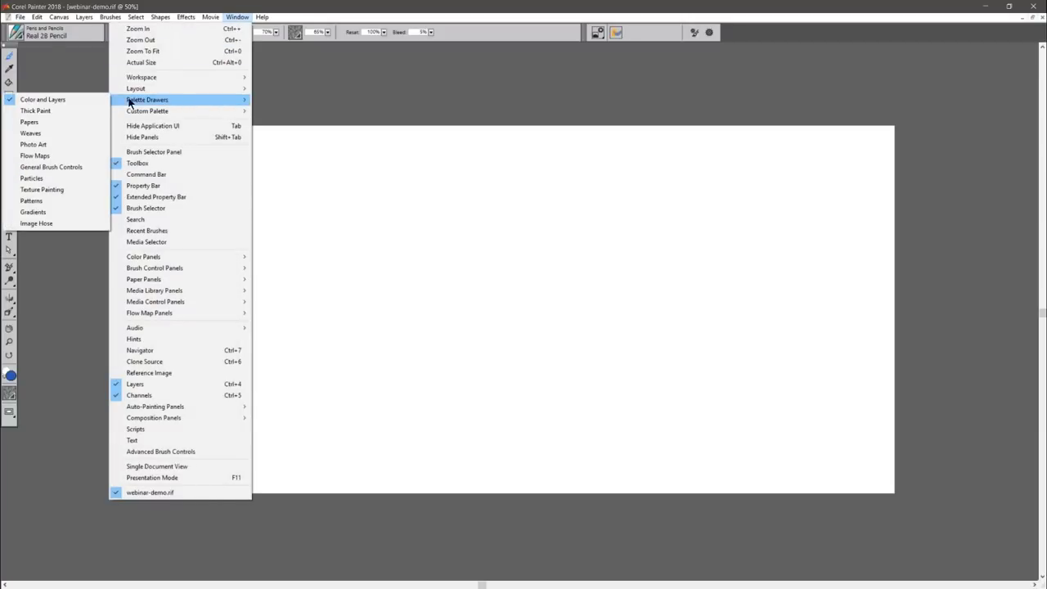
click(77, 122)
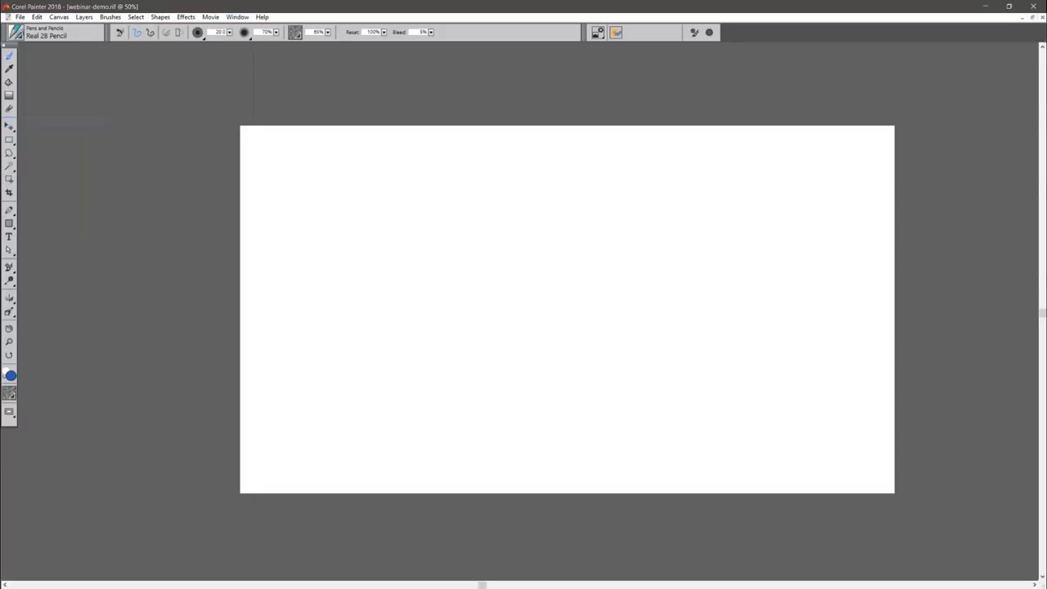
drag(965, 49, 520, 60)
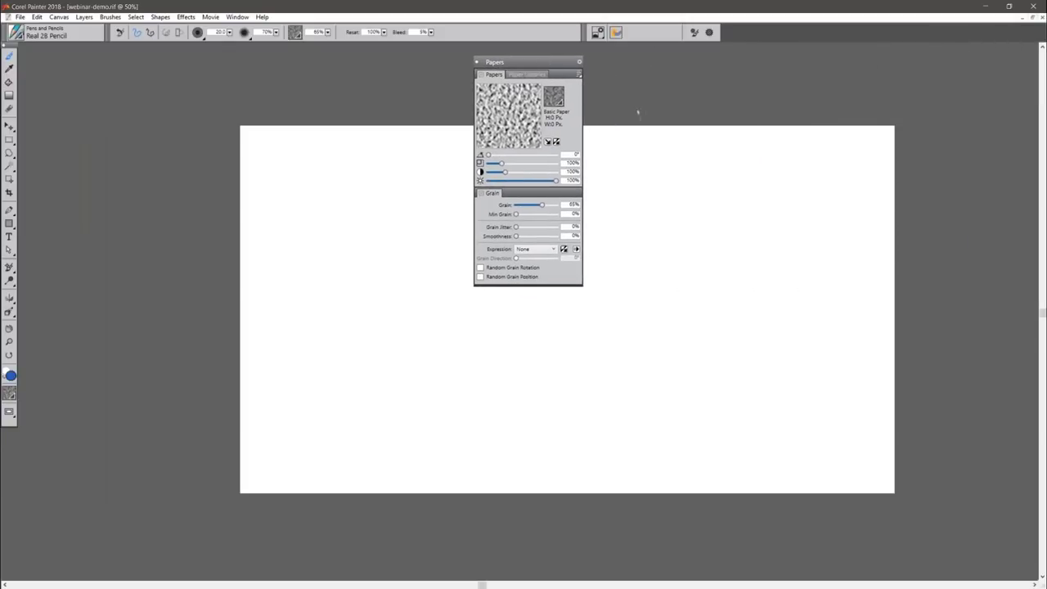
click(529, 73)
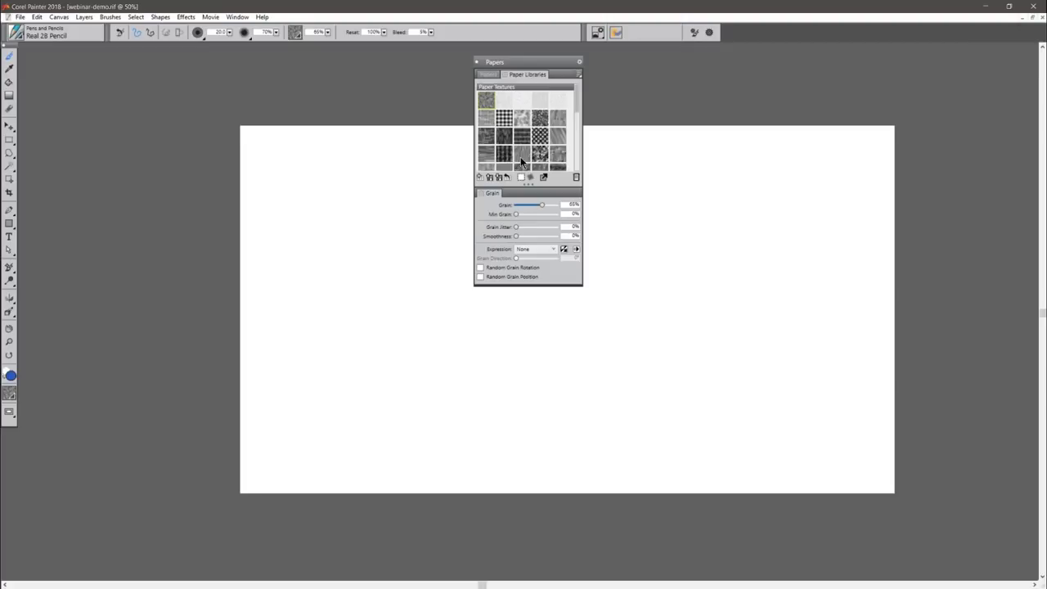
click(491, 74)
drag(491, 75, 64, 62)
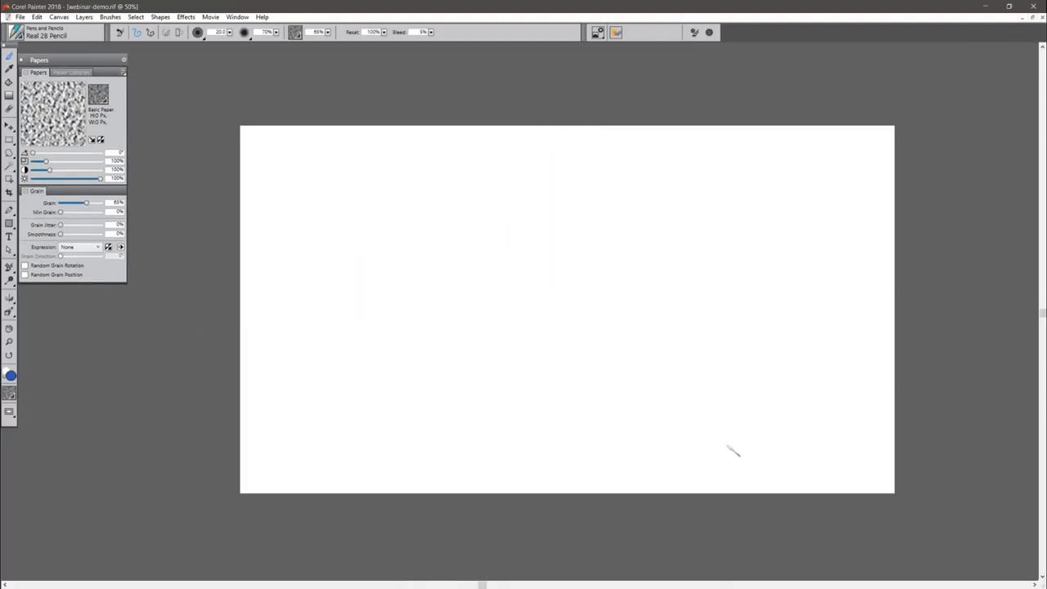
Show the Flow Maps palette and move it near the Papers palette.
click(238, 17)
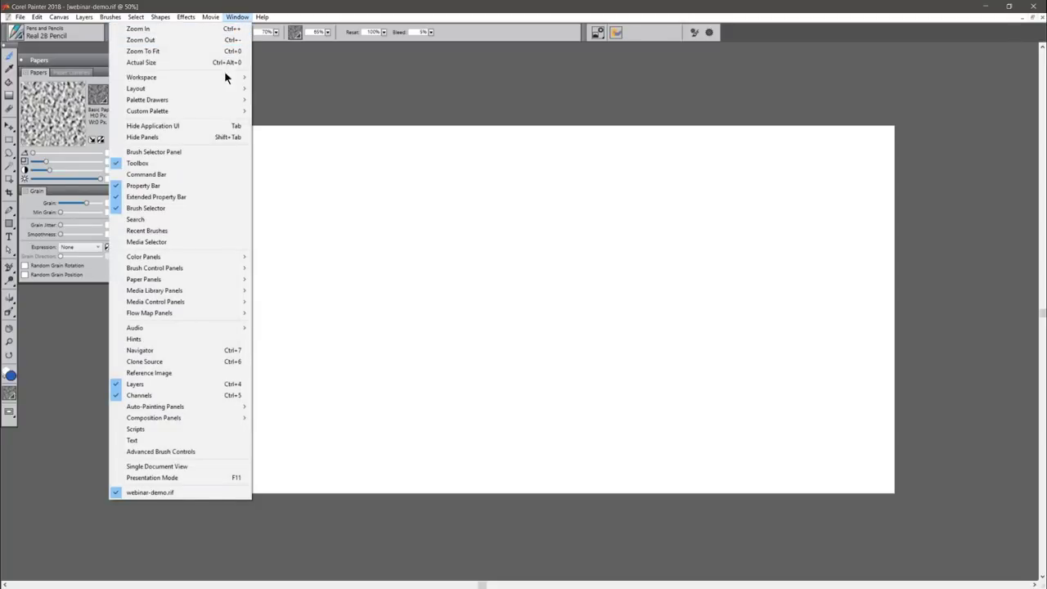
mouse_move(225, 75)
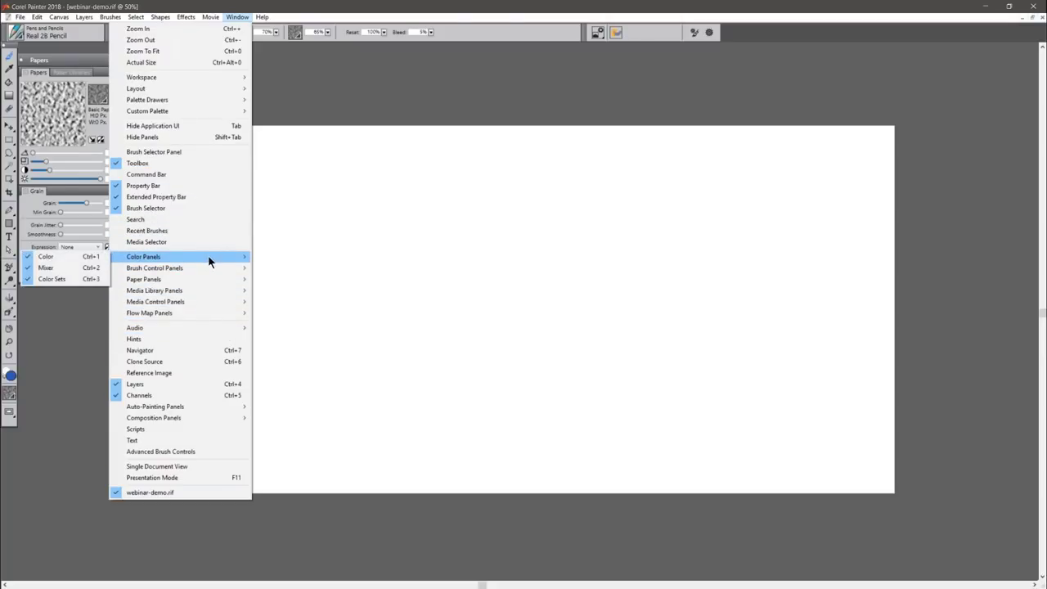
mouse_move(201, 315)
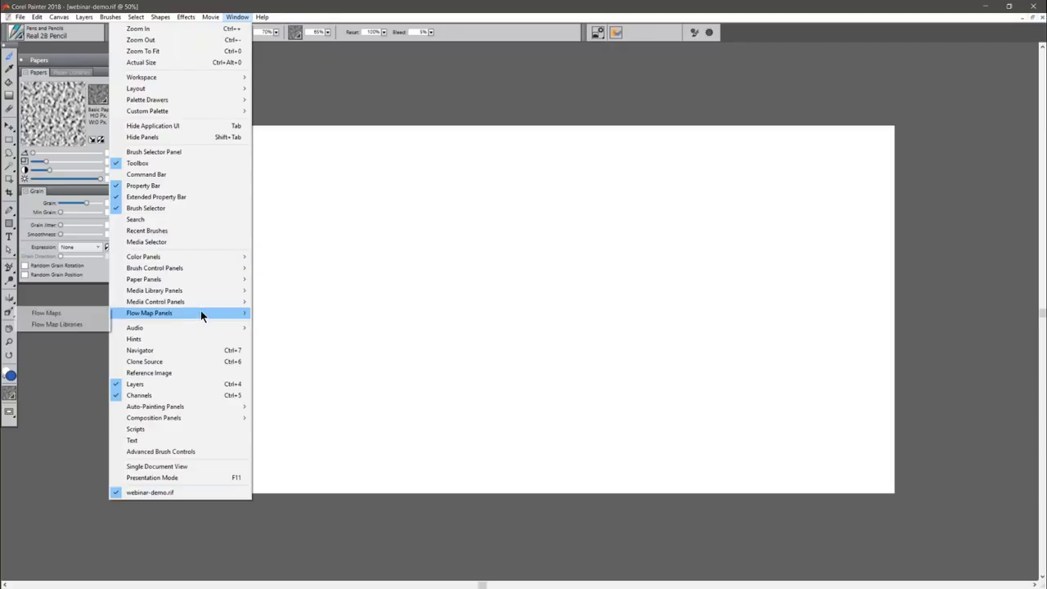
click(74, 313)
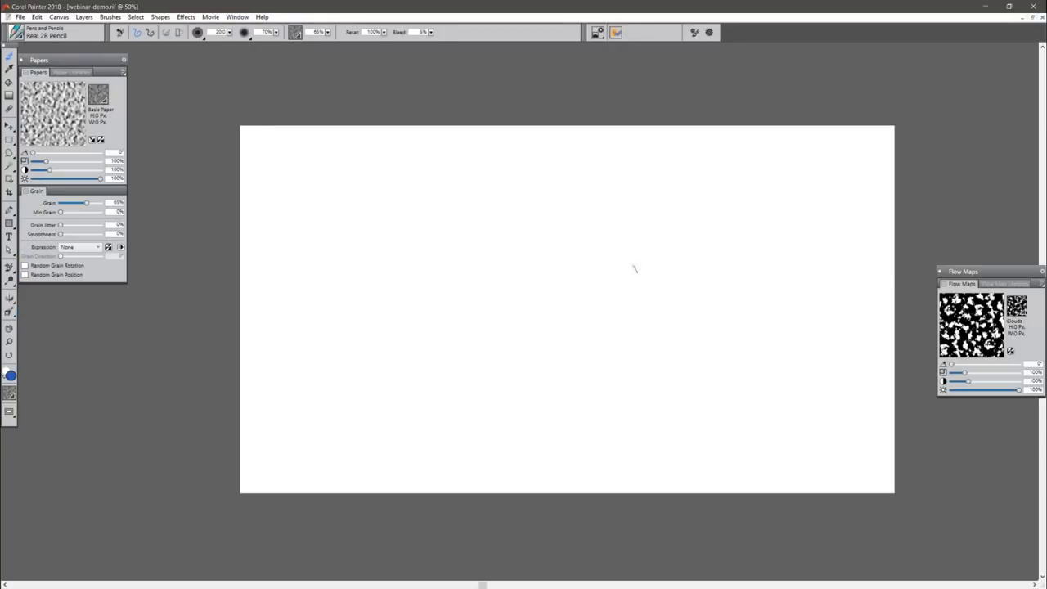
drag(991, 277, 250, 88)
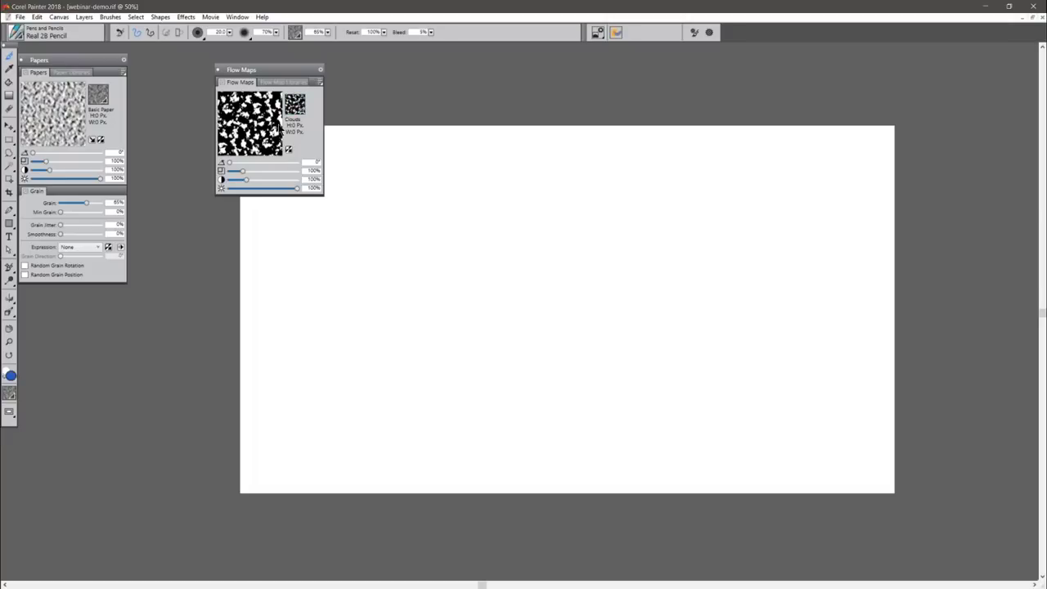
Detach and close the Flow Map Libraries panel, and dock the Flow Maps panel below Grain in the Papers palette.
click(278, 82)
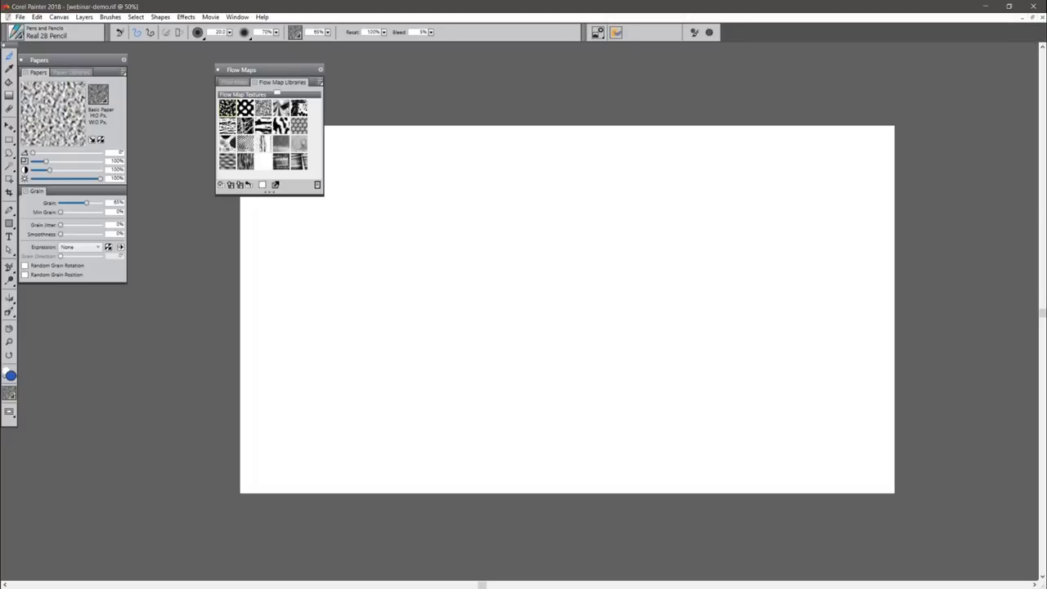
drag(278, 83, 402, 102)
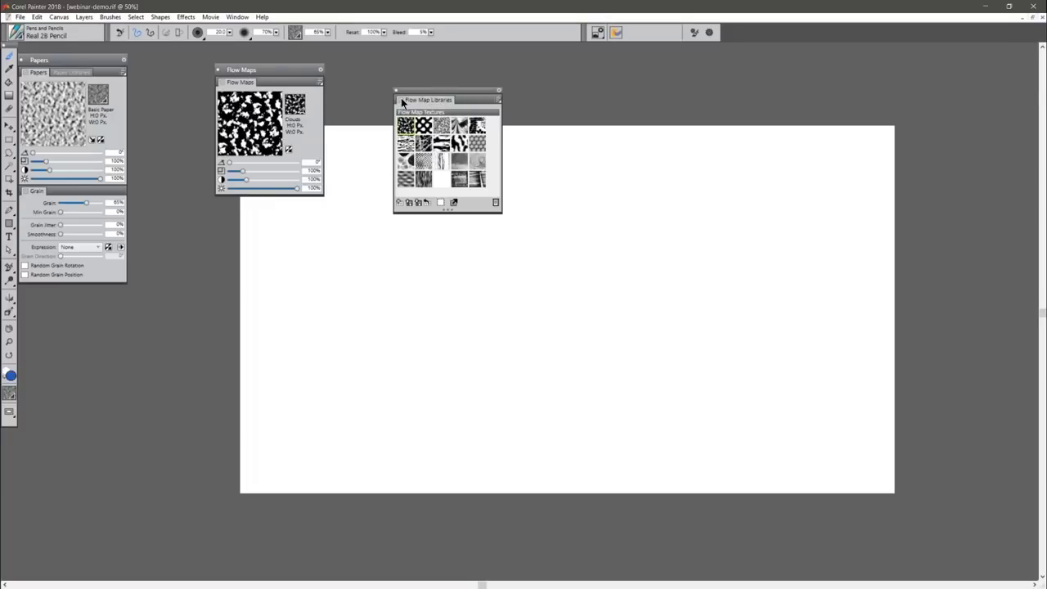
click(400, 100)
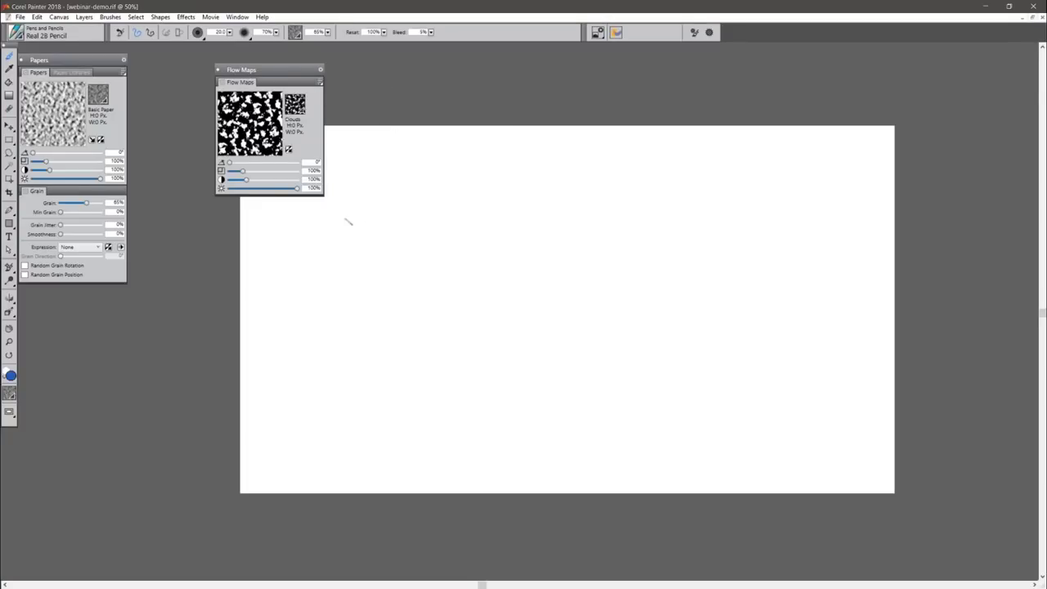
drag(238, 84, 65, 282)
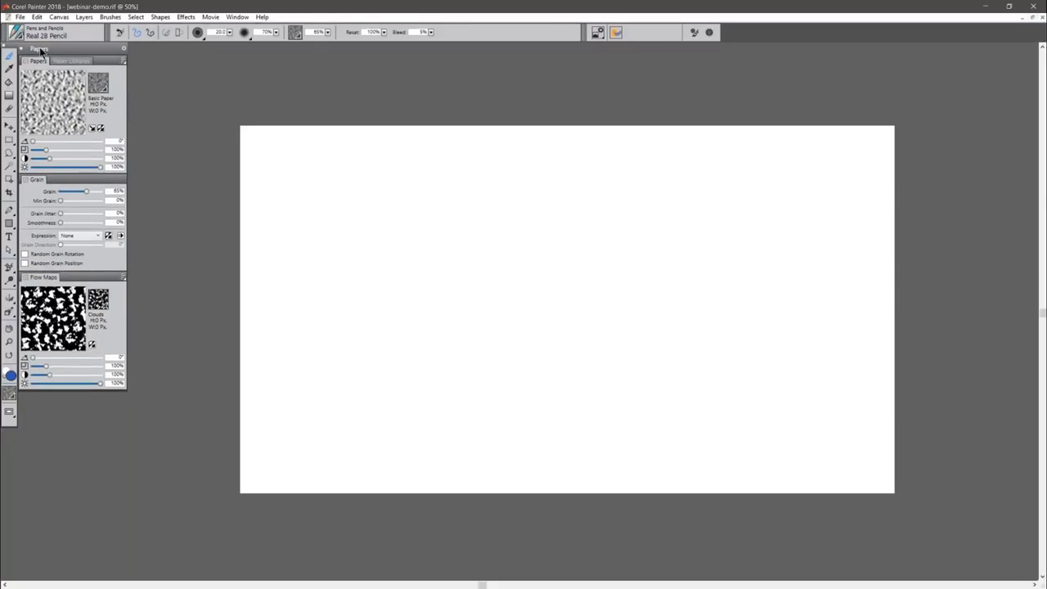
Rename the Papers palette drawer as "Papers & Flow Maps" and move it slightly away from the toolbox.
right_click(36, 49)
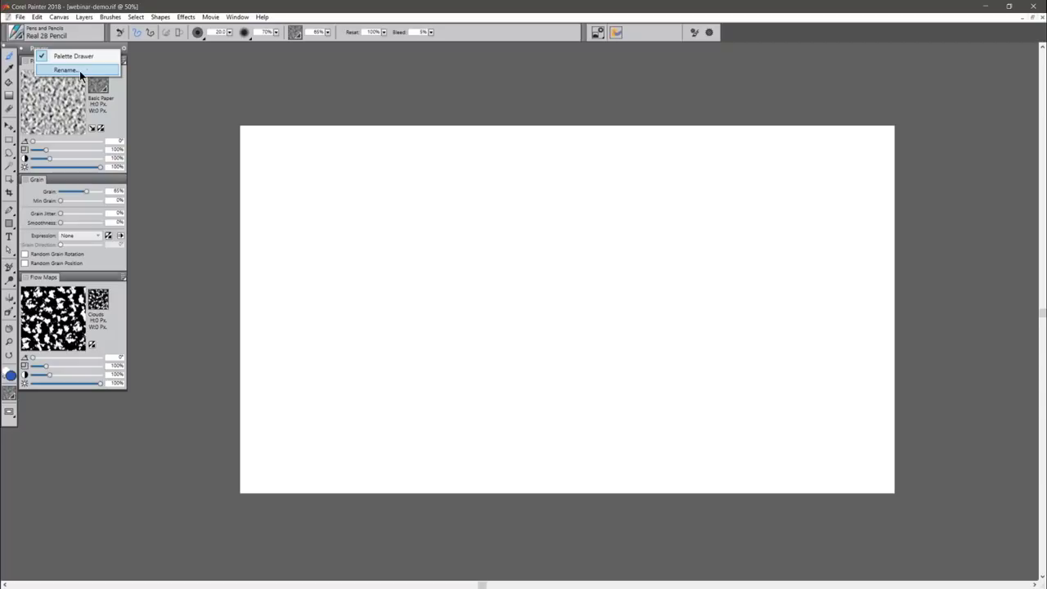
click(79, 71)
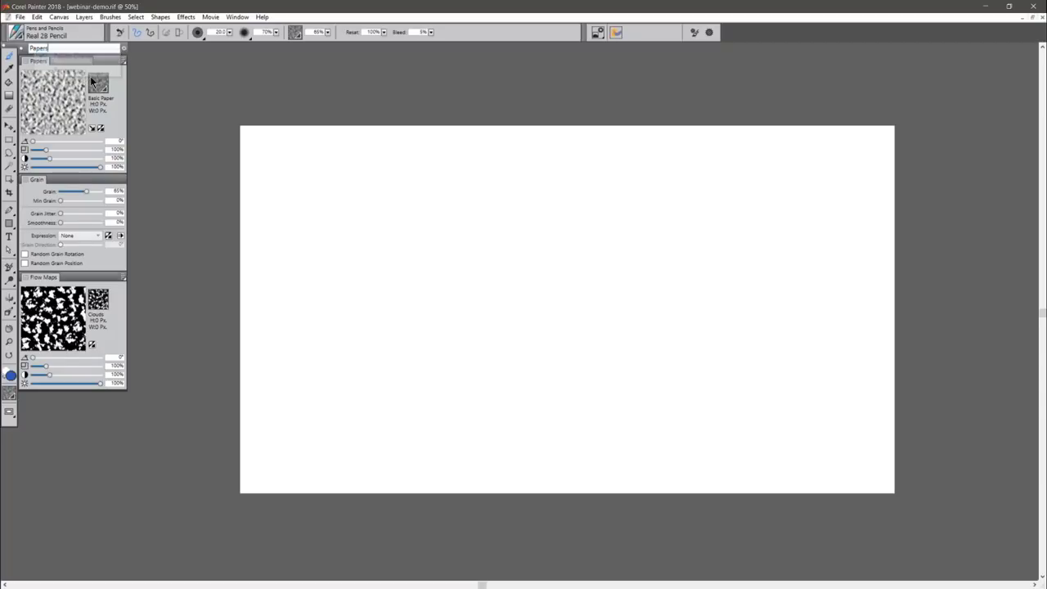
text(&)
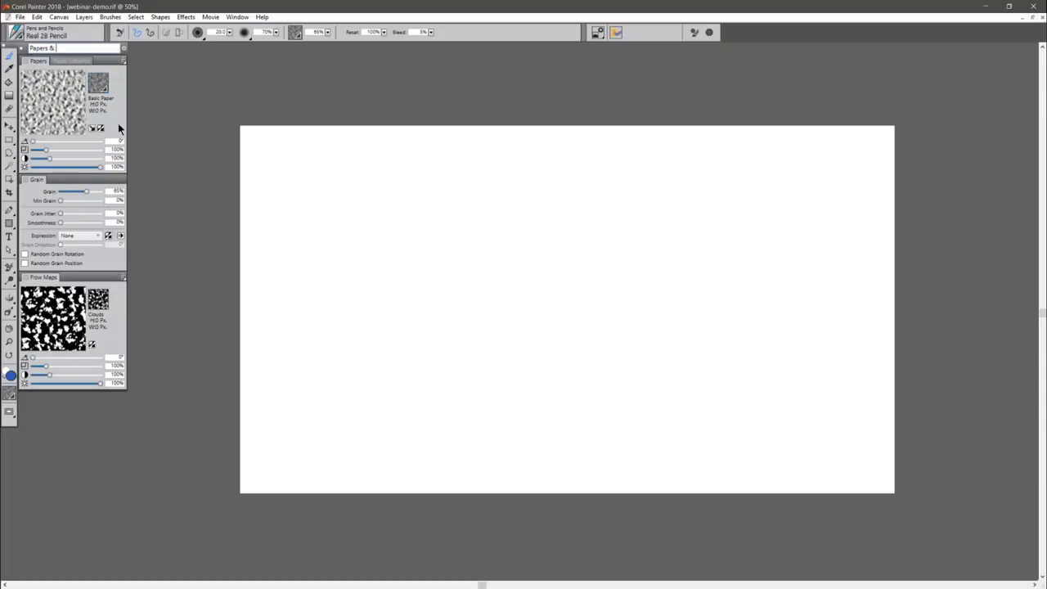
text( Flow Maps)
key(Return)
drag(94, 47, 108, 62)
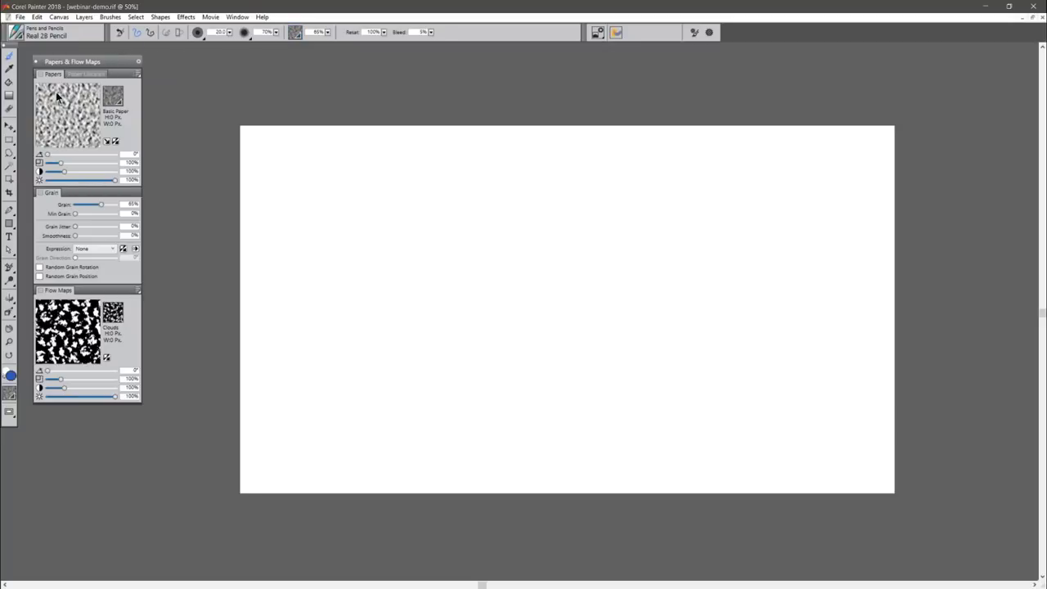
Look at the paper textures available for the current brush.
click(295, 33)
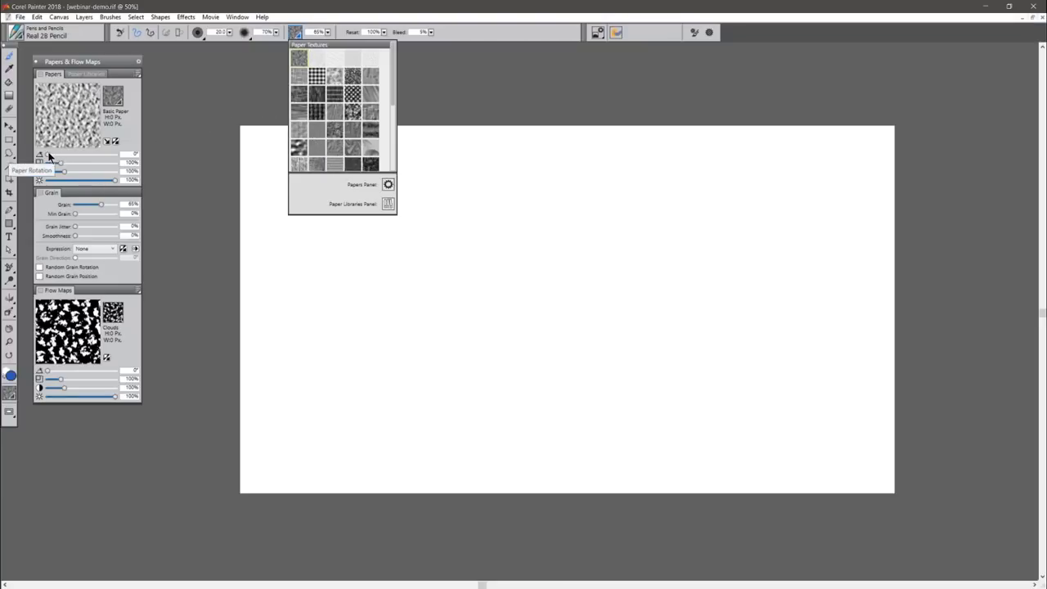
click(221, 90)
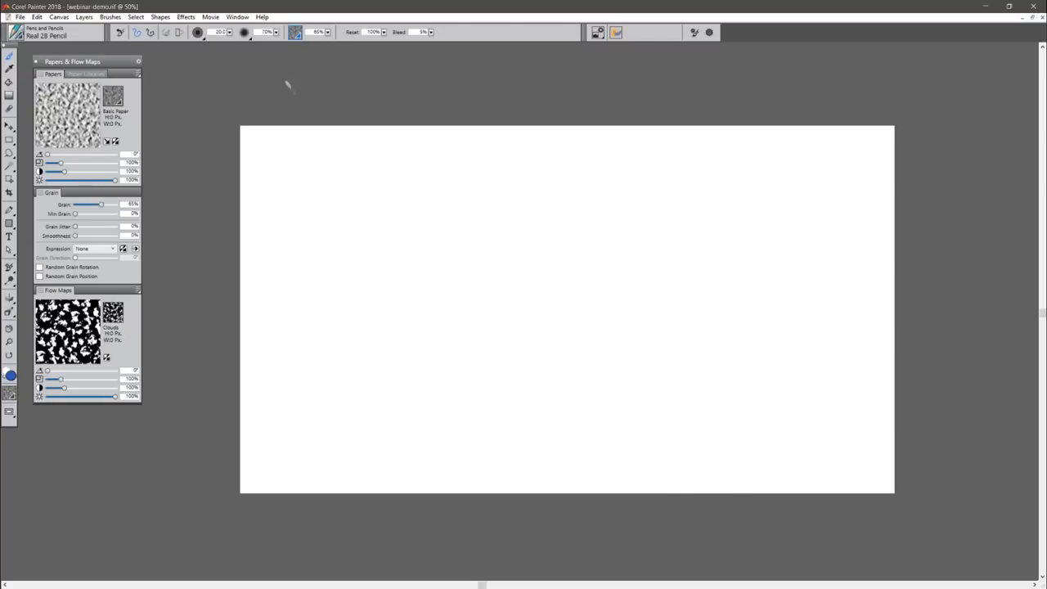
Create a new custom palette containing the Adjust Colors command and place it near the Papers & Flow Maps palette.
click(238, 18)
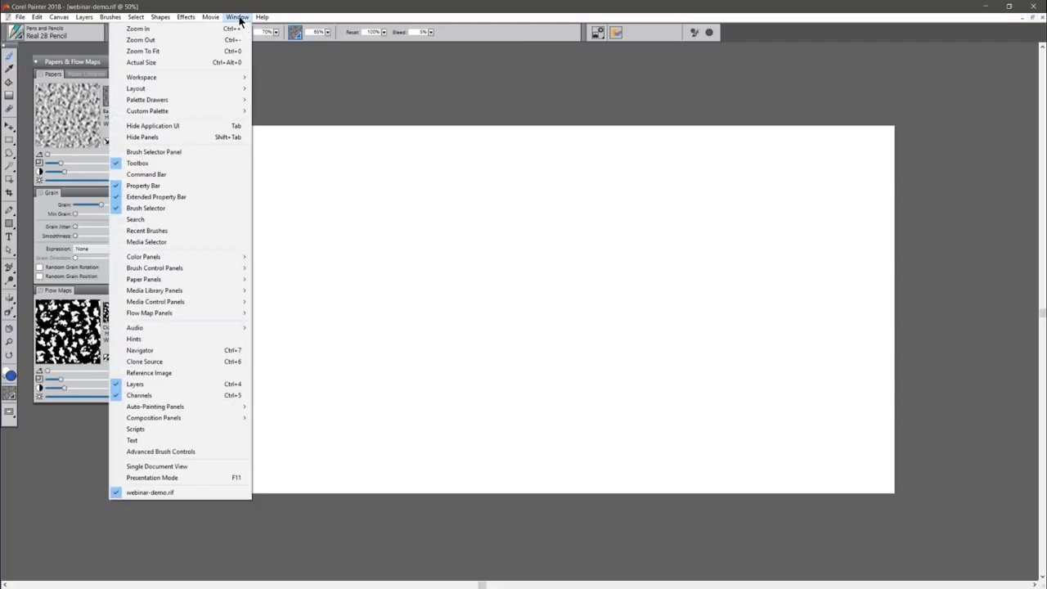
mouse_move(226, 111)
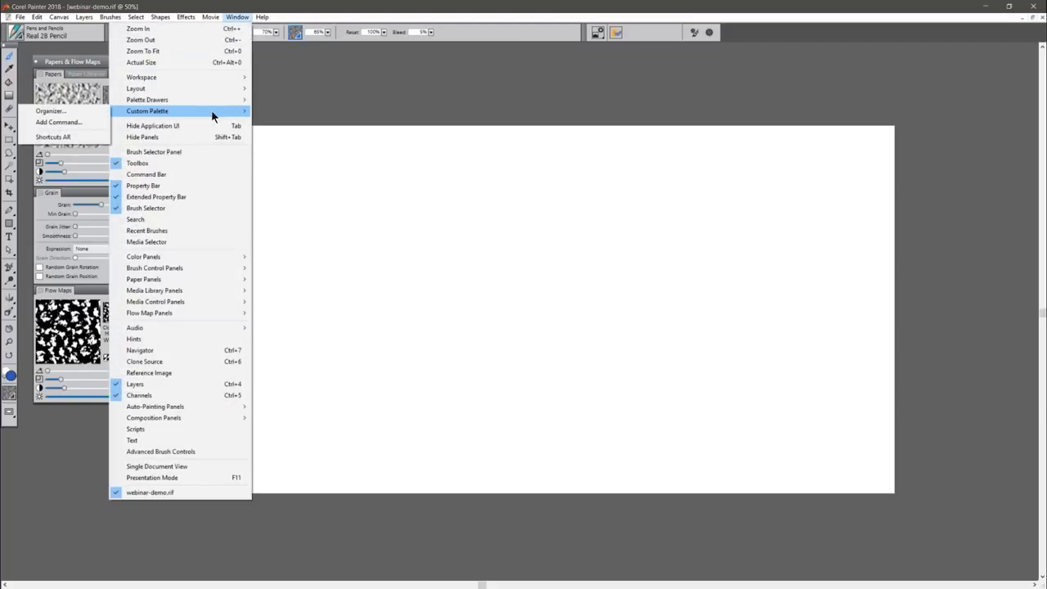
click(69, 123)
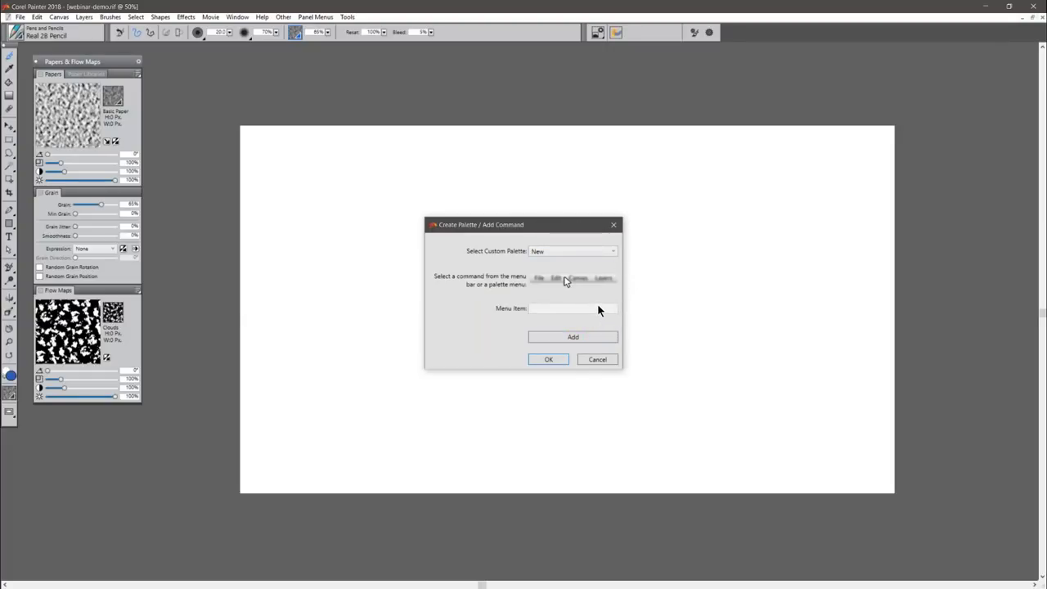
click(564, 252)
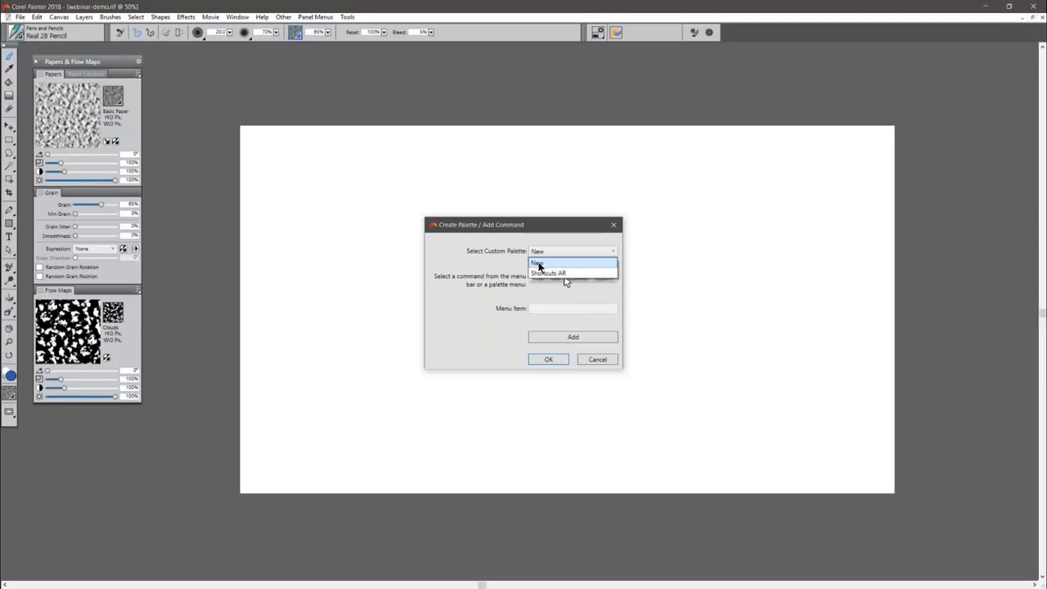
click(539, 266)
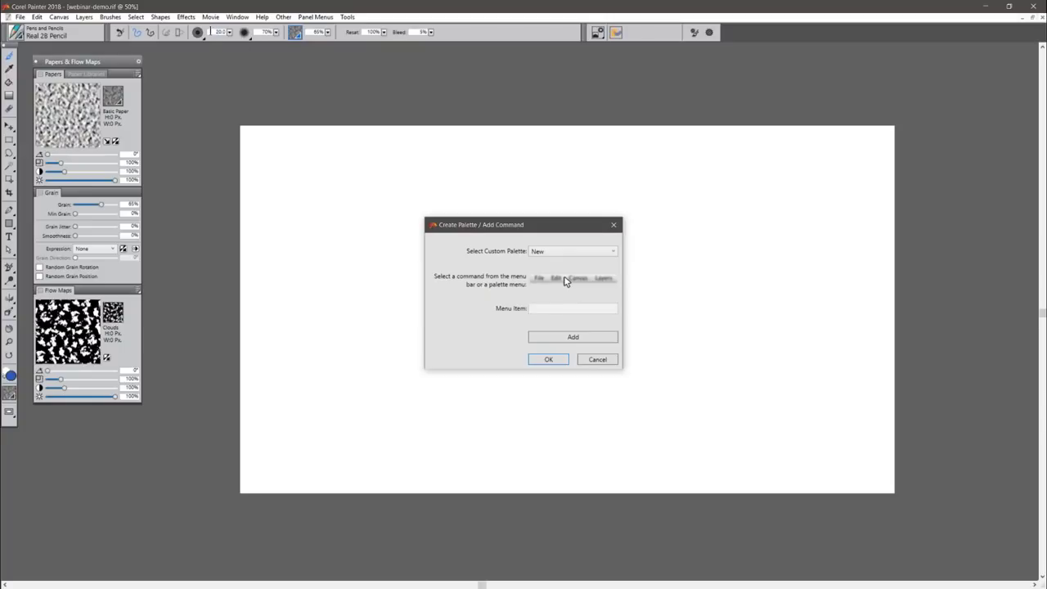
click(186, 18)
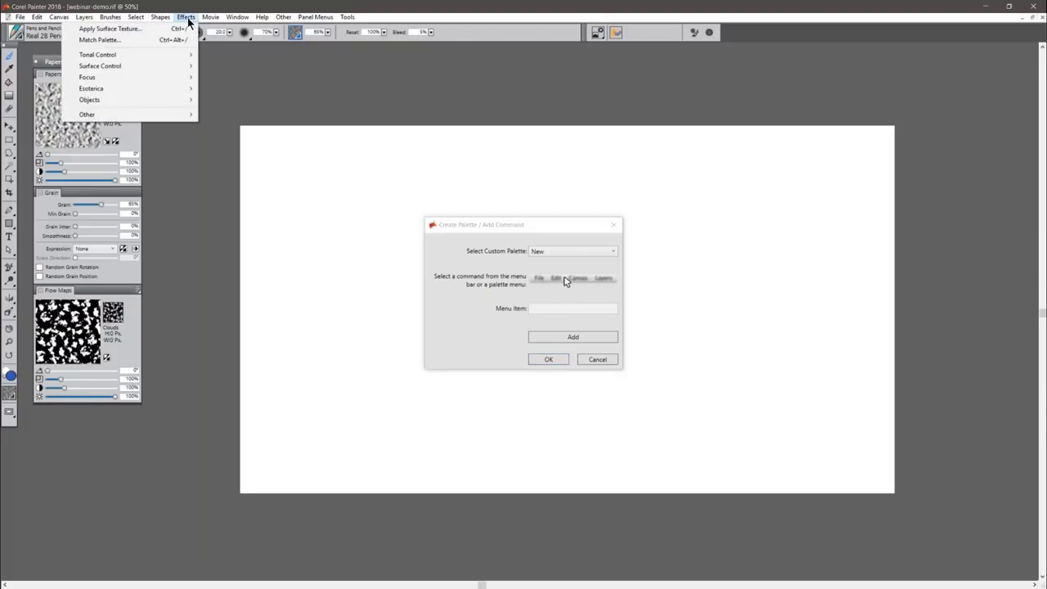
mouse_move(178, 57)
click(246, 65)
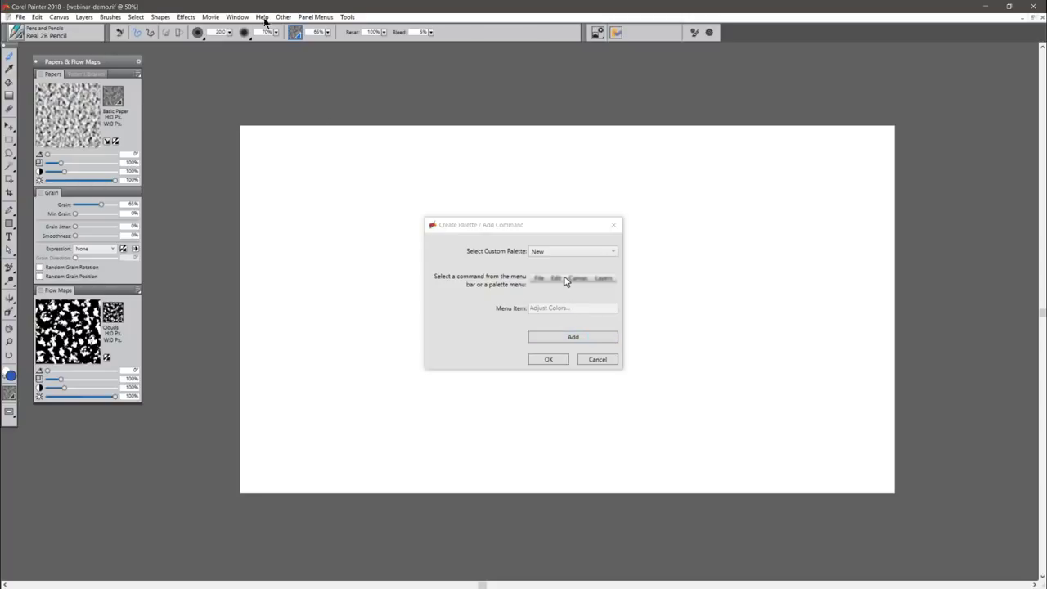
click(572, 338)
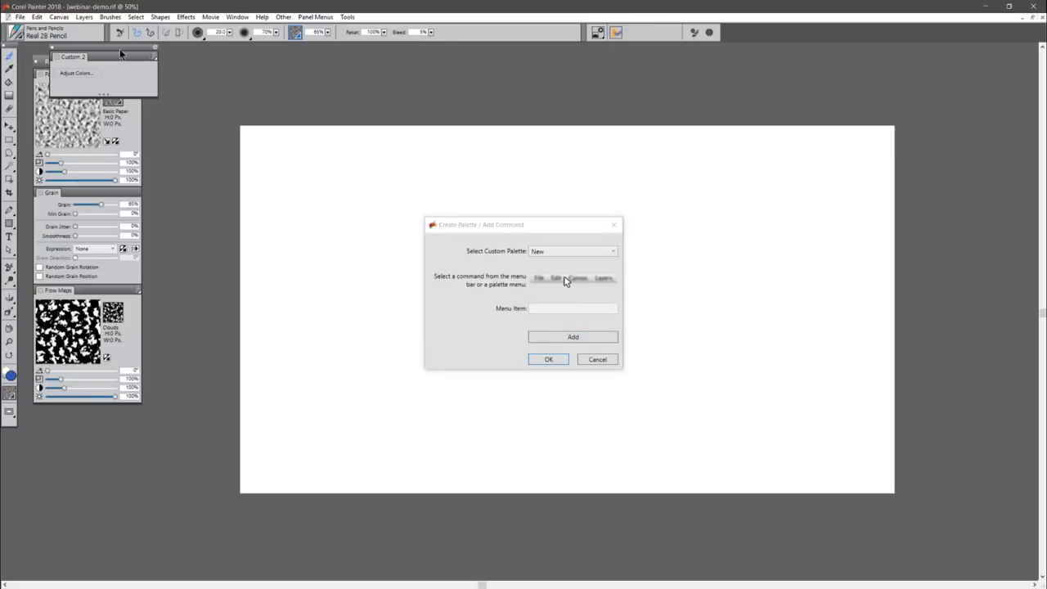
drag(119, 53, 246, 62)
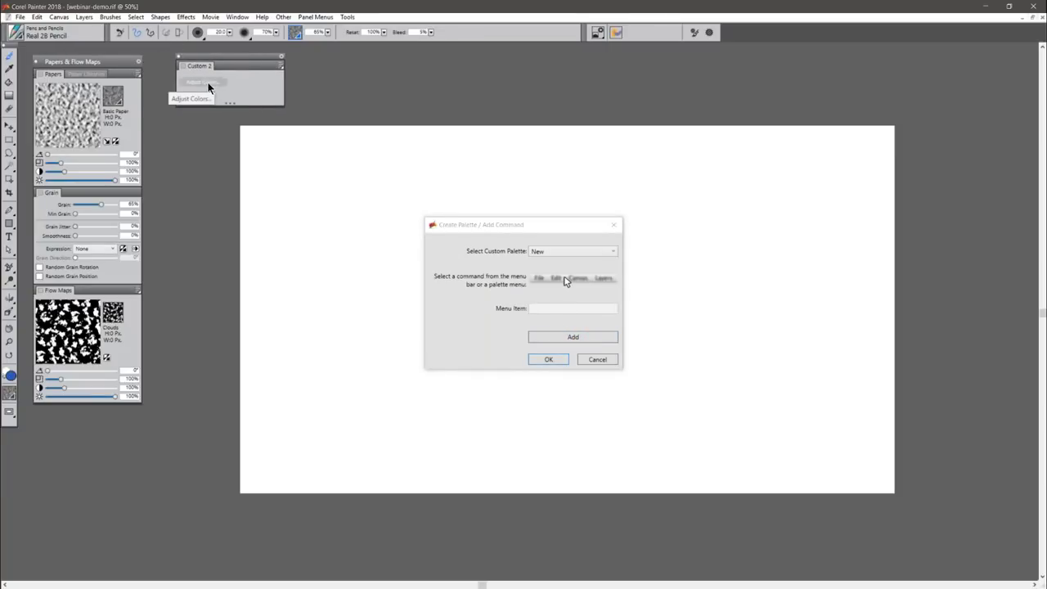
click(556, 359)
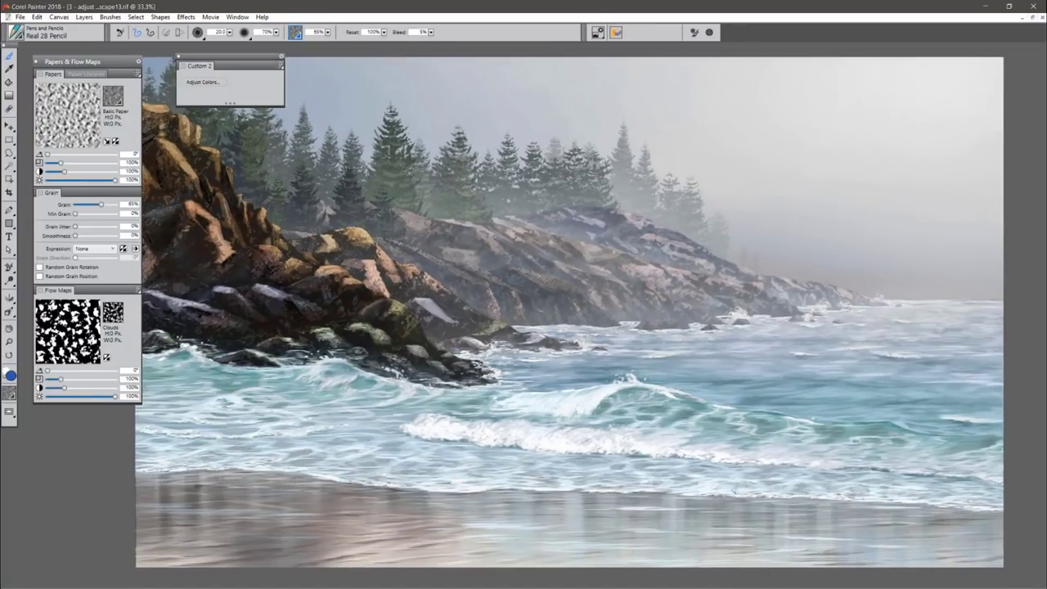
Run Adjust Colors from the custom palette and apply a Hue Shift of about -32% using Uniform Color.
click(206, 81)
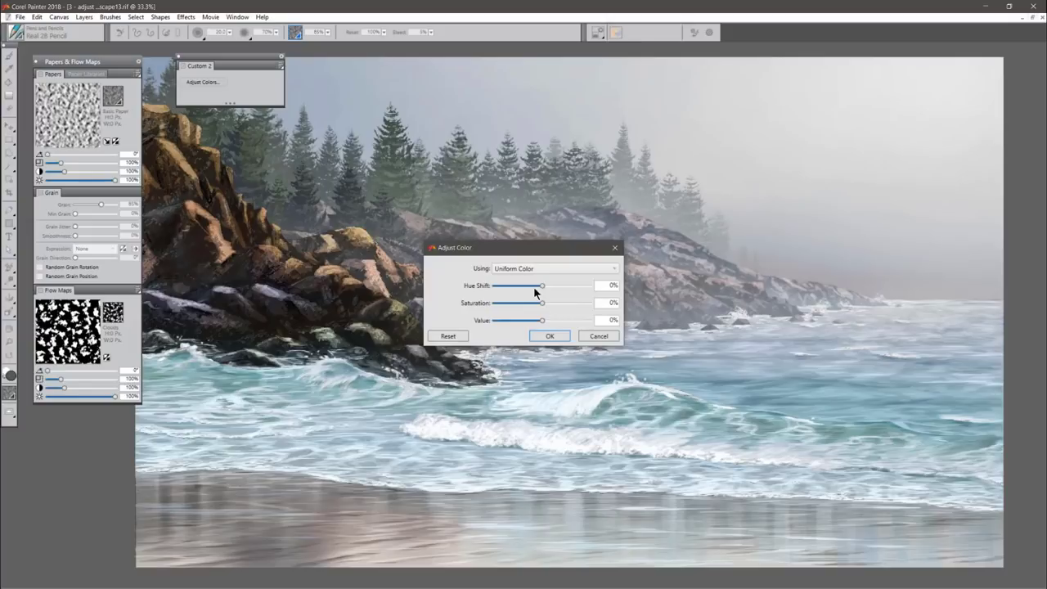
drag(538, 287, 511, 286)
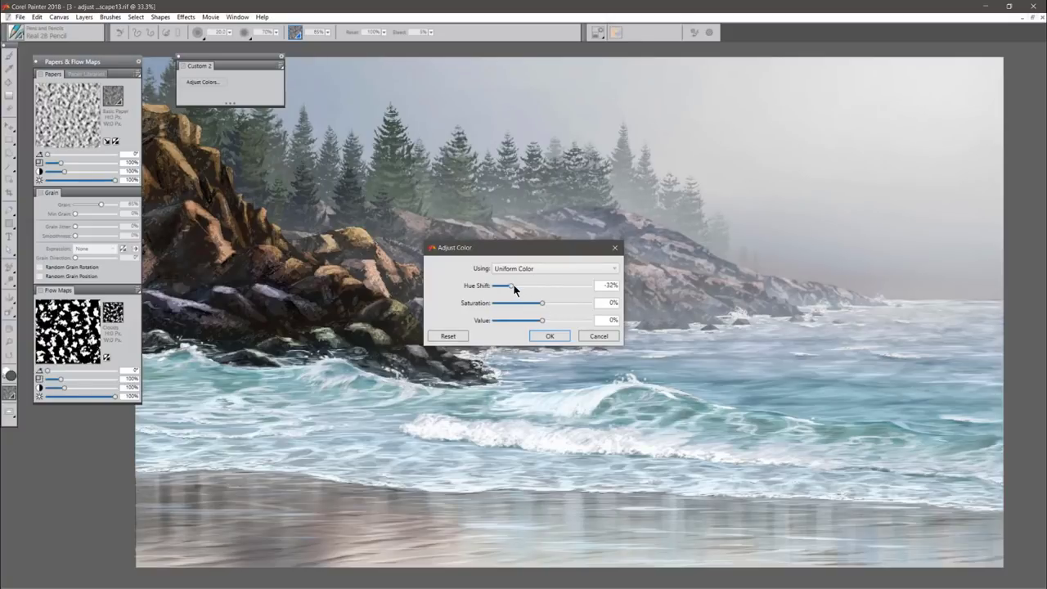
click(554, 334)
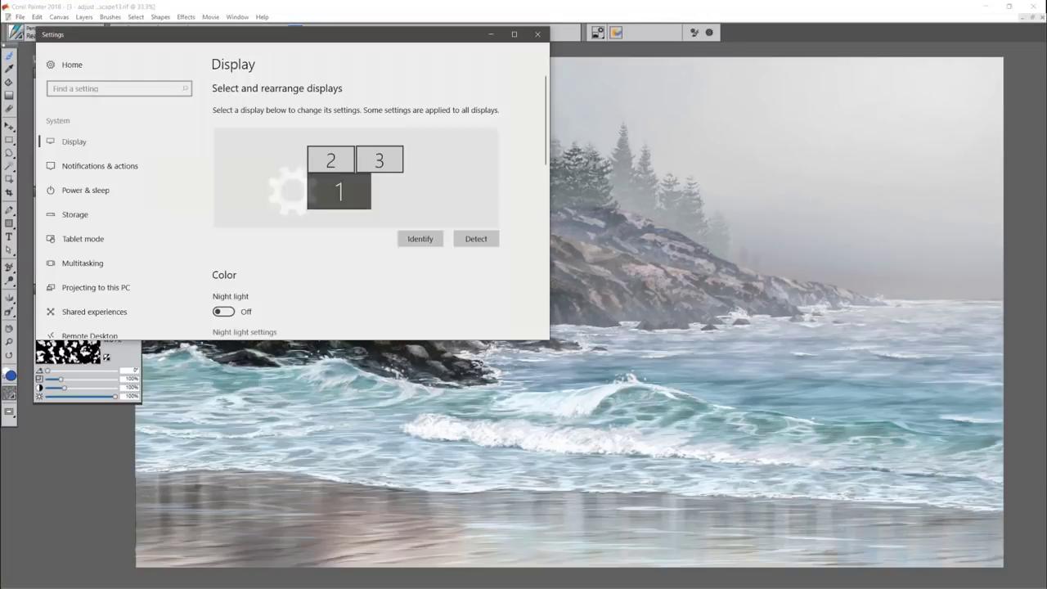
Put the Windows Display settings away and move the Color and Layers palette over the right part of the painting.
drag(370, 38, 384, 18)
key(alt+F4)
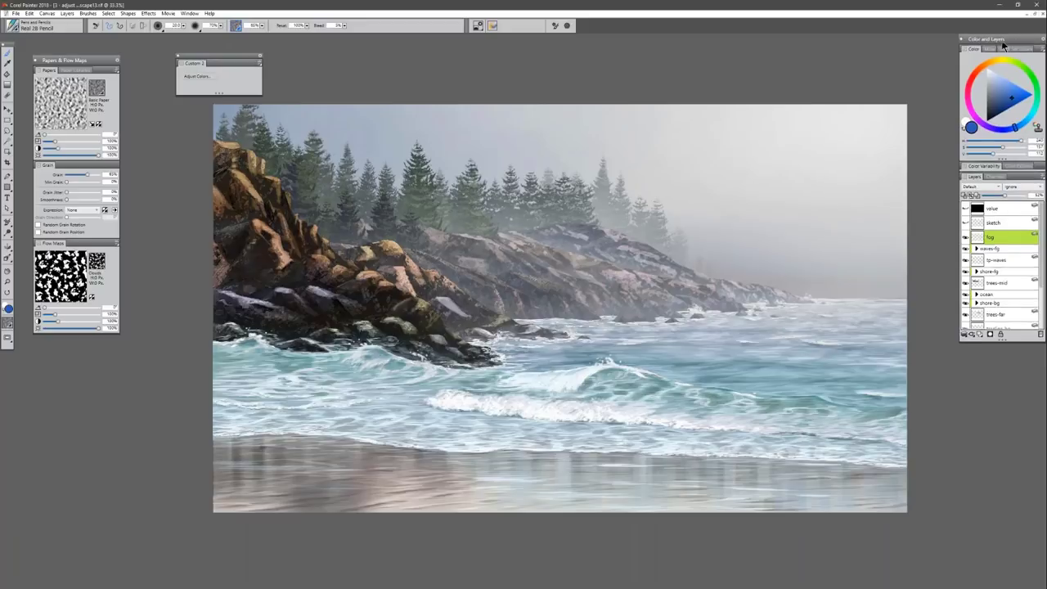
drag(1012, 39, 778, 90)
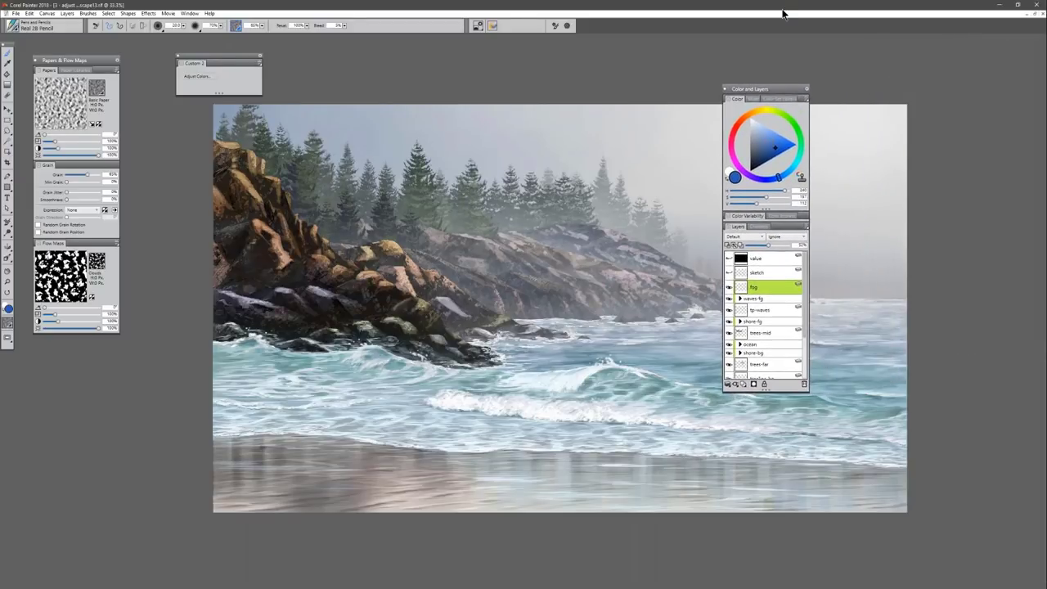
Bring the Windows Display settings over the painting and examine the scaling choices for text, apps and other items.
drag(482, 0, 516, 124)
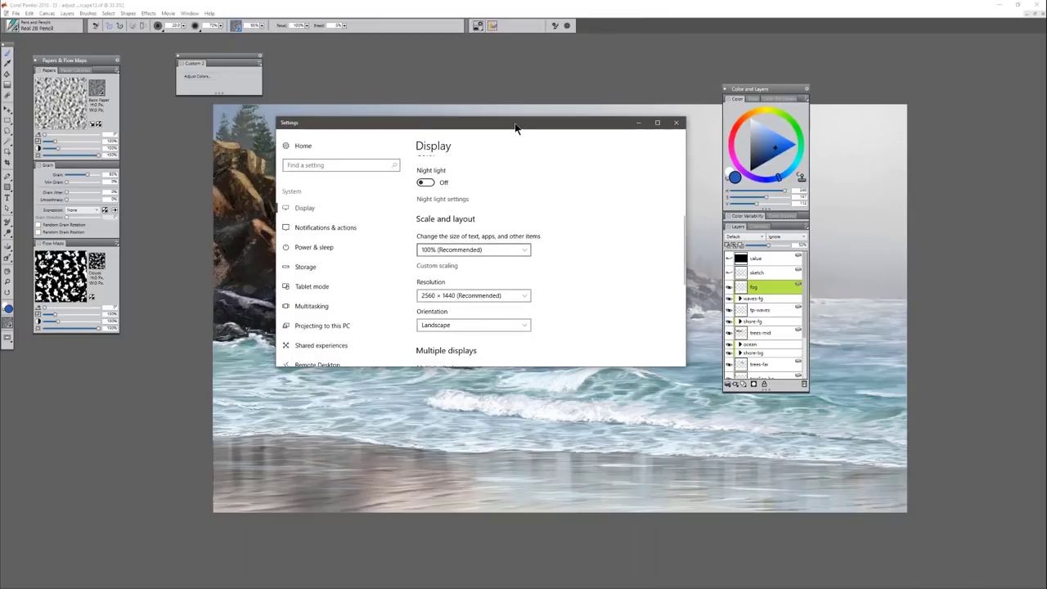
key(space)
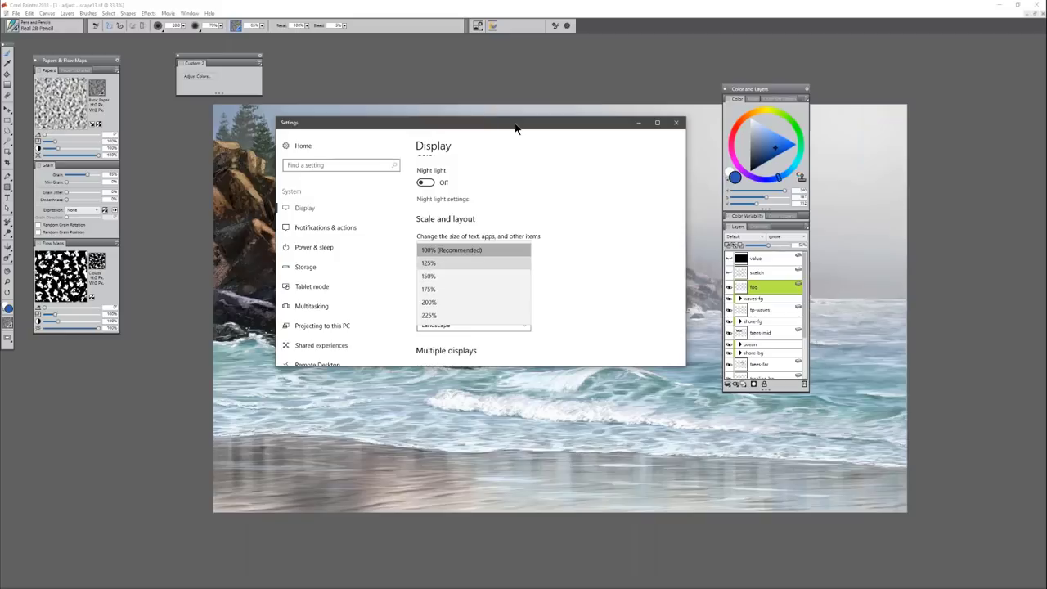
key(Down)
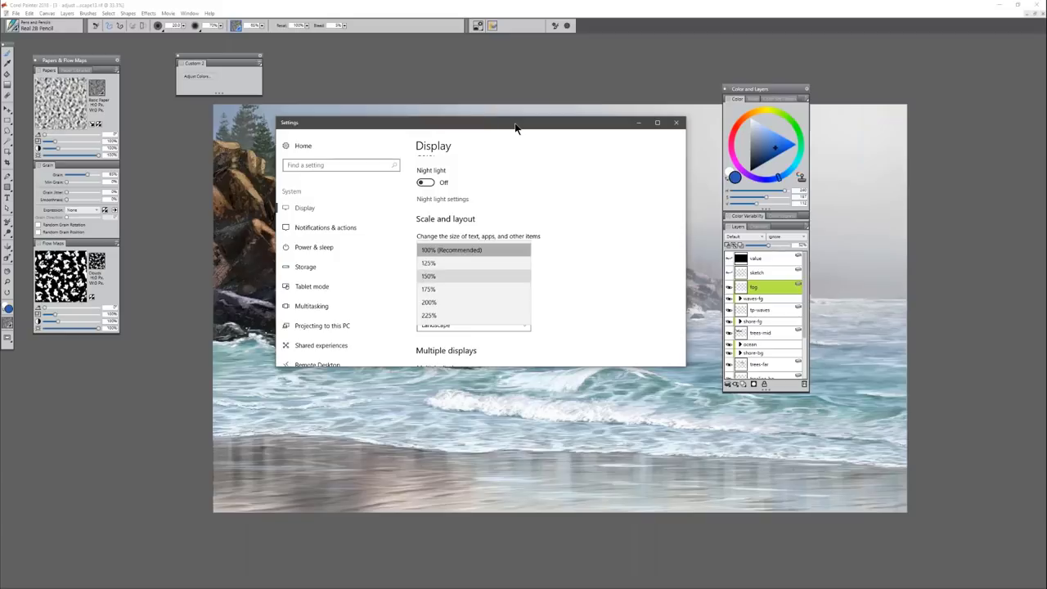
key(Up)
key(Up)
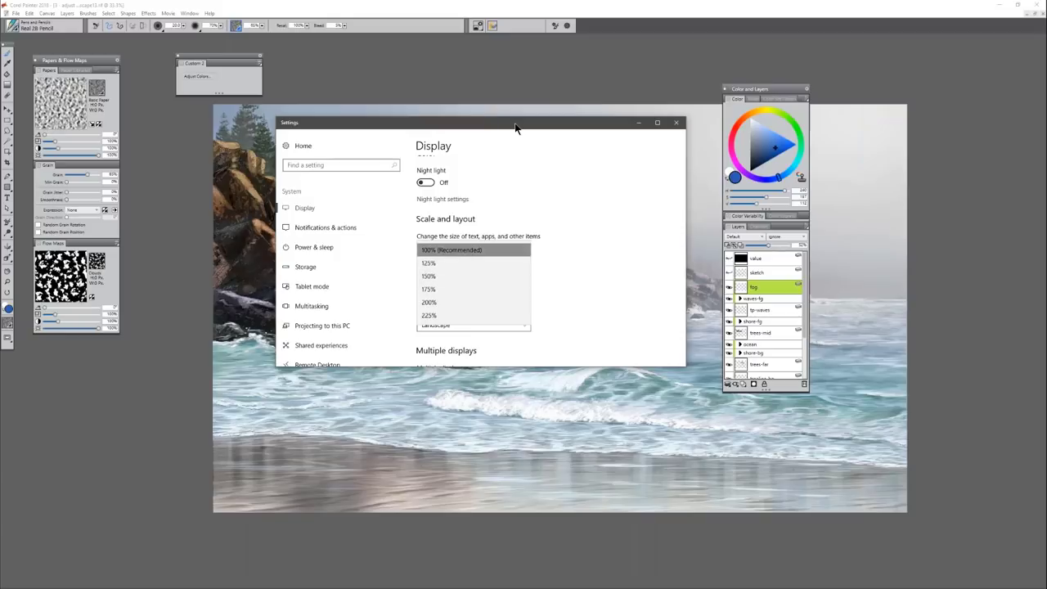
Move the Color and Layers palette toward the painting's middle, and set the Windows display scaling to 125%, closing Settings.
click(771, 85)
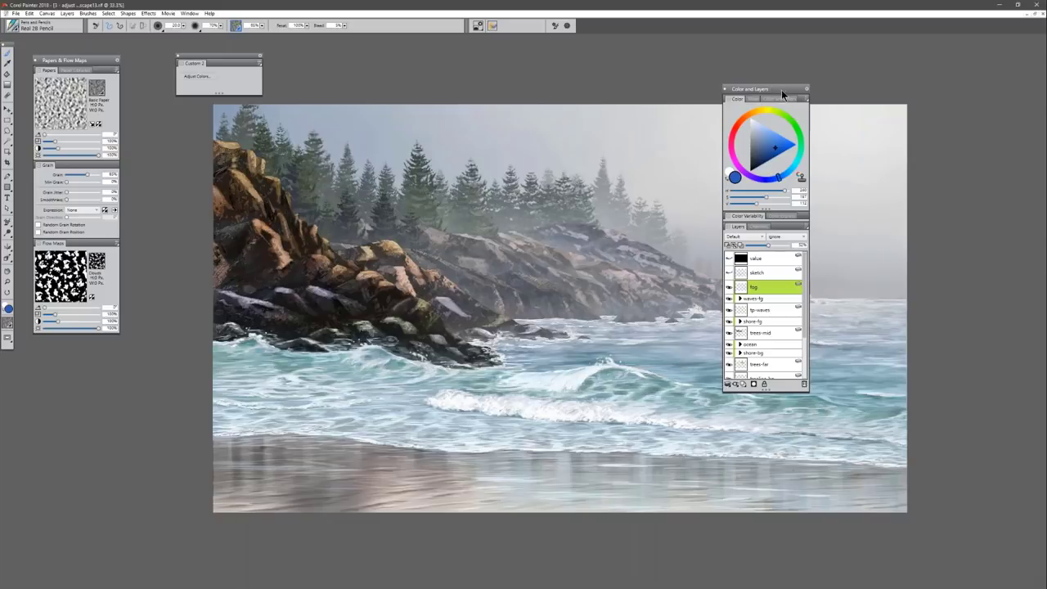
drag(773, 90, 464, 91)
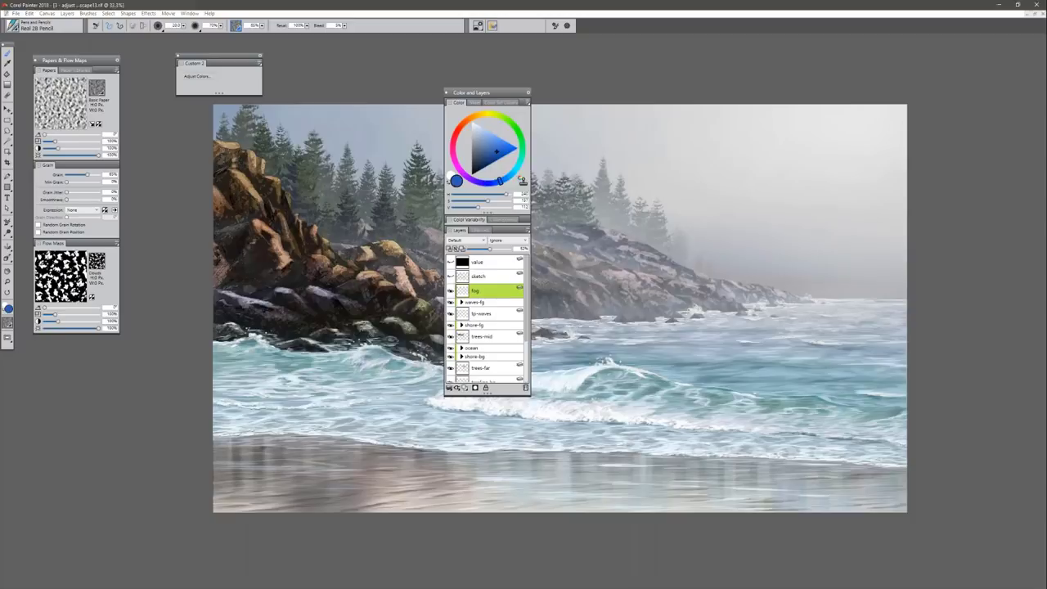
key(alt+Tab)
click(427, 262)
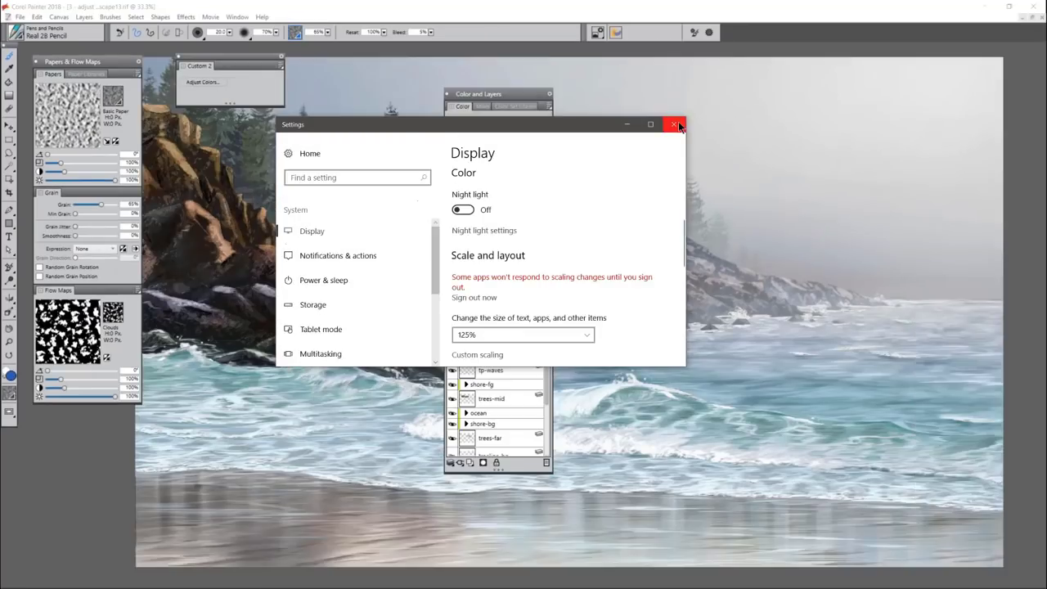
click(676, 125)
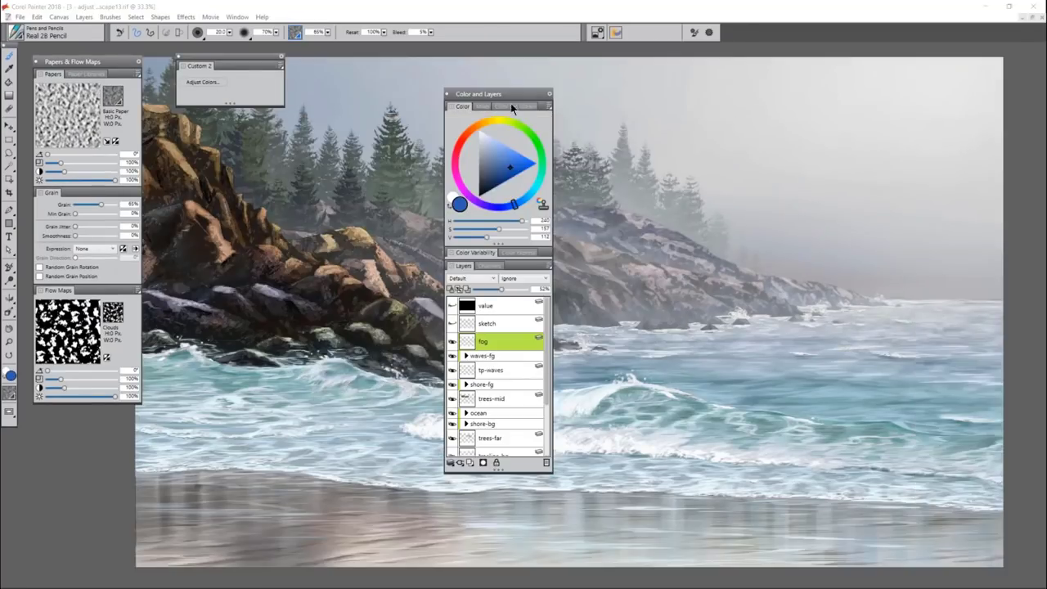
Arrange the palettes with Color and Layers at the painting's right edge and Papers & Flow Maps and the custom palette beside the toolbox.
drag(523, 97, 1002, 54)
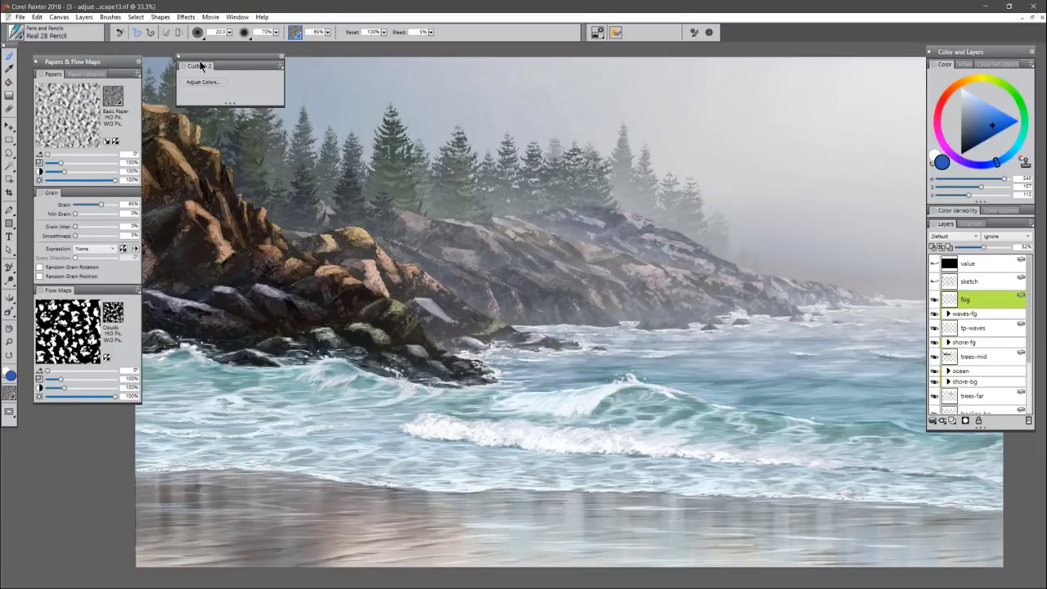
drag(106, 62, 99, 56)
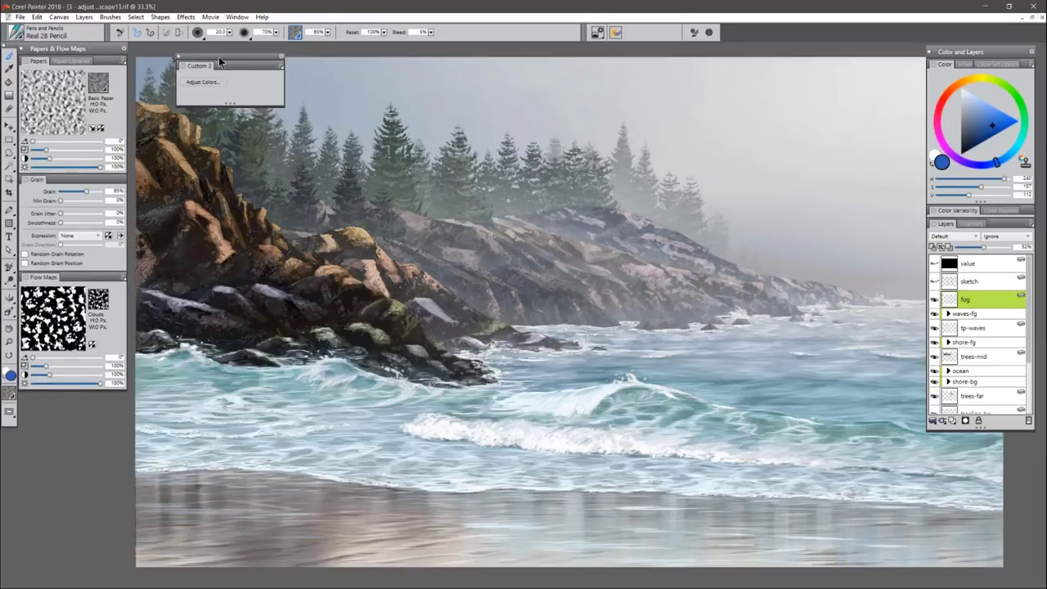
drag(218, 56, 186, 51)
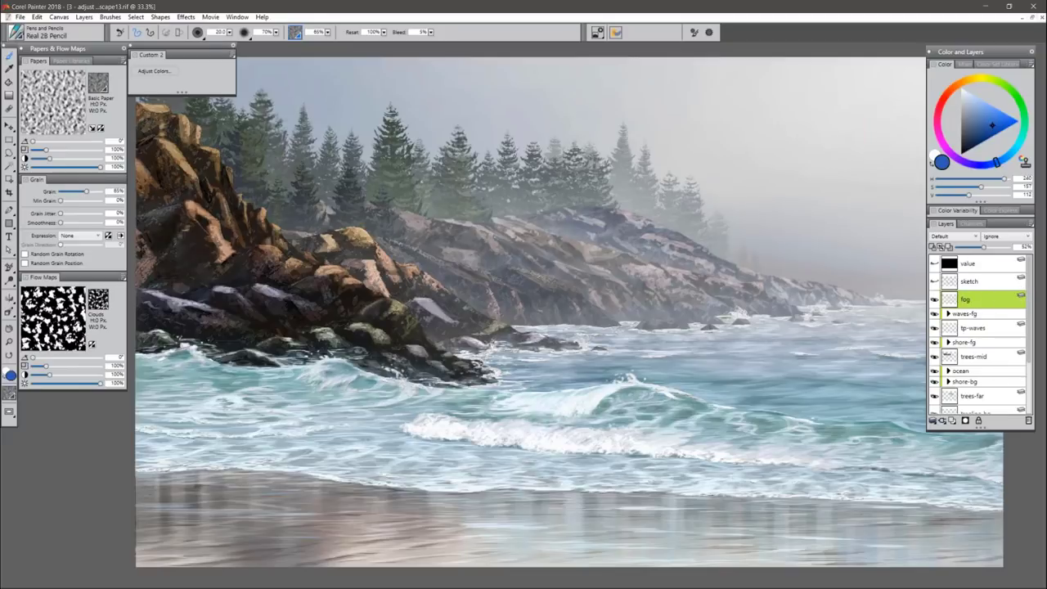
Drop all layers onto the canvas and recolor the painting with Adjust Colors using a hue shift of -37%.
click(85, 18)
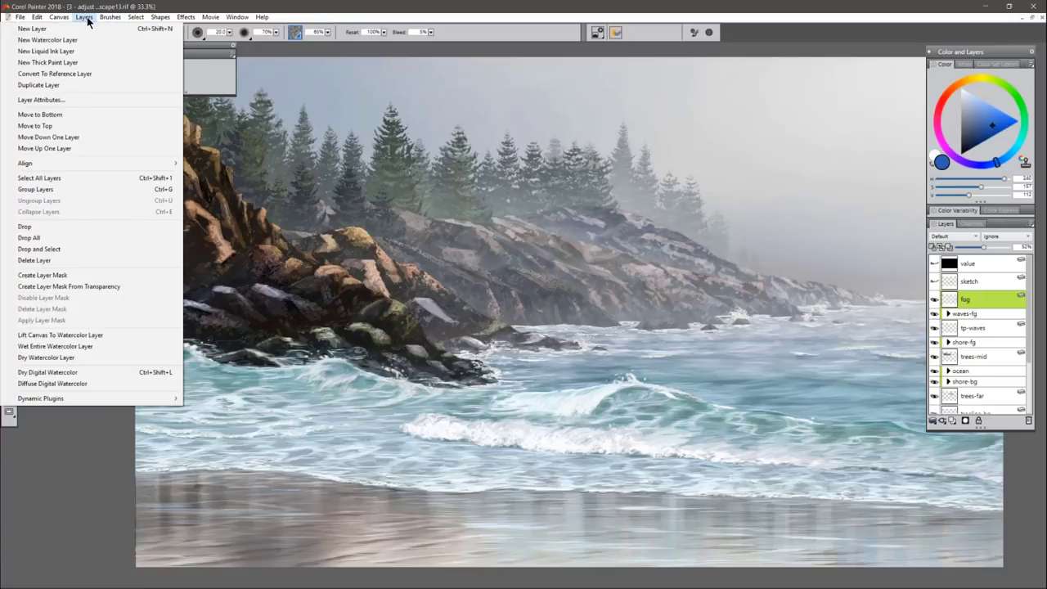
click(57, 239)
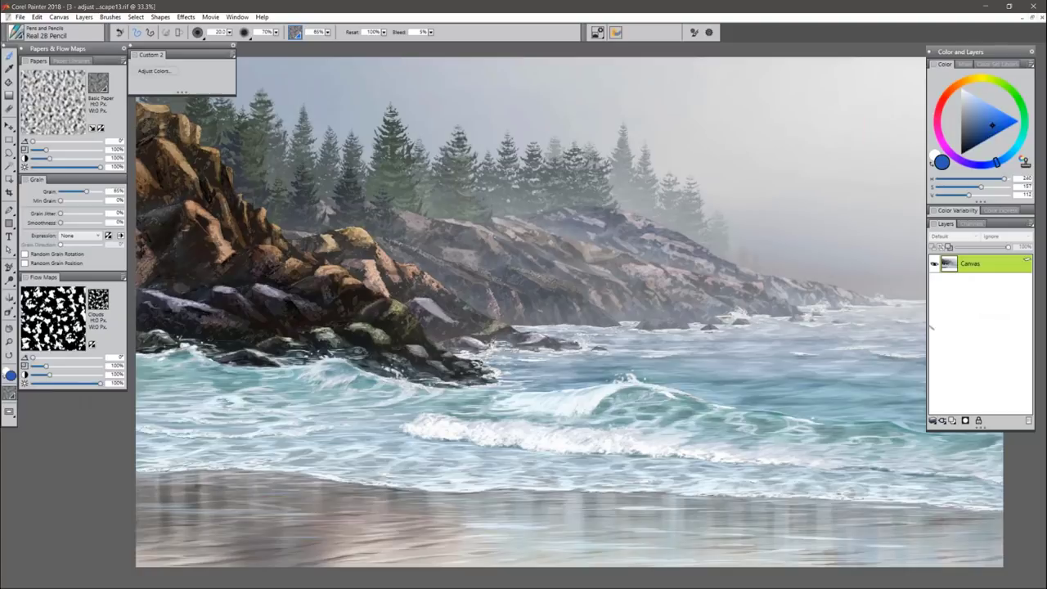
click(150, 70)
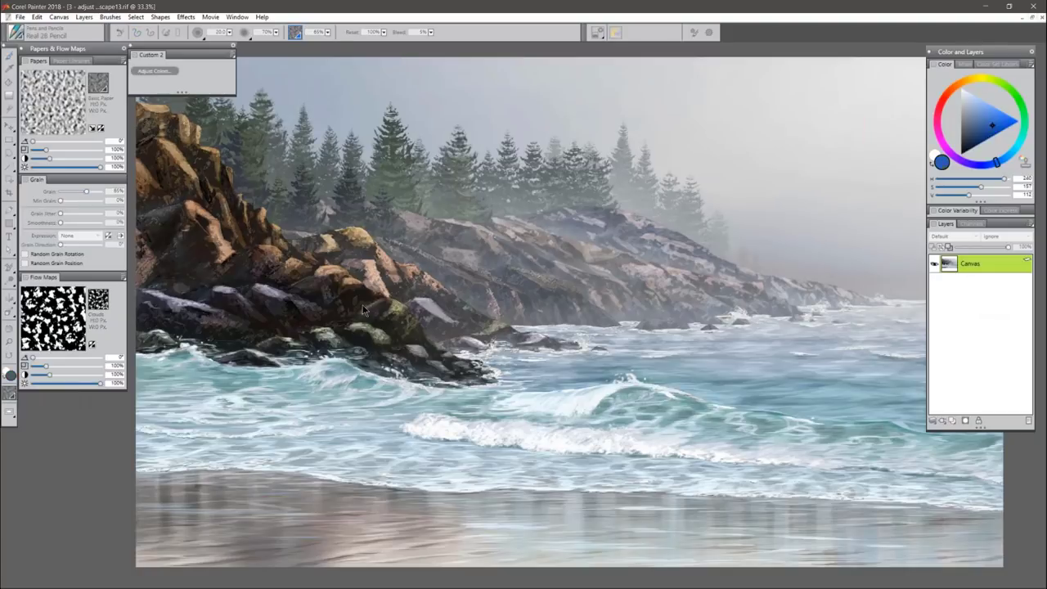
drag(509, 288, 505, 288)
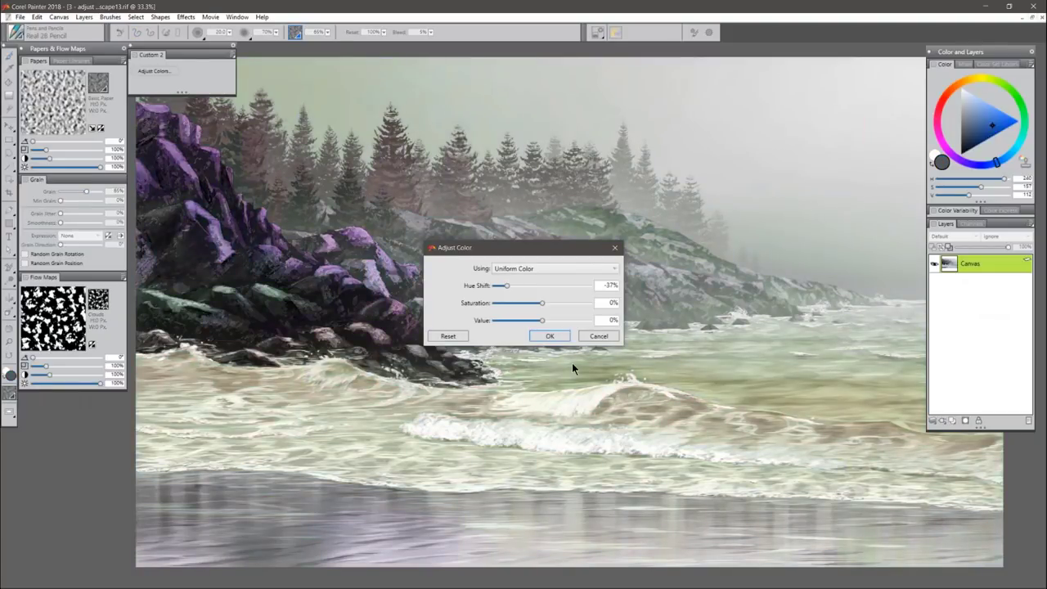
click(550, 336)
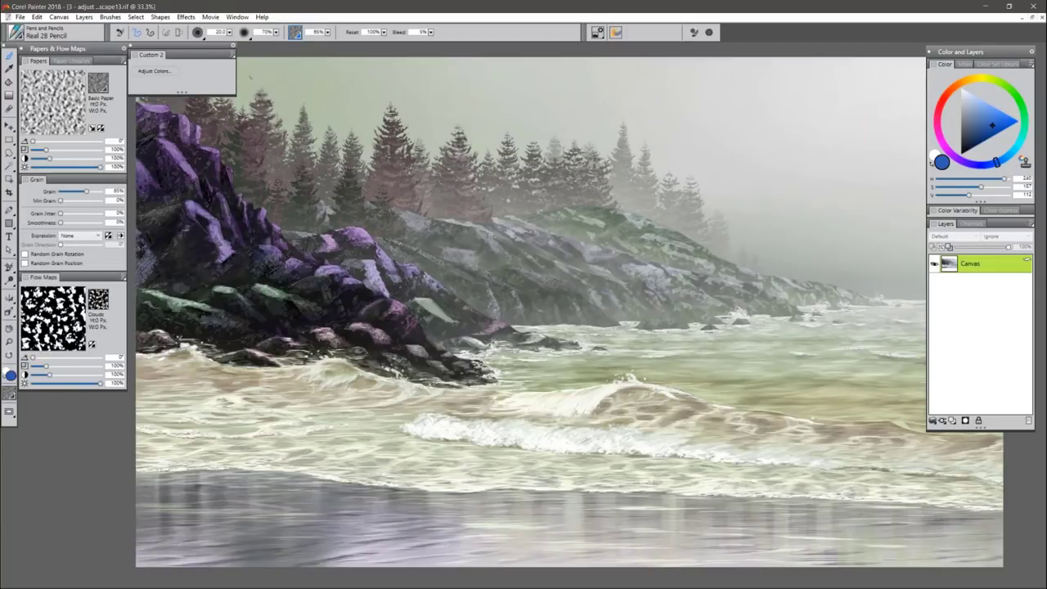
Look up the Adjust Colors command among the Tonal Control effects.
click(186, 16)
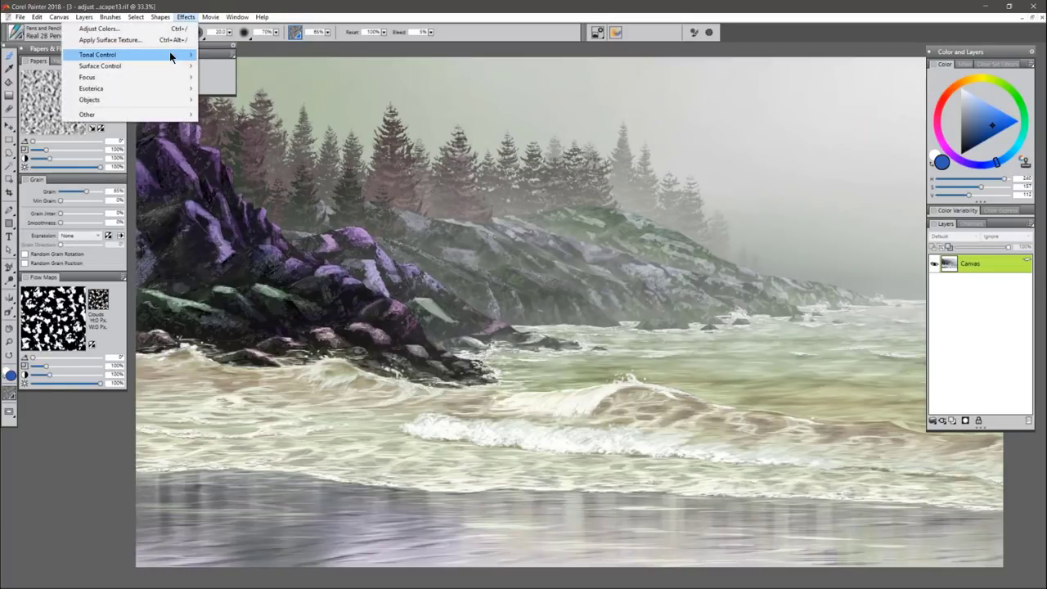
mouse_move(169, 52)
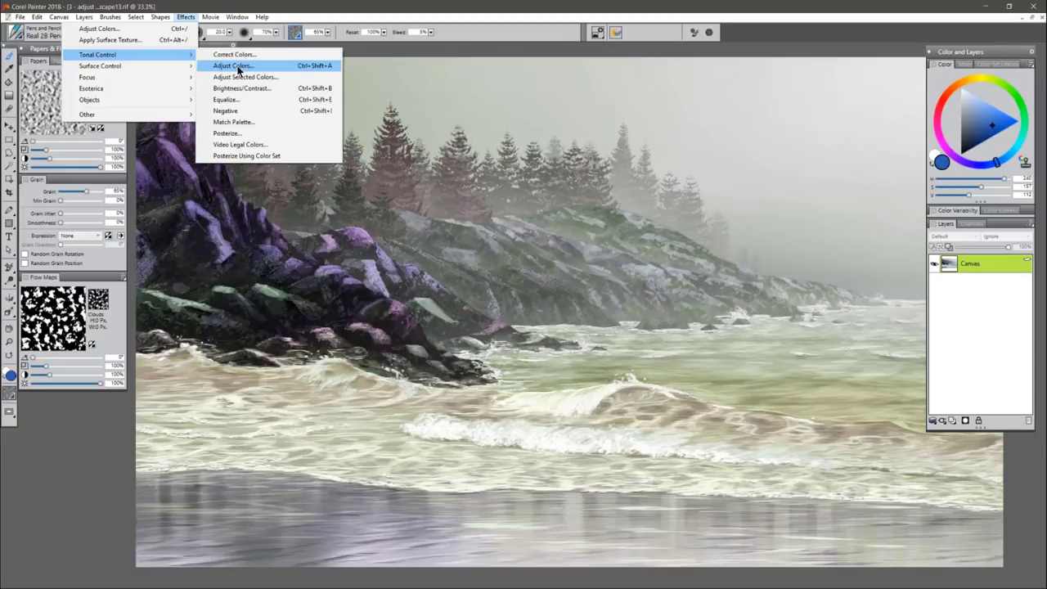
drag(334, 69, 497, 21)
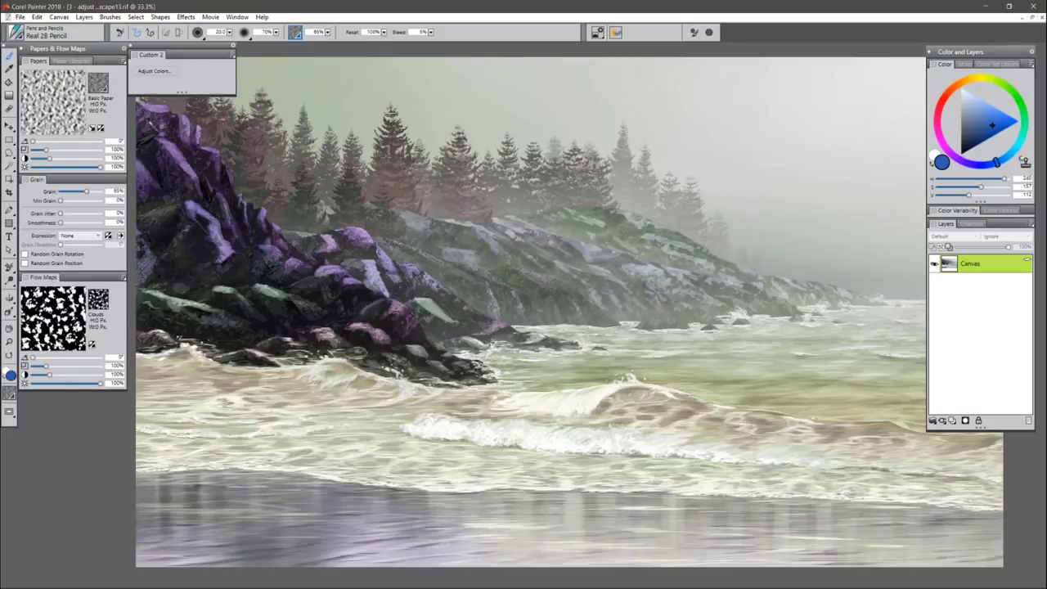
Widen the Custom 2 palette and add the Real 2B Pencil brush, the Basic Paper texture and the Clouds flow map.
drag(236, 97, 332, 105)
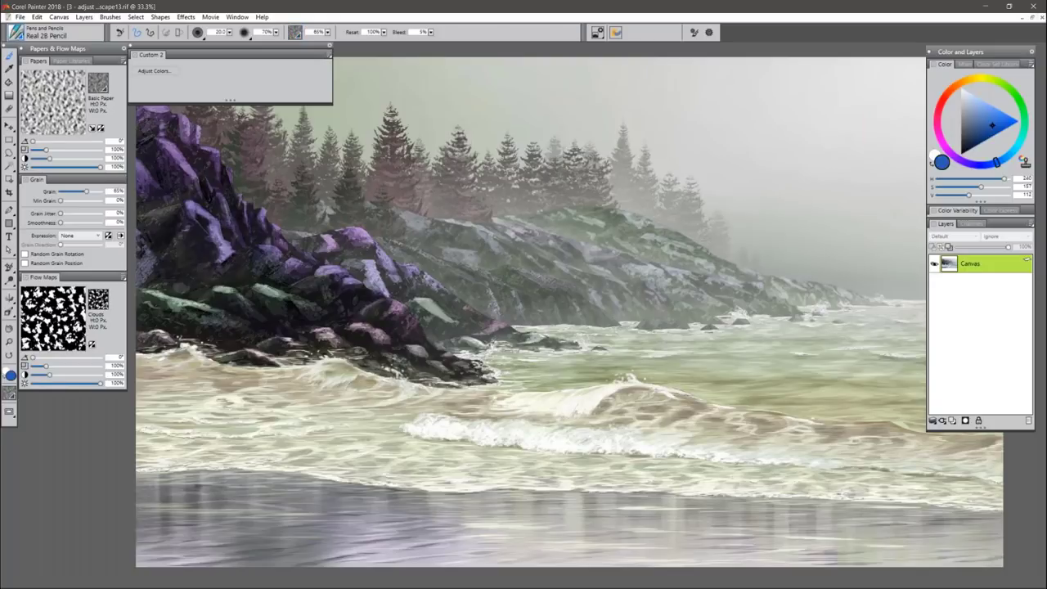
drag(14, 35, 191, 76)
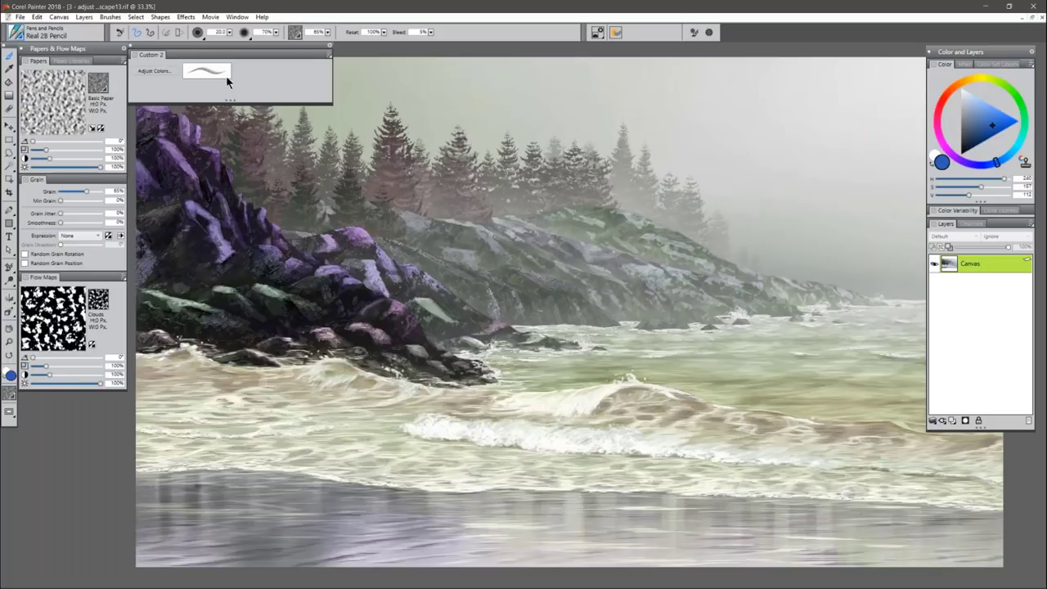
mouse_move(97, 87)
mouse_down()
mouse_move(243, 81)
mouse_move(243, 72)
mouse_up()
drag(97, 299, 261, 72)
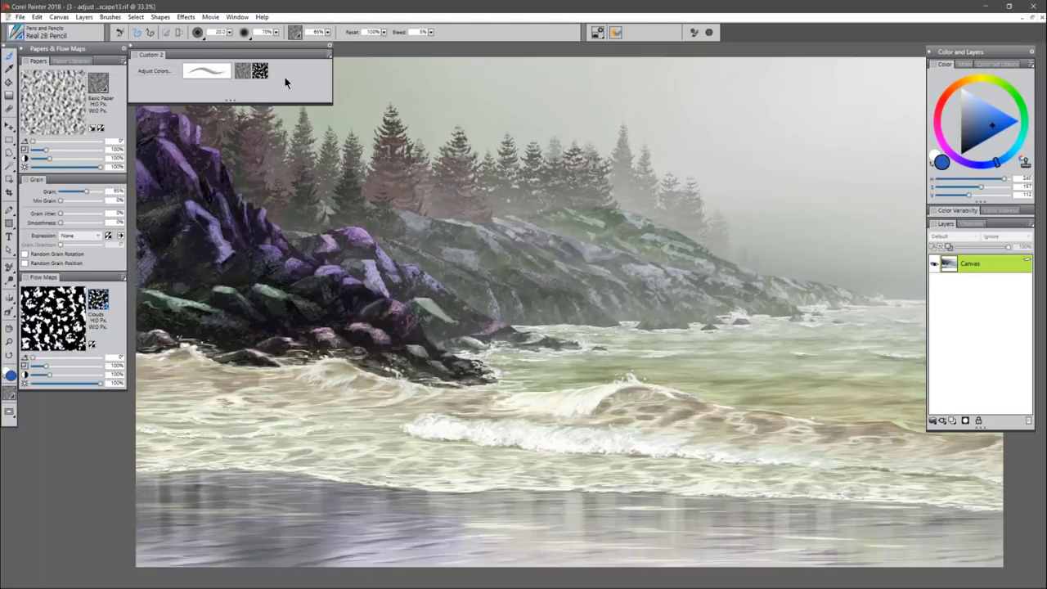
Narrow the Custom 2 palette, placing the pencil shortcut beneath Adjust Colors and the paper and flow map shortcuts beside Adjust Colors.
drag(332, 104, 281, 123)
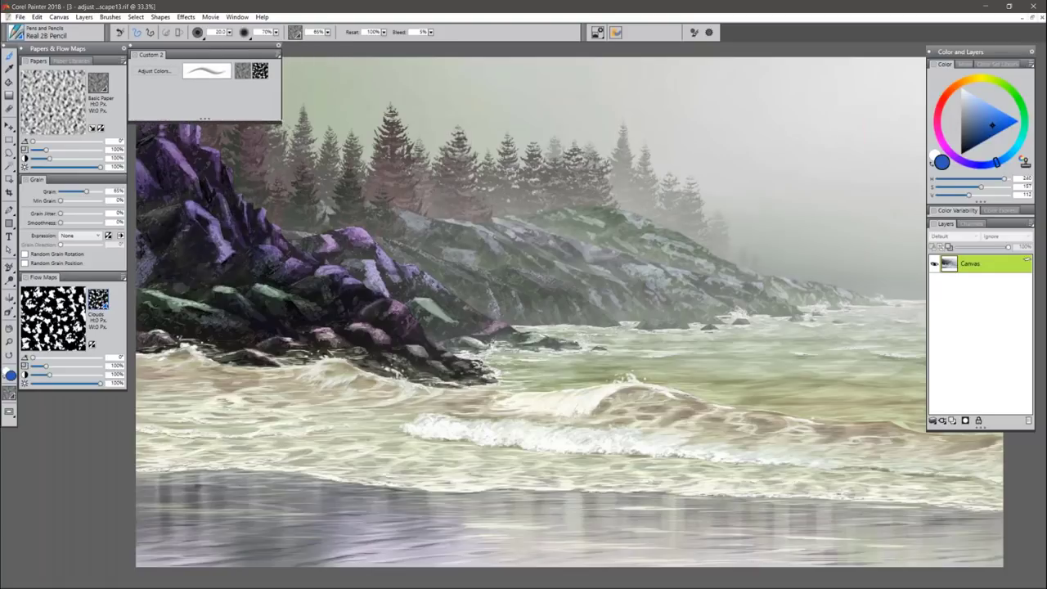
drag(208, 73, 153, 88)
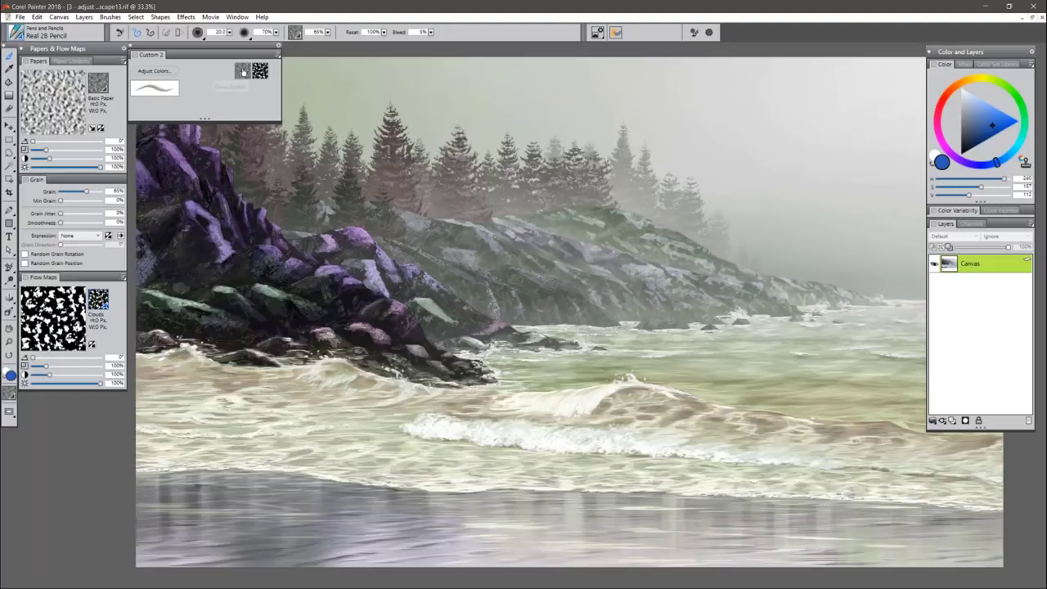
drag(242, 72, 192, 72)
drag(259, 71, 208, 71)
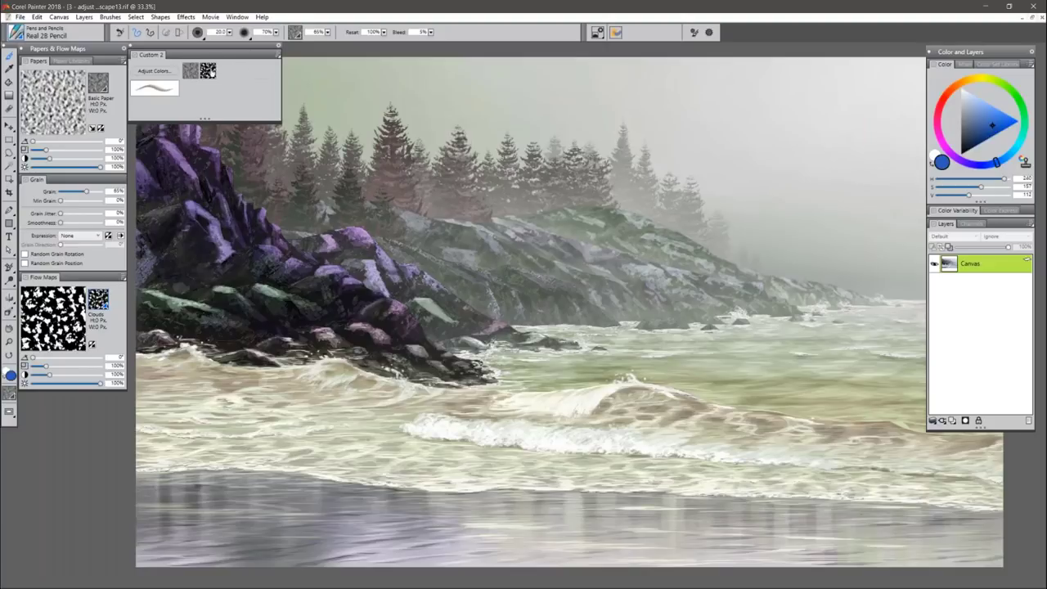
Try the text and icon views for the Real 2B Pencil shortcut, ending with Text View, and shorten the Custom 2 palette.
right_click(158, 87)
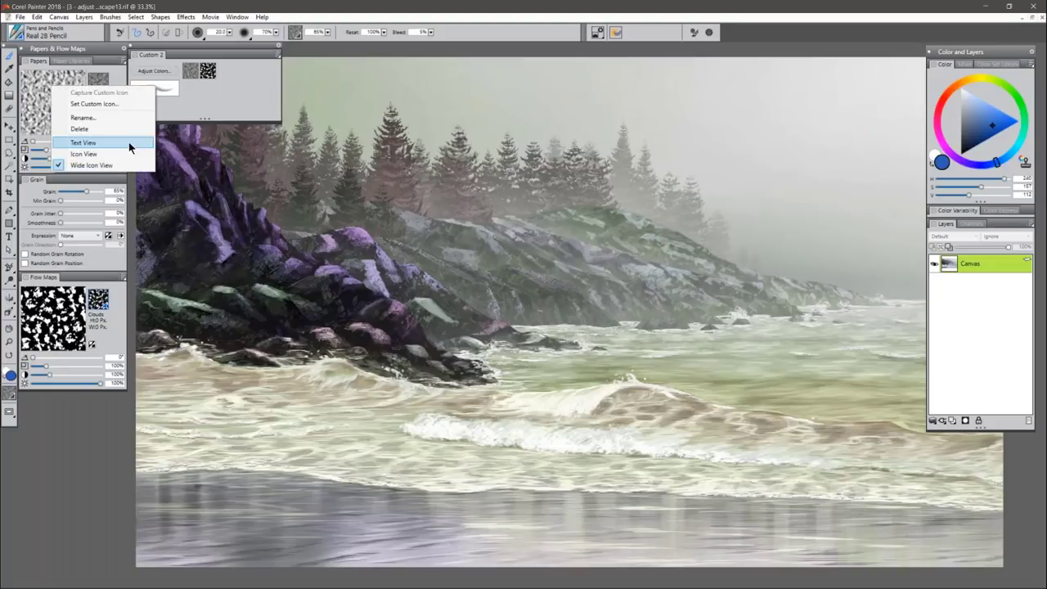
click(129, 142)
right_click(164, 85)
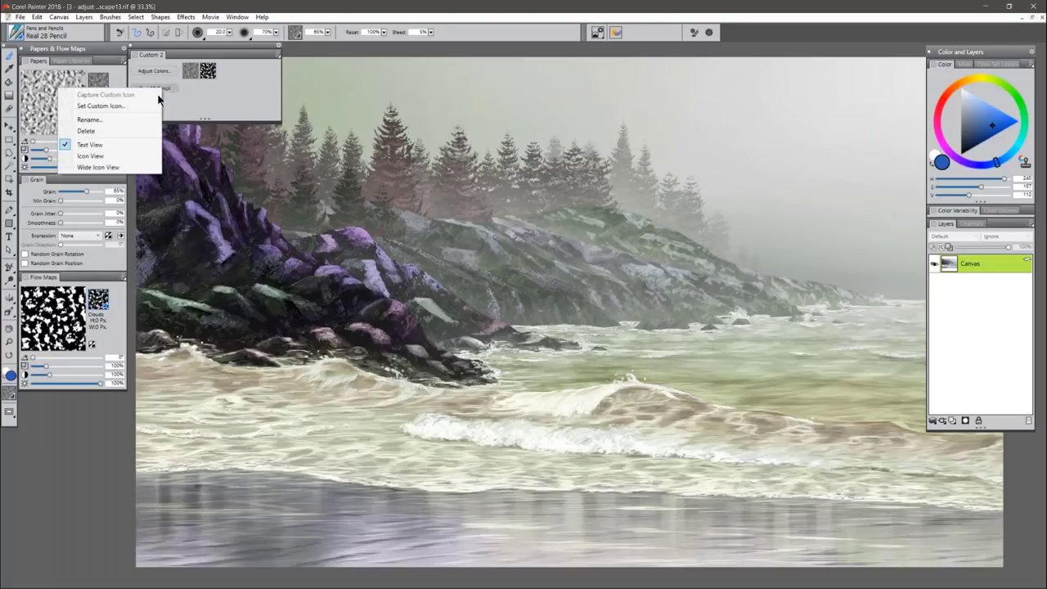
click(129, 155)
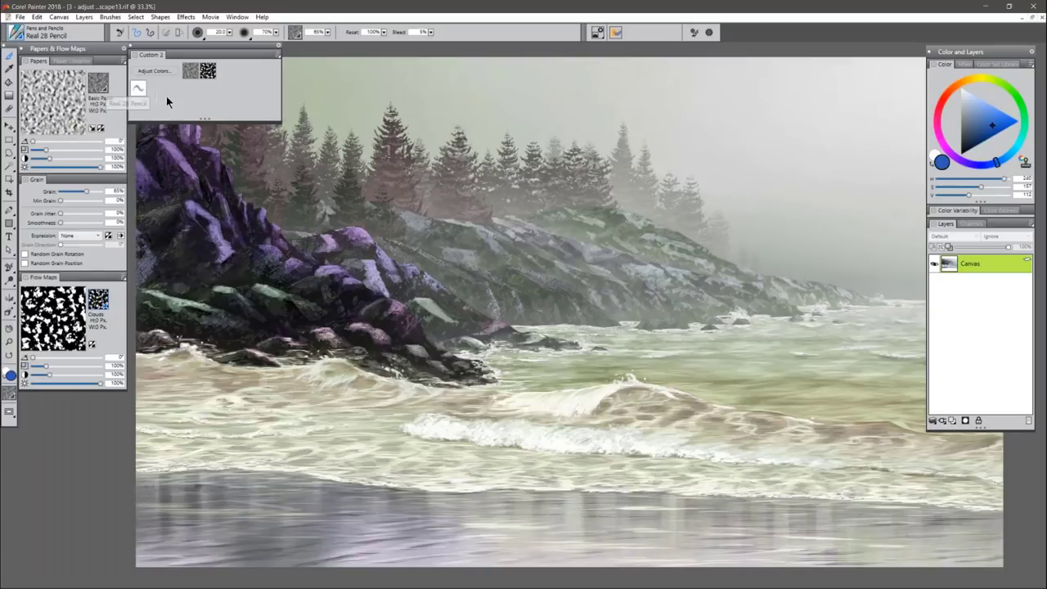
right_click(139, 89)
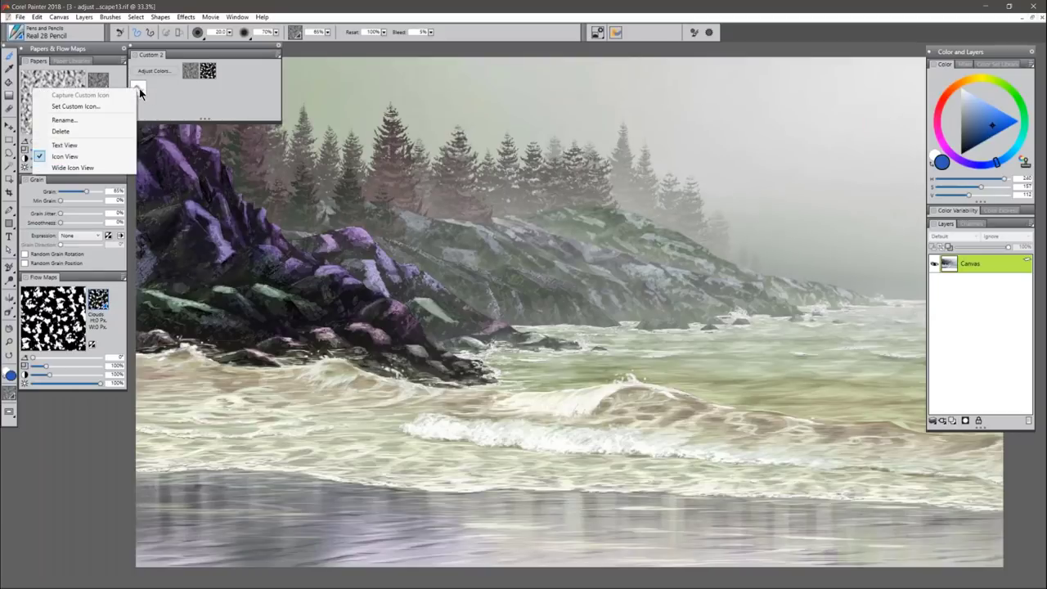
click(92, 142)
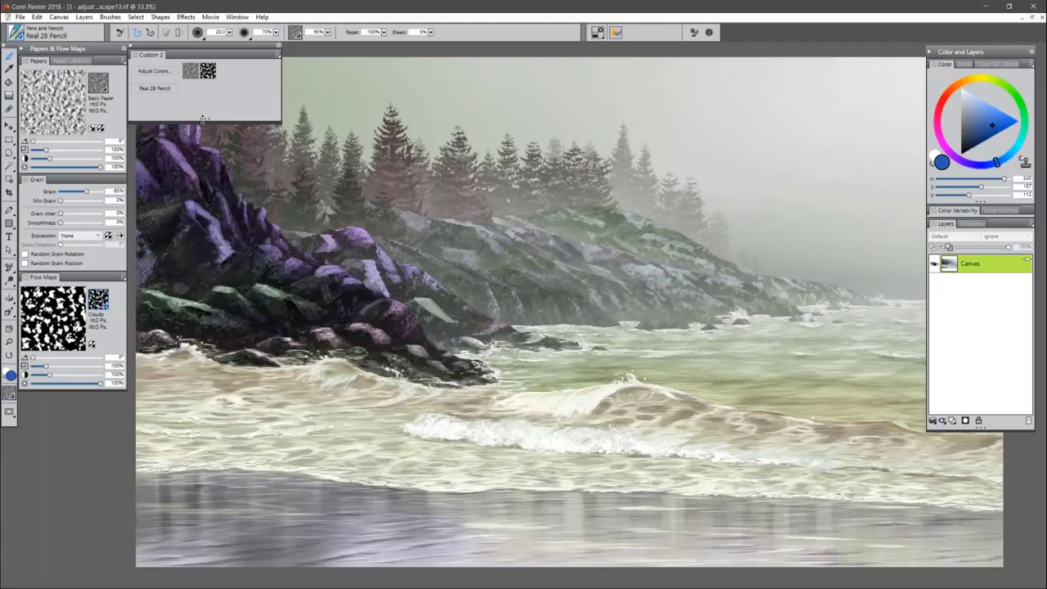
drag(203, 120, 203, 105)
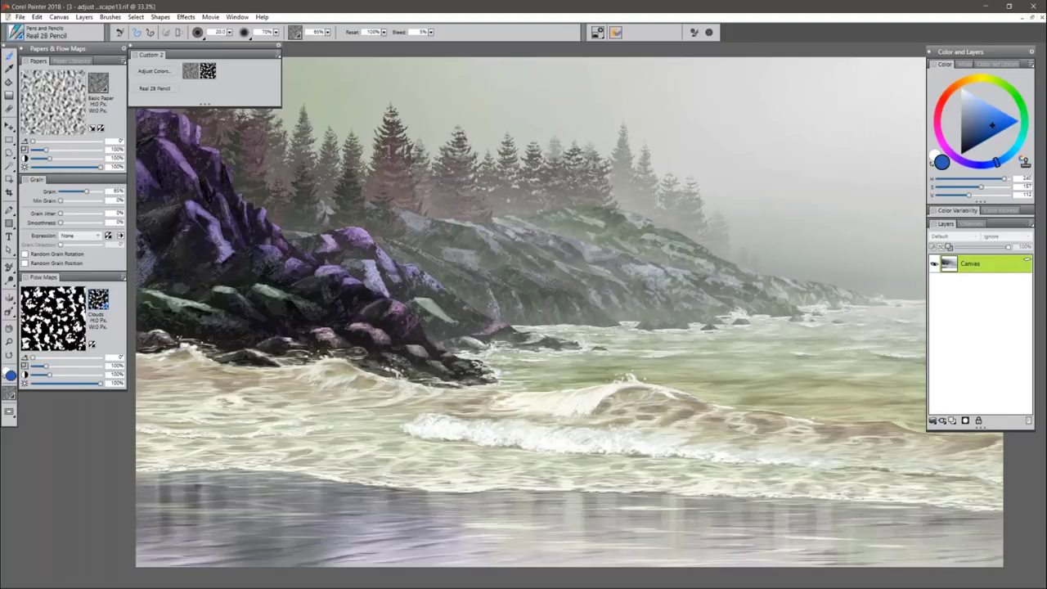
click(142, 66)
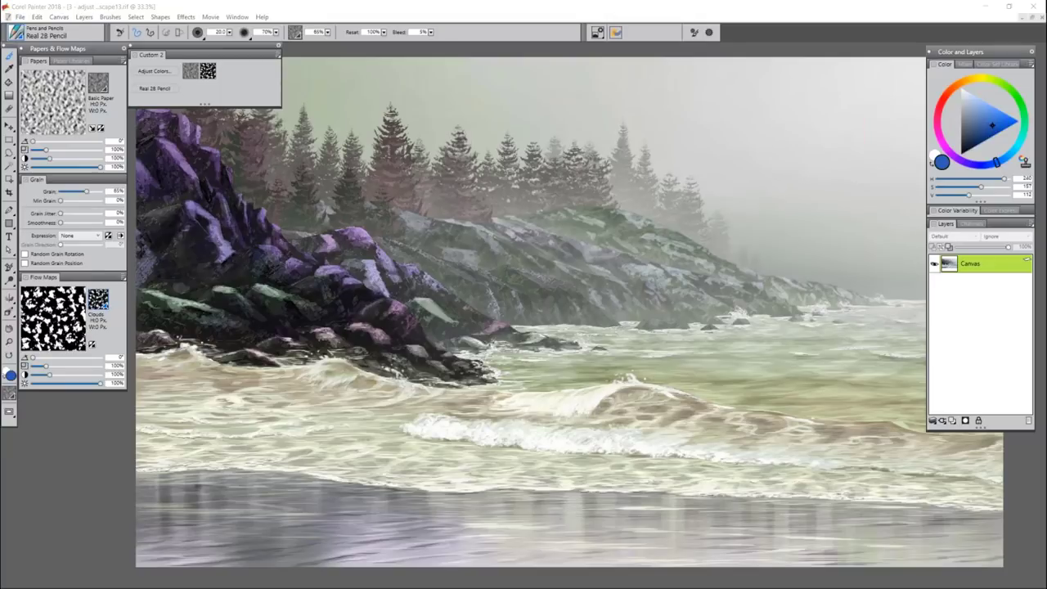
Bring up the common assets folder and open the brush-icons Painter file from its brush icons subfolder.
drag(490, 1, 501, 97)
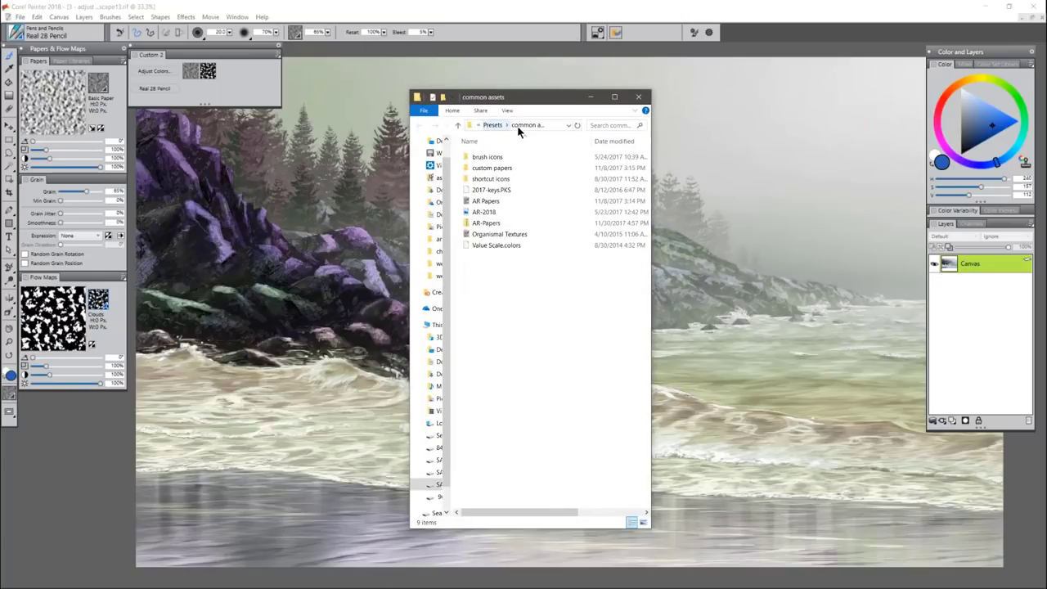
double_click(491, 158)
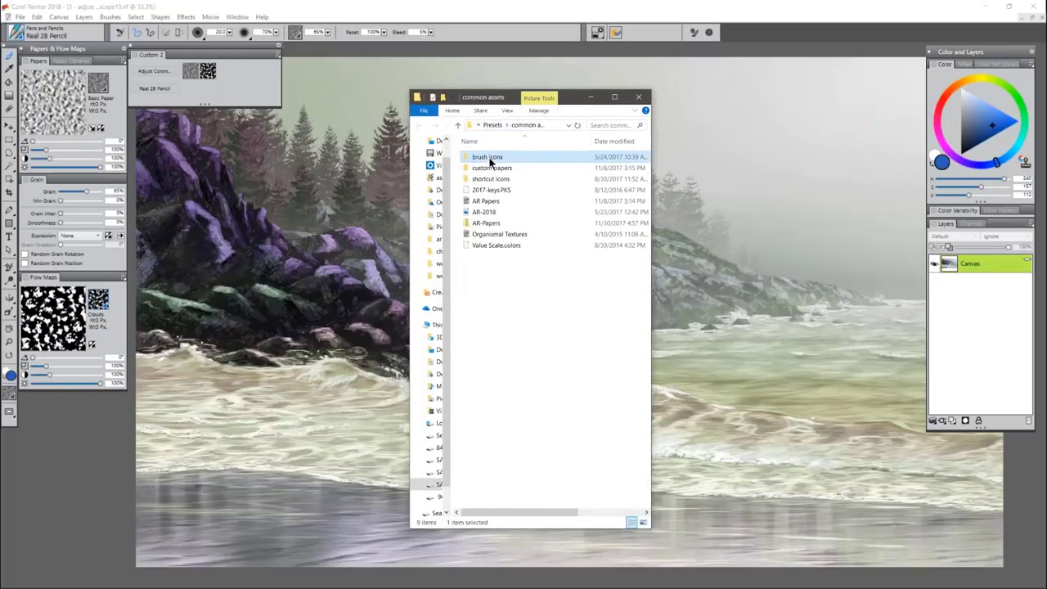
drag(657, 202, 657, 219)
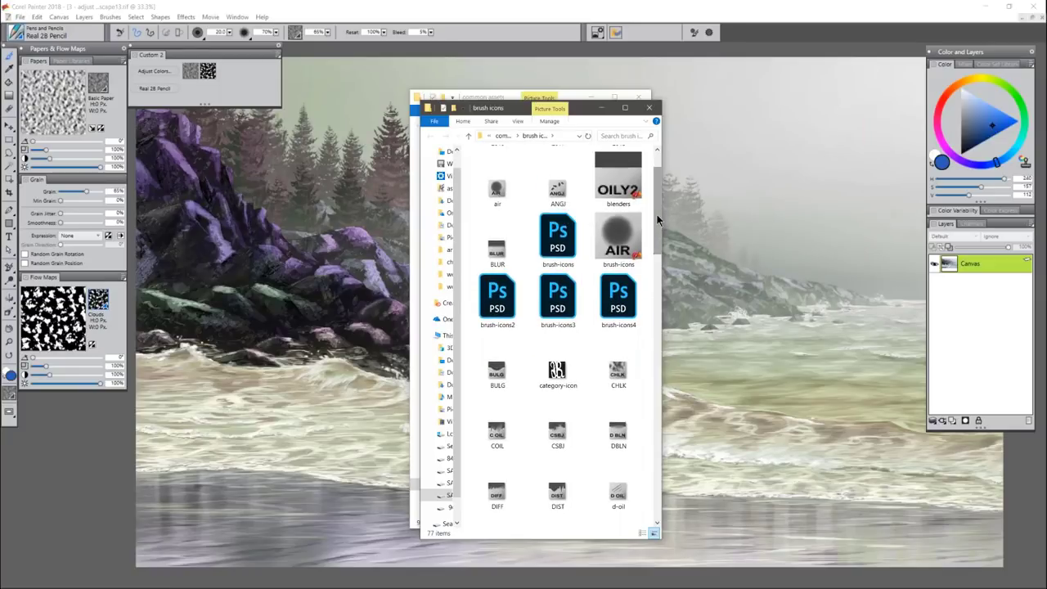
double_click(617, 237)
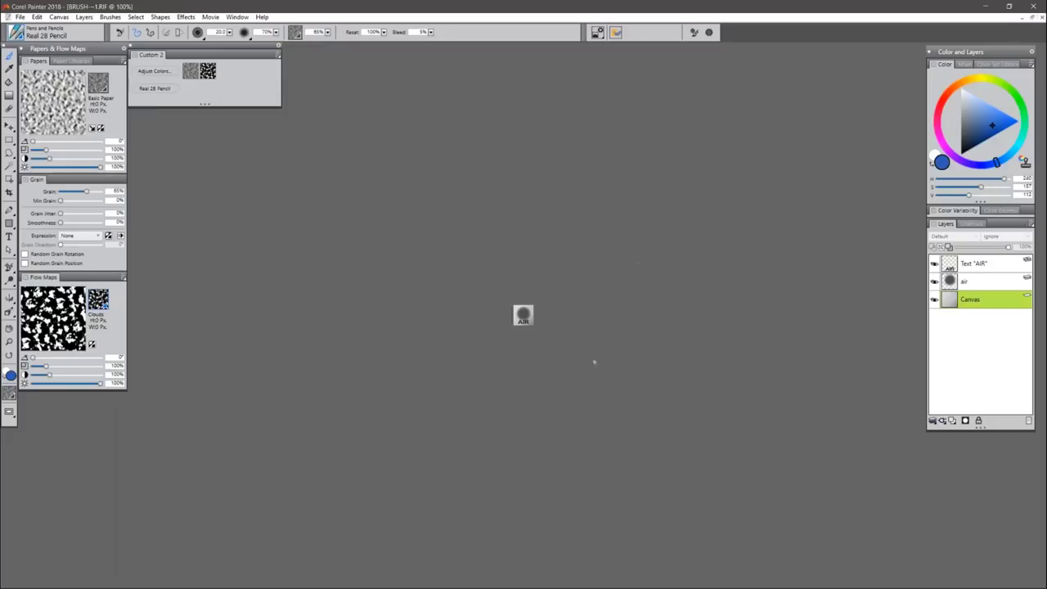
Check the brush icon image's dimensions with the canvas Resize command.
click(20, 17)
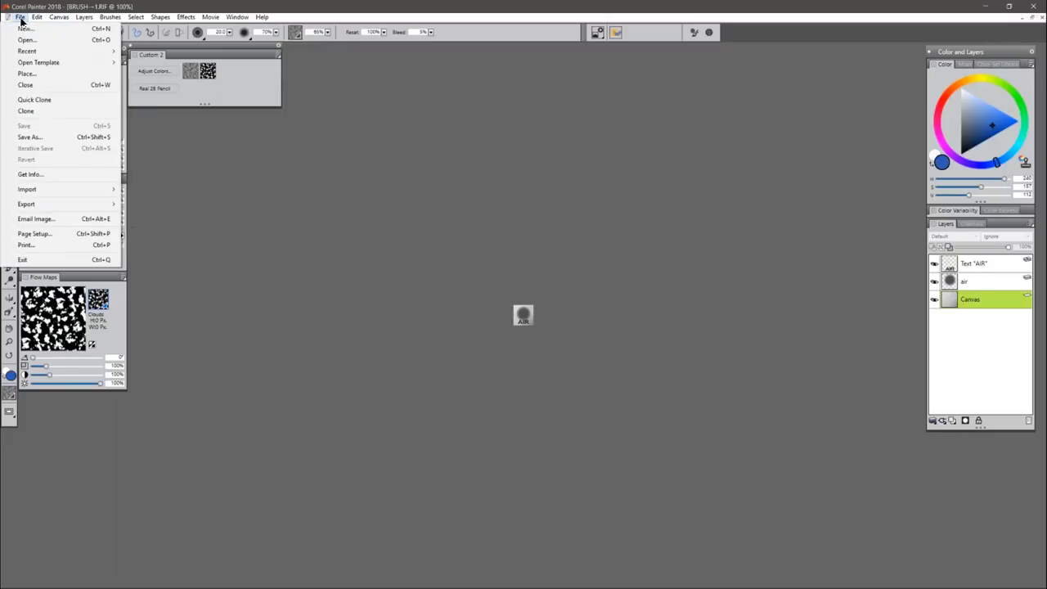
click(63, 30)
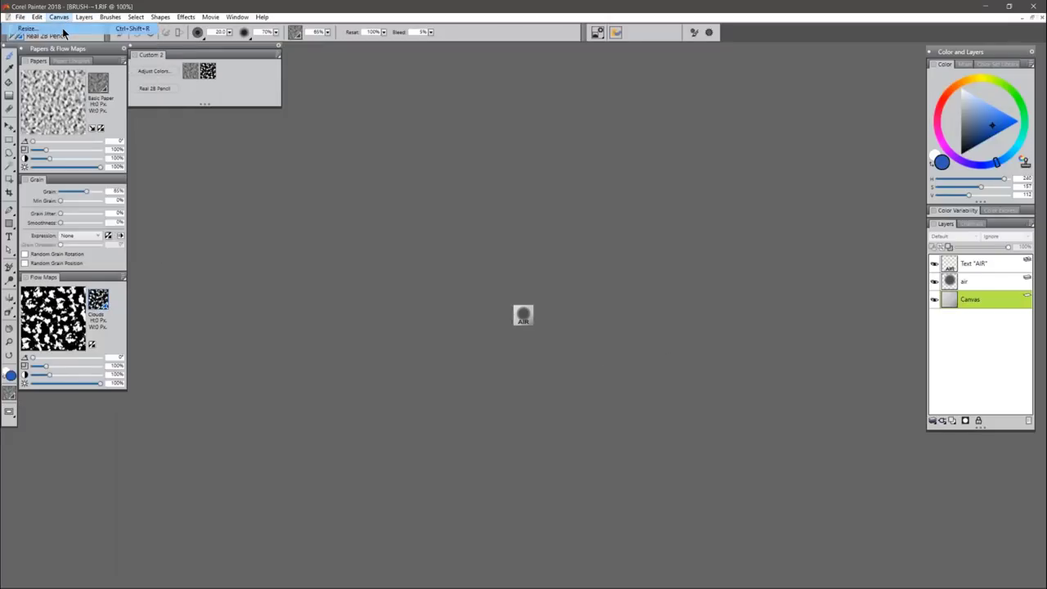
click(602, 366)
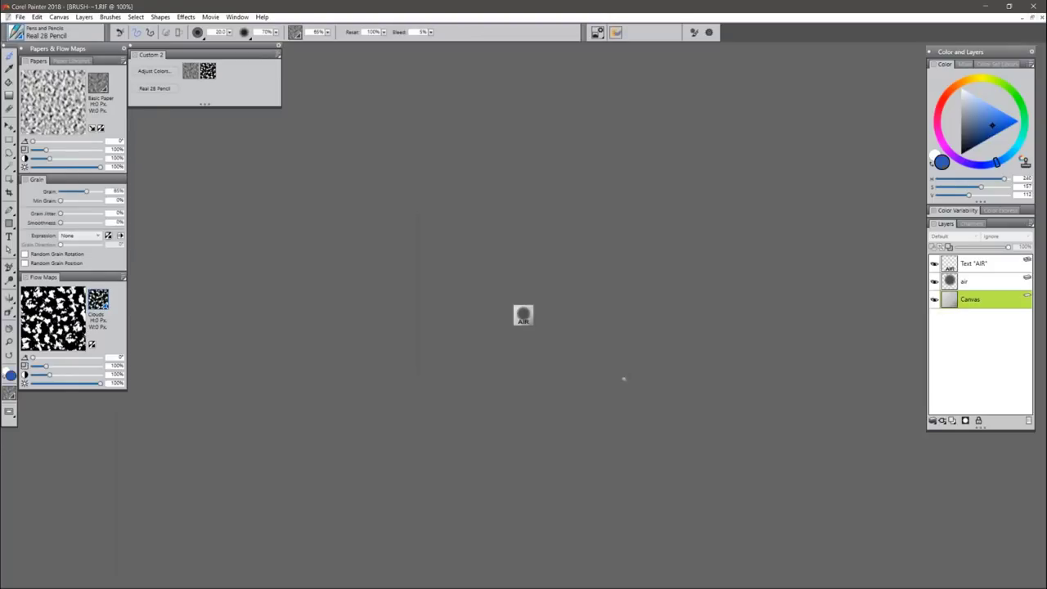
Select the air layer and sample the dark grey of its round spot as the painting color.
click(934, 281)
click(935, 282)
click(952, 283)
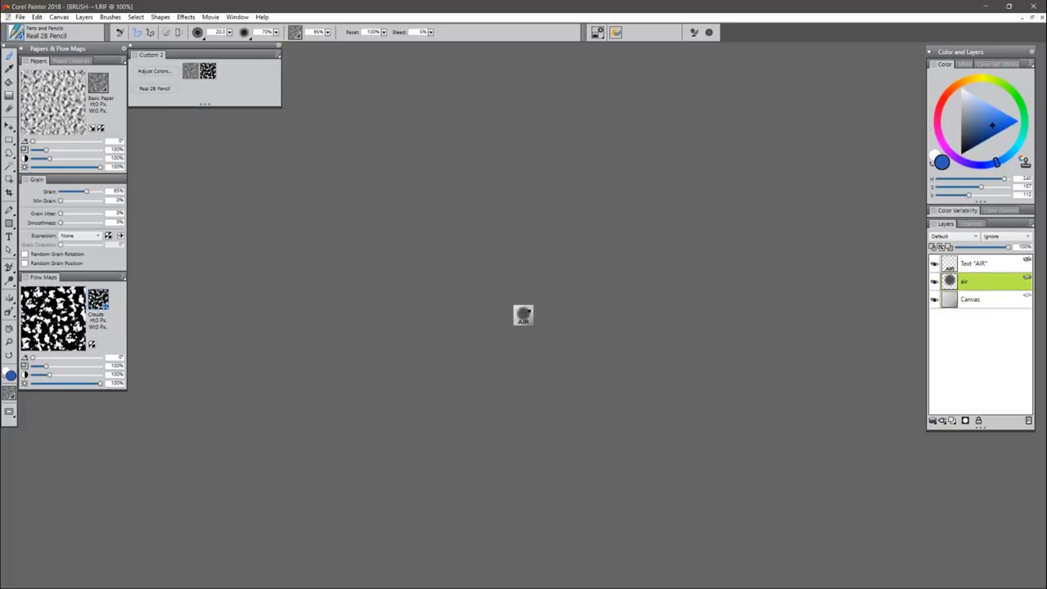
alt+click(528, 310)
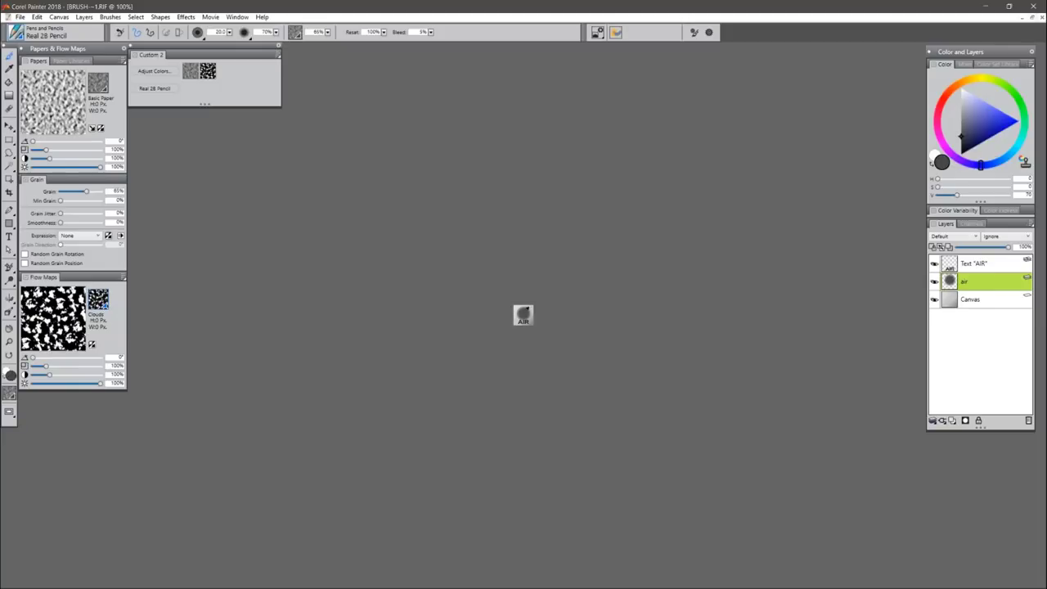
Select the whole icon area and clear the round spot from the air layer.
drag(528, 308, 524, 313)
click(37, 17)
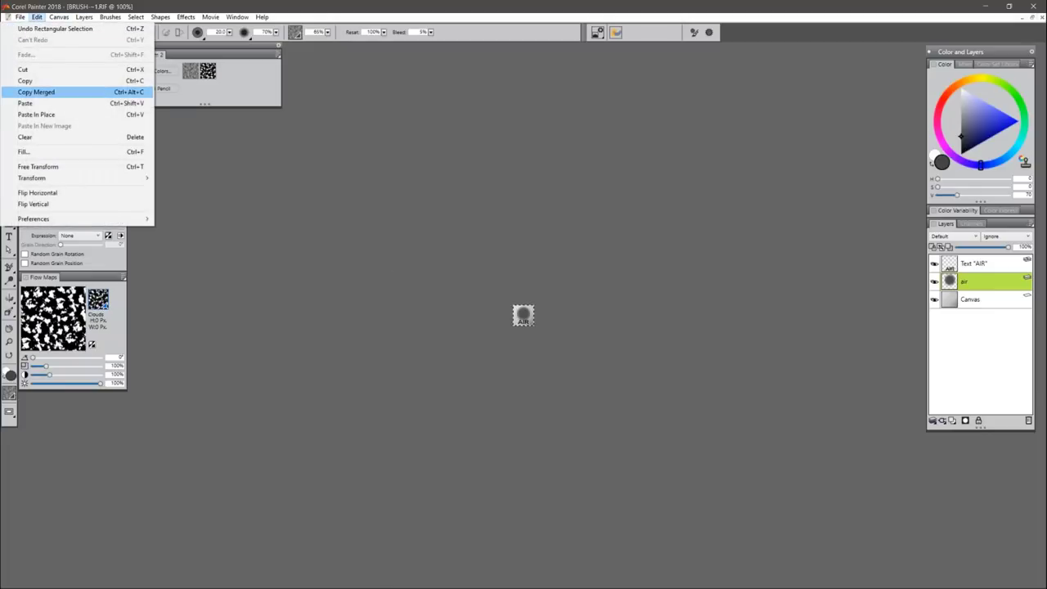
click(33, 136)
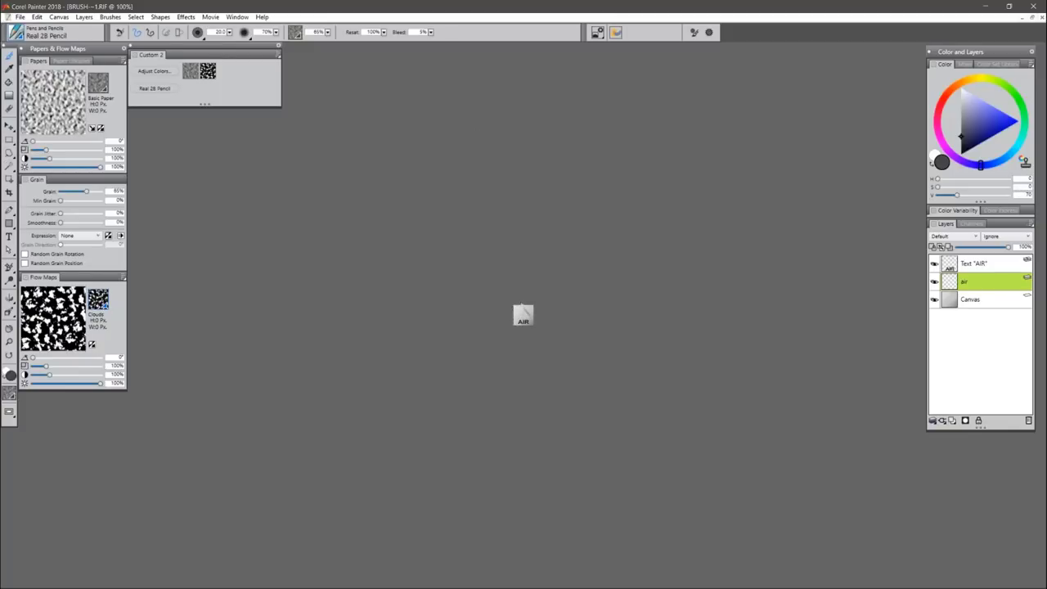
Try Real 2B Pencil strokes on the emptied air layer, undoing each one.
drag(521, 316, 532, 310)
key(ctrl+z)
key(bracketleft)
drag(528, 308, 519, 319)
key(ctrl+z)
Paint a thick diagonal dark grey stroke above the AIR text on the air layer, using brush size 17.1.
key(bracketright)
key(bracketright)
key(bracketright)
key(m)
click(522, 319)
click(523, 321)
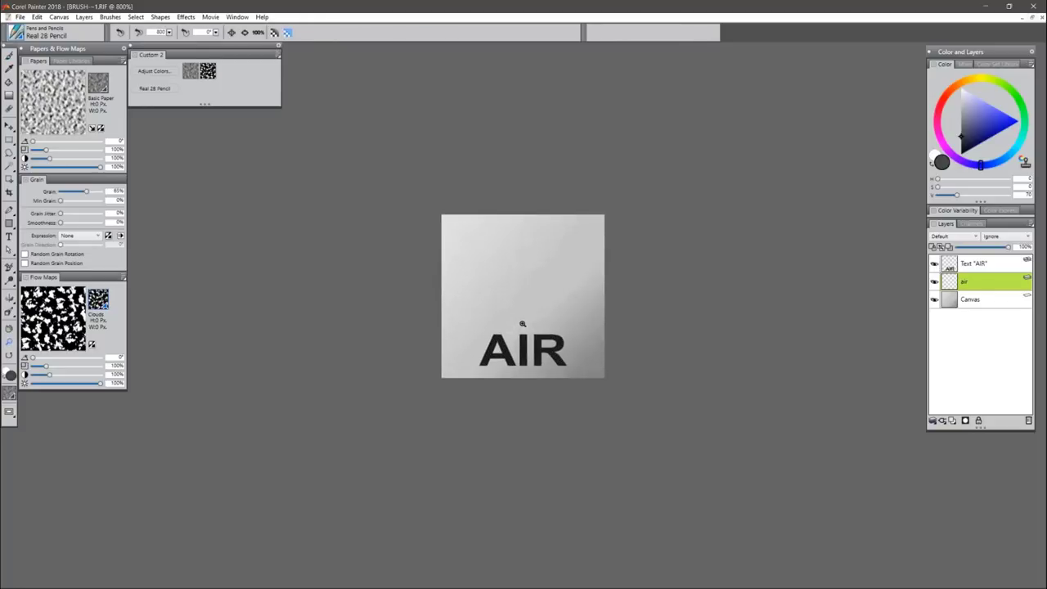
key(b)
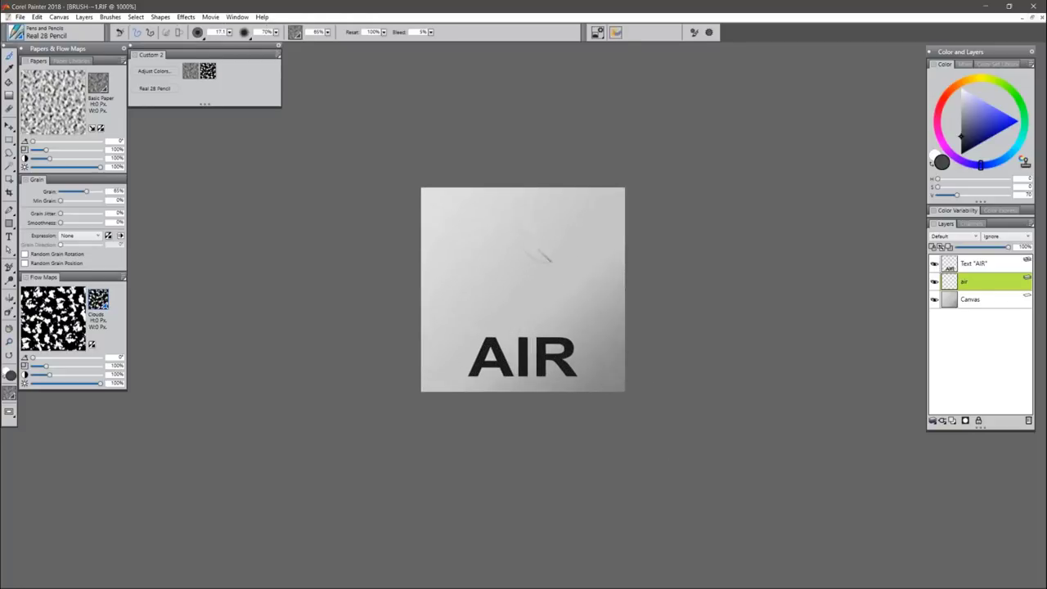
mouse_move(470, 286)
mouse_down()
mouse_move(568, 225)
mouse_move(583, 233)
mouse_up()
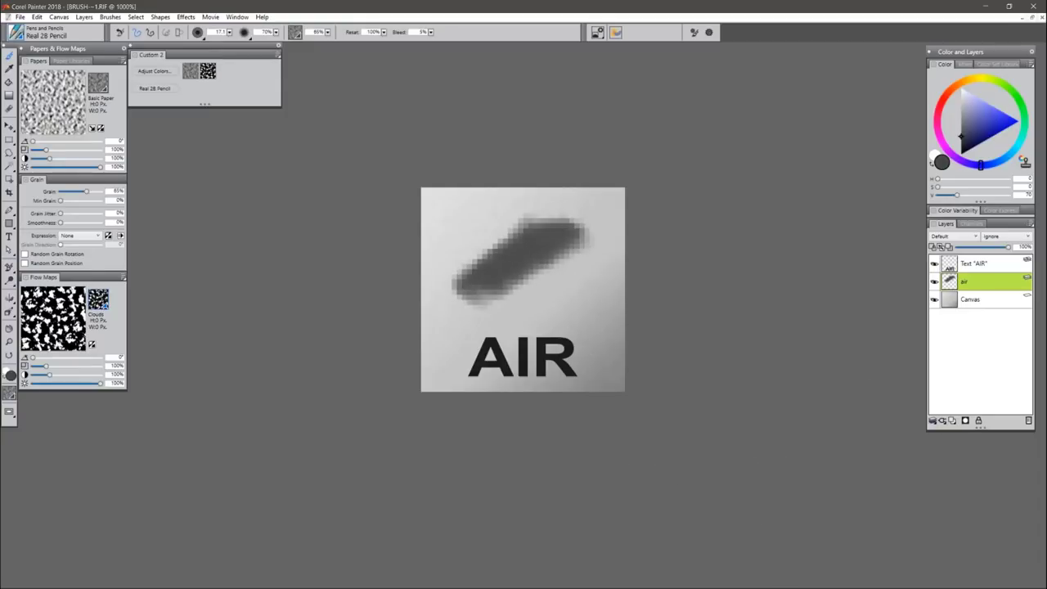
Undo the last stroke and repaint a thick diagonal dark grey pencil stroke above the AIR text on the air layer.
key(ctrl+z)
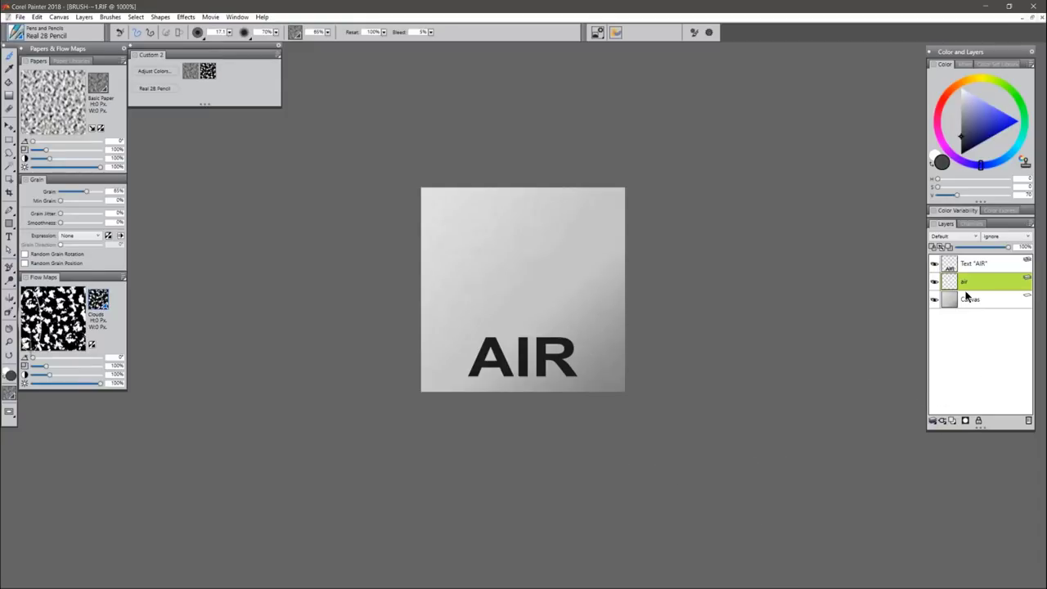
mouse_move(556, 233)
mouse_down()
mouse_move(505, 261)
mouse_move(584, 217)
mouse_up()
click(934, 265)
click(934, 265)
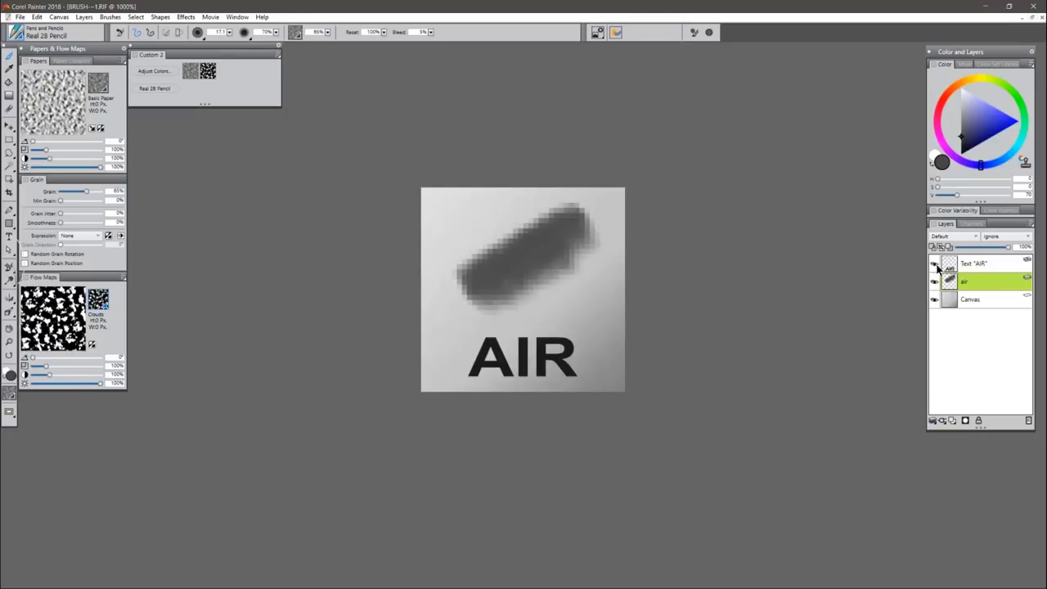
Replace the AIR wording on the icon's text layer with R2B and leave text editing.
click(973, 266)
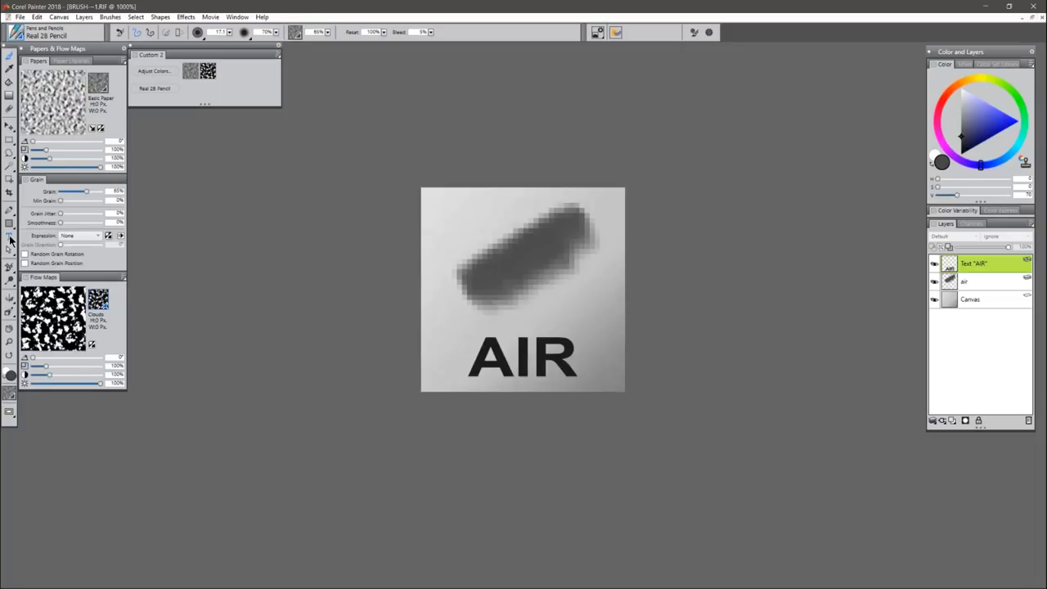
click(12, 236)
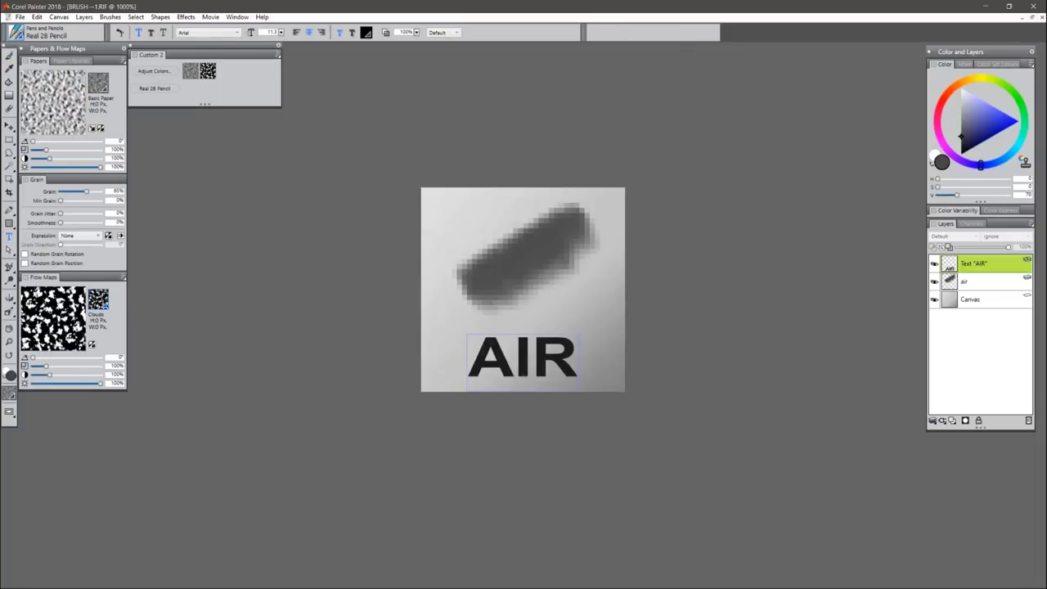
drag(469, 360, 570, 365)
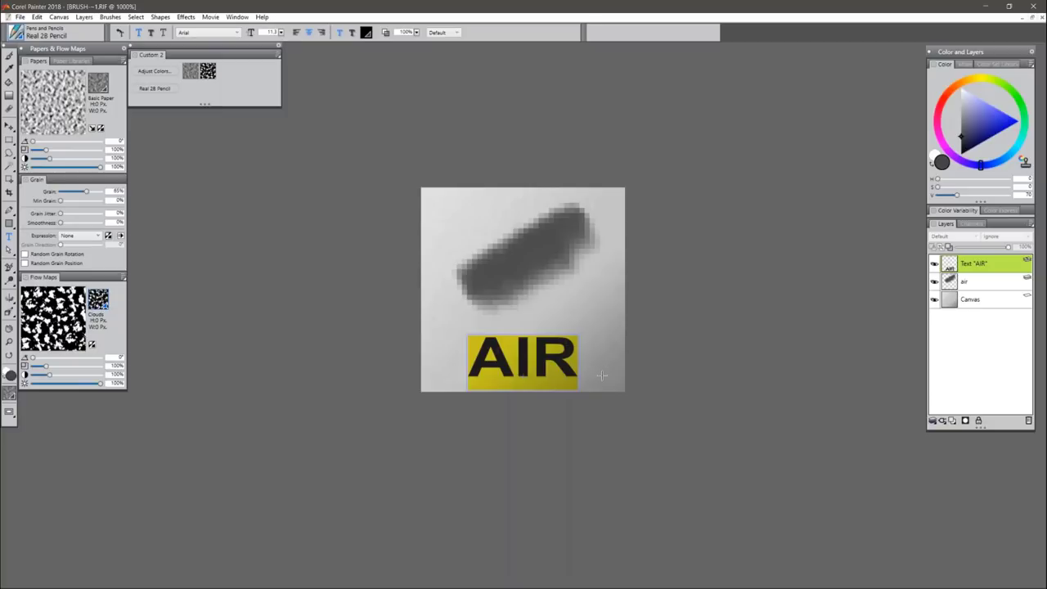
text(r)
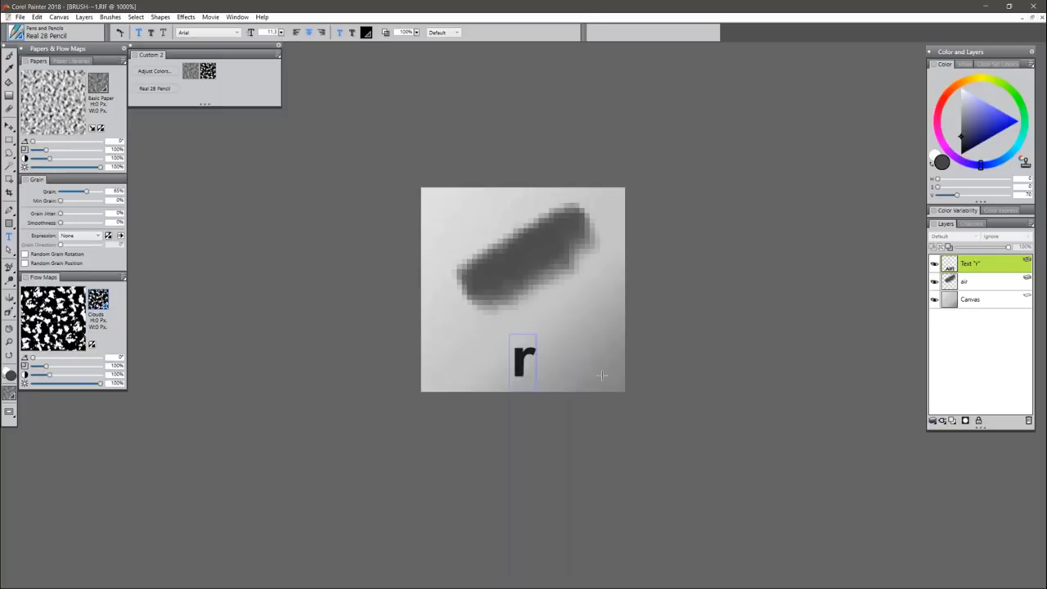
key(BackSpace)
text(R2B)
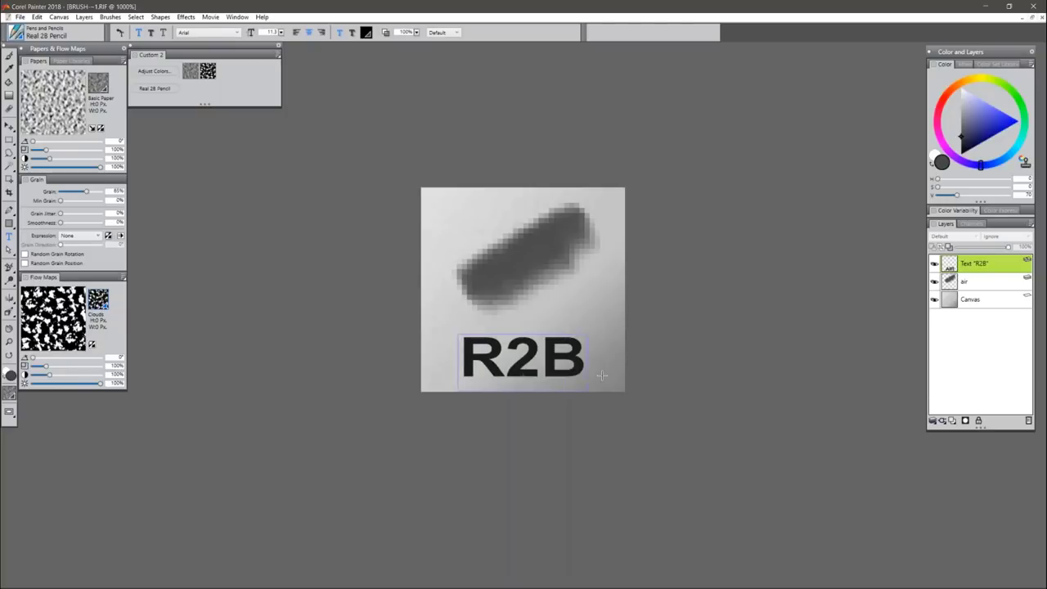
text(P)
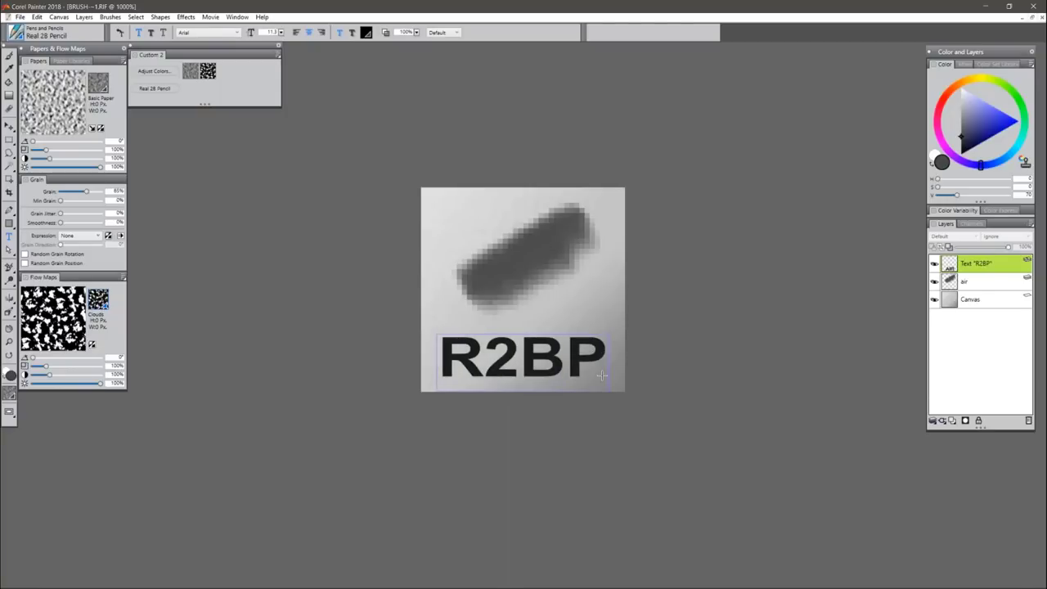
key(BackSpace)
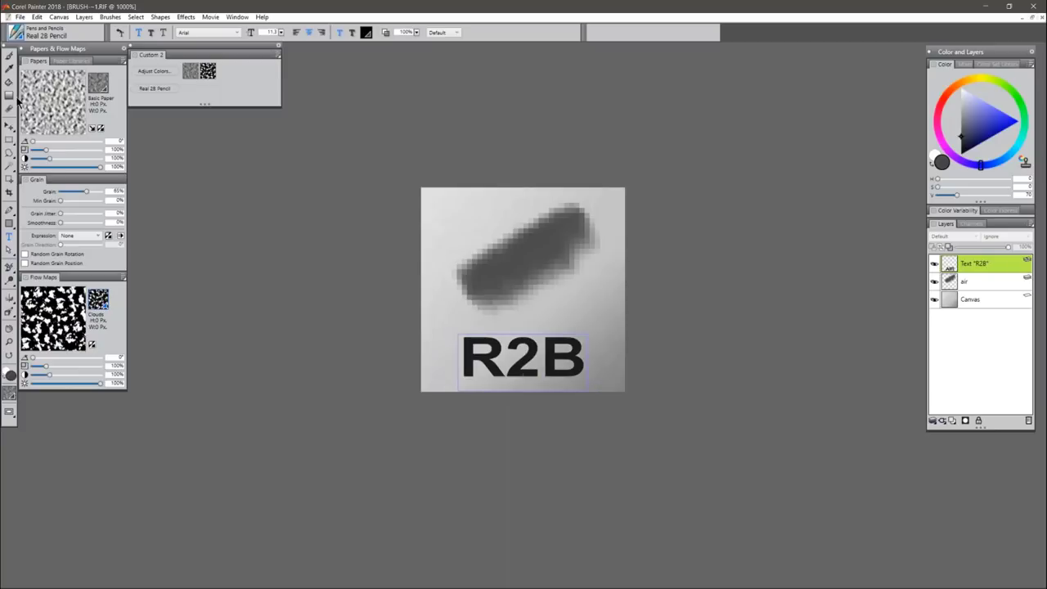
click(9, 127)
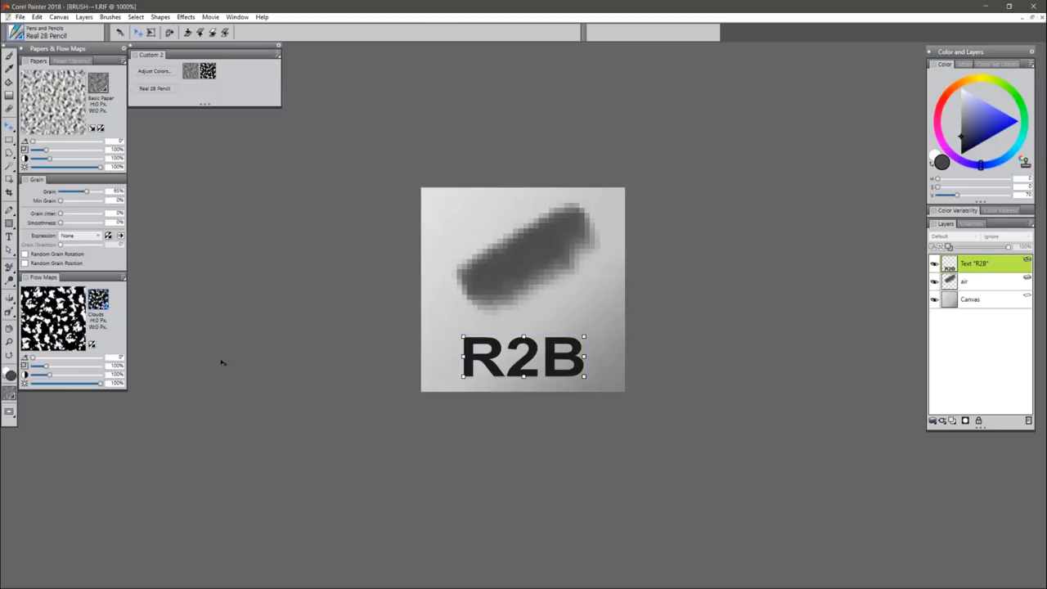
Zoom out to check the finished icon at 100% size.
click(10, 342)
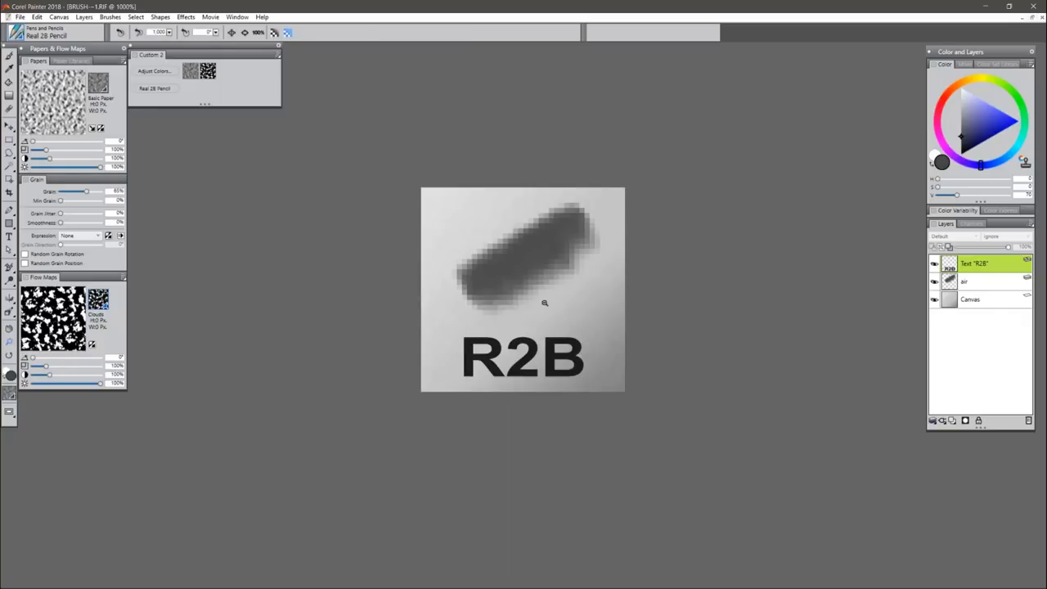
scroll(543, 303, down, 10)
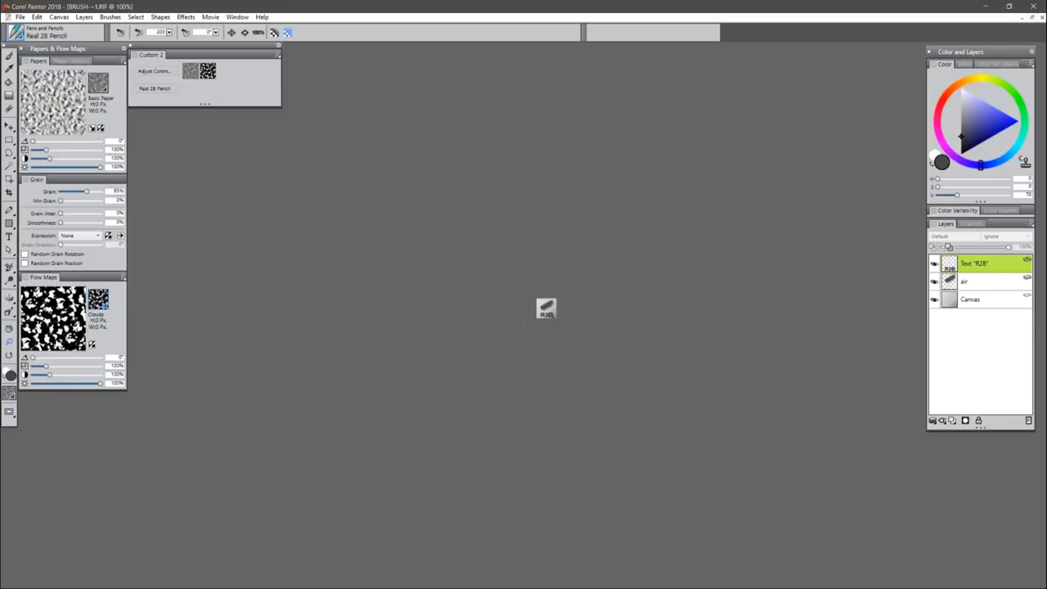
scroll(550, 314, down, 1)
click(547, 318)
click(18, 18)
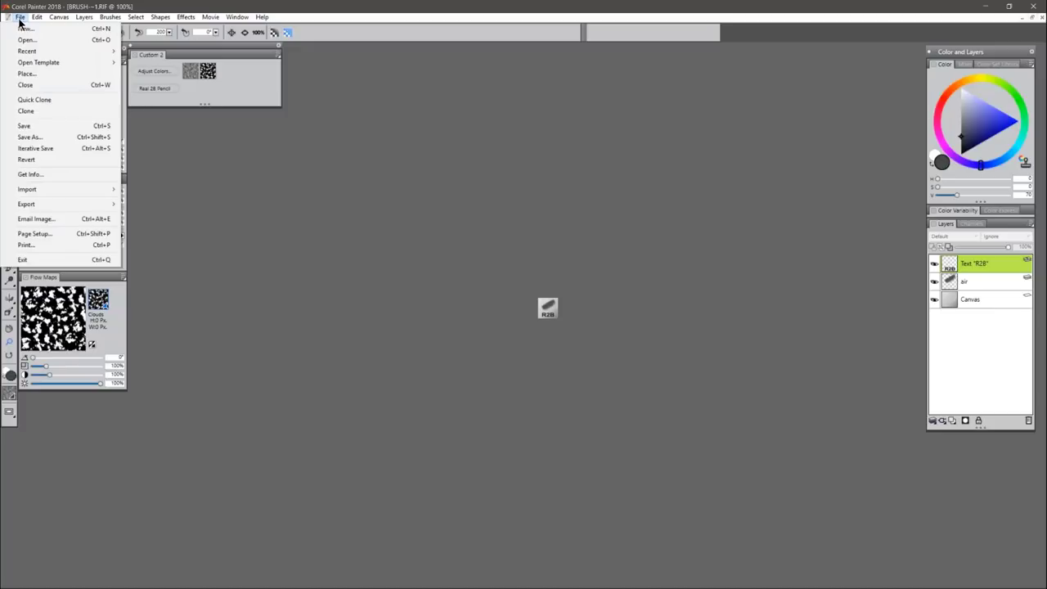
click(37, 137)
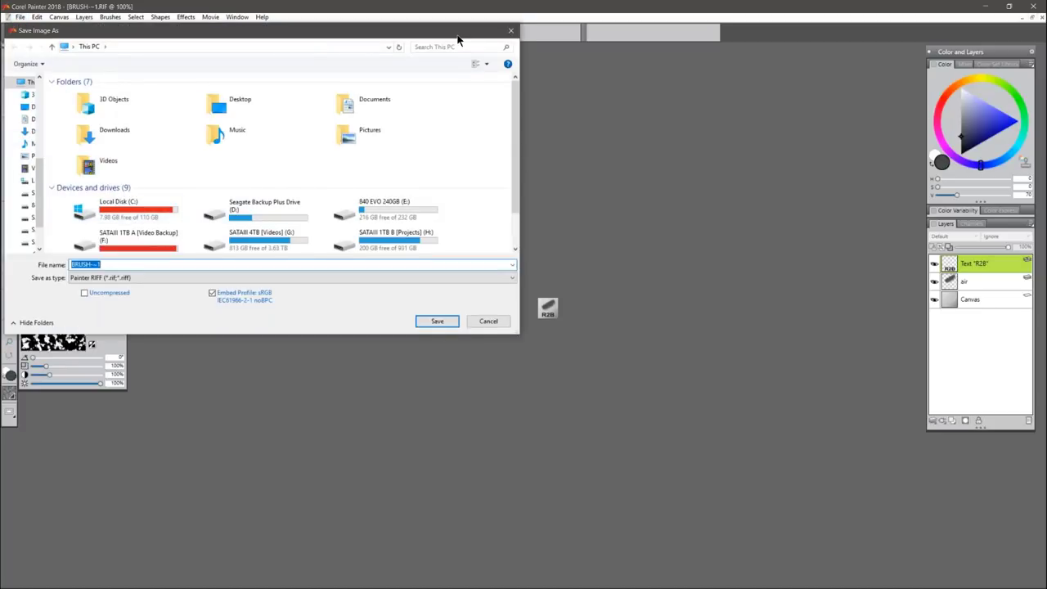
click(510, 31)
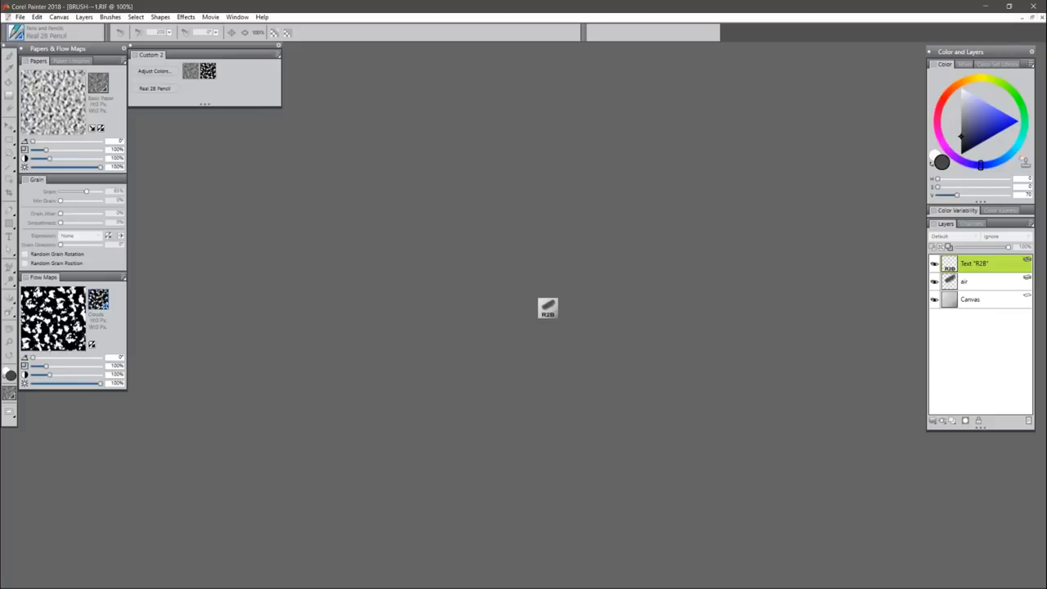
Start saving the icon as a copy in Presets > common assets > brush icons > 2018, with PNG as the file type.
key(ctrl+shift+s)
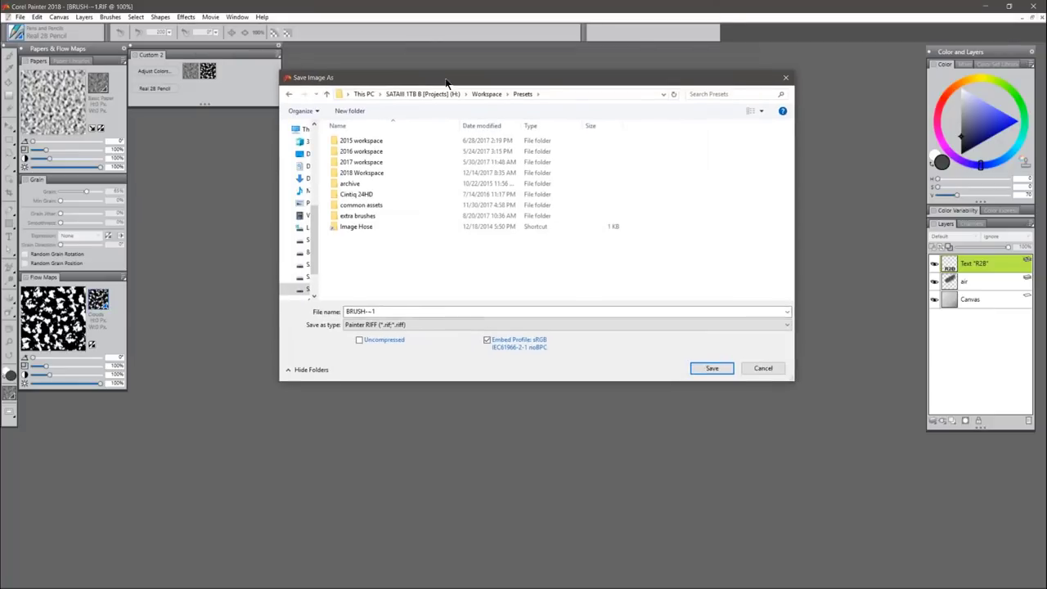
double_click(359, 206)
double_click(356, 141)
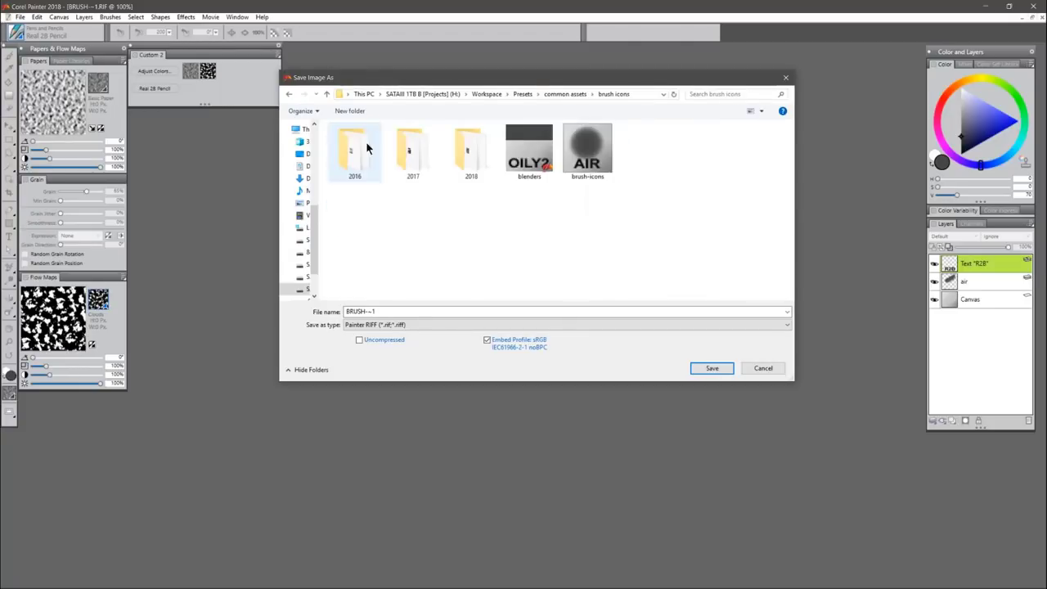
double_click(469, 153)
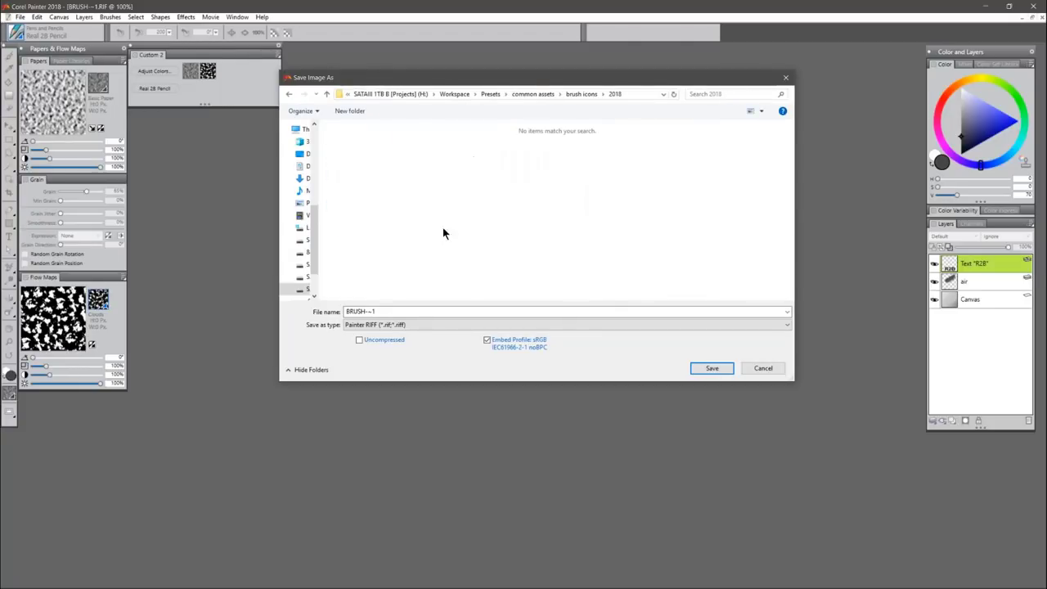
click(413, 326)
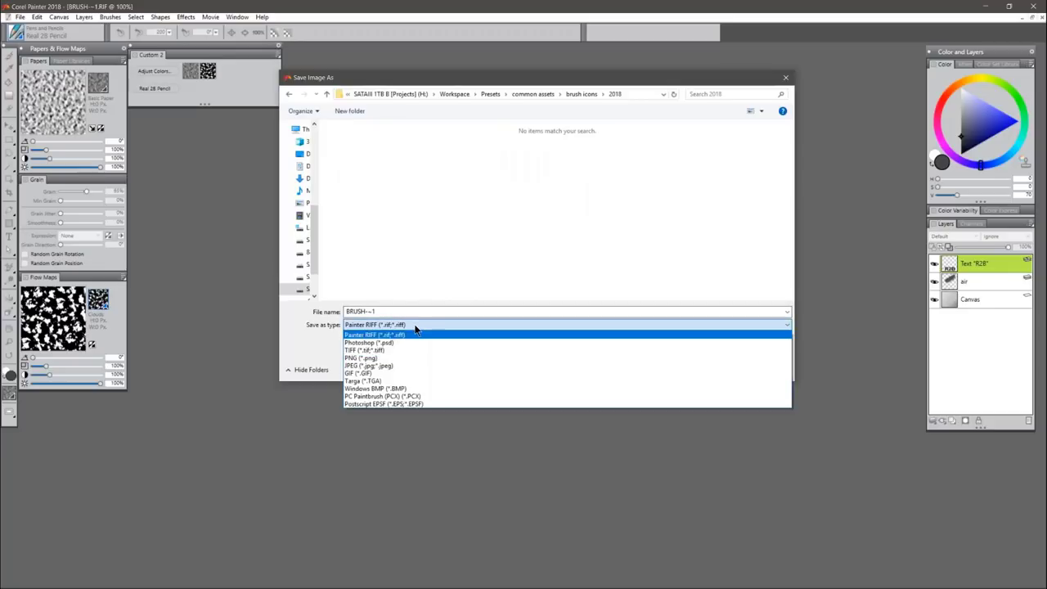
click(389, 358)
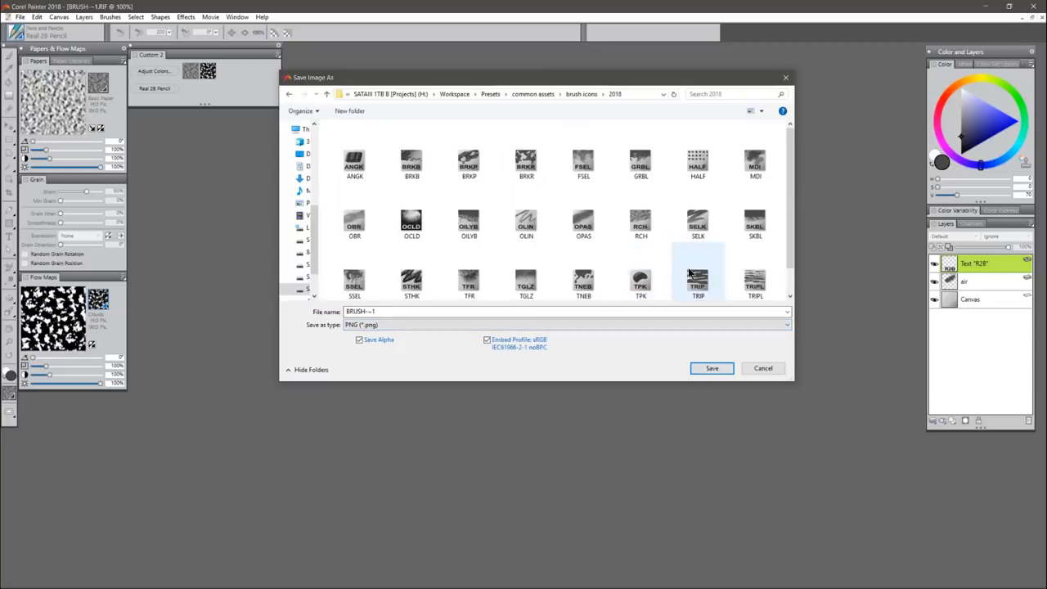
Name the file R2B and save it, accepting that the layers are merged in the PNG.
double_click(360, 312)
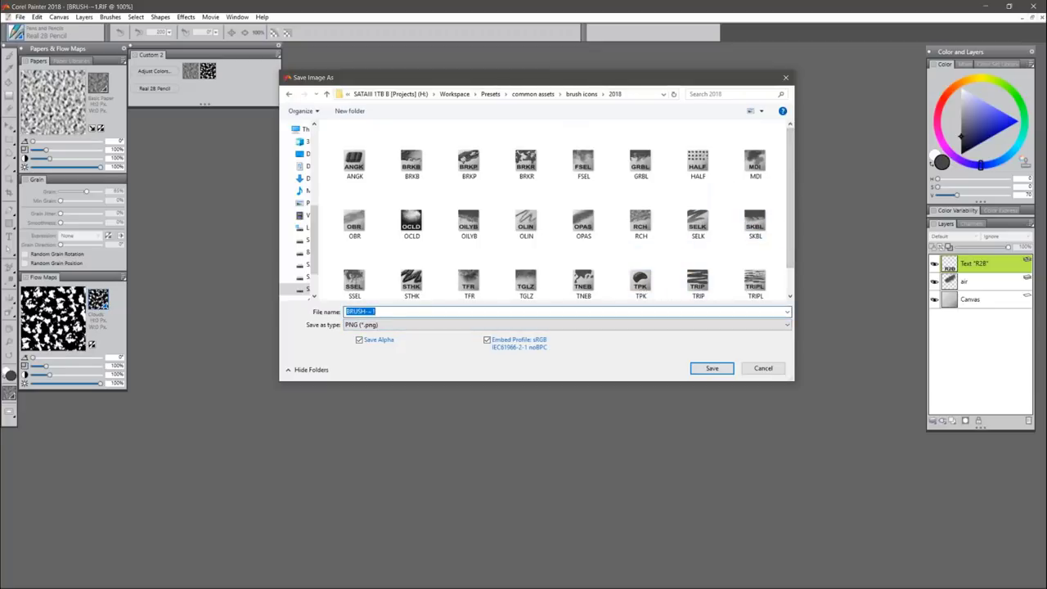
text(R)
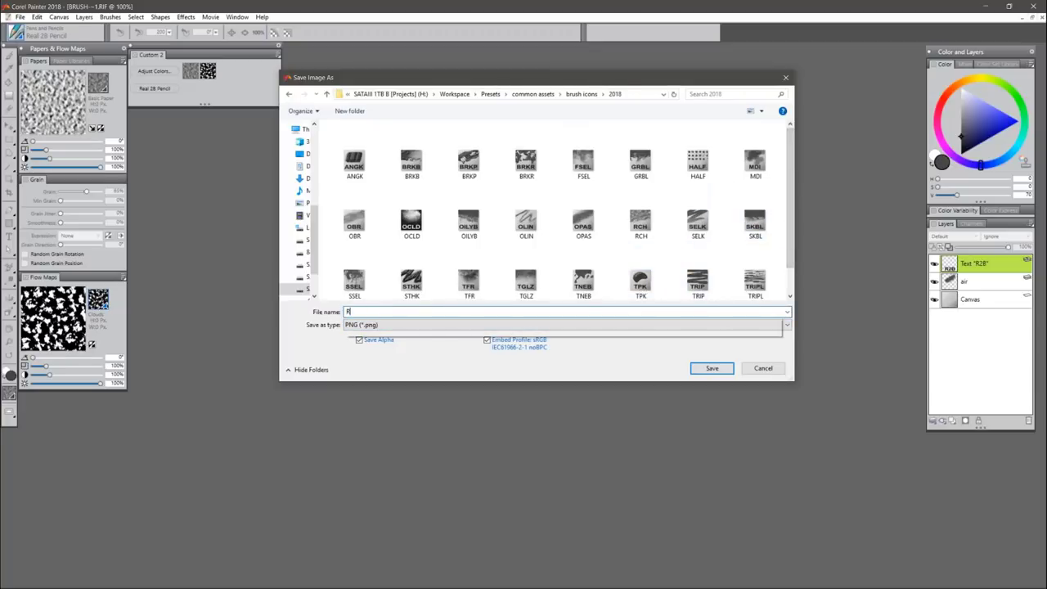
text(2B)
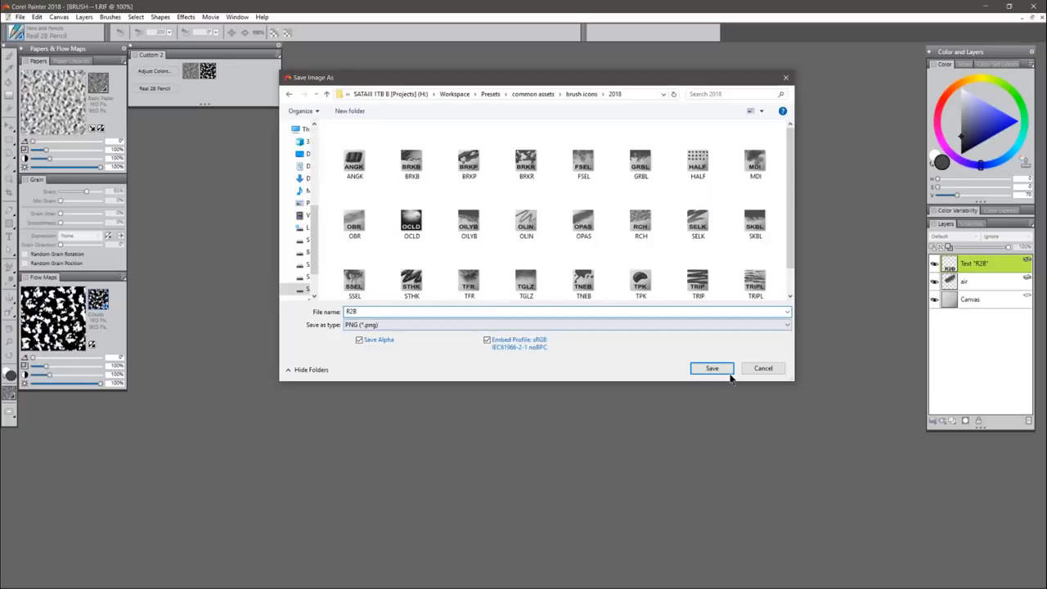
drag(665, 76, 654, 148)
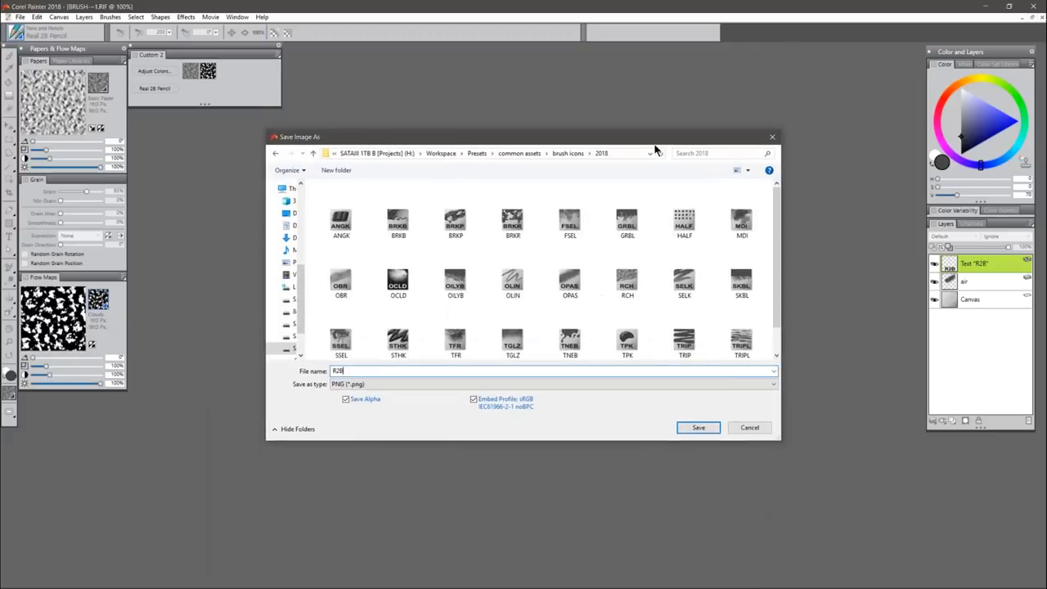
click(696, 428)
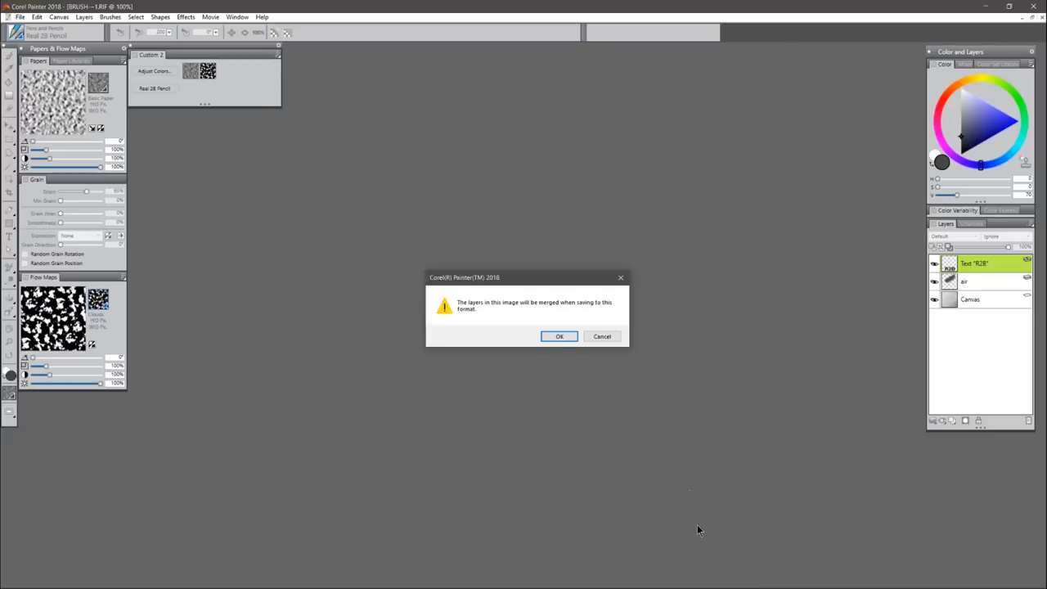
click(561, 337)
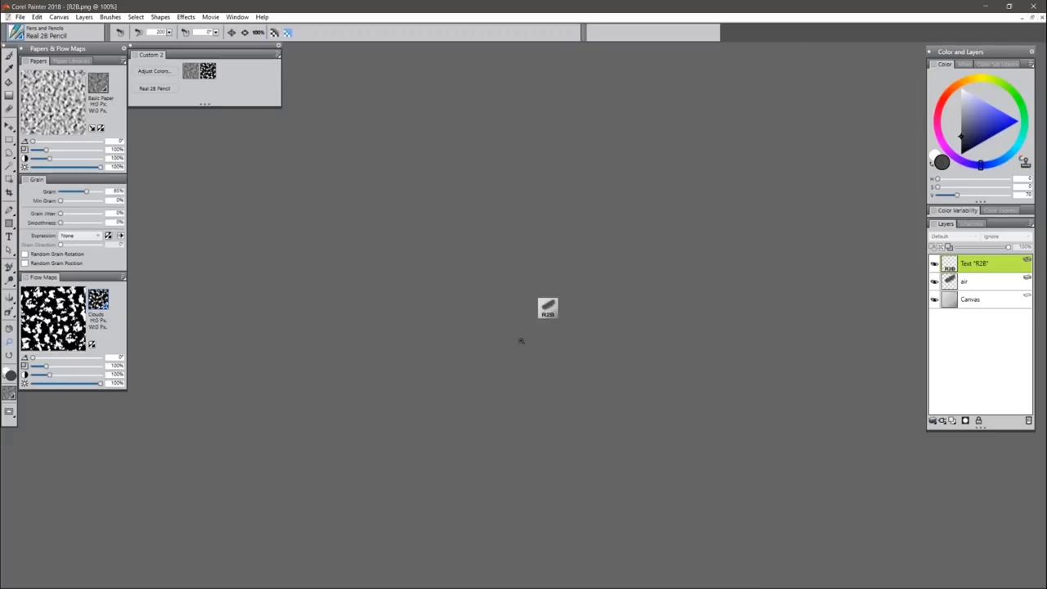
Set the R2B image from common assets > brush icons > 2018 as the custom icon of the Real 2B Pencil in the Custom 2 palette.
right_click(157, 91)
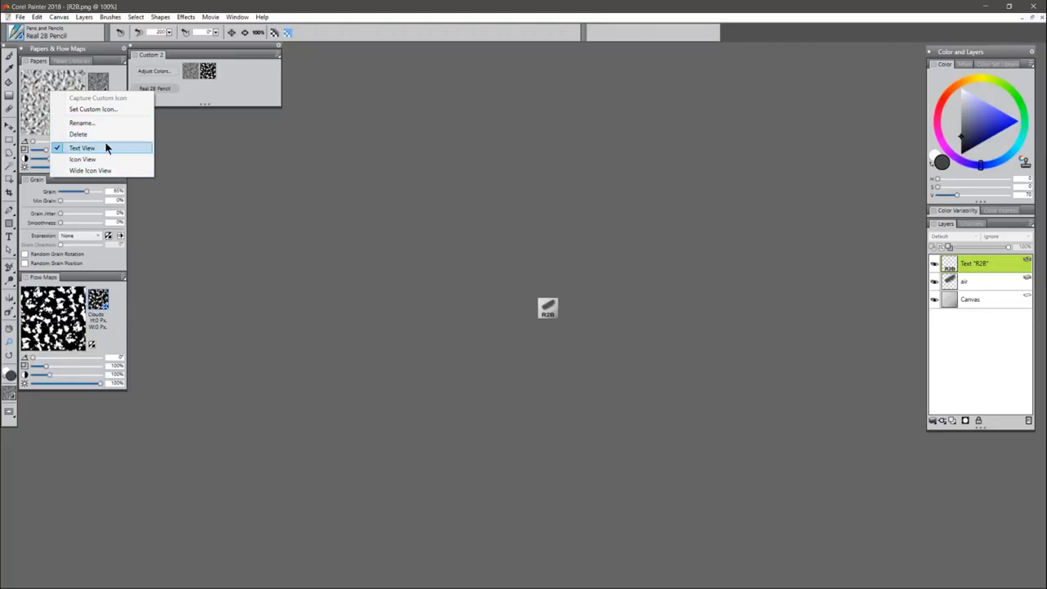
click(105, 110)
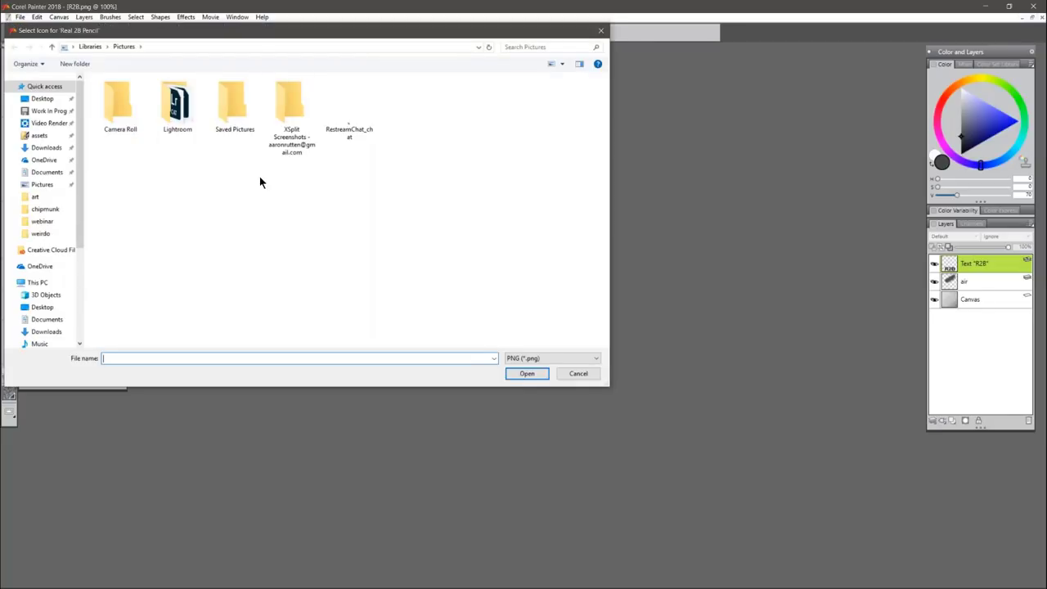
drag(254, 30, 284, 0)
key(Escape)
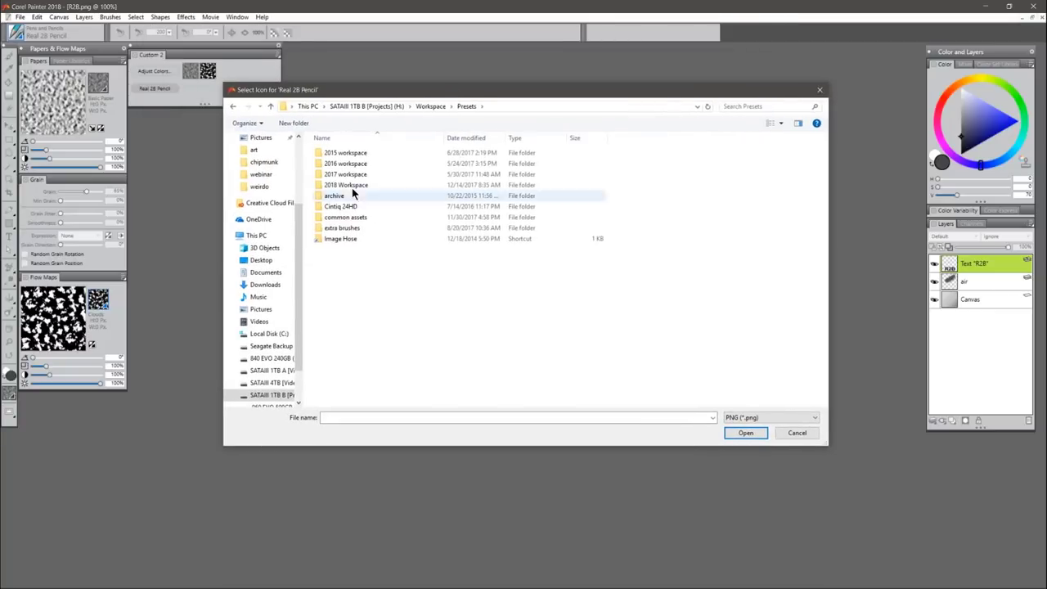
double_click(353, 218)
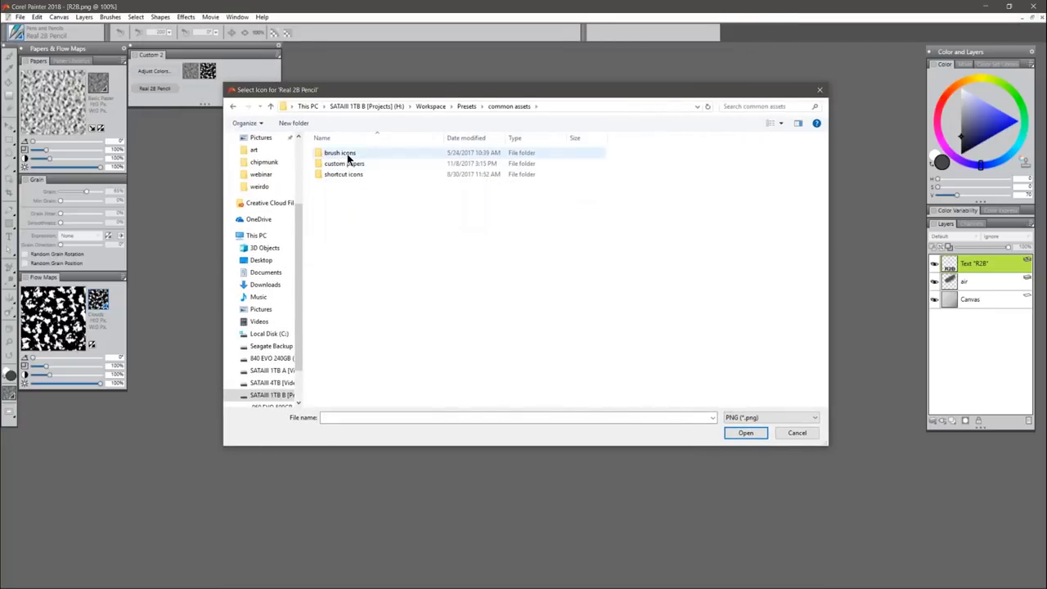
double_click(345, 152)
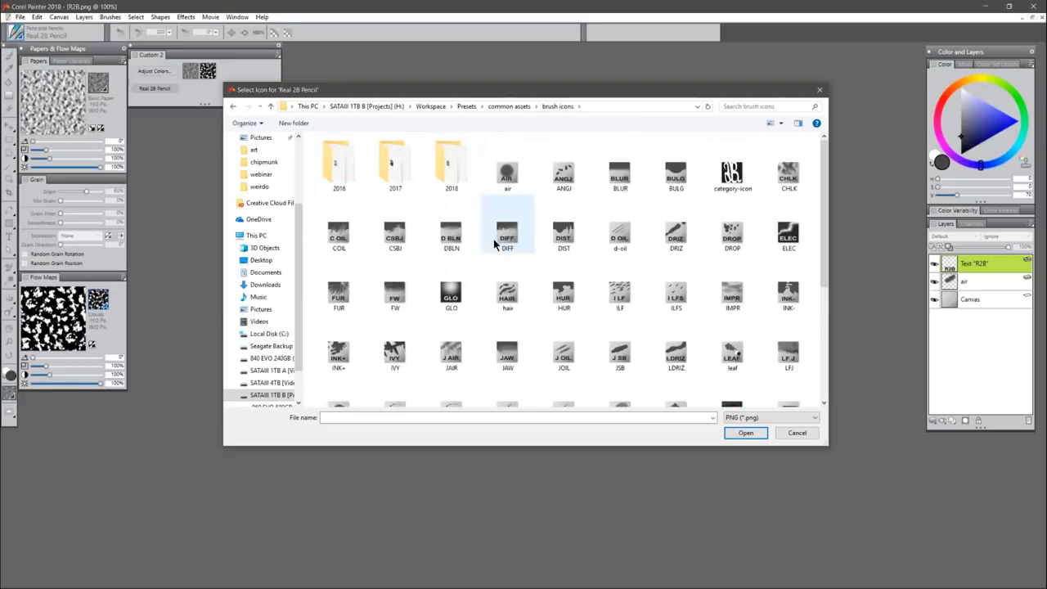
double_click(452, 167)
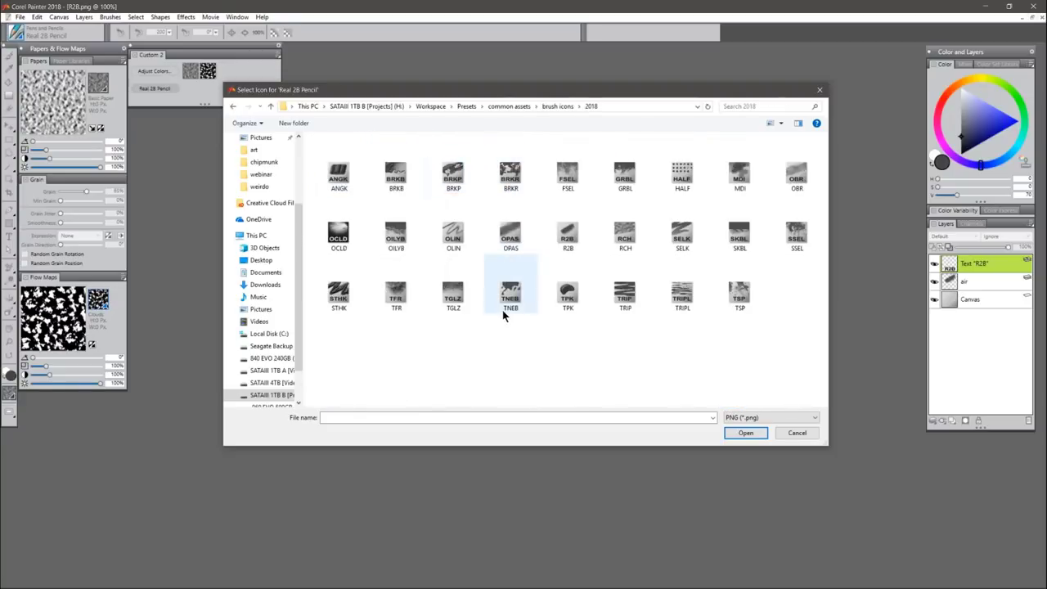
click(567, 237)
click(746, 433)
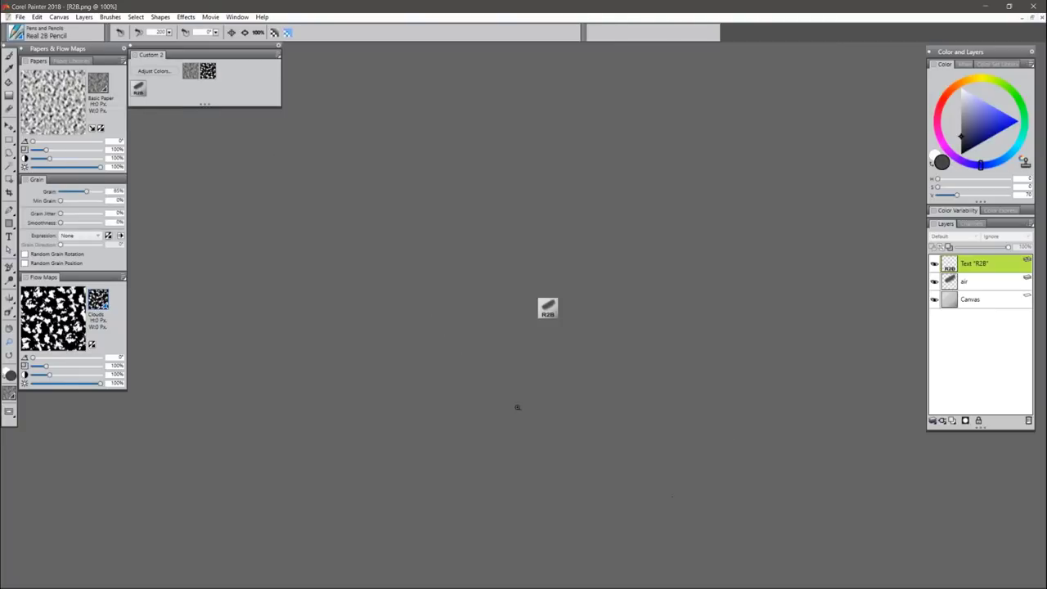
Find the Real 2B Pencil in the Painter 2018 Brushes library and check its stroke preview.
click(16, 34)
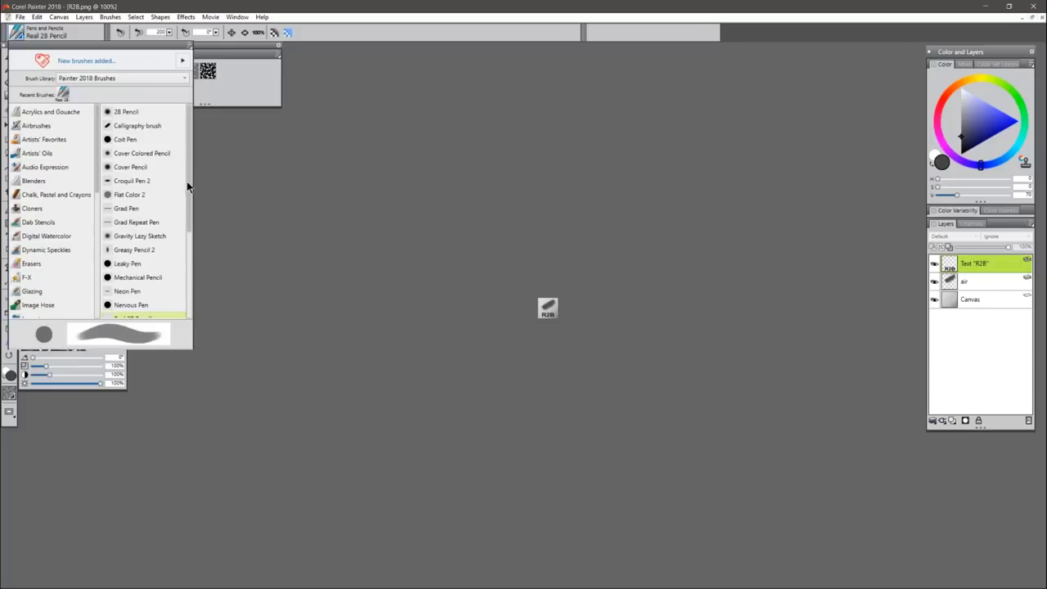
drag(188, 183, 184, 222)
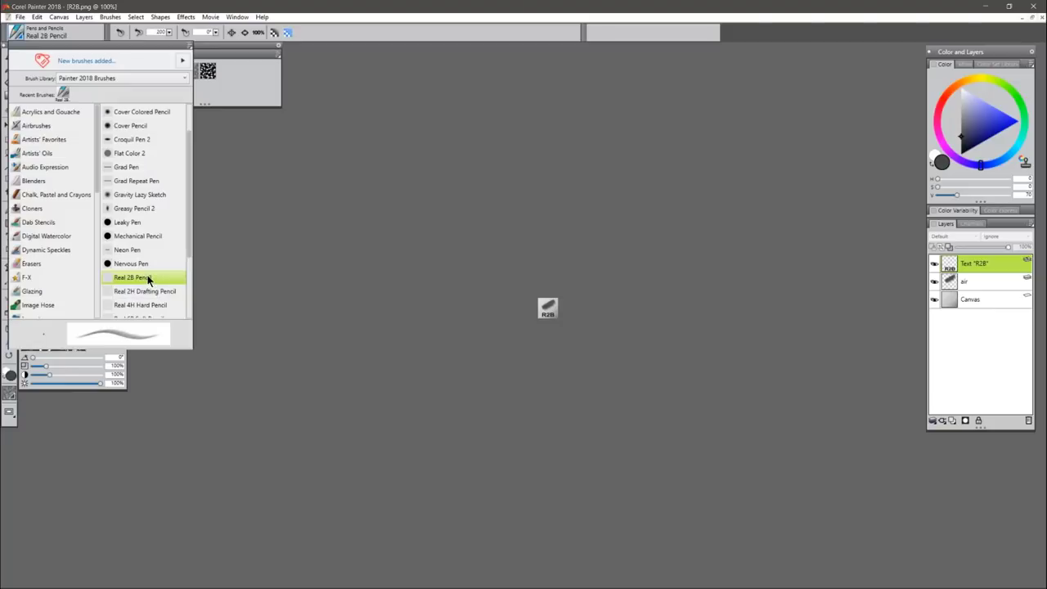
click(117, 335)
click(227, 48)
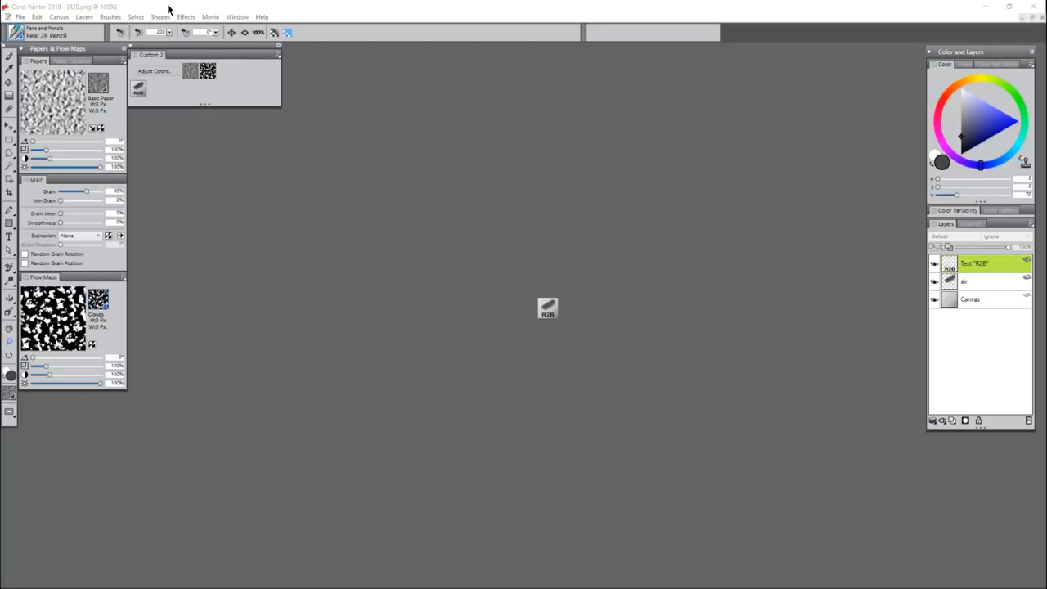
Start a new image with a width of 14 and a height of 11.
click(20, 18)
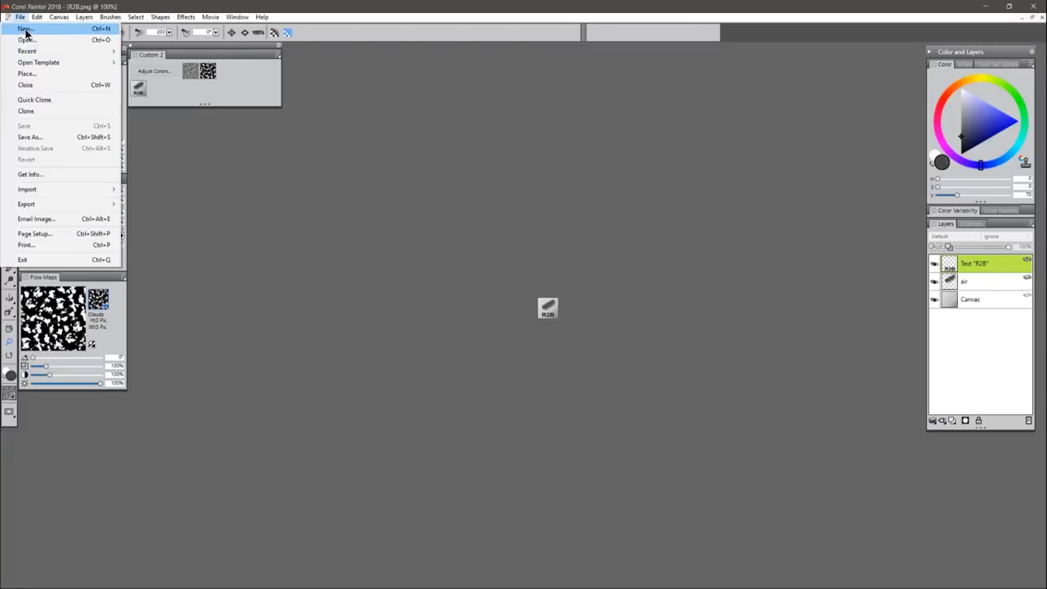
click(25, 27)
double_click(473, 300)
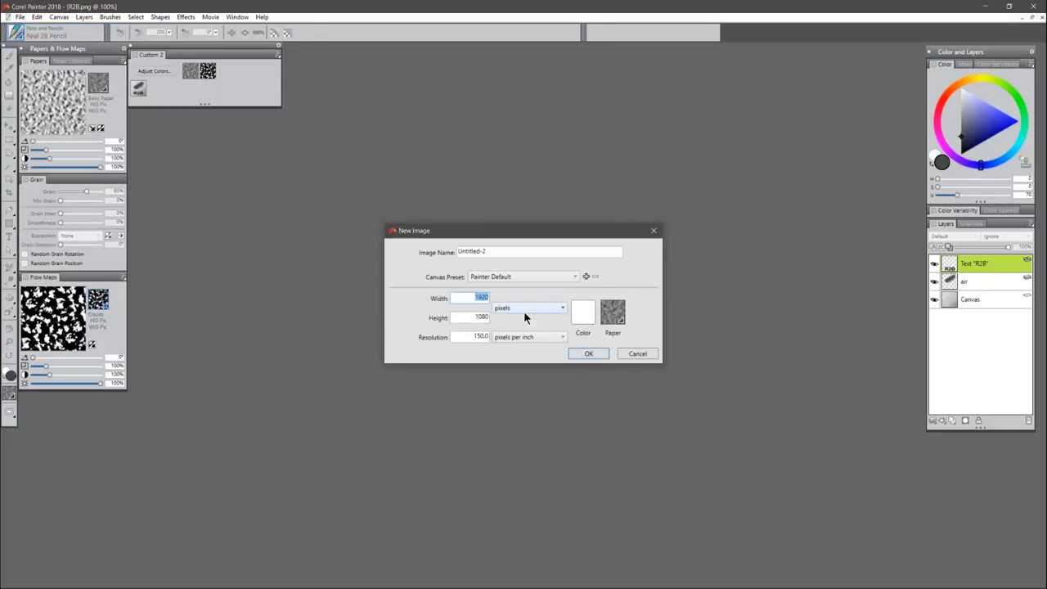
text(14)
key(Tab)
text(11)
click(479, 337)
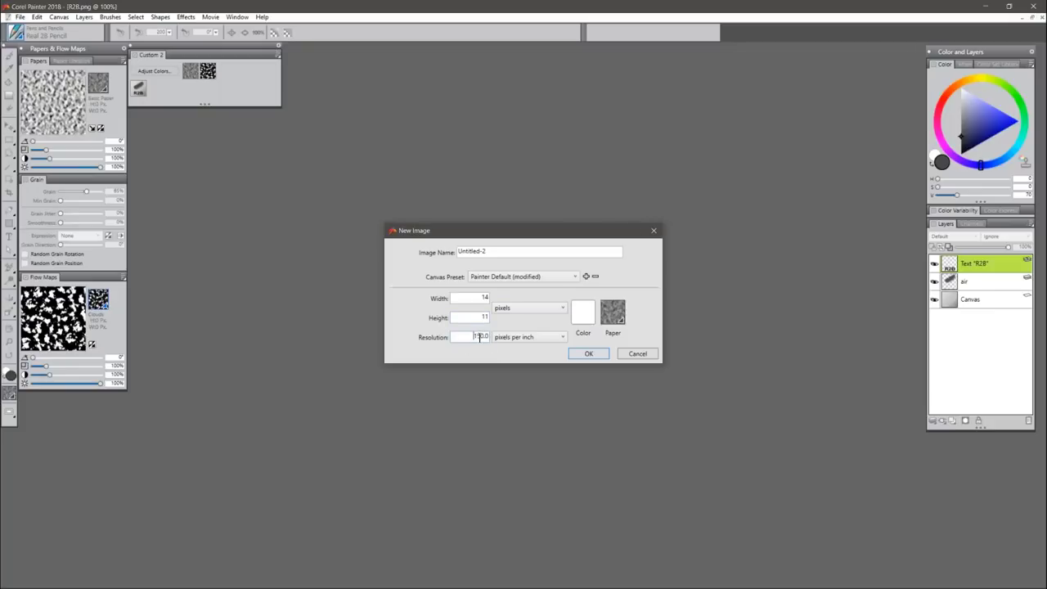
Save the new image's current settings as a canvas preset named 14x11@150.
click(499, 276)
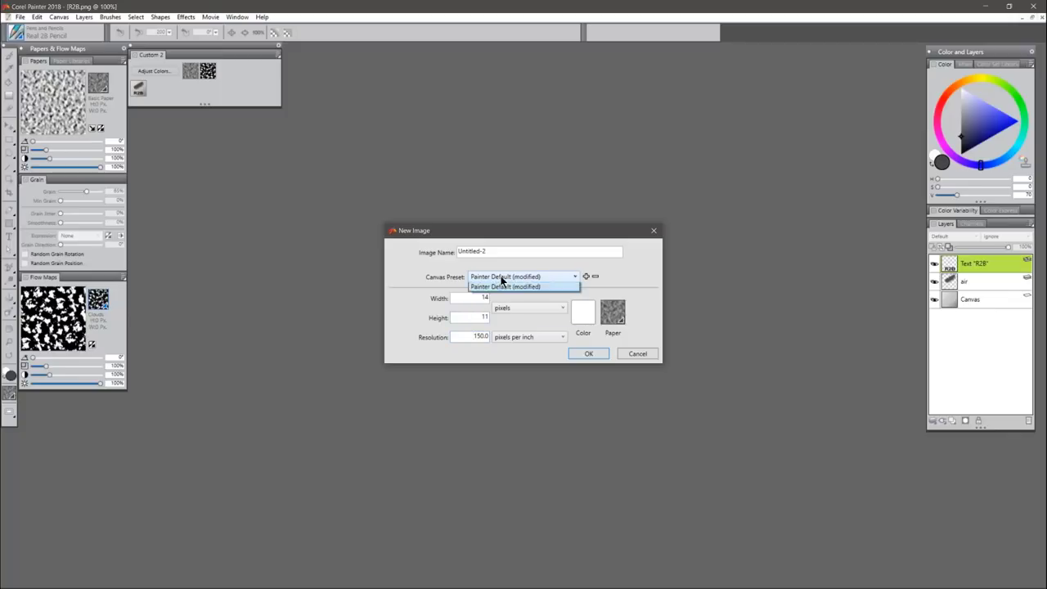
click(596, 271)
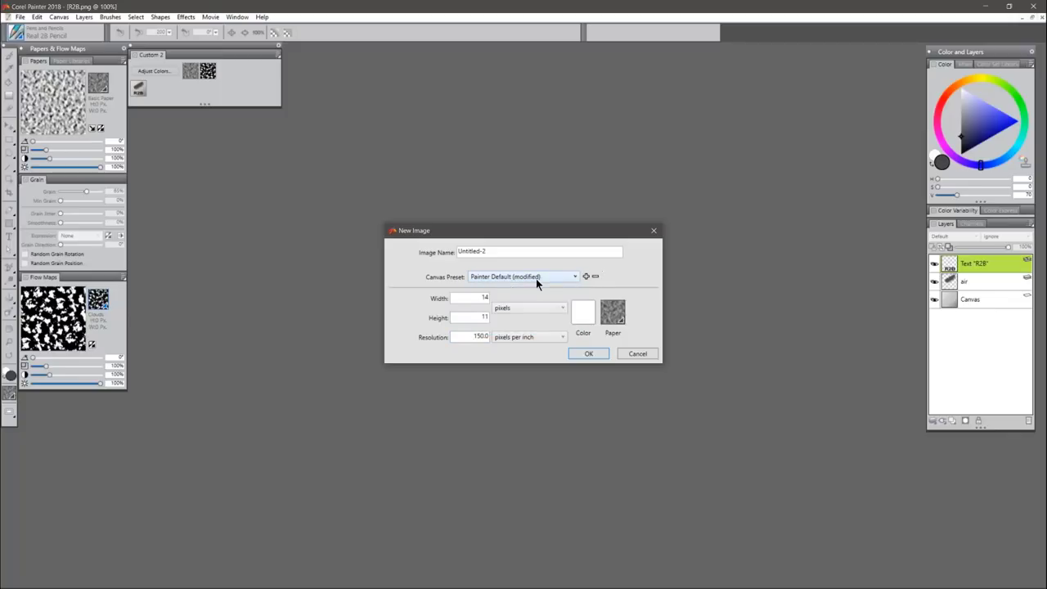
click(533, 280)
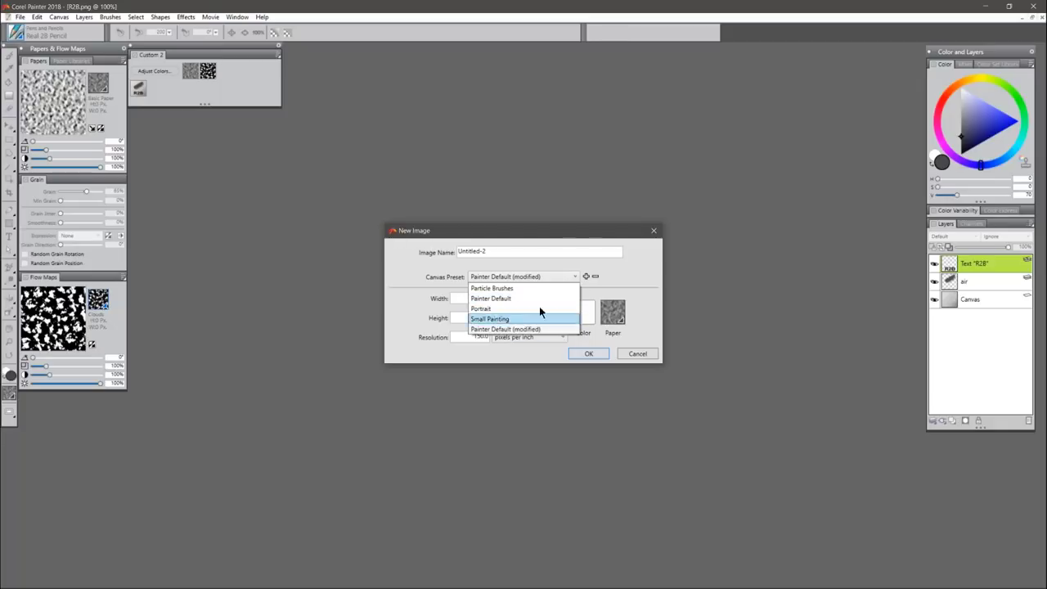
click(594, 269)
click(585, 278)
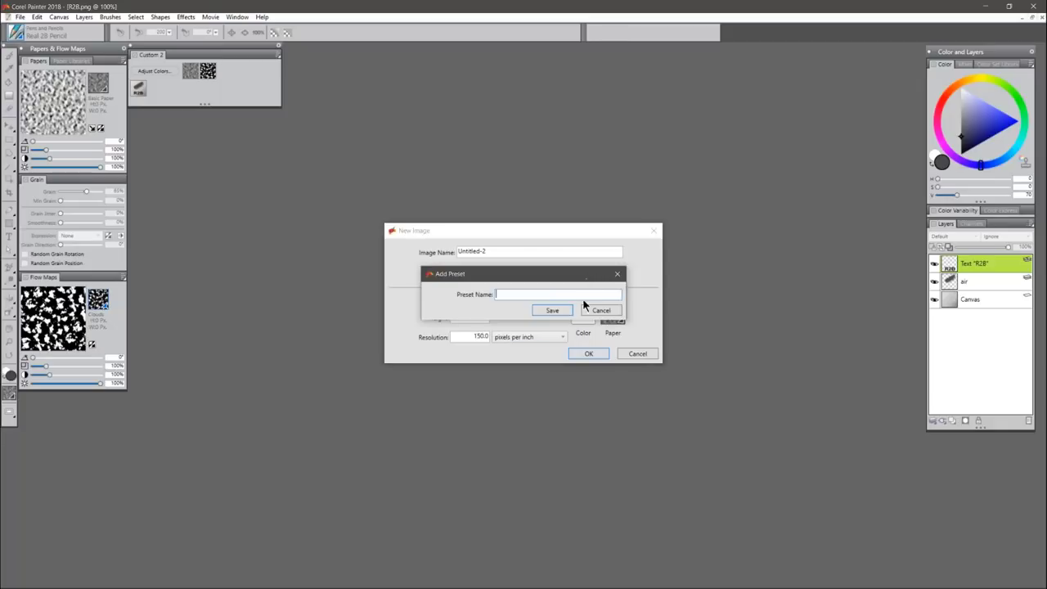
text(14X11@150)
click(551, 310)
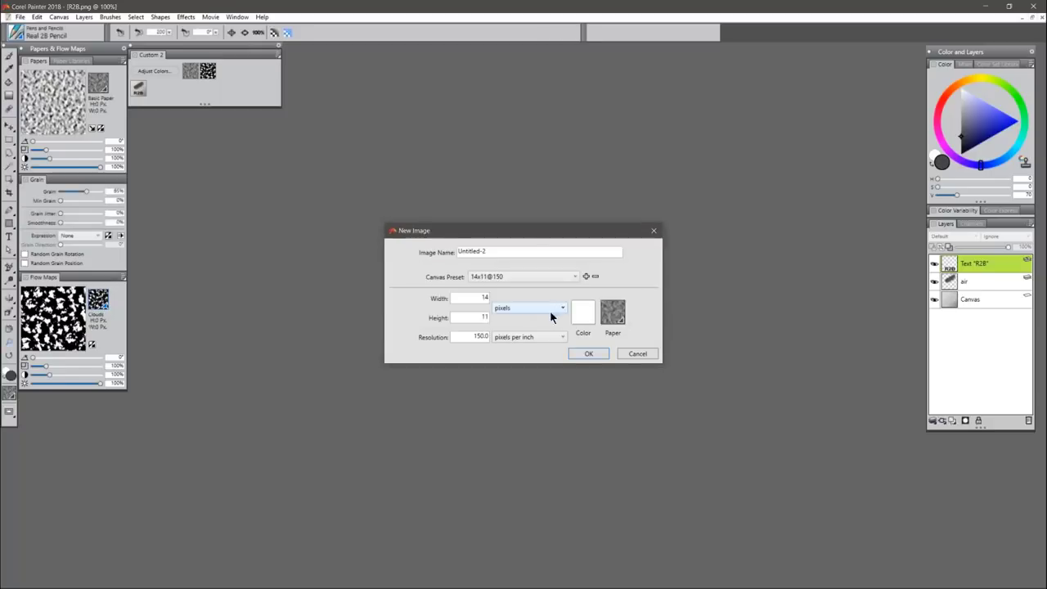
Try the Particle Brushes canvas preset and return to the 14x11@150 preset.
click(516, 276)
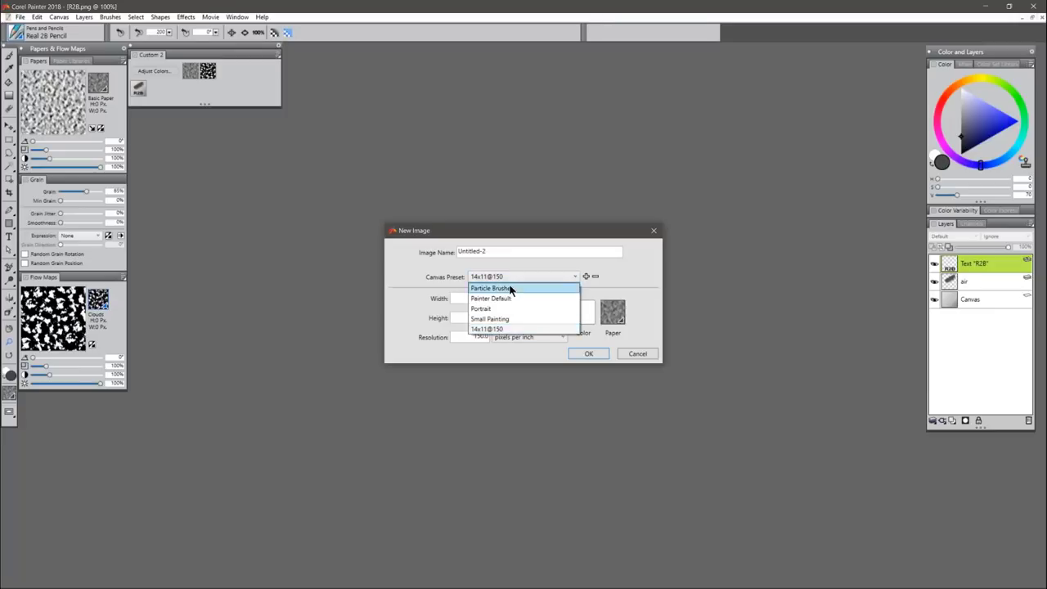
click(511, 289)
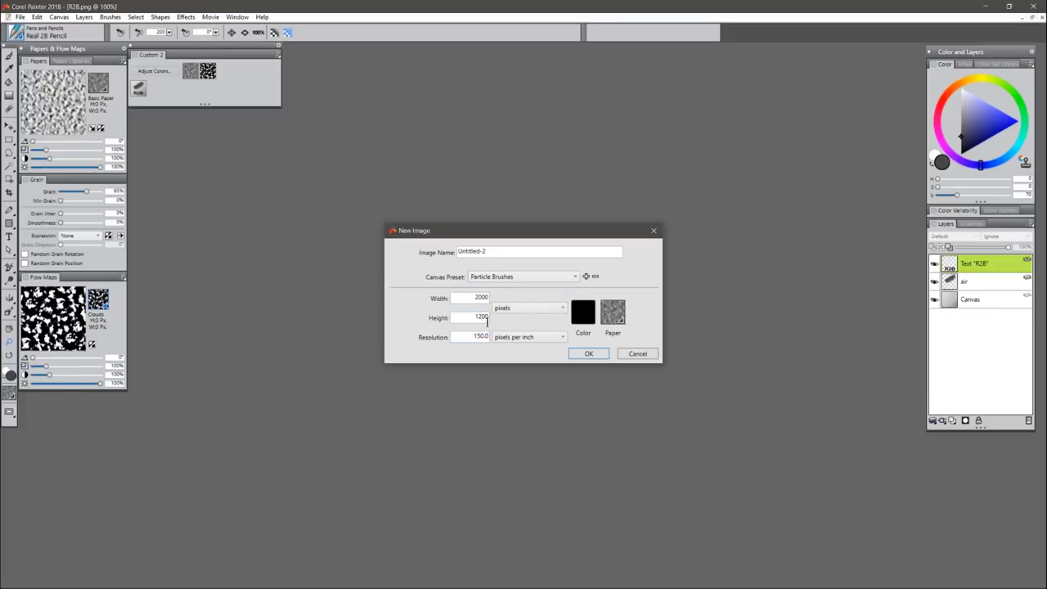
click(507, 275)
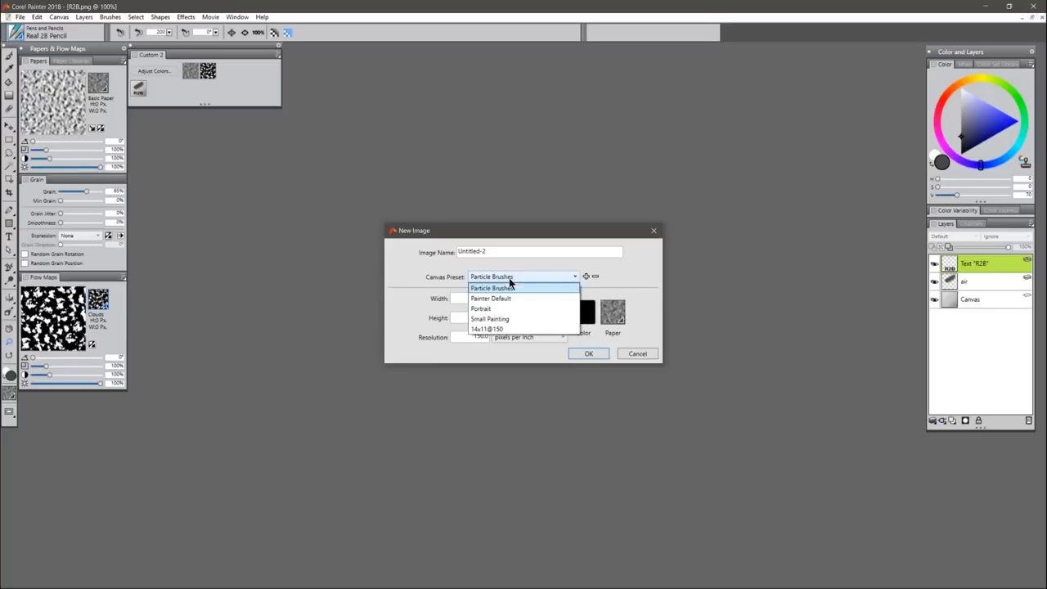
click(495, 328)
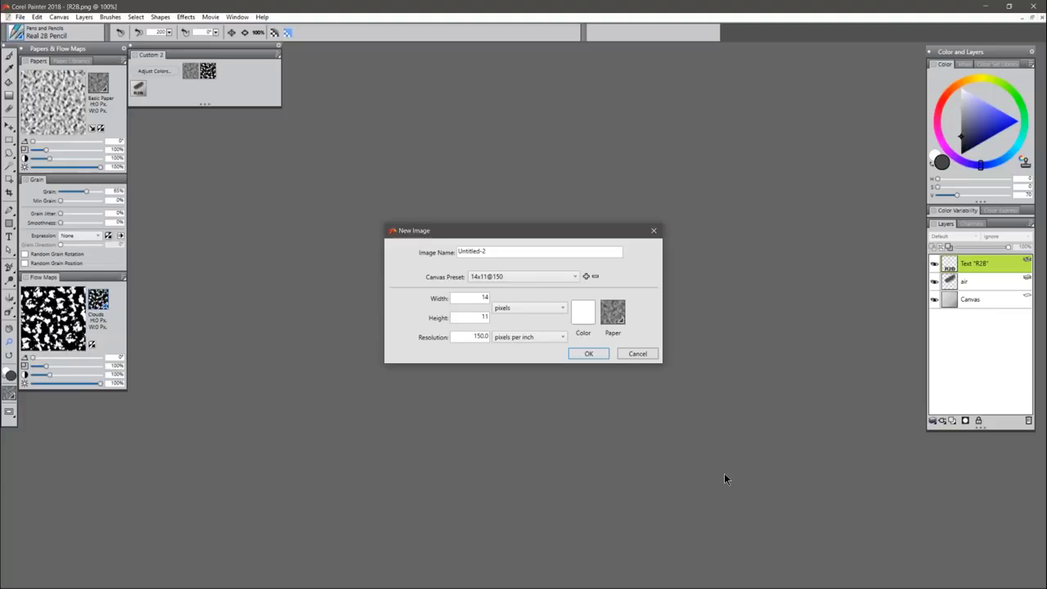
click(514, 272)
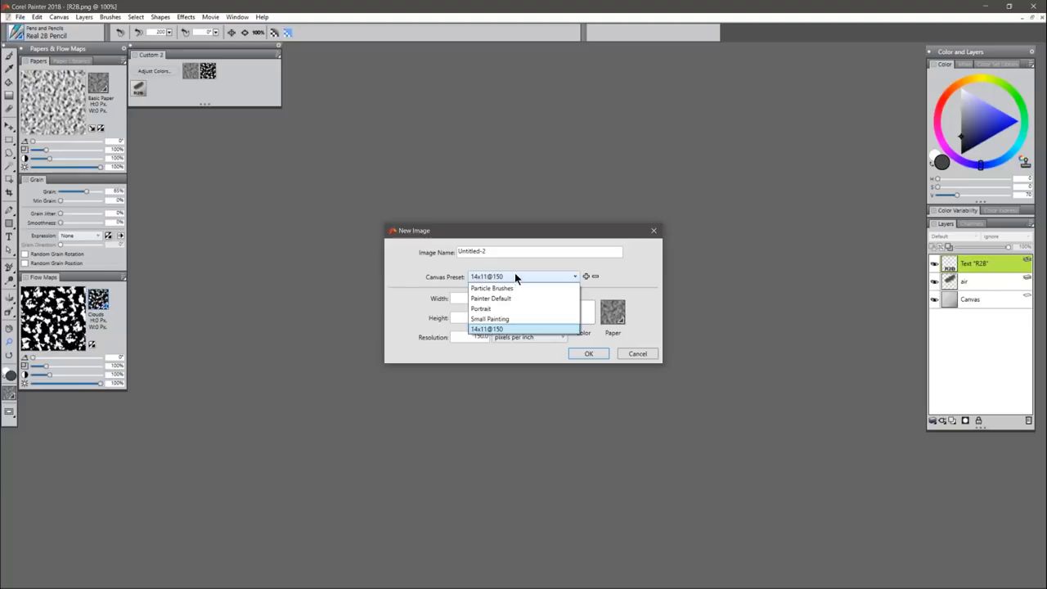
click(519, 273)
Keep the canvas units in pixels and set the width to 1920 and the height to 1080.
click(511, 309)
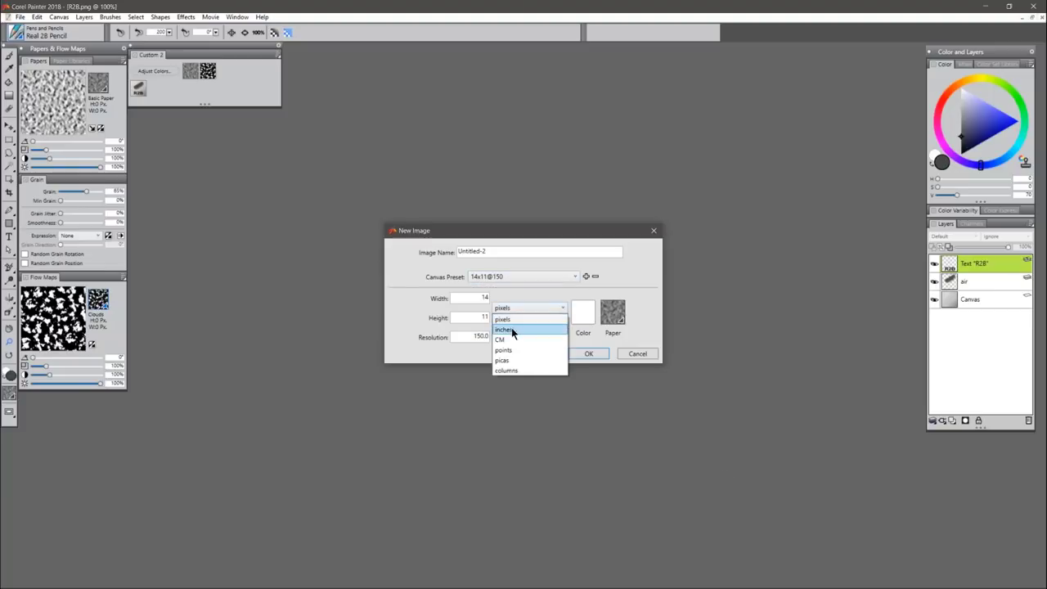
click(510, 318)
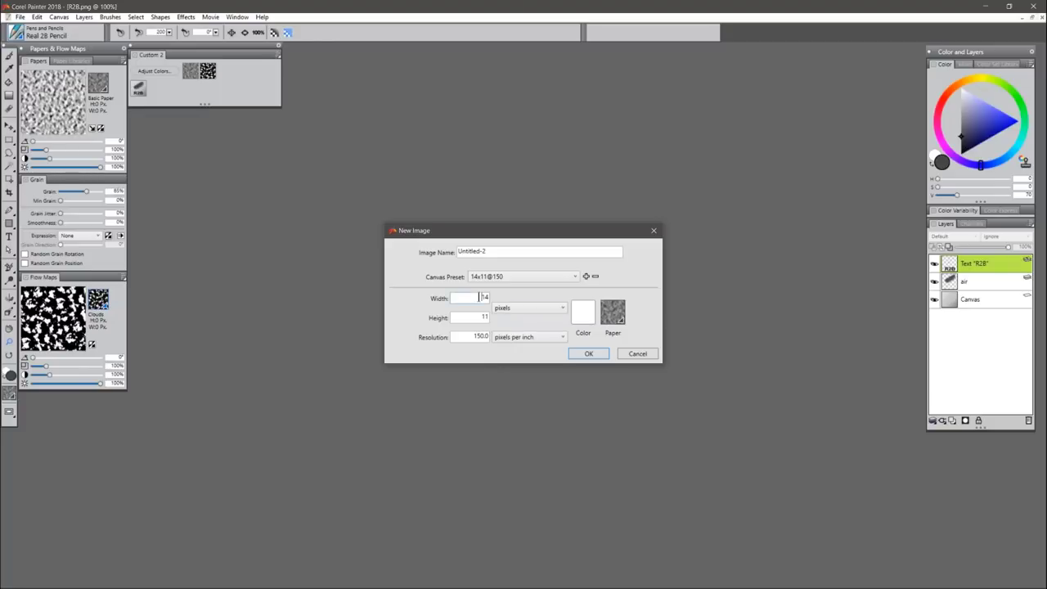
text(1920)
key(Tab)
text(1080)
key(Tab)
Save these canvas dimensions as a preset named 1080p and leave the new image setup without creating an image.
click(586, 278)
text(1)
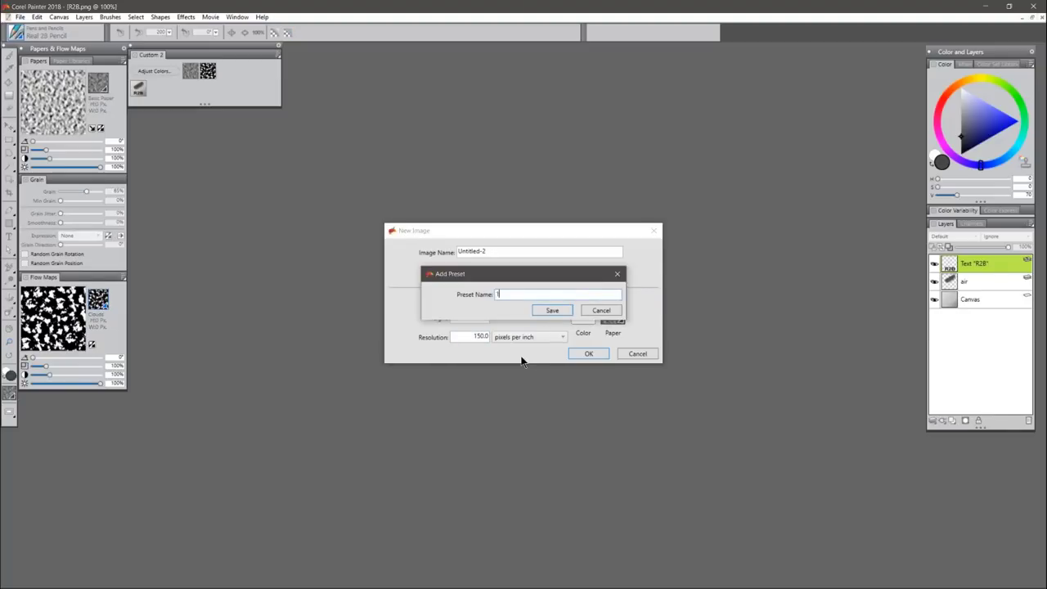
text(080p)
click(551, 309)
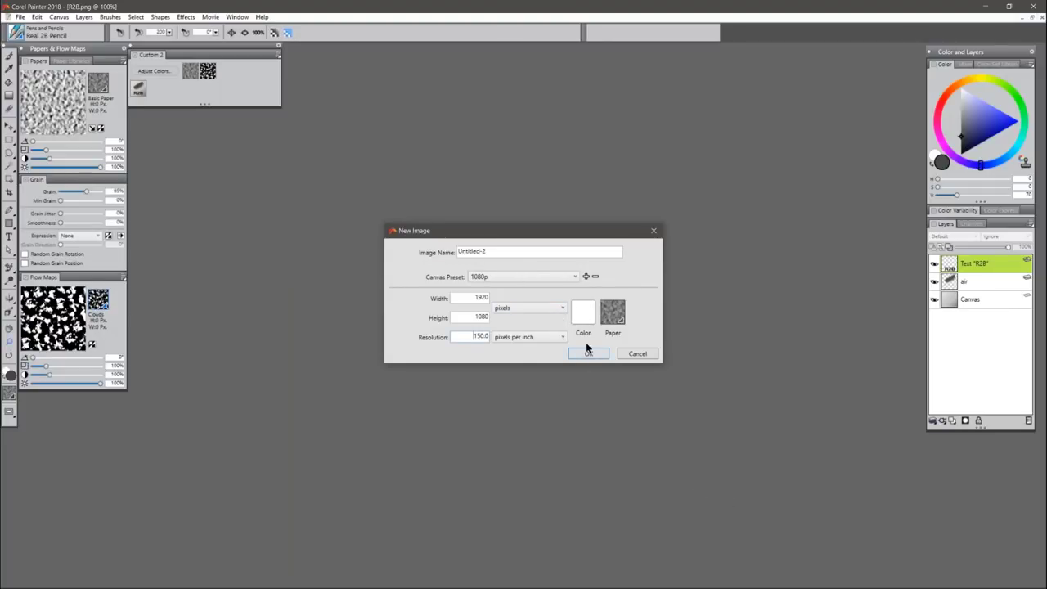
click(637, 355)
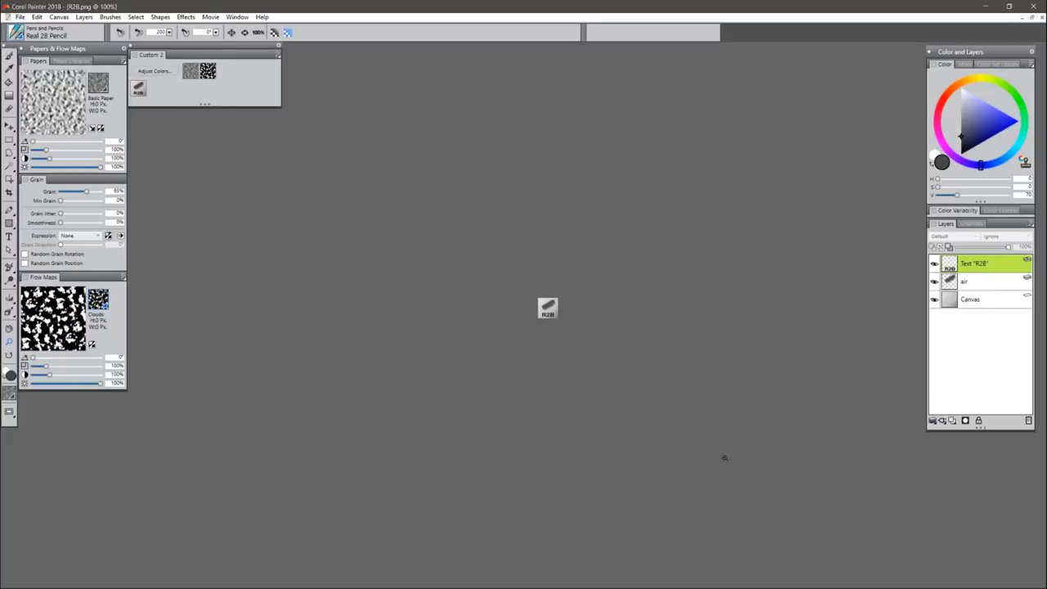
Display the color values as RGB to mix a muted purple, and return the display to HSV.
click(1031, 64)
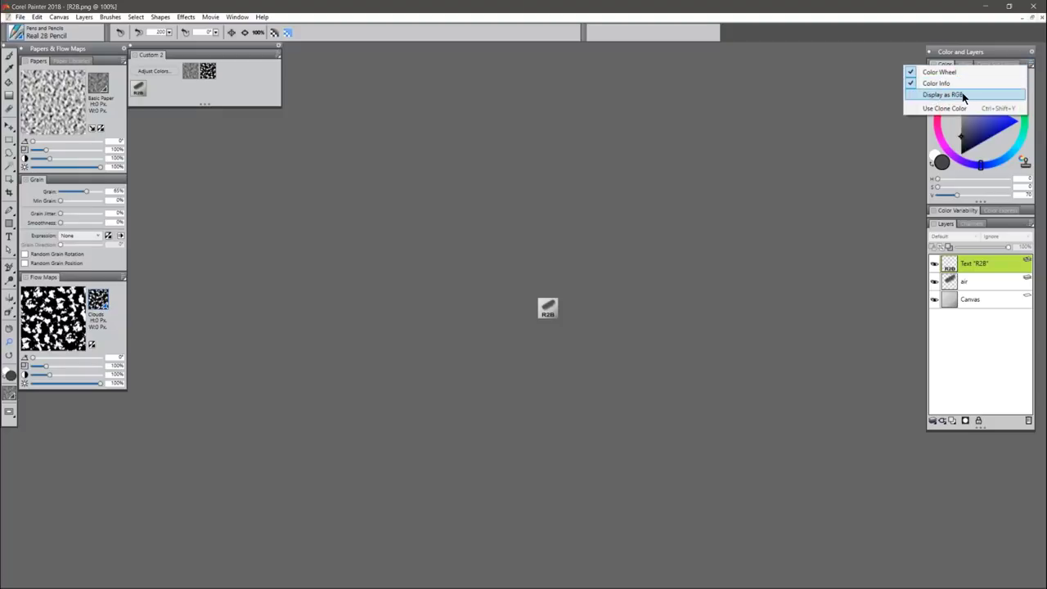
click(961, 96)
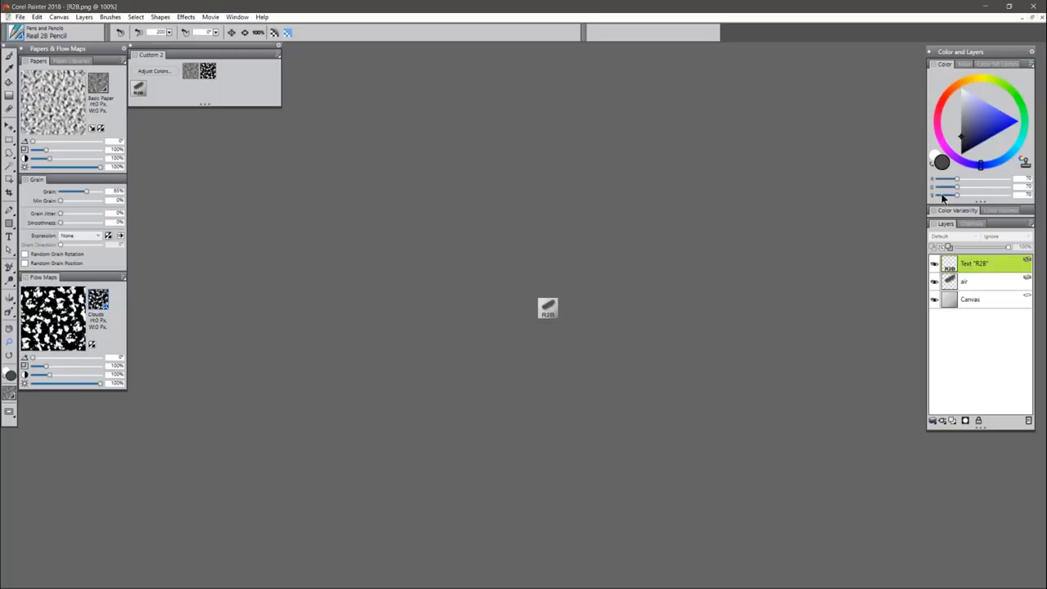
drag(958, 180, 982, 191)
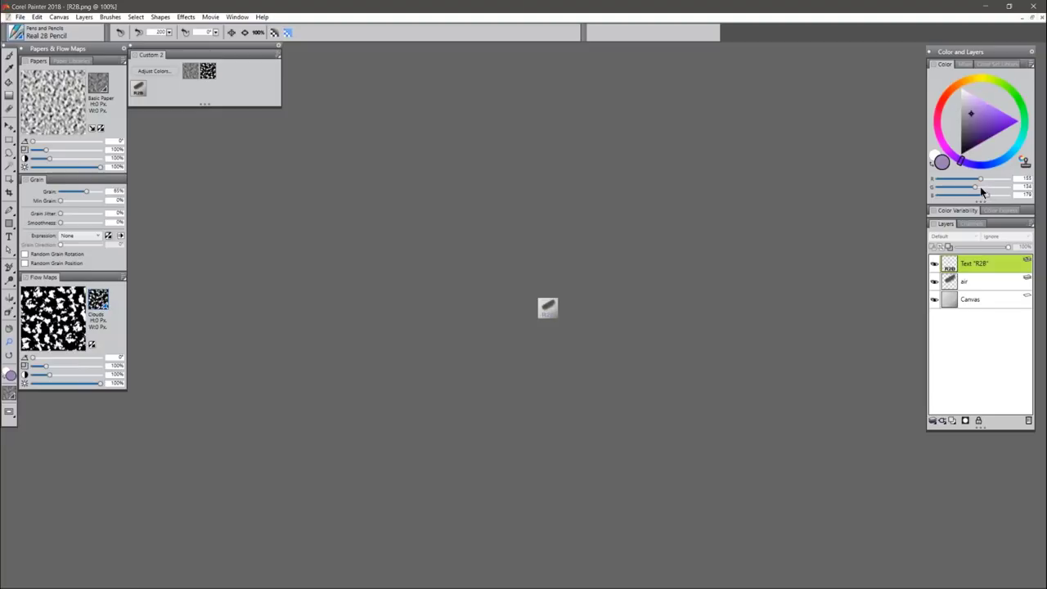
click(1031, 65)
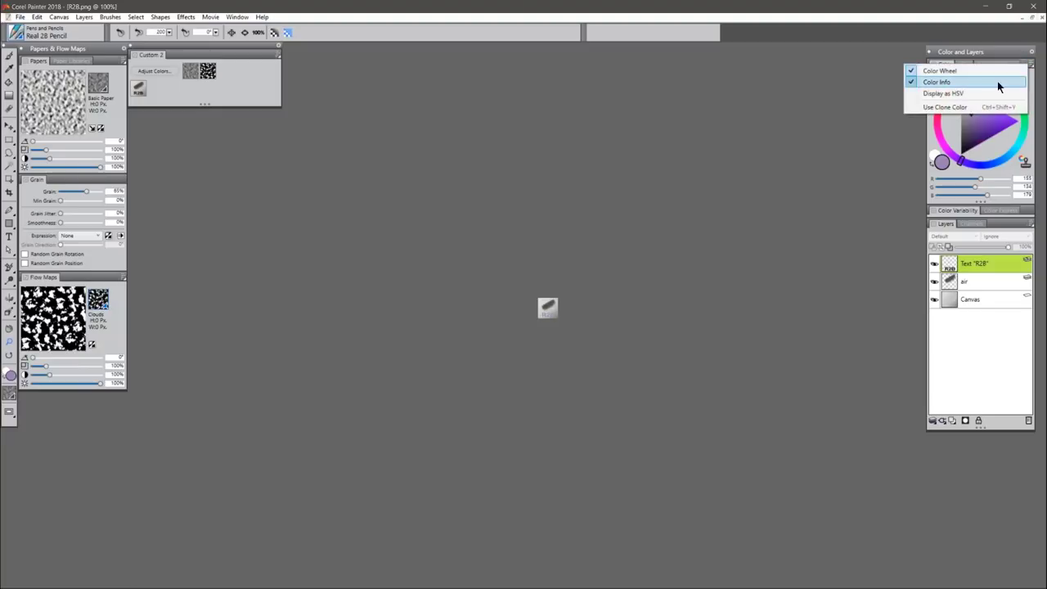
click(945, 93)
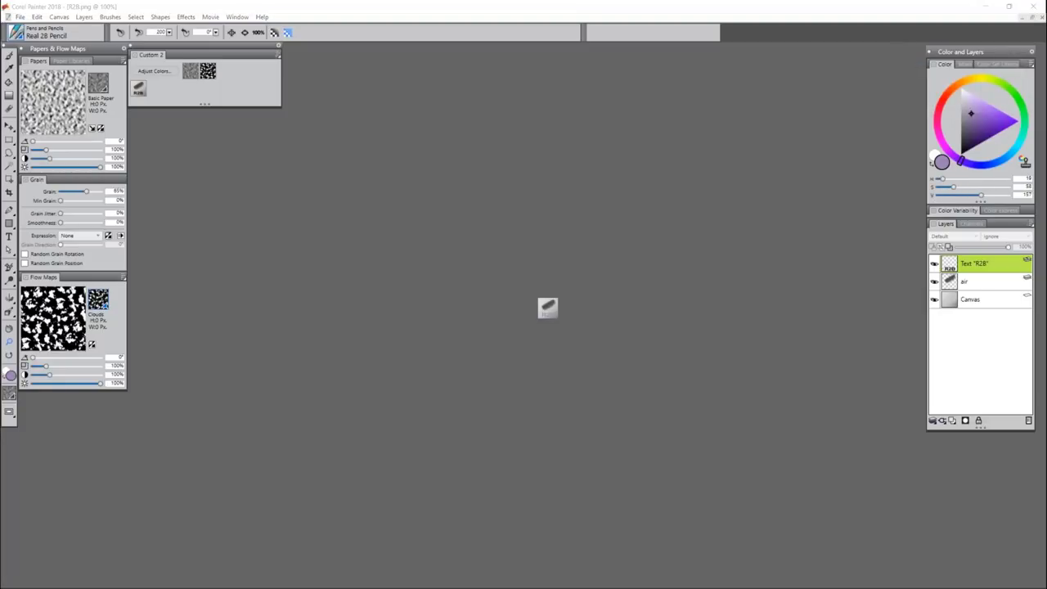
Open the hsv.png color diagram and switch to the Layer Adjuster tool.
drag(564, 73, 566, 77)
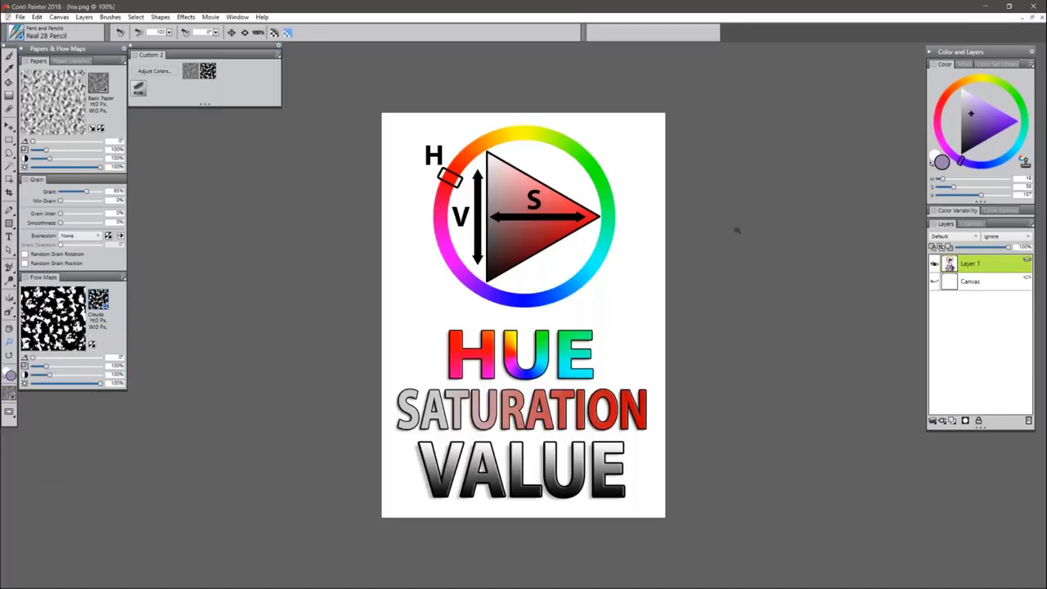
click(10, 127)
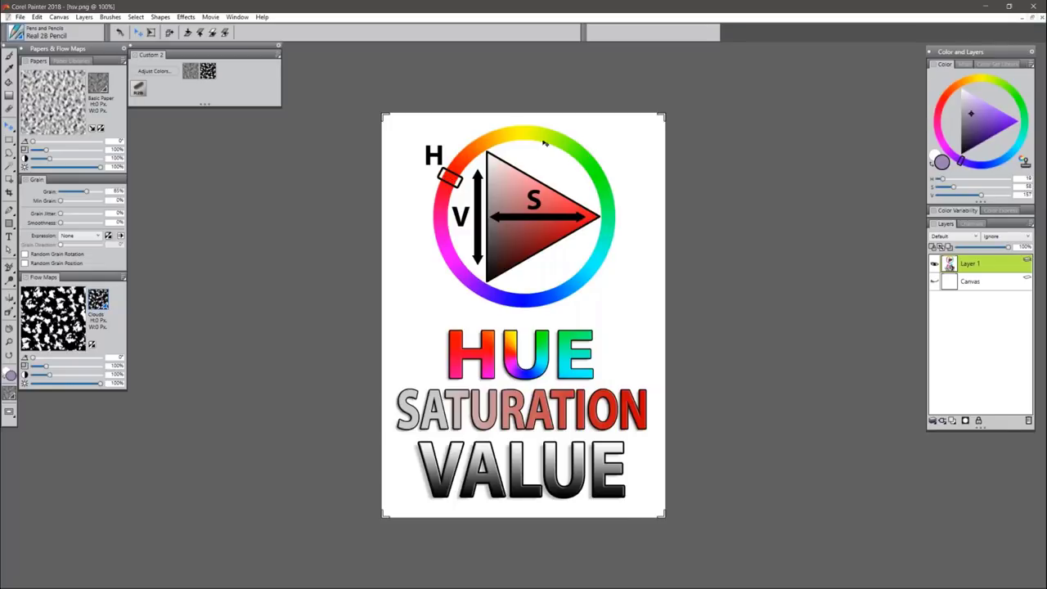
Shift the hue to blue, about 237, on the color wheel and reduce the saturation to 0.
mouse_move(972, 90)
mouse_down()
mouse_move(958, 92)
mouse_move(985, 80)
mouse_move(1004, 90)
mouse_move(938, 123)
mouse_move(953, 157)
mouse_move(1004, 161)
mouse_up()
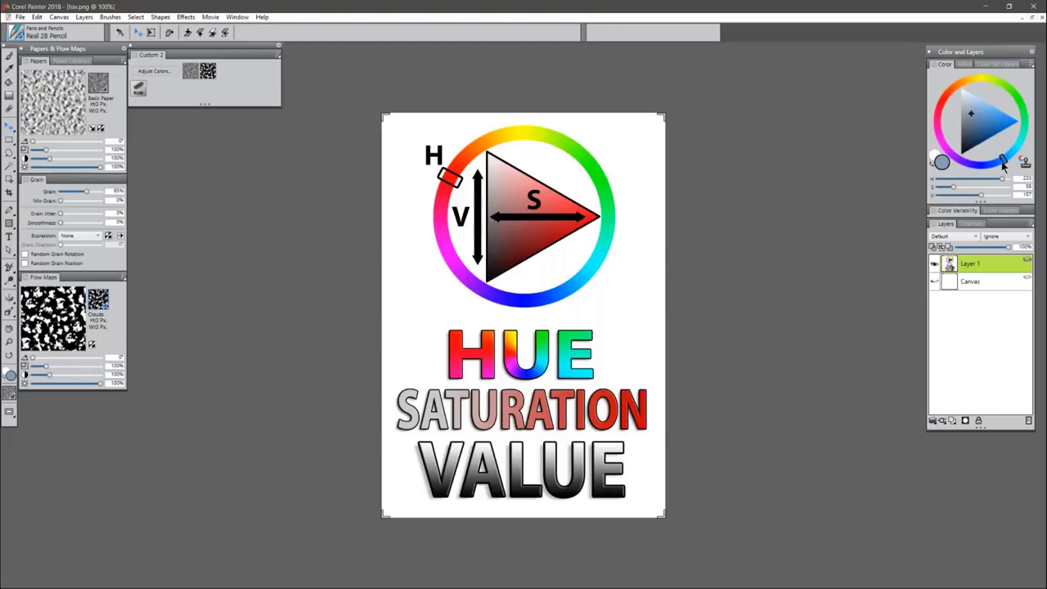
drag(1004, 164, 997, 168)
mouse_move(962, 124)
mouse_down()
mouse_move(1018, 124)
mouse_move(952, 125)
mouse_move(1021, 126)
mouse_move(961, 129)
mouse_move(957, 143)
mouse_move(960, 95)
mouse_move(961, 139)
mouse_move(962, 119)
mouse_move(962, 128)
mouse_up()
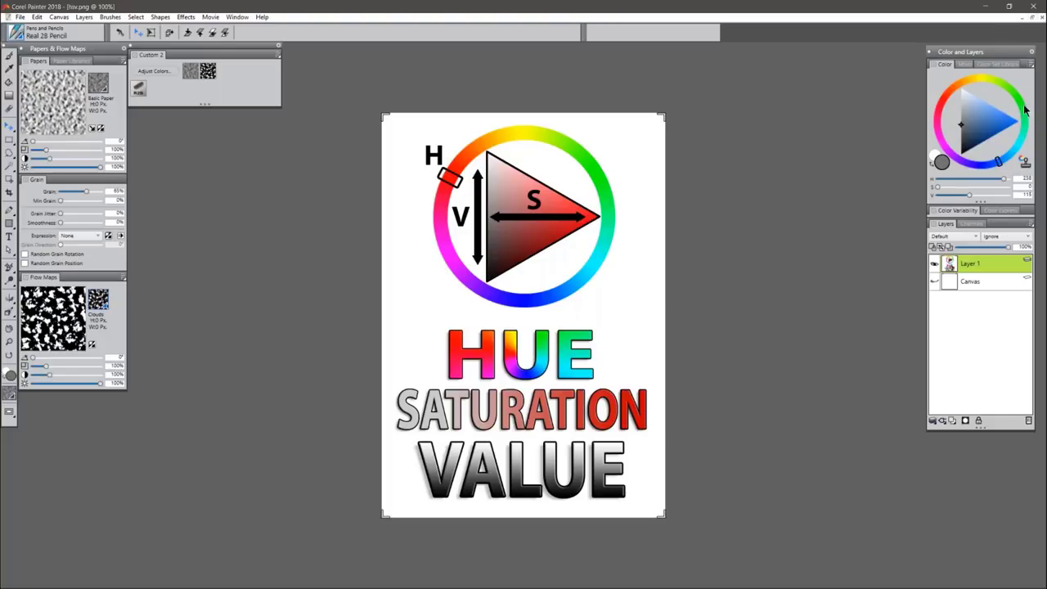
drag(1000, 167, 998, 167)
Pick a lighter, more saturated blue inside the color triangle.
click(985, 110)
drag(985, 110, 985, 111)
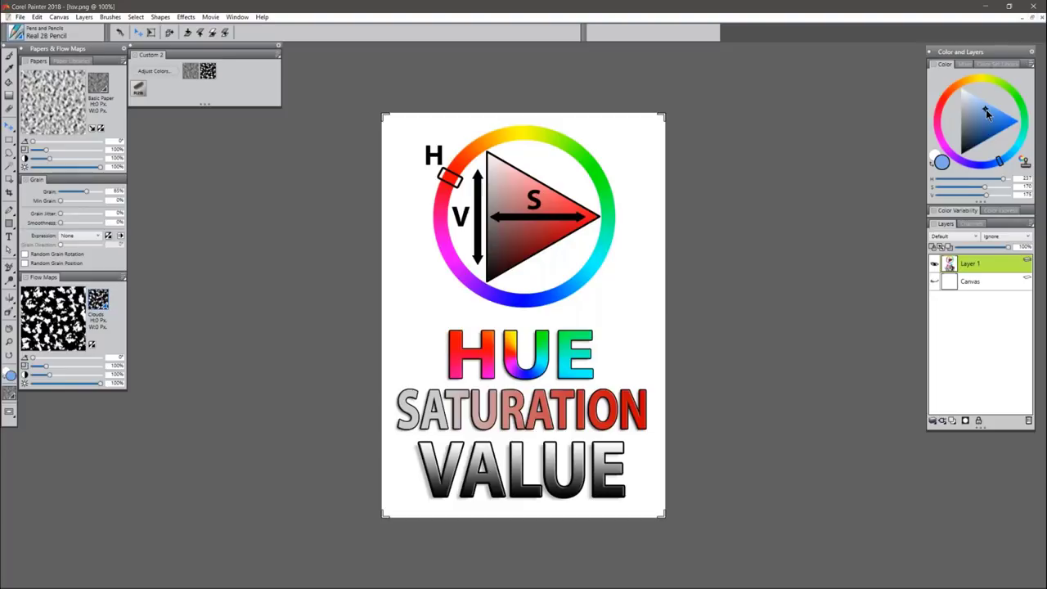
drag(987, 110, 989, 104)
mouse_move(987, 104)
mouse_down()
mouse_move(976, 106)
mouse_move(984, 98)
mouse_up()
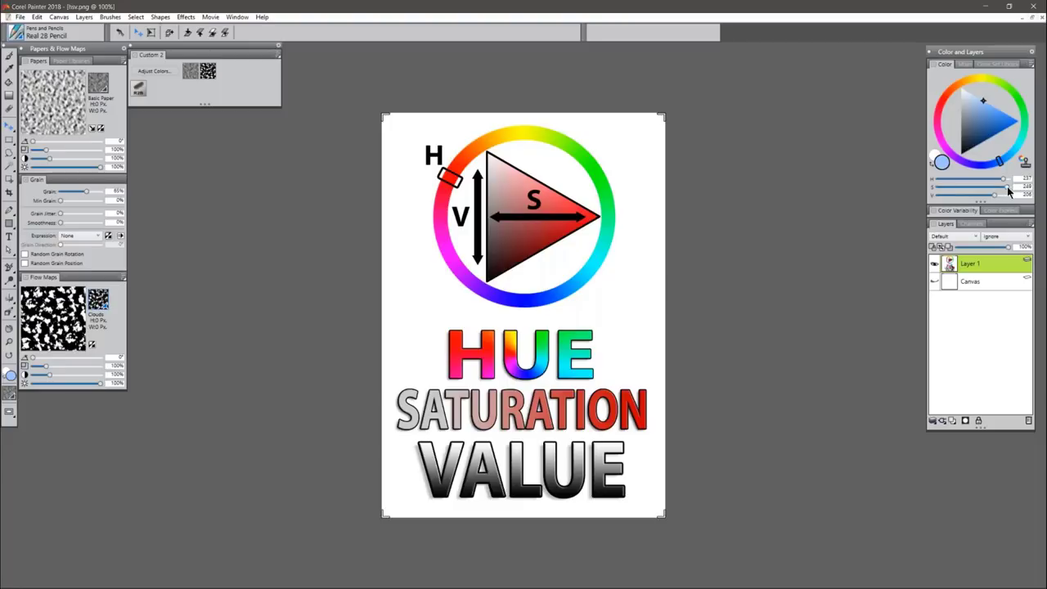
Set the saturation of the current blue to 231.
drag(1008, 188, 1003, 187)
double_click(1027, 187)
text(231)
key(Return)
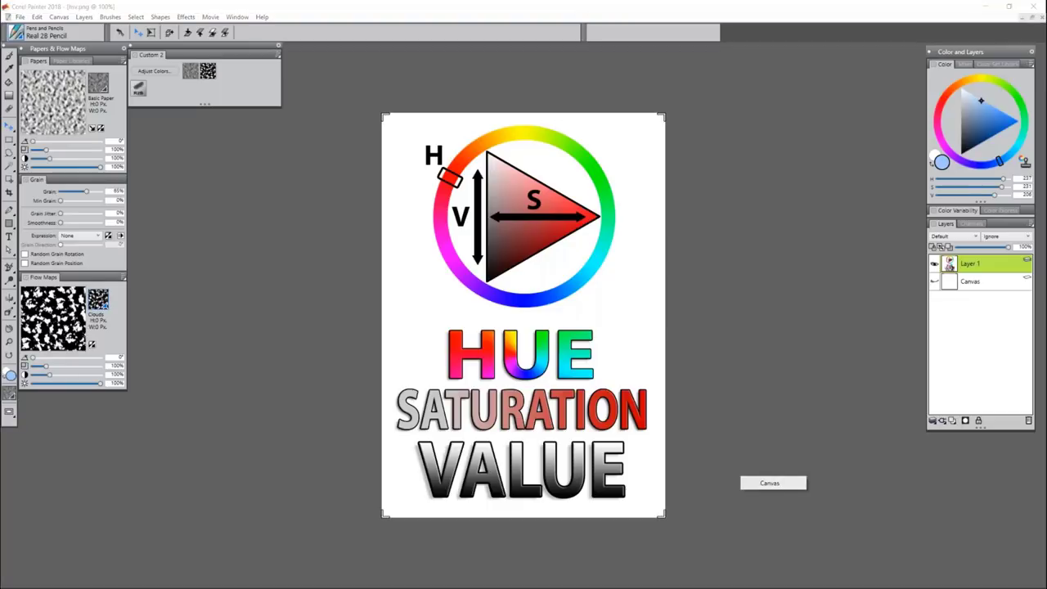
Switch to the open webinar-demo.rif document.
click(617, 89)
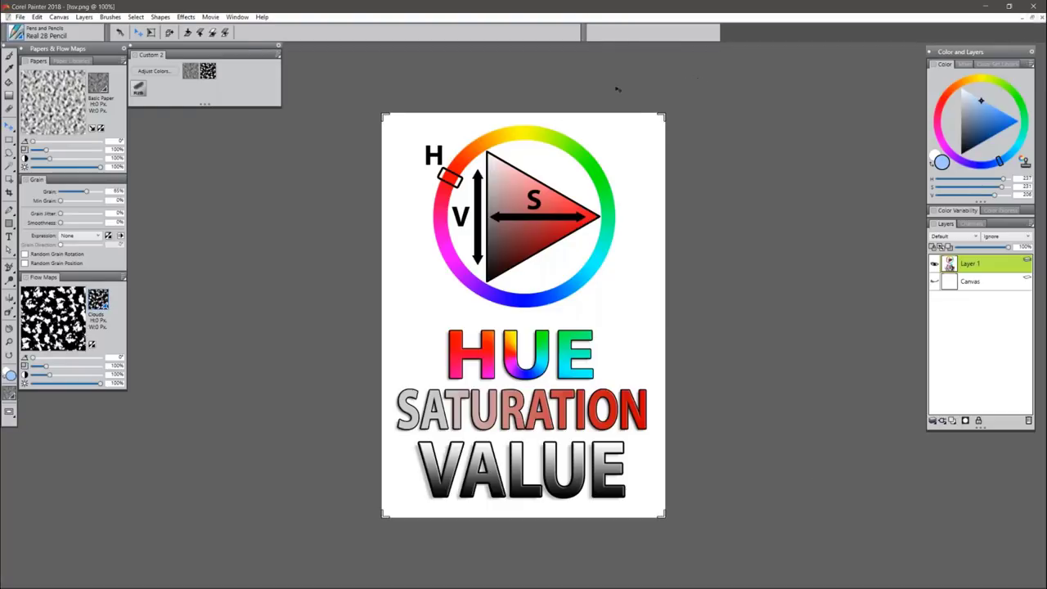
click(237, 16)
mouse_move(235, 82)
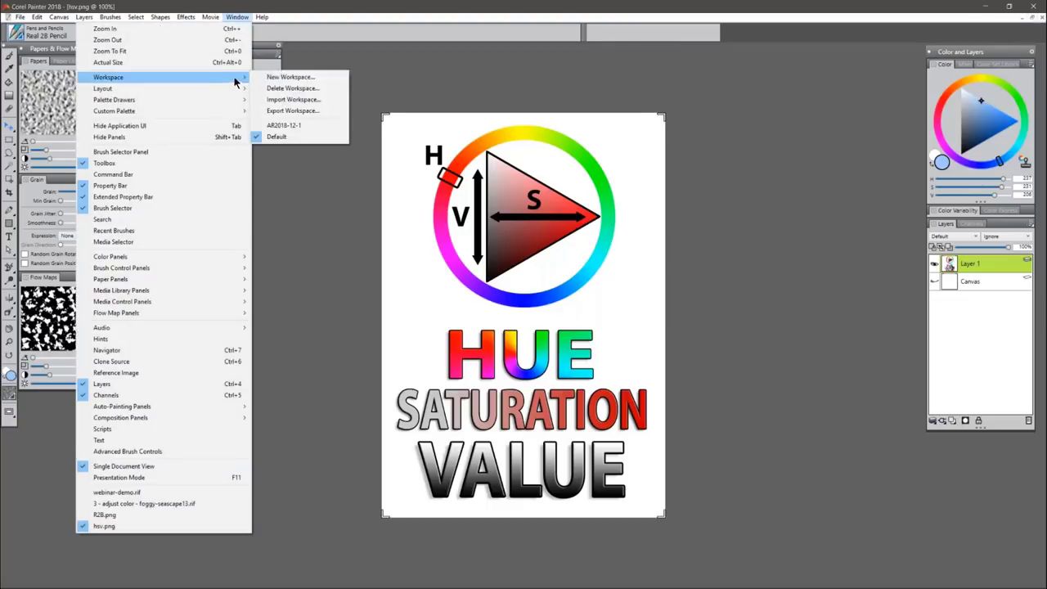
click(158, 491)
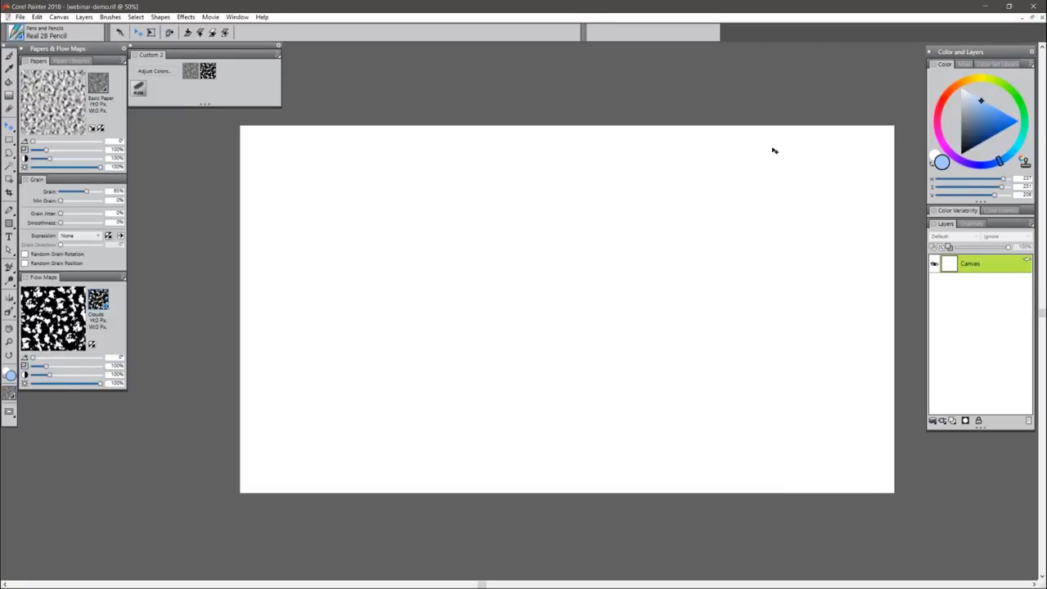
Select the Scratchboard Tool brush from the Artists' Favorites category.
click(9, 55)
click(18, 34)
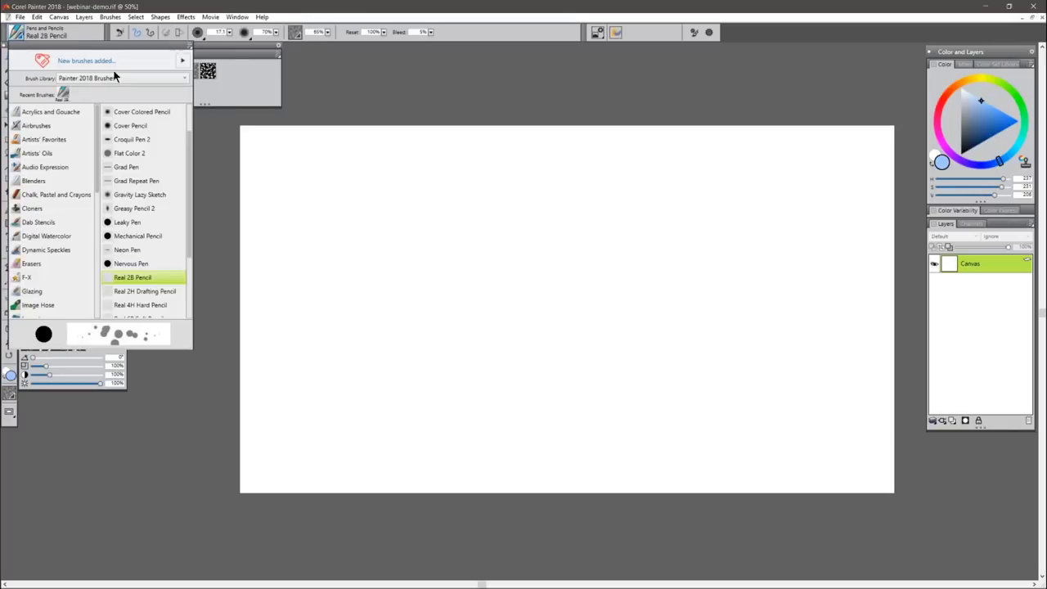
click(53, 141)
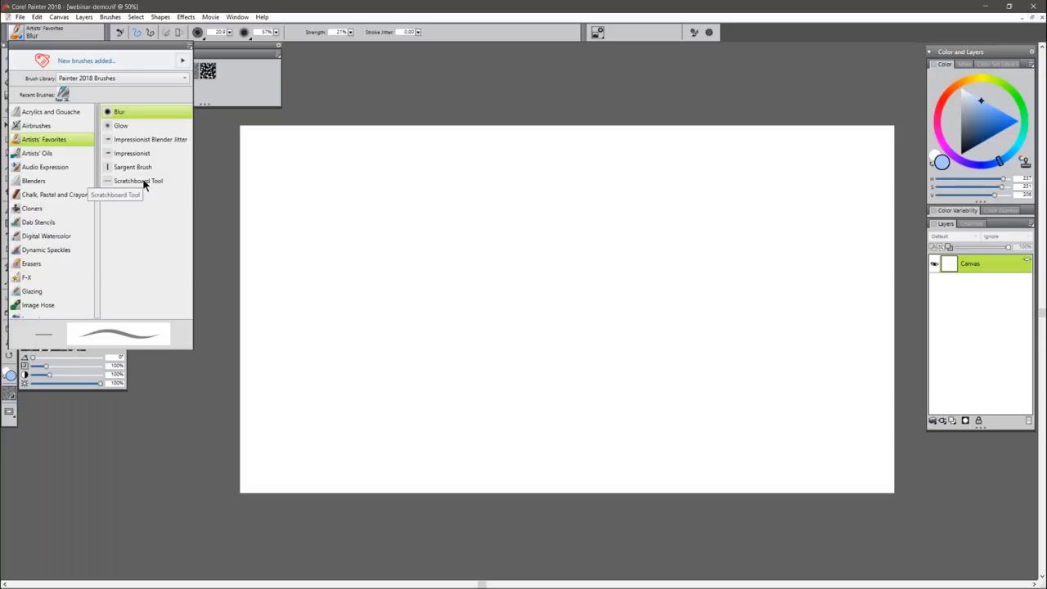
click(137, 181)
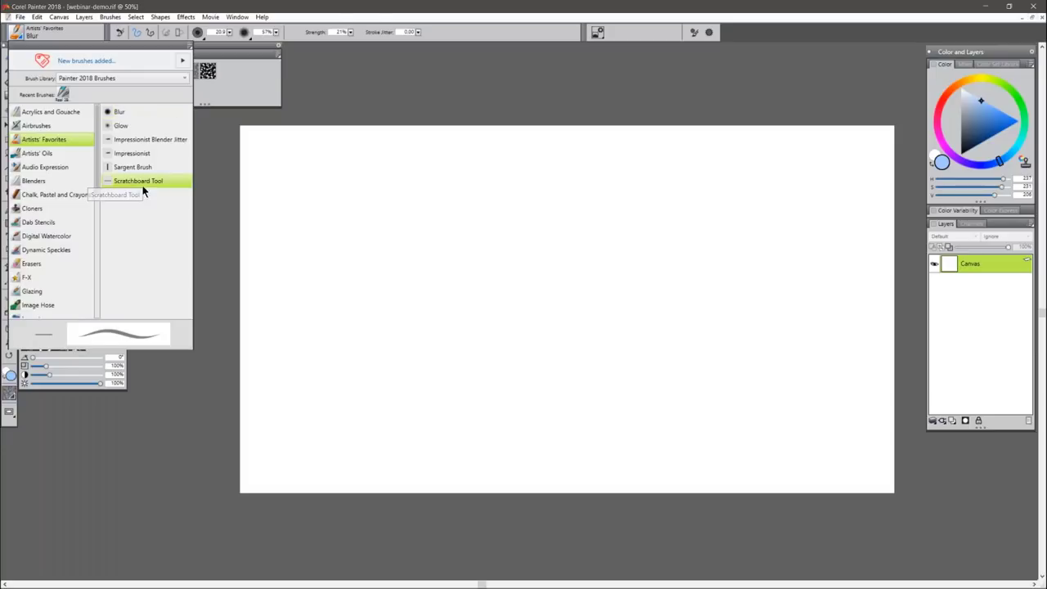
Choose black as the painting color and add a new layer above the canvas.
click(962, 152)
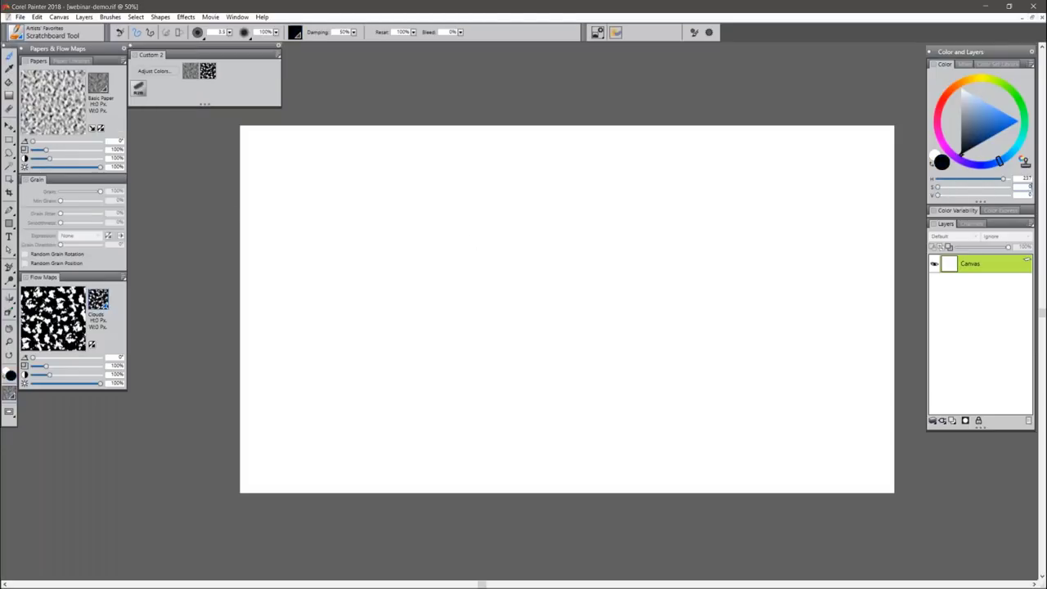
click(952, 420)
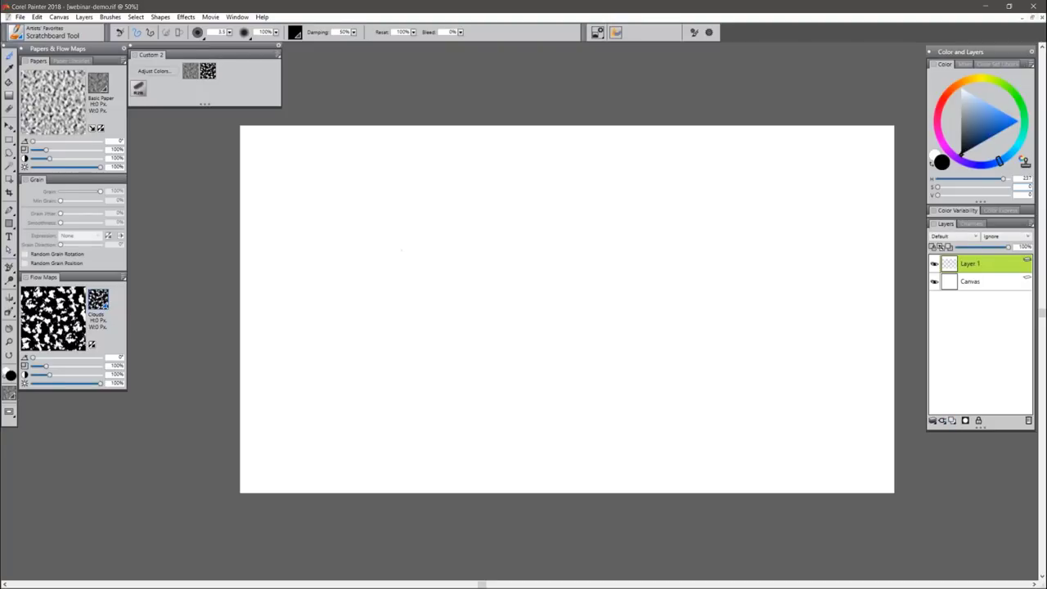
Try out the Scratchboard Tool with freehand strokes on the new layer, enlarging the brush to 78.2, and undo them.
mouse_move(389, 244)
mouse_down()
mouse_move(433, 235)
mouse_move(489, 247)
mouse_up()
key(ctrl+z)
drag(343, 285, 472, 201)
mouse_move(357, 299)
mouse_down()
mouse_move(470, 216)
mouse_move(375, 323)
mouse_move(435, 267)
mouse_move(414, 308)
mouse_move(551, 236)
mouse_move(474, 337)
mouse_move(563, 248)
mouse_move(516, 333)
mouse_move(605, 271)
mouse_move(633, 281)
mouse_up()
key(ctrl+z)
key(ctrl+z)
key(ctrl+z)
key(ctrl+z)
mouse_move(385, 289)
mouse_down()
mouse_move(499, 264)
mouse_move(512, 297)
mouse_up()
key(ctrl+z)
mouse_move(382, 270)
mouse_down()
mouse_move(401, 283)
mouse_move(355, 295)
mouse_move(445, 234)
mouse_move(567, 216)
mouse_move(632, 222)
mouse_move(691, 253)
mouse_up()
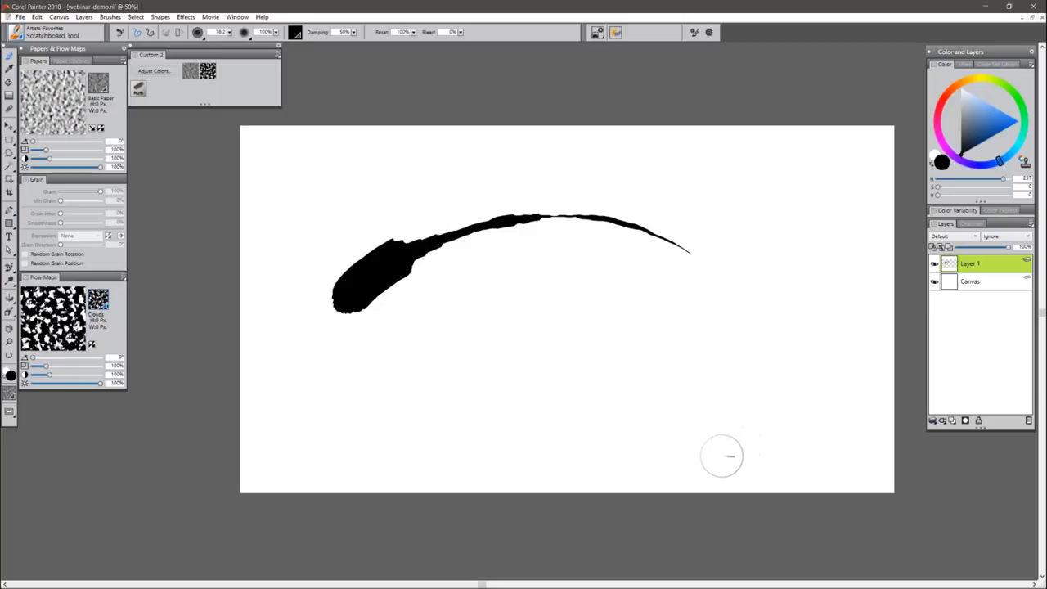
key(ctrl+z)
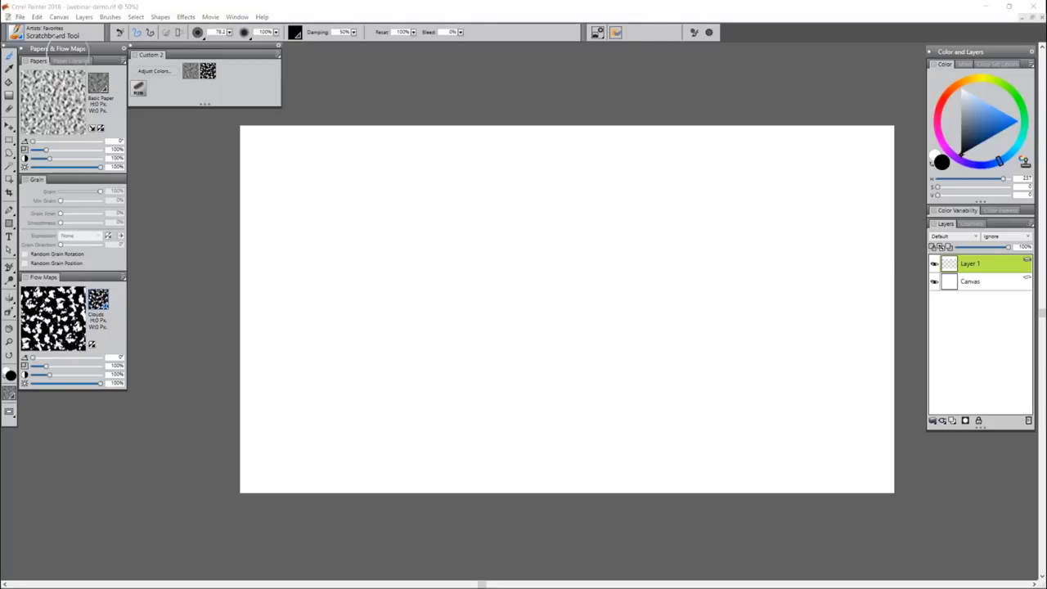
Test the Pro Pen's current pressure in the Wacom Tablet Properties, and close them without changing the tip feel.
drag(457, 114, 457, 139)
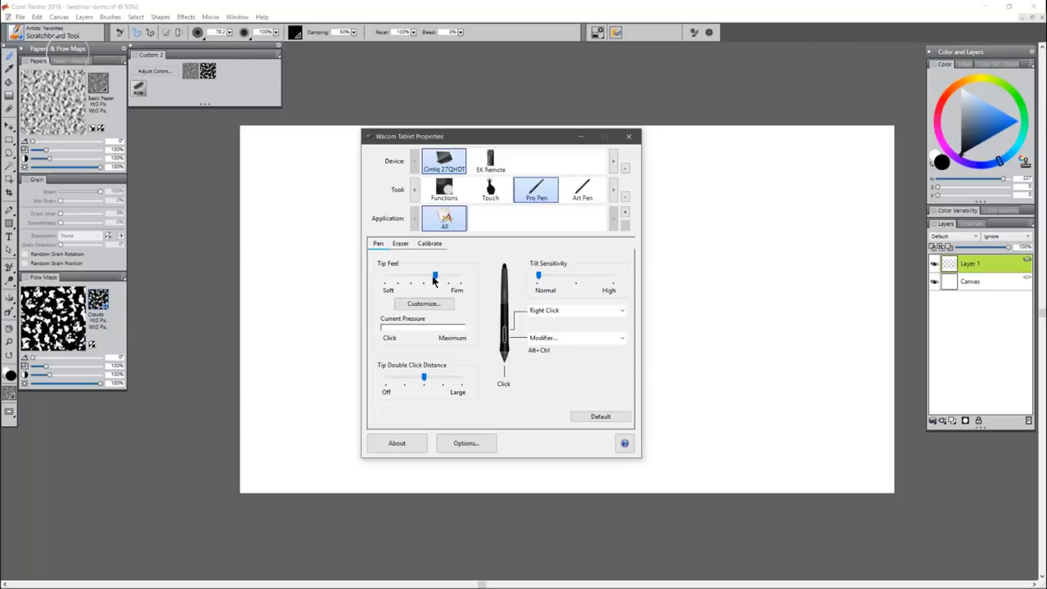
click(463, 325)
click(464, 326)
click(464, 326)
click(465, 328)
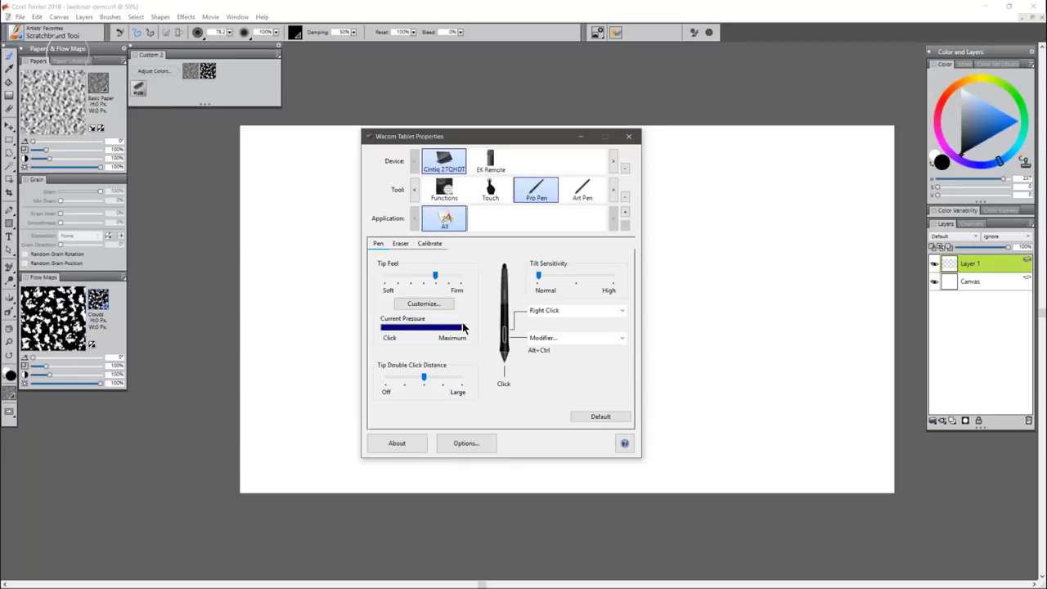
click(465, 330)
click(465, 328)
click(466, 328)
click(467, 329)
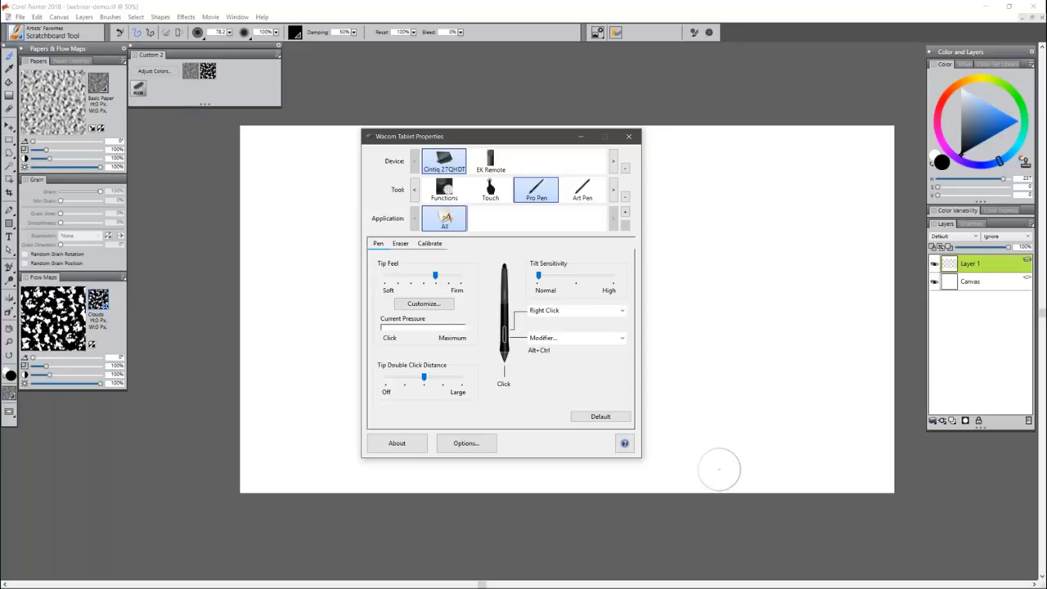
click(688, 437)
click(701, 213)
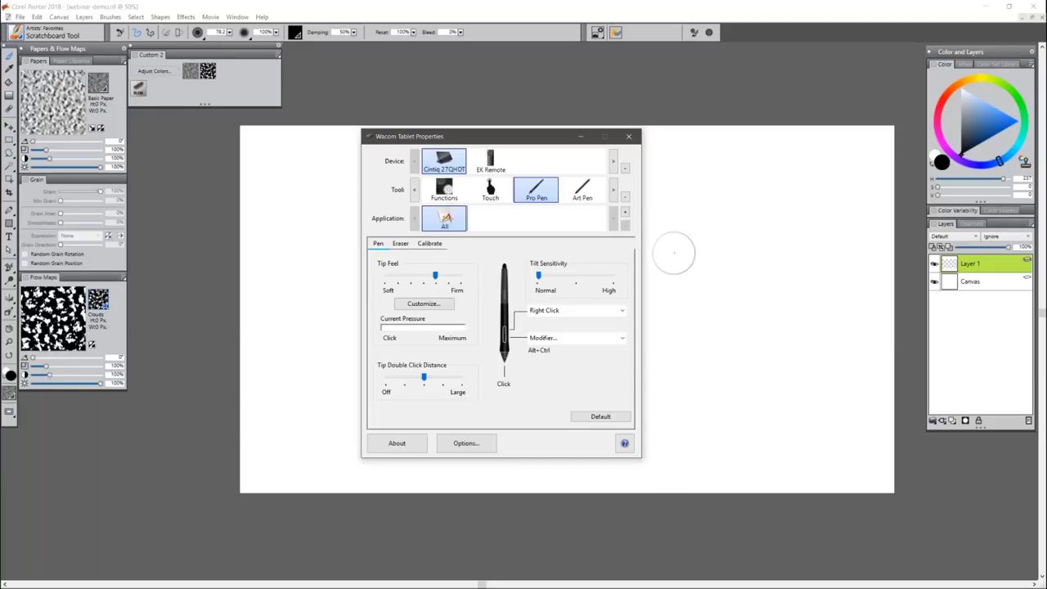
click(656, 133)
click(628, 136)
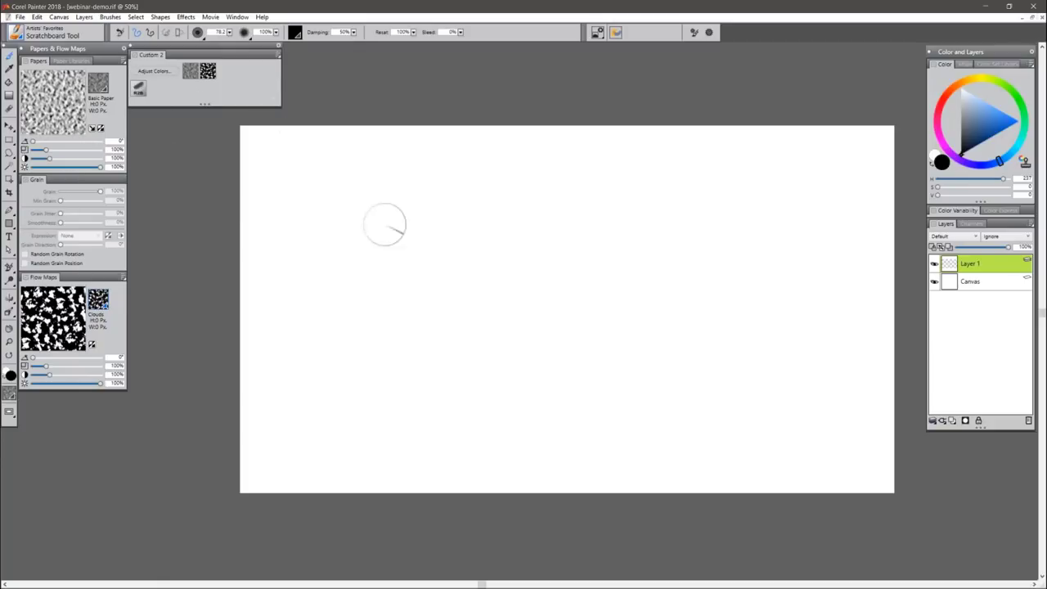
Paint a zigzag test stroke, and open the General Brush Controls, placing them clear of the Color and Layers palette.
mouse_move(372, 260)
mouse_down()
mouse_move(458, 221)
mouse_move(507, 325)
mouse_up()
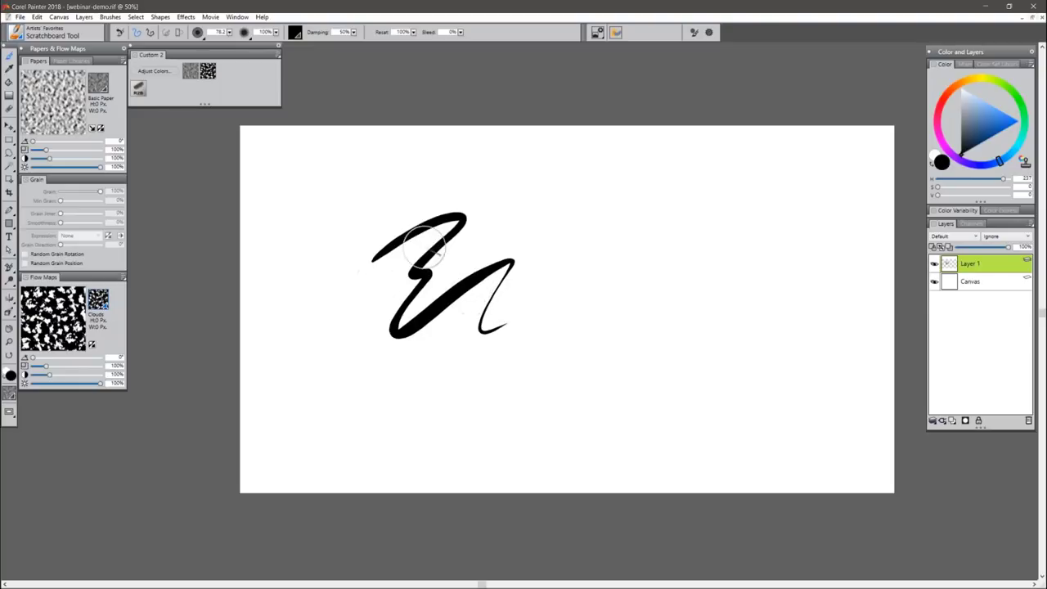
click(710, 34)
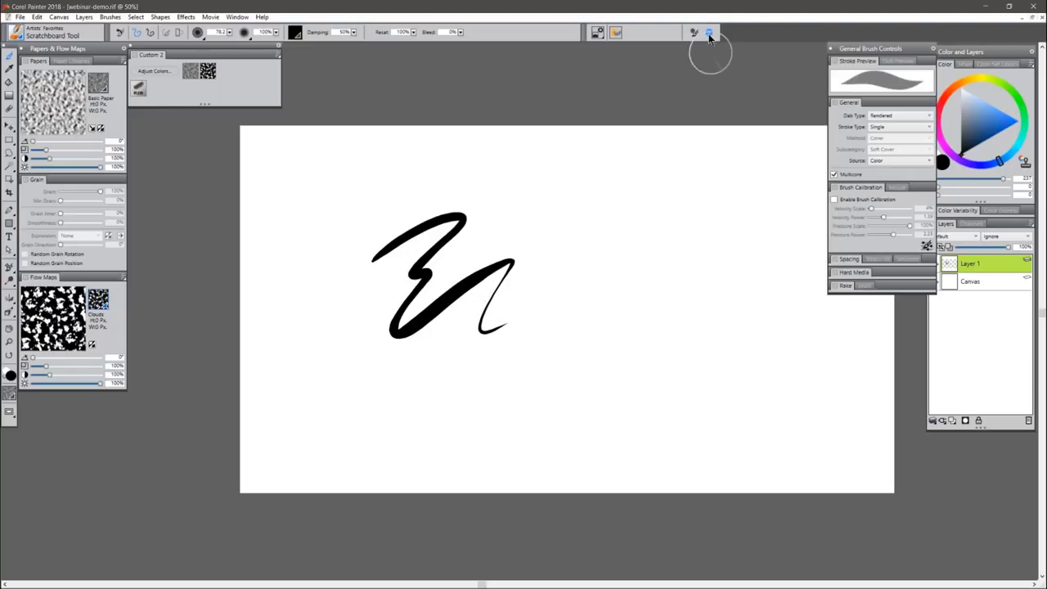
drag(871, 47, 838, 54)
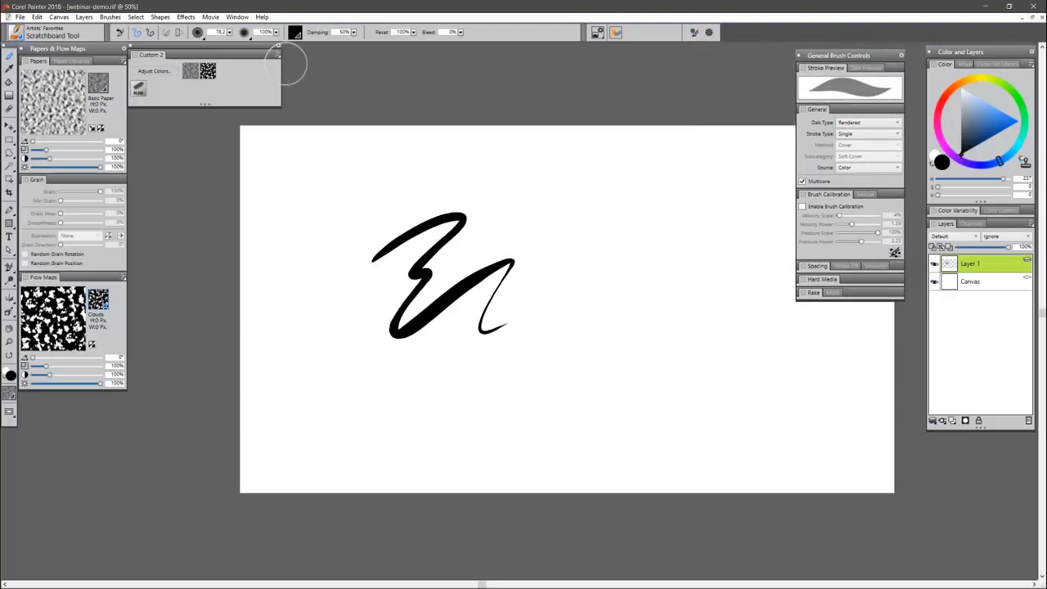
click(237, 17)
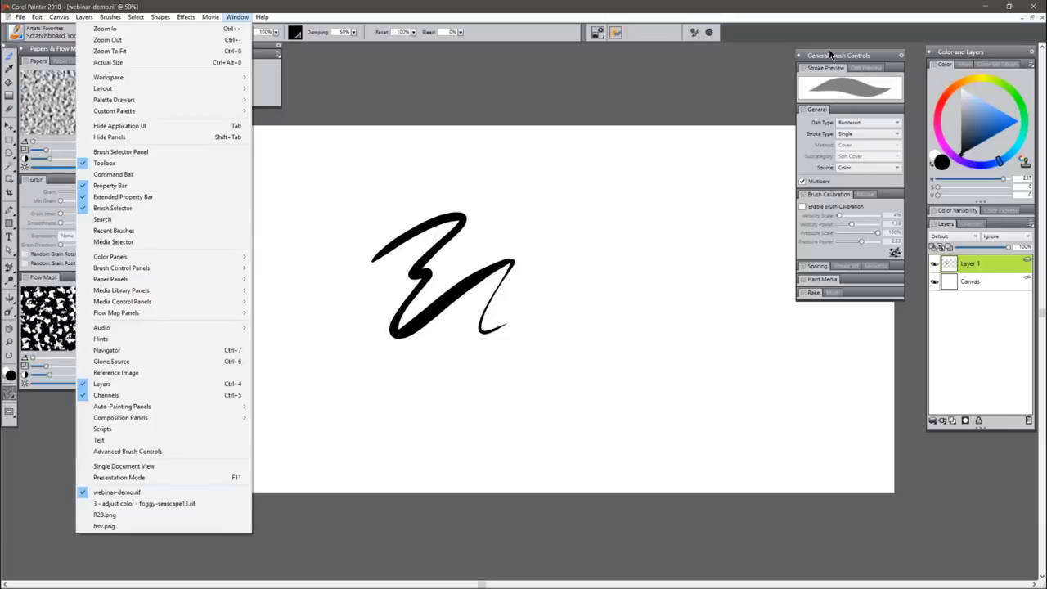
click(859, 59)
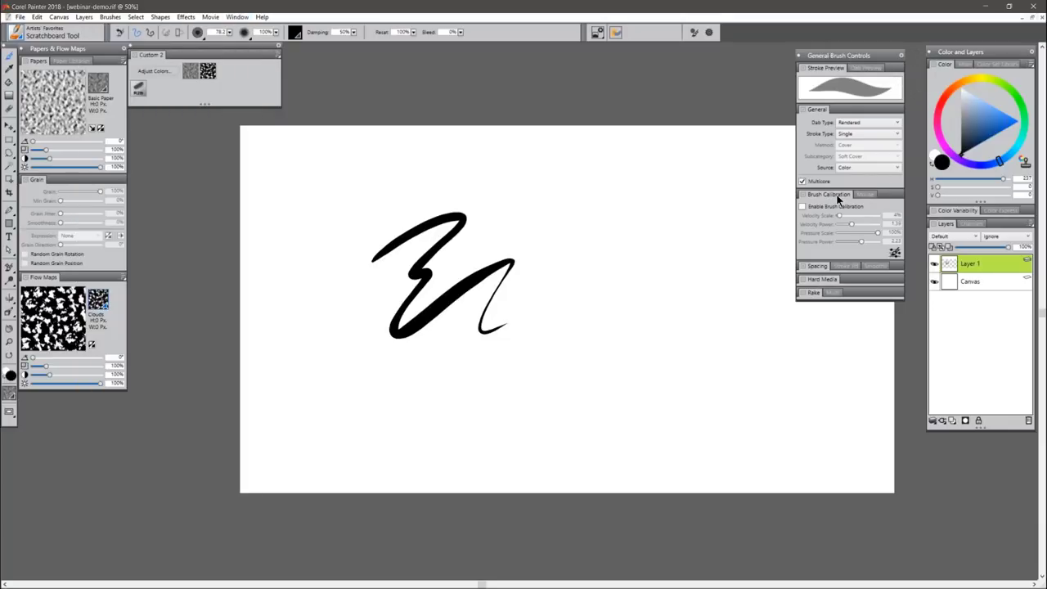
Enable brush calibration for the Scratchboard Tool and calibrate it with a wavy stroke of varying pressure in the Brush Tracking scratchpad.
click(802, 206)
click(893, 252)
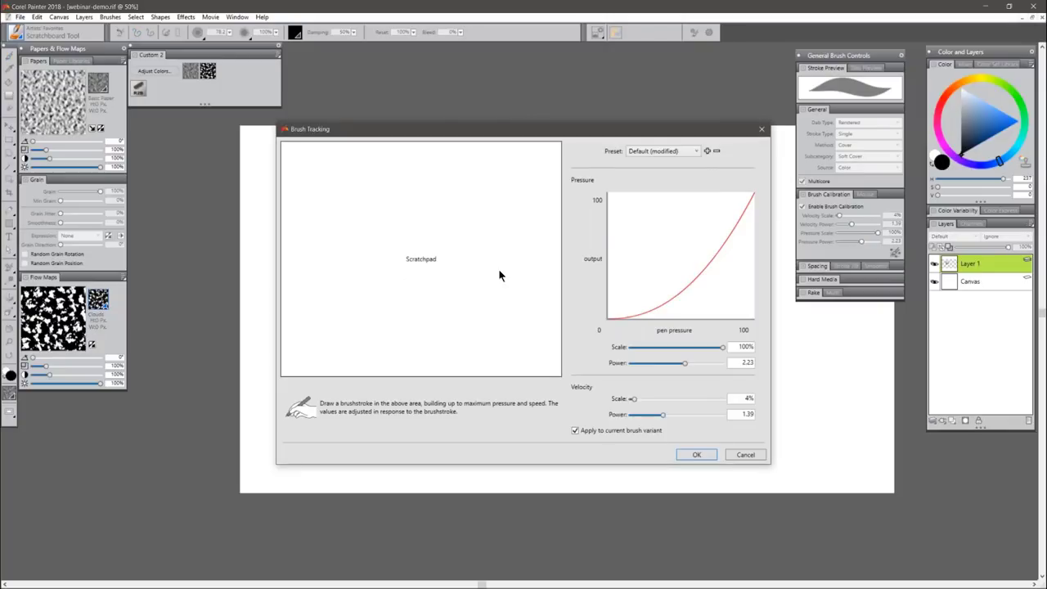
mouse_move(312, 267)
mouse_down()
mouse_move(428, 187)
mouse_move(309, 314)
mouse_move(382, 251)
mouse_move(417, 239)
mouse_move(358, 305)
mouse_move(353, 338)
mouse_move(432, 283)
mouse_up()
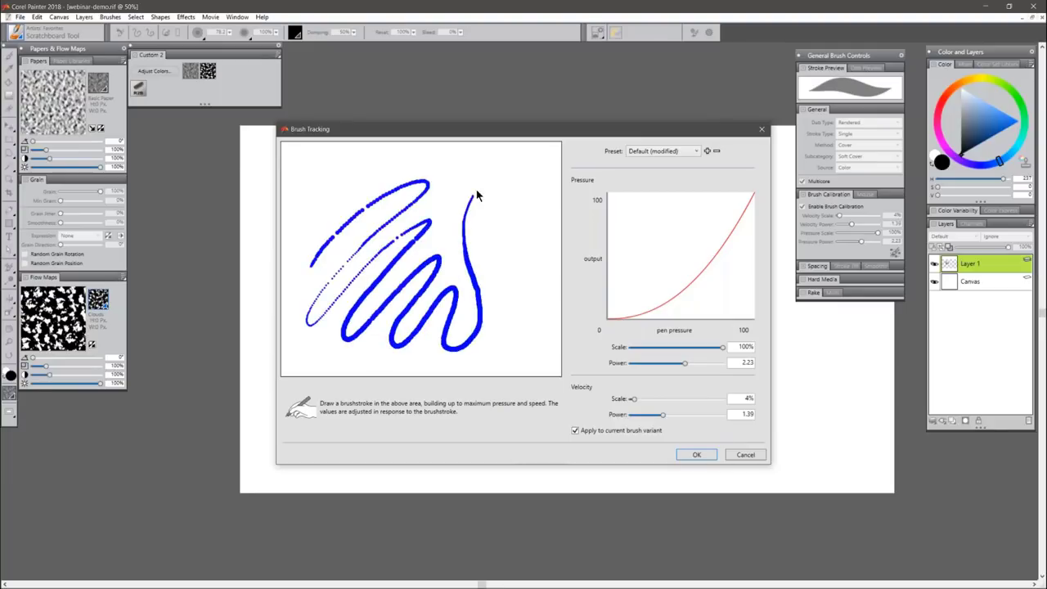
drag(504, 290, 505, 336)
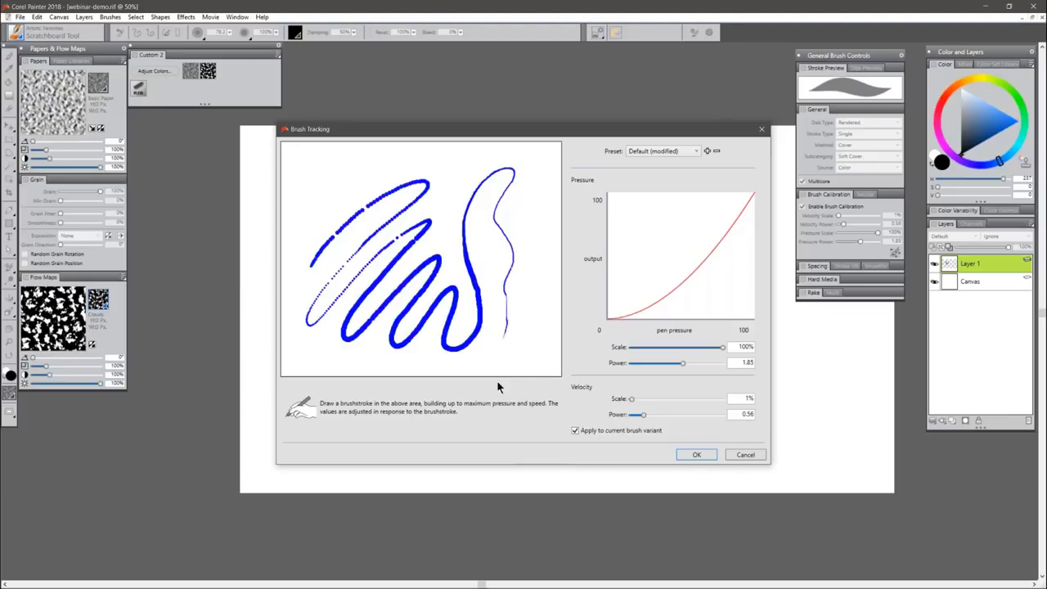
click(703, 455)
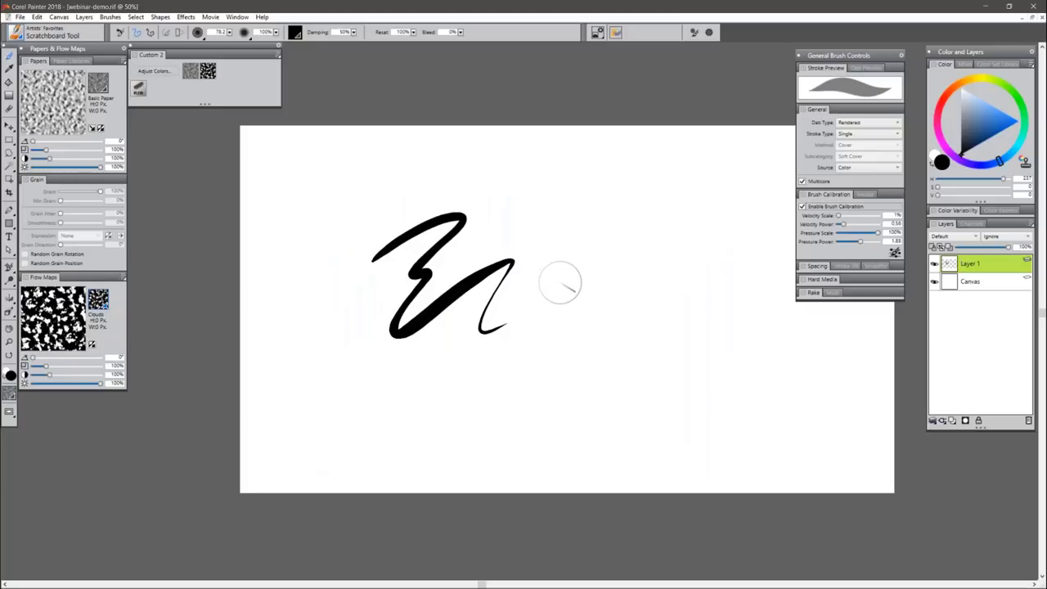
Test the calibrated Scratchboard Tool with zigzag strokes across the canvas, reducing the brush size to about 14 after the first stroke.
mouse_move(530, 301)
mouse_down()
mouse_move(631, 215)
mouse_move(553, 327)
mouse_move(652, 312)
mouse_move(630, 391)
mouse_up()
key([)
key([)
key([)
key([)
key([)
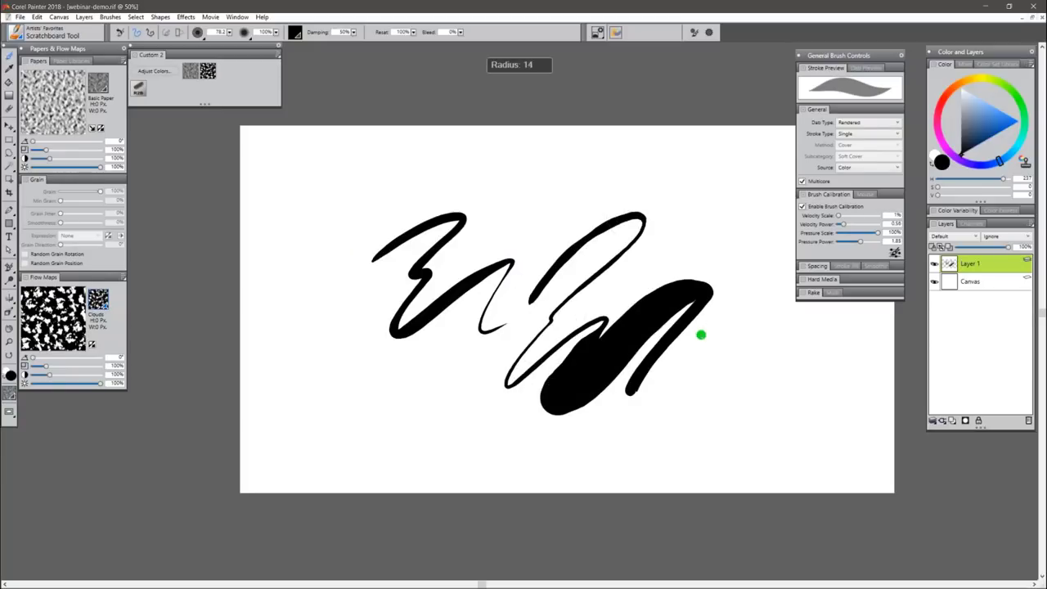
mouse_move(299, 224)
mouse_down()
mouse_move(398, 155)
mouse_move(363, 232)
mouse_move(523, 141)
mouse_move(536, 174)
mouse_move(516, 257)
mouse_move(643, 142)
mouse_up()
mouse_move(705, 152)
mouse_down()
mouse_move(664, 214)
mouse_move(732, 210)
mouse_move(751, 244)
mouse_move(752, 308)
mouse_move(647, 436)
mouse_move(518, 425)
mouse_move(387, 437)
mouse_move(412, 380)
mouse_move(357, 357)
mouse_up()
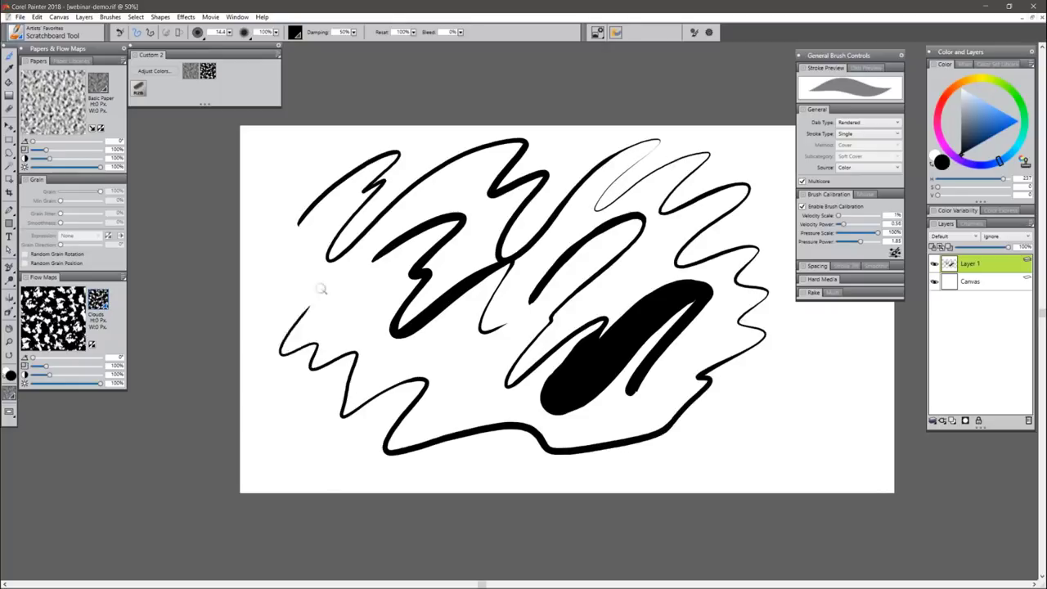
Undo all the test strokes on Layer 1.
key(ctrl+z)
key(ctrl+z)
key(ctrl+z)
key(ctrl+z)
key(ctrl+z)
key(ctrl+z)
key(ctrl+z)
key(ctrl+z)
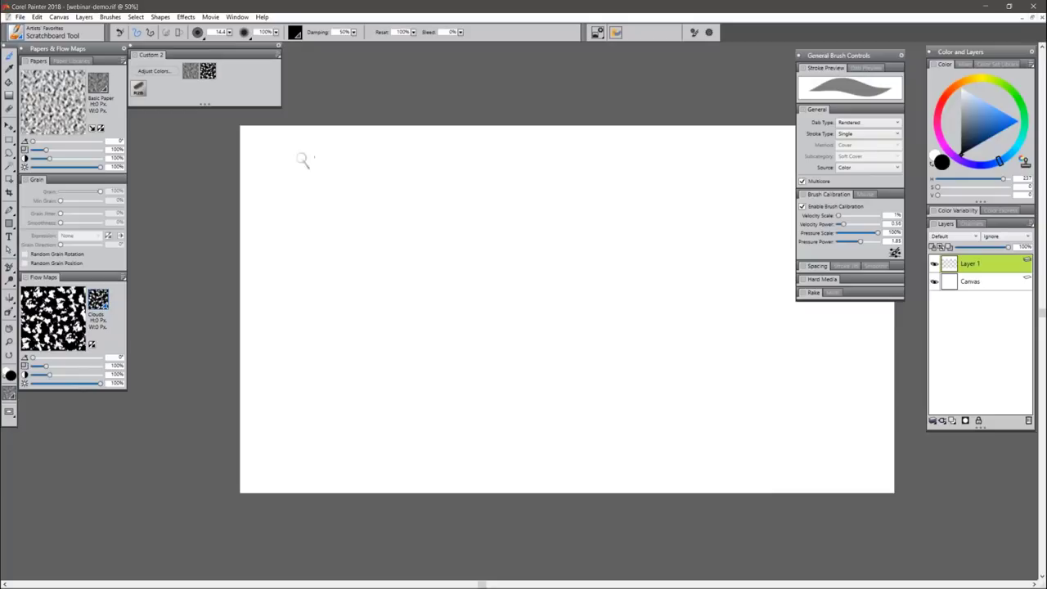
Select the Square Hard Pastel brush from the Chalk, Pastel and Crayons category.
click(16, 35)
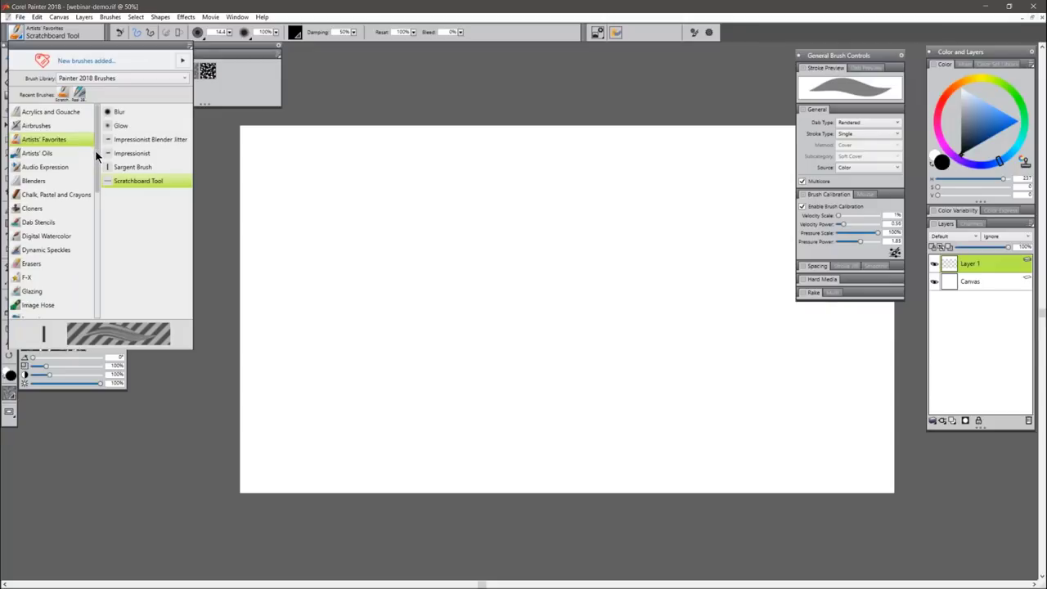
scroll(94, 155, down, 1)
click(74, 180)
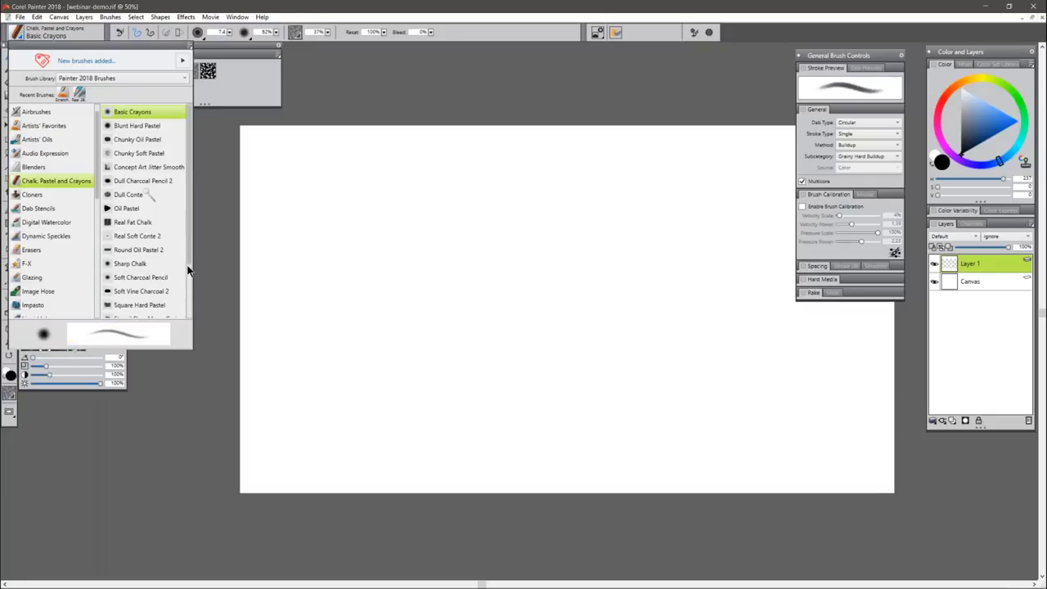
click(151, 307)
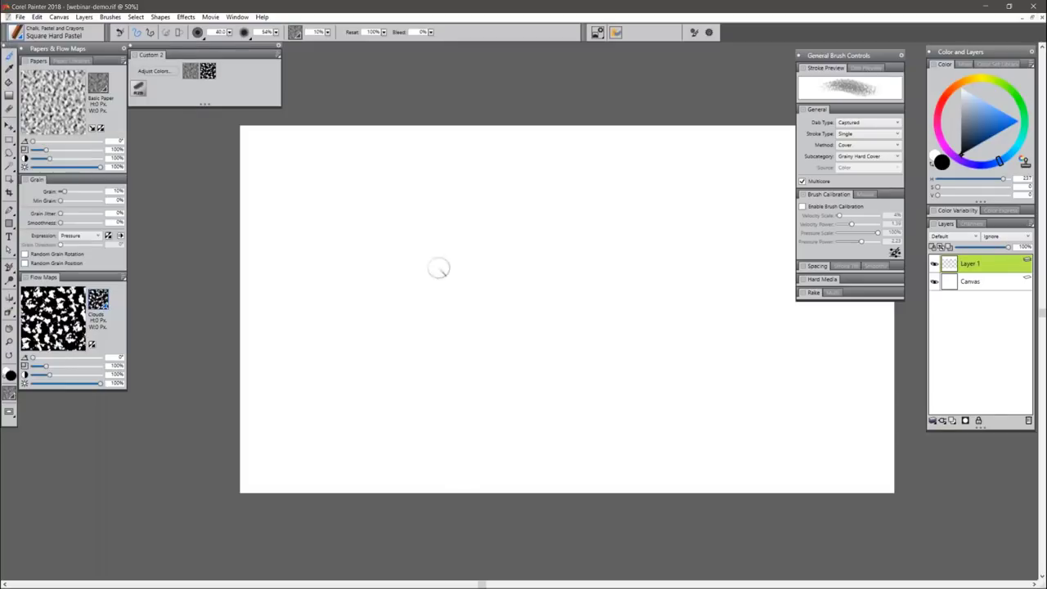
Try out the Square Hard Pastel with light and heavy strokes, enlarging the brush to about 126, and undo them.
mouse_move(438, 268)
mouse_down()
mouse_move(477, 271)
mouse_move(494, 290)
mouse_up()
key(ctrl+z)
mouse_move(463, 234)
mouse_down()
mouse_move(427, 299)
mouse_move(488, 241)
mouse_move(443, 331)
mouse_move(475, 326)
mouse_move(561, 274)
mouse_up()
key(ctrl+z)
mouse_move(363, 276)
mouse_down()
mouse_move(406, 219)
mouse_move(417, 239)
mouse_move(429, 238)
mouse_move(418, 277)
mouse_move(446, 258)
mouse_move(462, 226)
mouse_move(440, 276)
mouse_move(475, 262)
mouse_move(447, 270)
mouse_move(435, 299)
mouse_move(473, 306)
mouse_move(492, 287)
mouse_move(476, 292)
mouse_move(514, 291)
mouse_move(523, 254)
mouse_move(517, 279)
mouse_move(551, 277)
mouse_up()
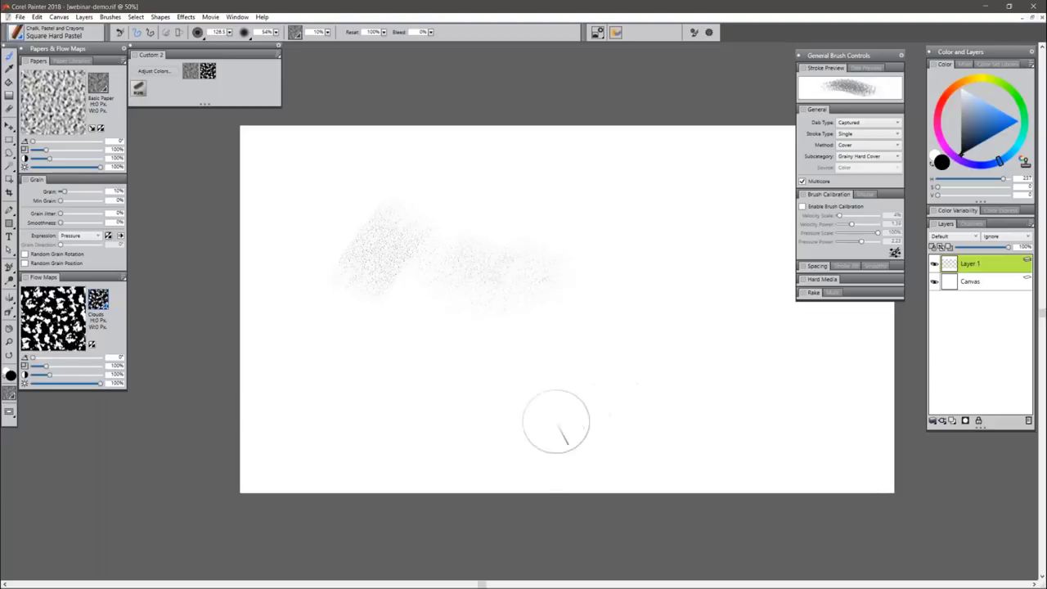
mouse_move(350, 350)
mouse_down()
mouse_move(326, 388)
mouse_move(347, 350)
mouse_move(334, 390)
mouse_move(387, 369)
mouse_move(353, 390)
mouse_move(356, 356)
mouse_move(373, 408)
mouse_move(385, 335)
mouse_up()
key(ctrl+z)
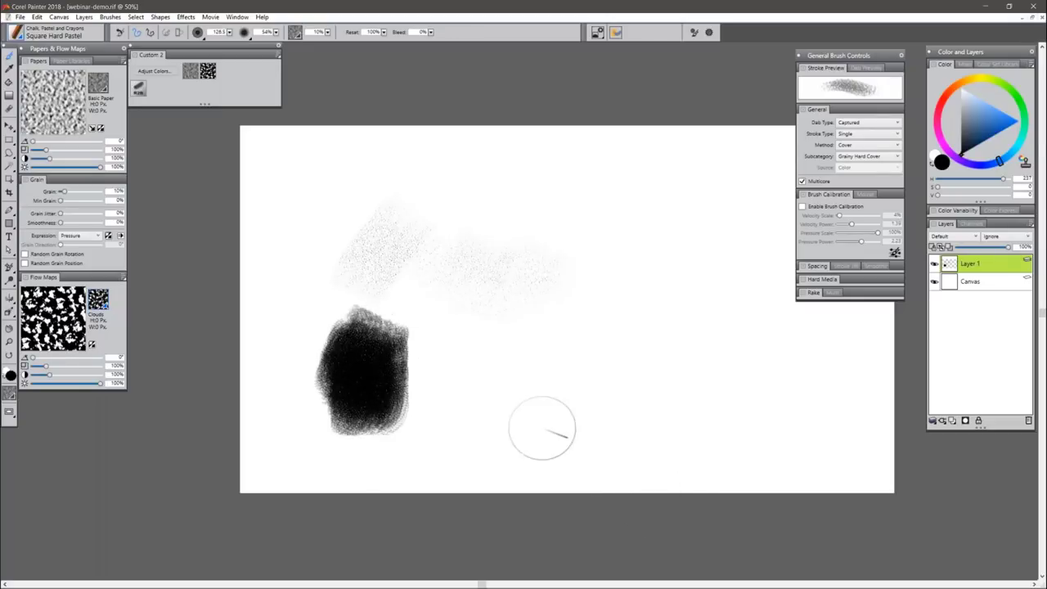
key(ctrl+z)
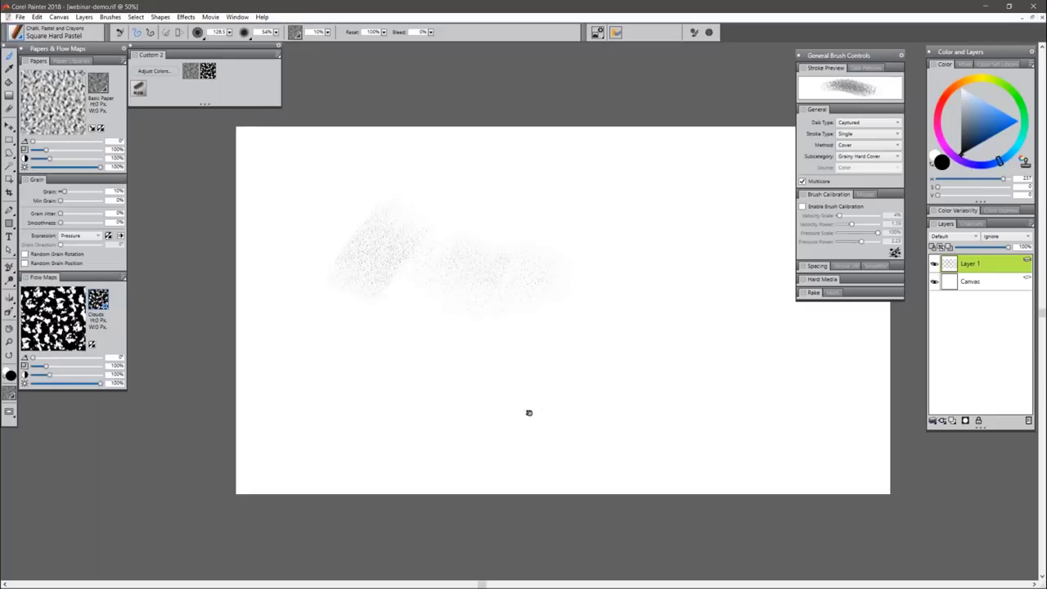
drag(528, 412, 516, 409)
key(ctrl+z)
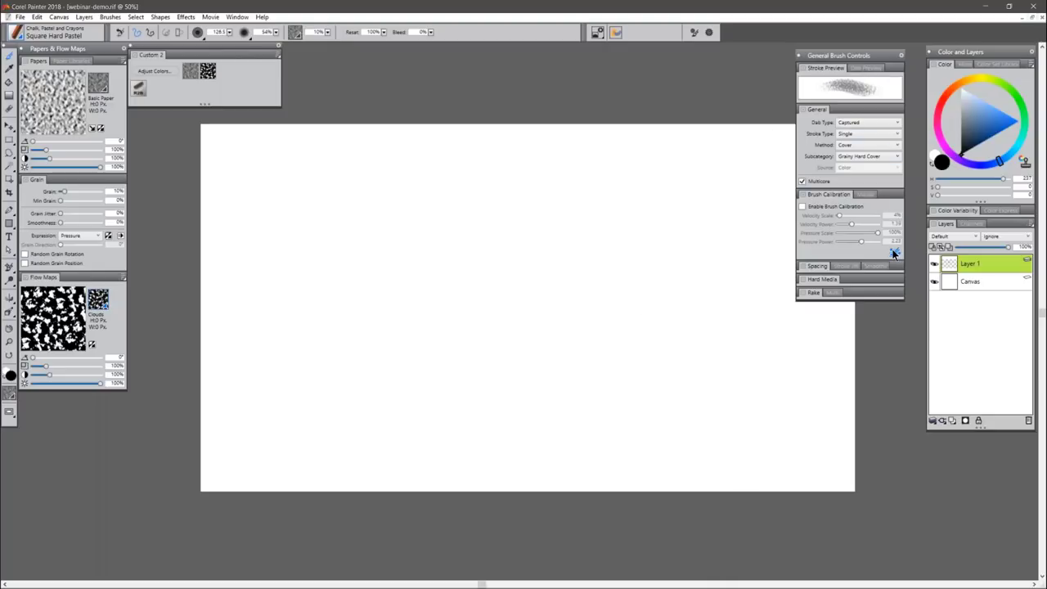
Enable brush calibration for the Square Hard Pastel and calibrate it with heavy zigzag scribbles in the Brush Tracking scratchpad.
click(802, 206)
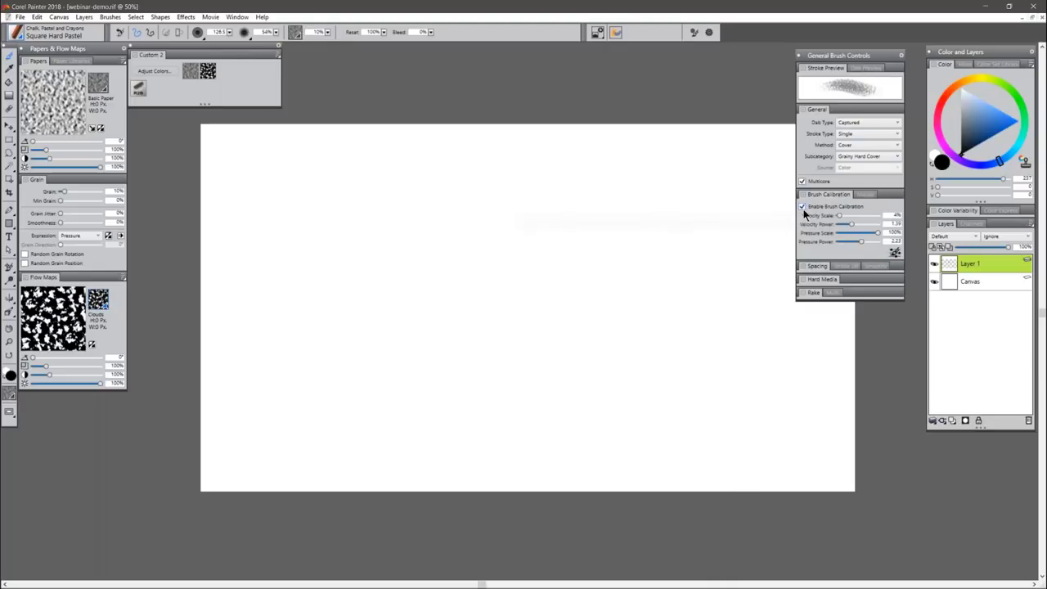
click(895, 253)
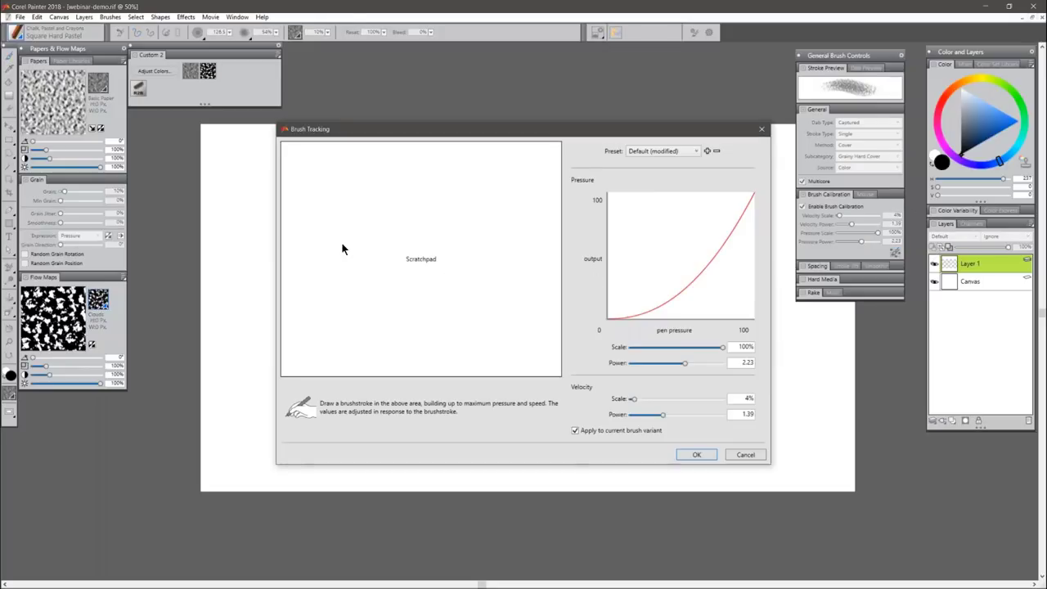
mouse_move(393, 202)
mouse_down()
mouse_move(342, 293)
mouse_move(387, 261)
mouse_move(375, 319)
mouse_move(447, 246)
mouse_move(427, 352)
mouse_move(488, 299)
mouse_move(497, 192)
mouse_move(447, 181)
mouse_move(525, 188)
mouse_move(519, 264)
mouse_move(422, 296)
mouse_up()
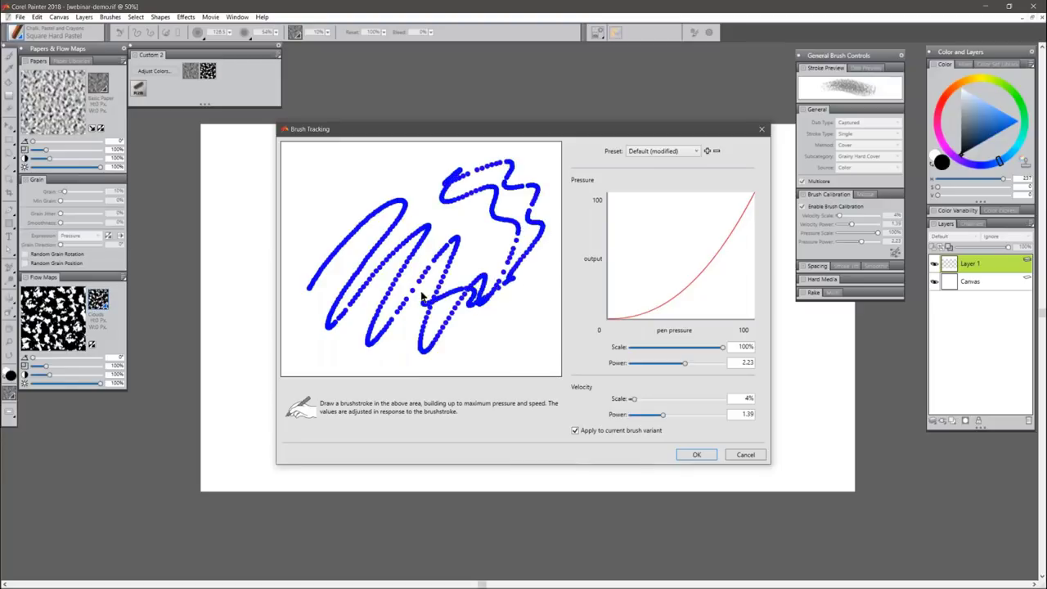
mouse_move(346, 286)
mouse_down()
mouse_move(352, 193)
mouse_move(351, 323)
mouse_move(408, 296)
mouse_up()
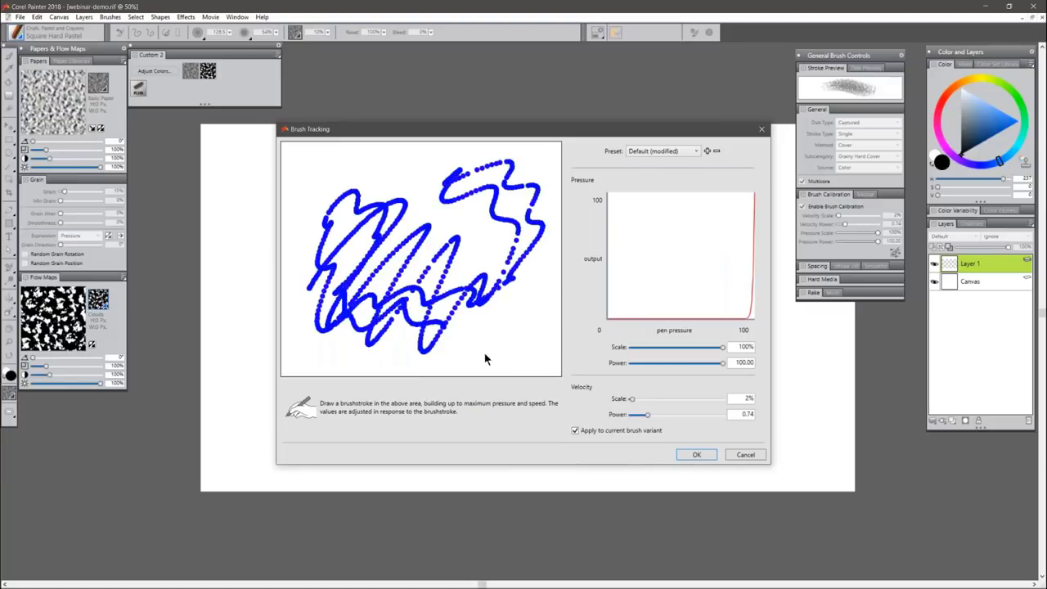
click(697, 455)
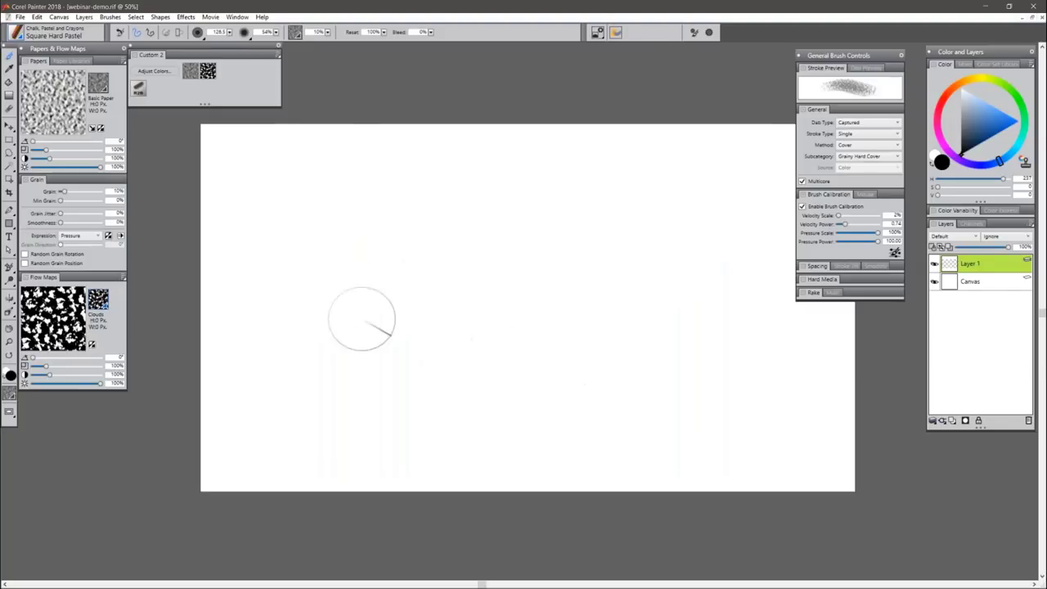
Test the calibrated Square Hard Pastel by scribbling several dense black patches across the canvas, and undo them all.
mouse_move(499, 344)
mouse_down()
mouse_move(456, 292)
mouse_move(492, 311)
mouse_move(428, 346)
mouse_move(491, 246)
mouse_move(458, 243)
mouse_move(503, 266)
mouse_up()
key(ctrl+z)
mouse_move(613, 293)
mouse_down()
mouse_move(610, 238)
mouse_move(654, 273)
mouse_move(619, 364)
mouse_up()
mouse_move(301, 323)
mouse_down()
mouse_move(297, 227)
mouse_move(315, 270)
mouse_up()
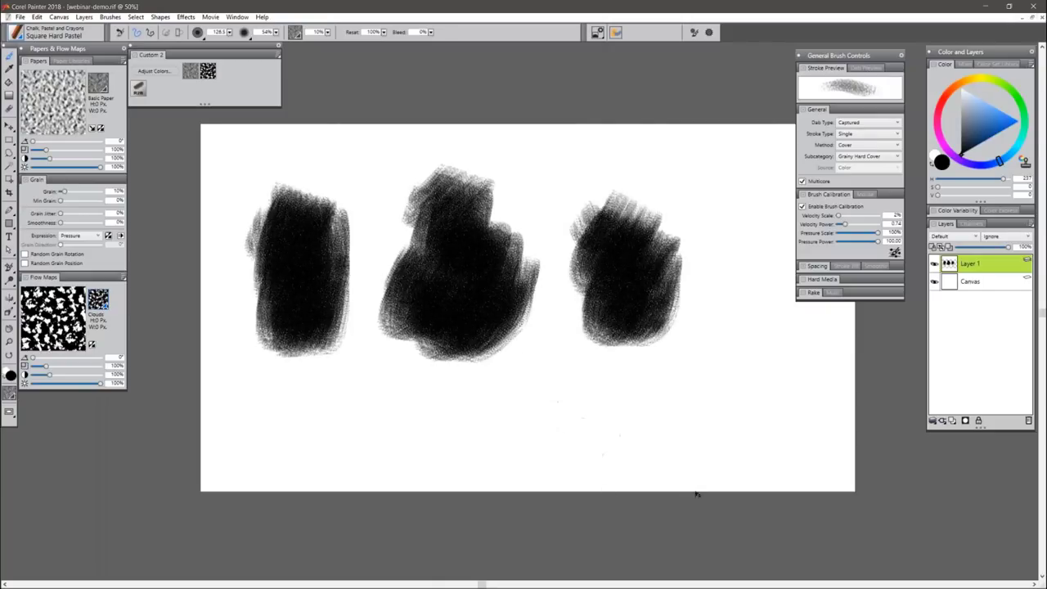
key(ctrl+z)
key(ctrl+z)
key(ctrl+z)
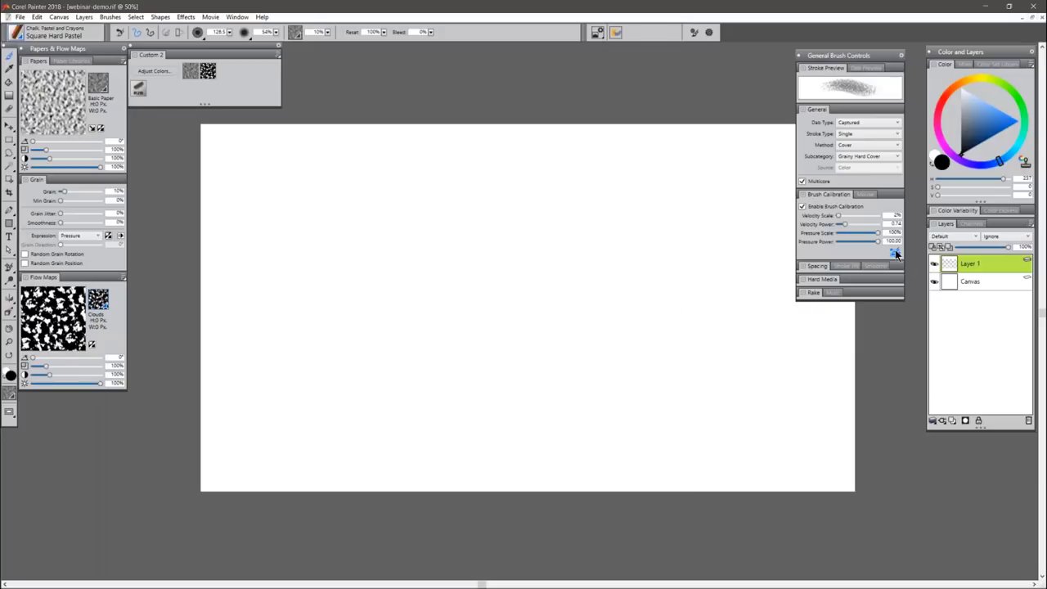
Recalibrate the Square Hard Pastel with very light zigzag scratchpad strokes, and test the response on the canvas.
click(895, 252)
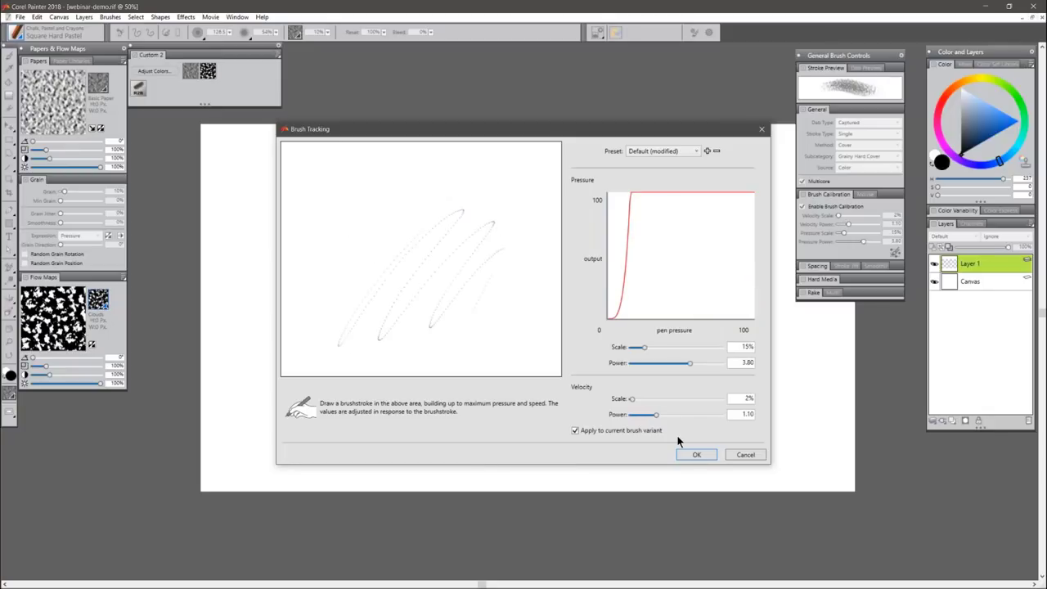
click(696, 454)
mouse_move(444, 277)
mouse_down()
mouse_move(421, 316)
mouse_move(452, 328)
mouse_move(473, 300)
mouse_move(439, 318)
mouse_move(484, 291)
mouse_move(471, 257)
mouse_move(441, 298)
mouse_move(506, 315)
mouse_up()
key(ctrl+z)
key(ctrl+z)
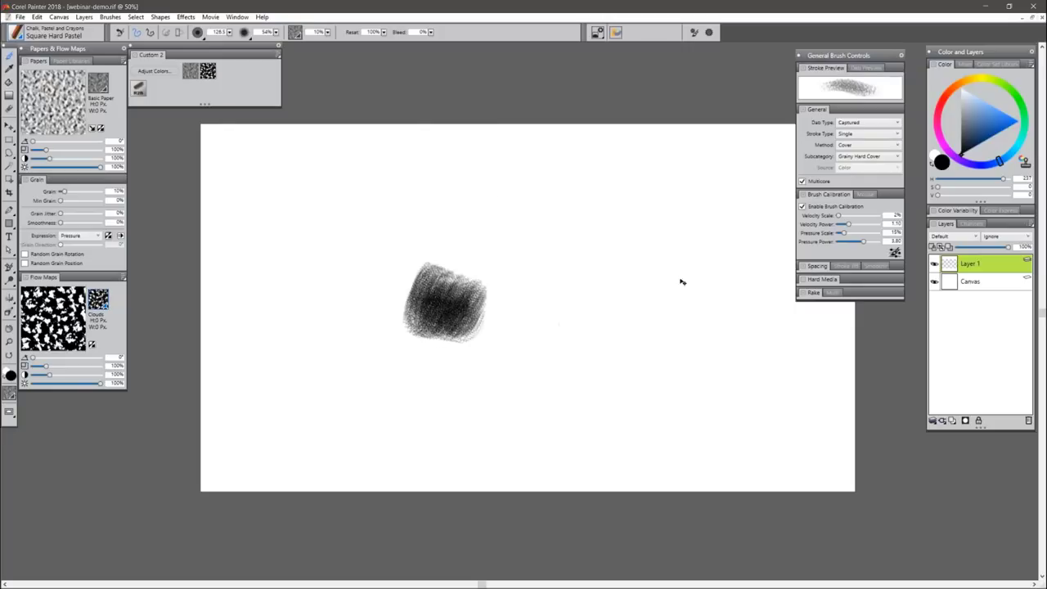
Recalibrate the Square Hard Pastel with a zigzag scratchpad stroke that builds from light to heavy pressure.
click(896, 254)
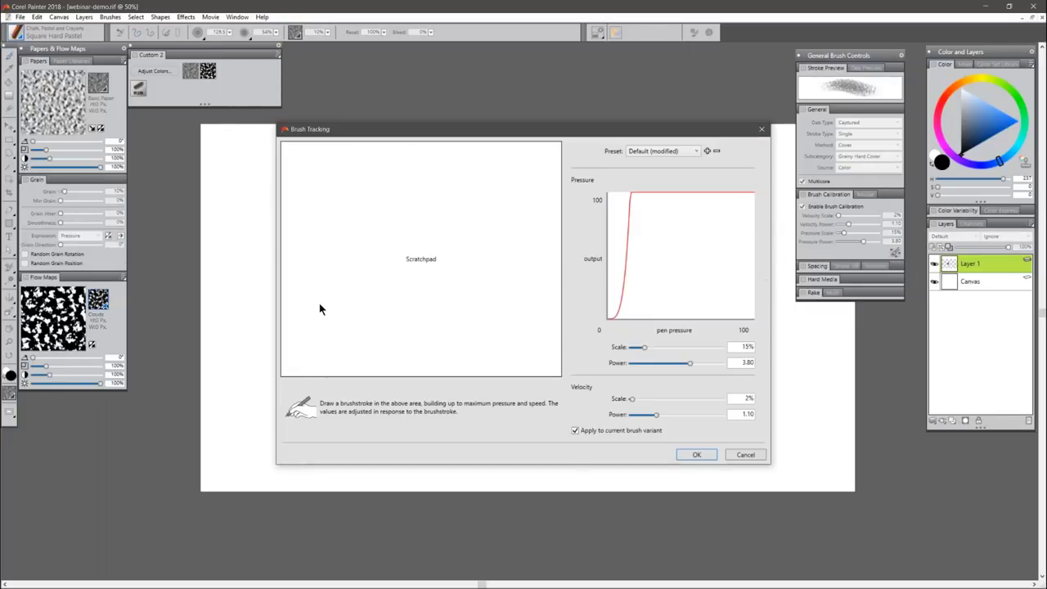
mouse_move(363, 222)
mouse_down()
mouse_move(339, 331)
mouse_move(419, 235)
mouse_move(416, 280)
mouse_up()
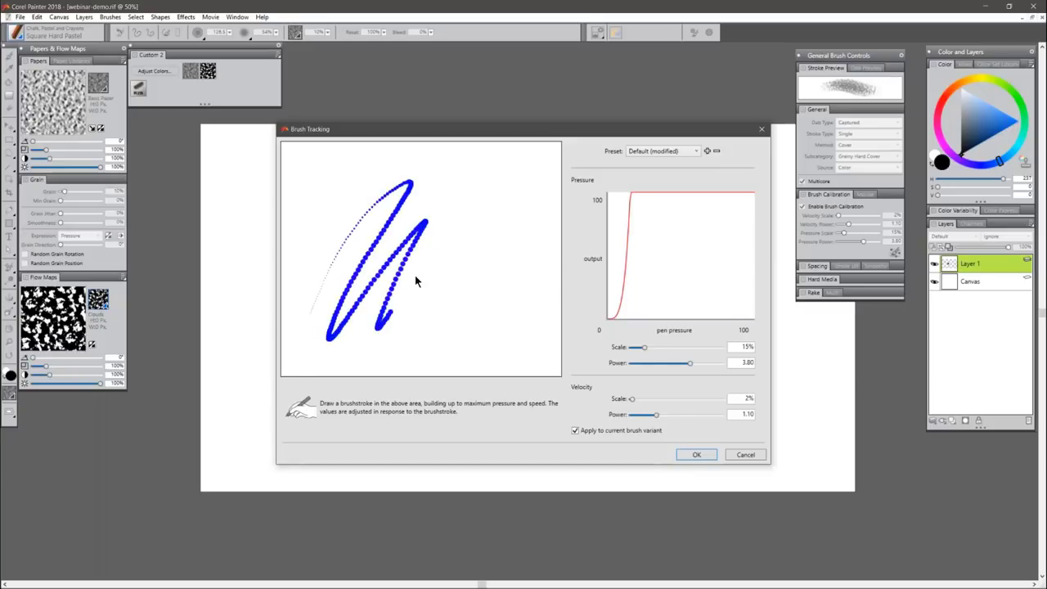
click(694, 455)
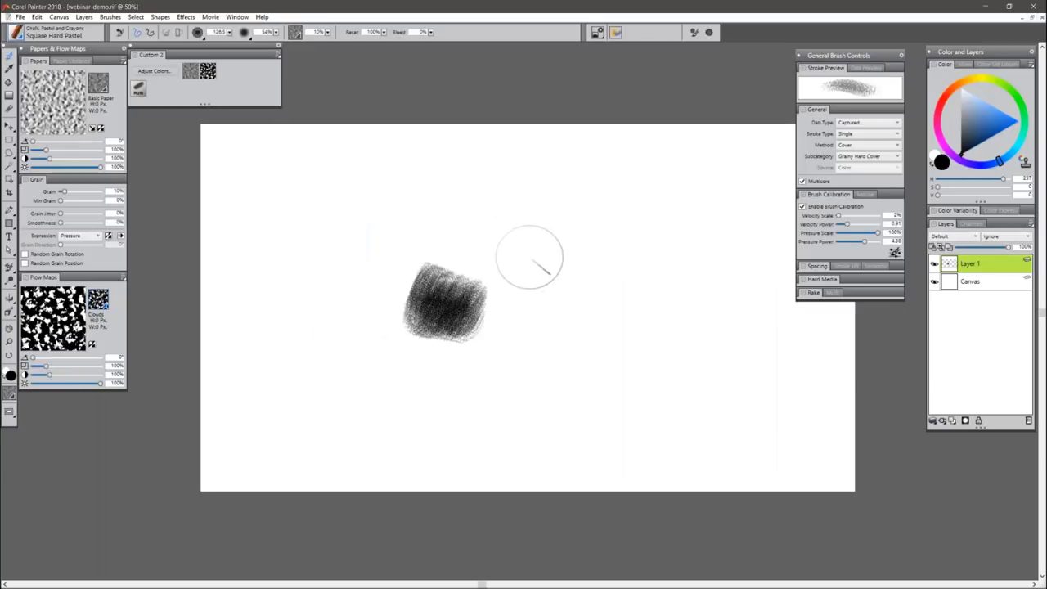
Scribble a test patch with the recalibrated pastel near the canvas's upper middle, and undo all patches on Layer 1.
mouse_move(540, 267)
mouse_down()
mouse_move(549, 206)
mouse_move(546, 246)
mouse_up()
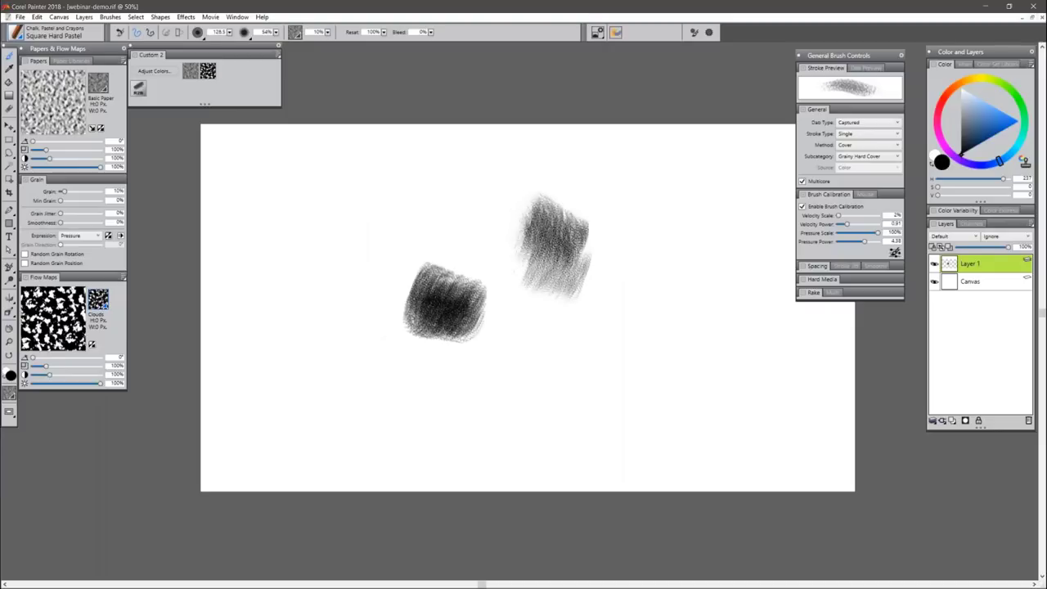
key(ctrl+z)
key(ctrl+z)
click(17, 32)
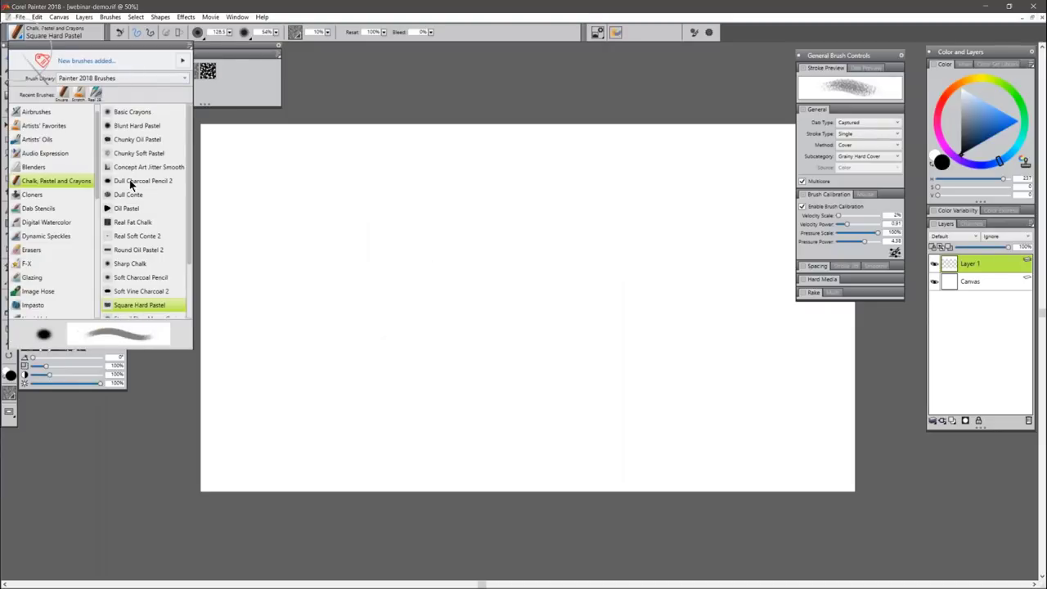
drag(189, 177, 188, 259)
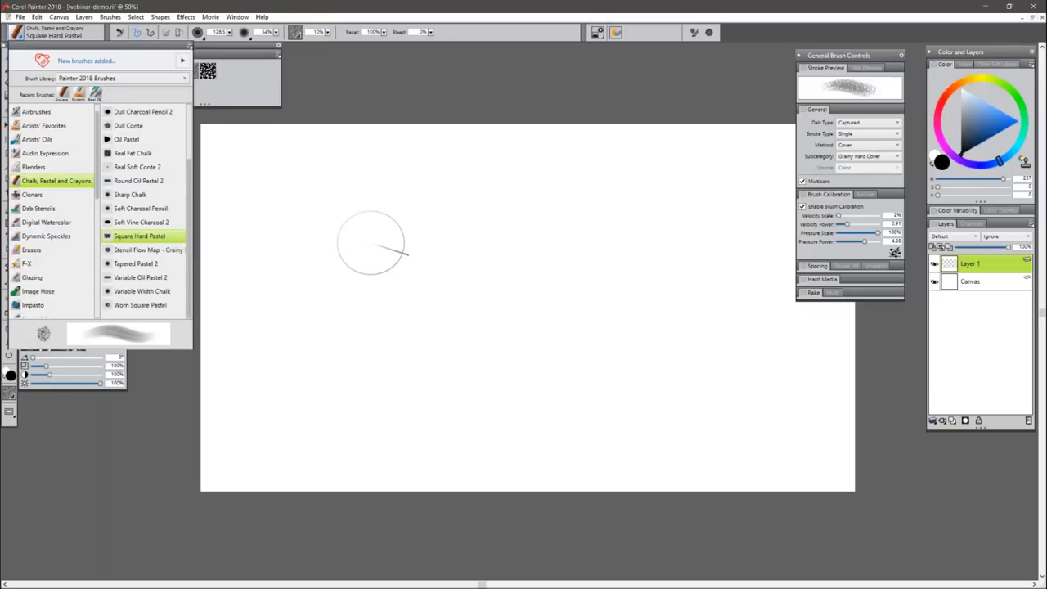
Switch to the AR2018-12-1 workspace, and try out the Glazing Chalk with a soft grey scribble on the canvas, undoing it.
click(237, 17)
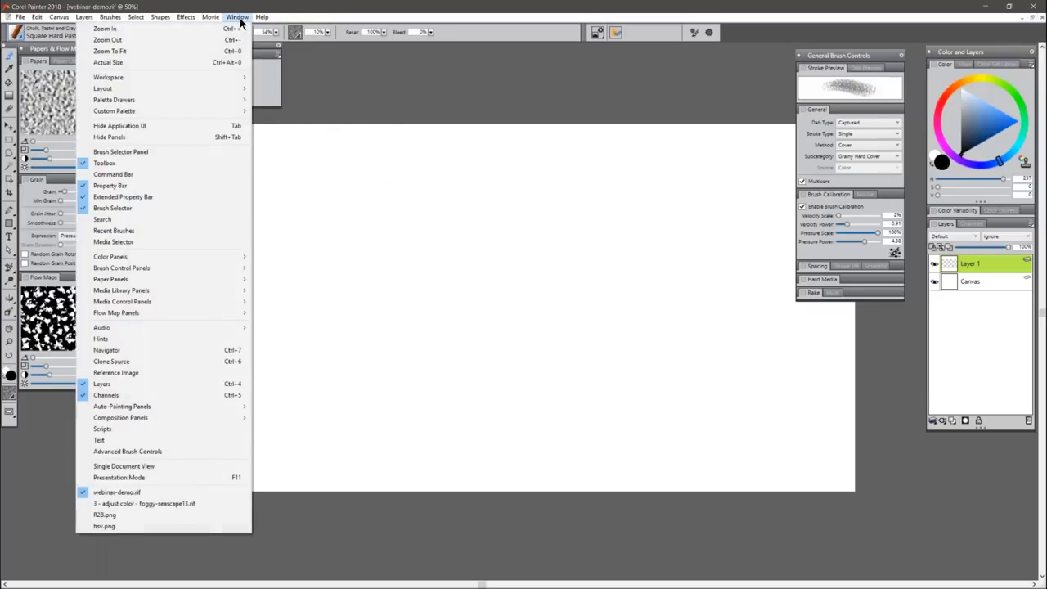
mouse_move(220, 76)
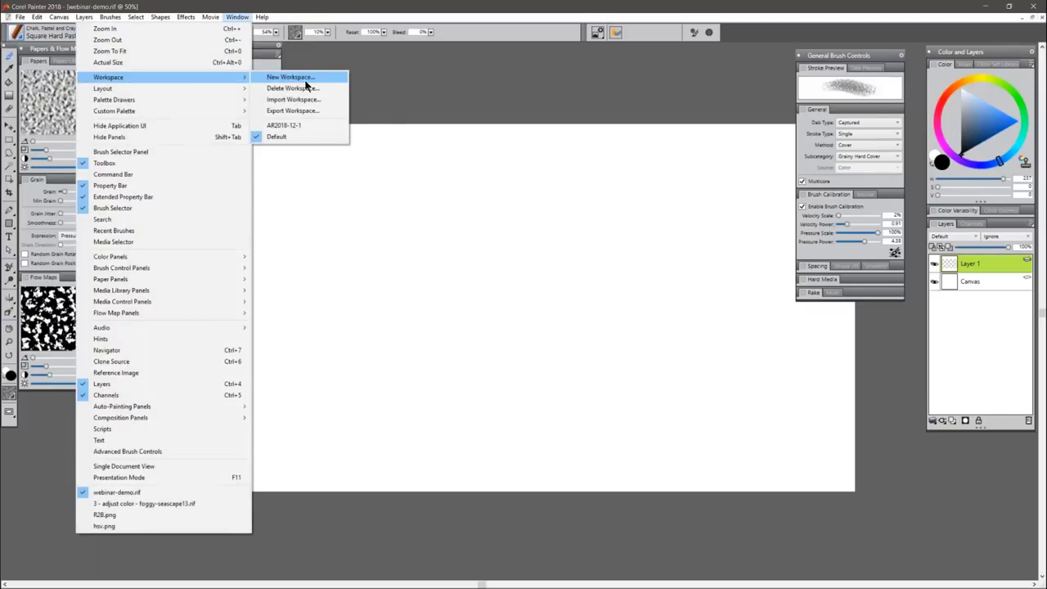
click(295, 125)
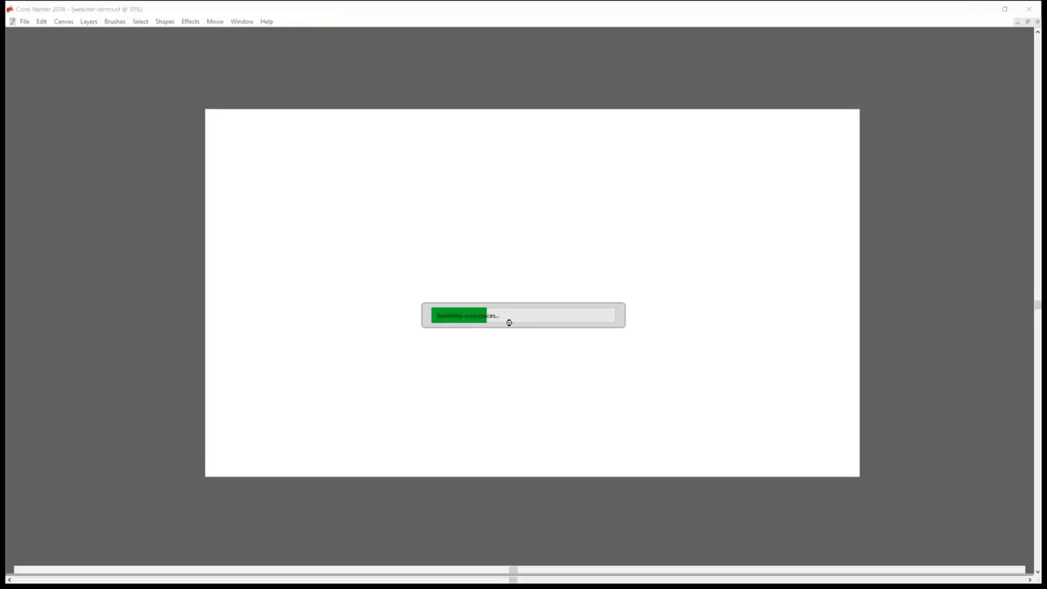
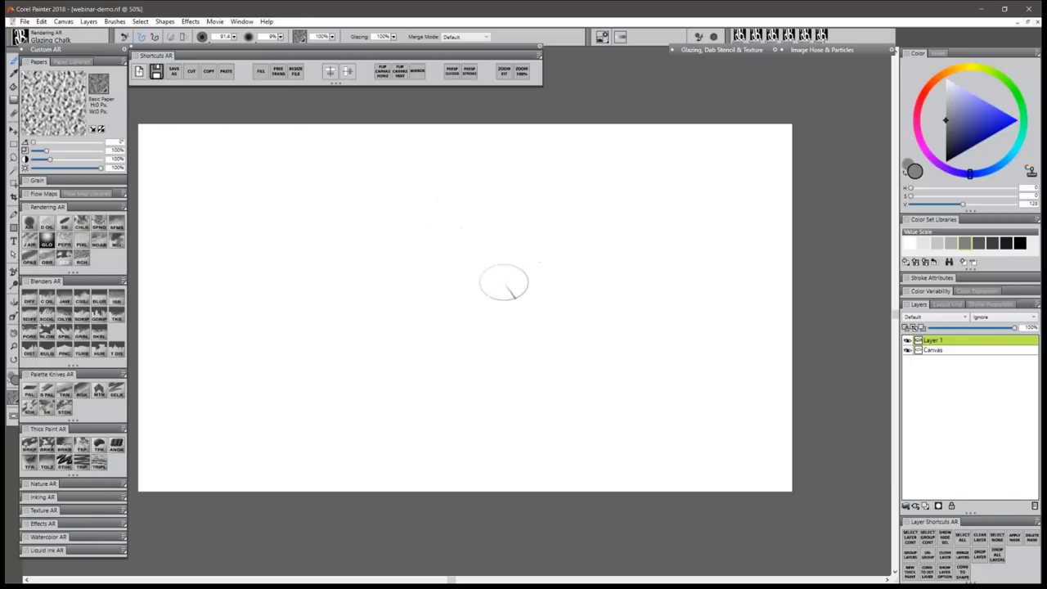
mouse_move(431, 304)
mouse_down()
mouse_move(464, 249)
mouse_move(503, 287)
mouse_up()
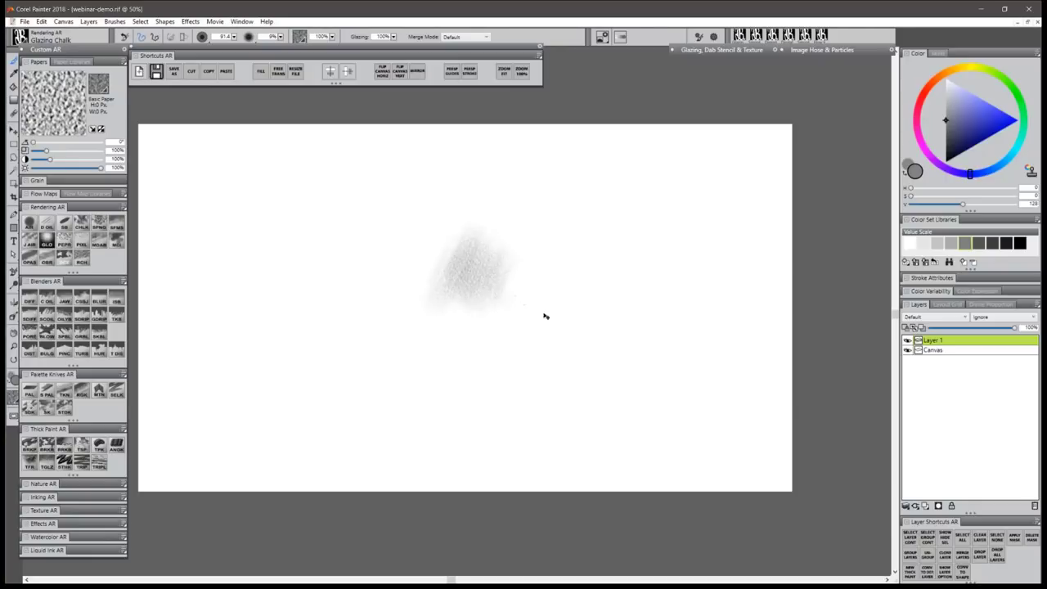
key(ctrl+z)
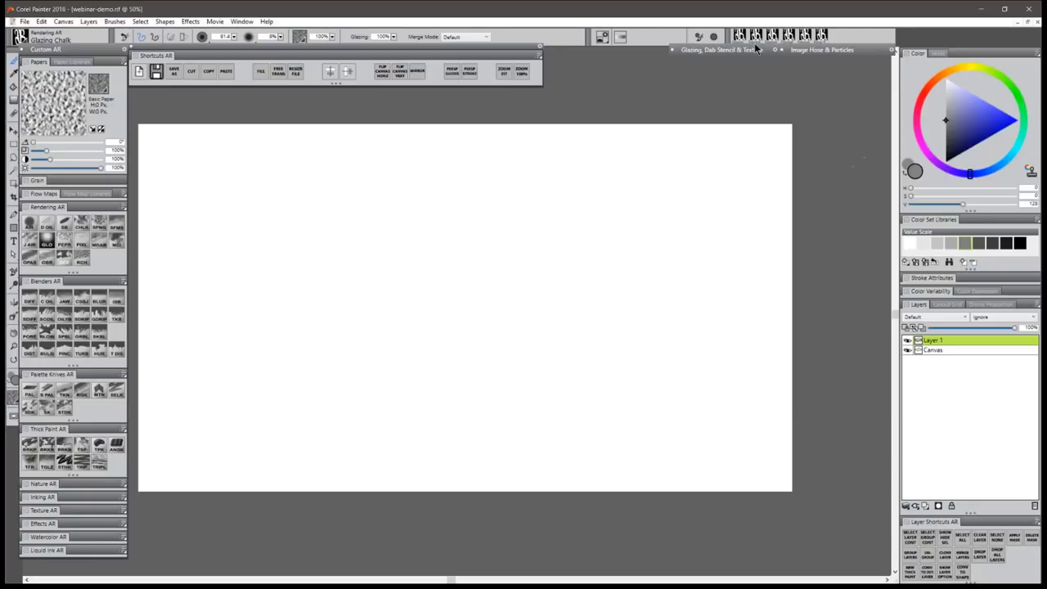
Show the General Brush Controls and place them over the canvas's upper-right corner.
key(ctrl+b)
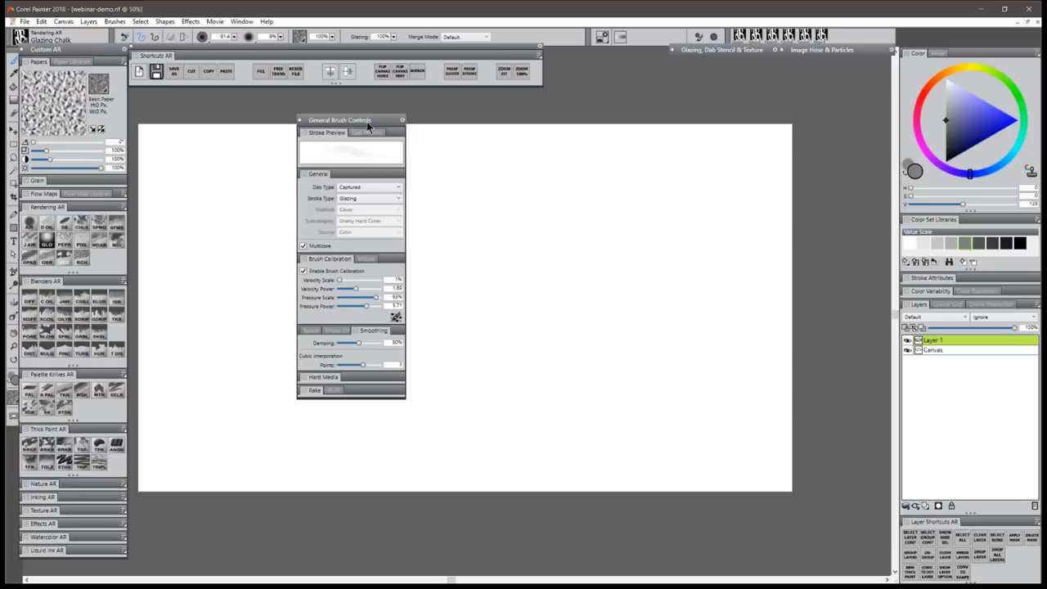
drag(368, 122, 833, 78)
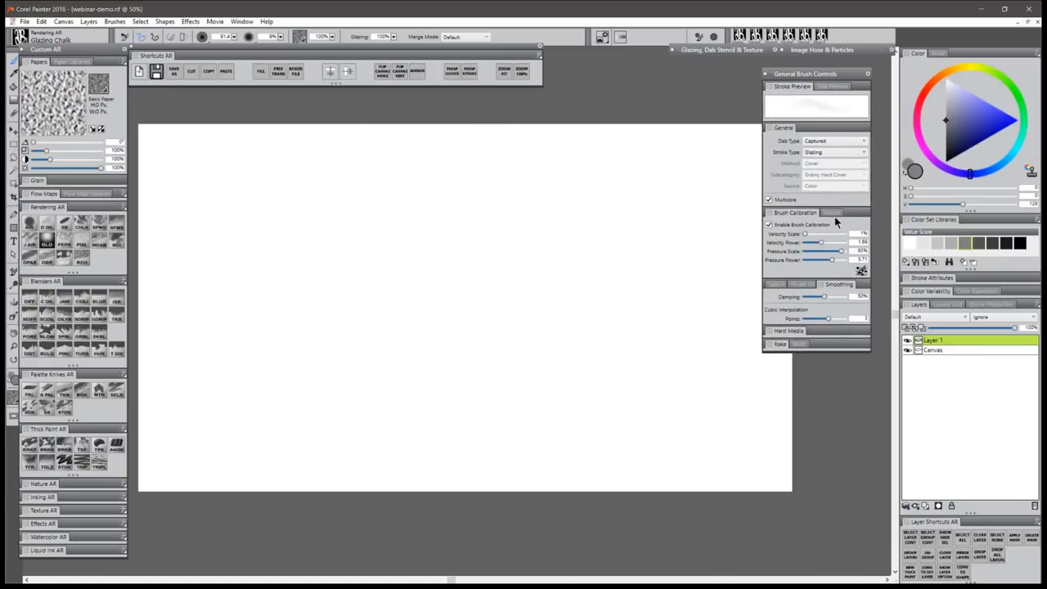
Review the Glazing Chalk's brush tracking curve, keep its settings, and scribble a light-to-heavy grey test patch on the canvas.
click(860, 271)
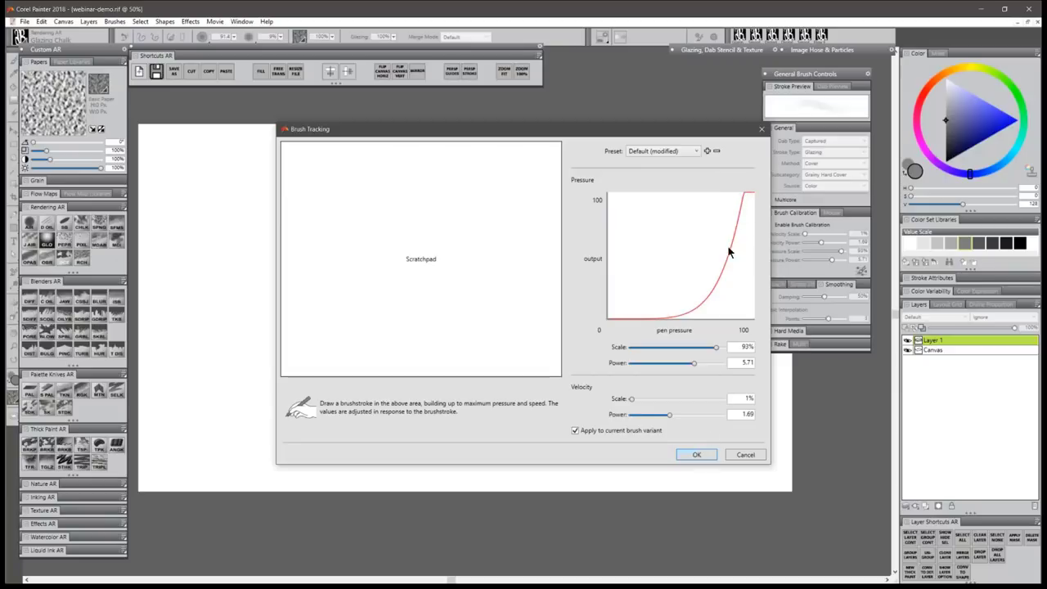
click(697, 454)
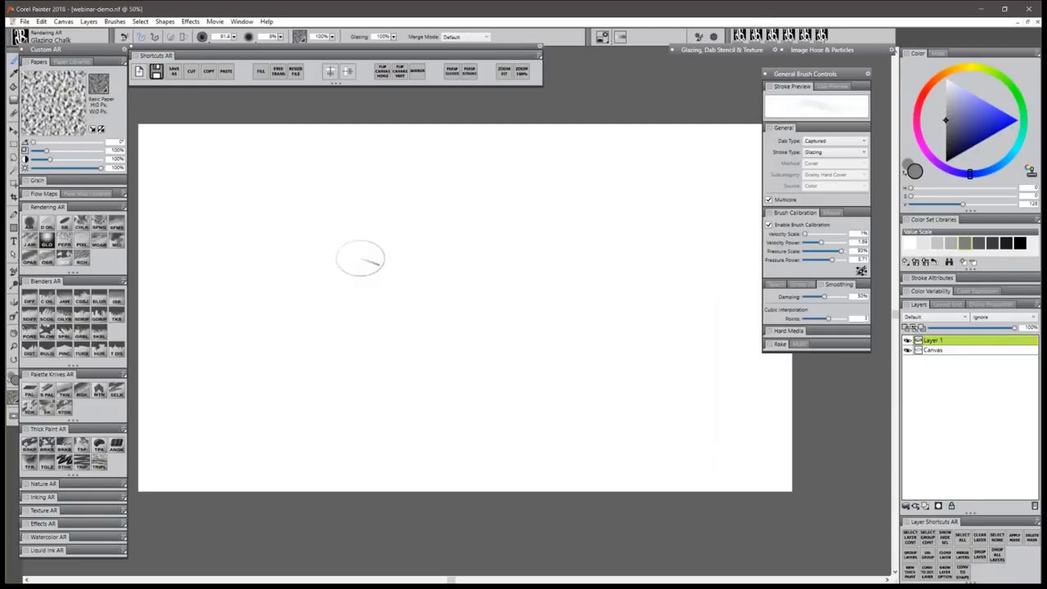
mouse_move(393, 283)
mouse_down()
mouse_move(440, 259)
mouse_move(453, 307)
mouse_move(469, 310)
mouse_move(476, 255)
mouse_move(503, 258)
mouse_move(512, 299)
mouse_up()
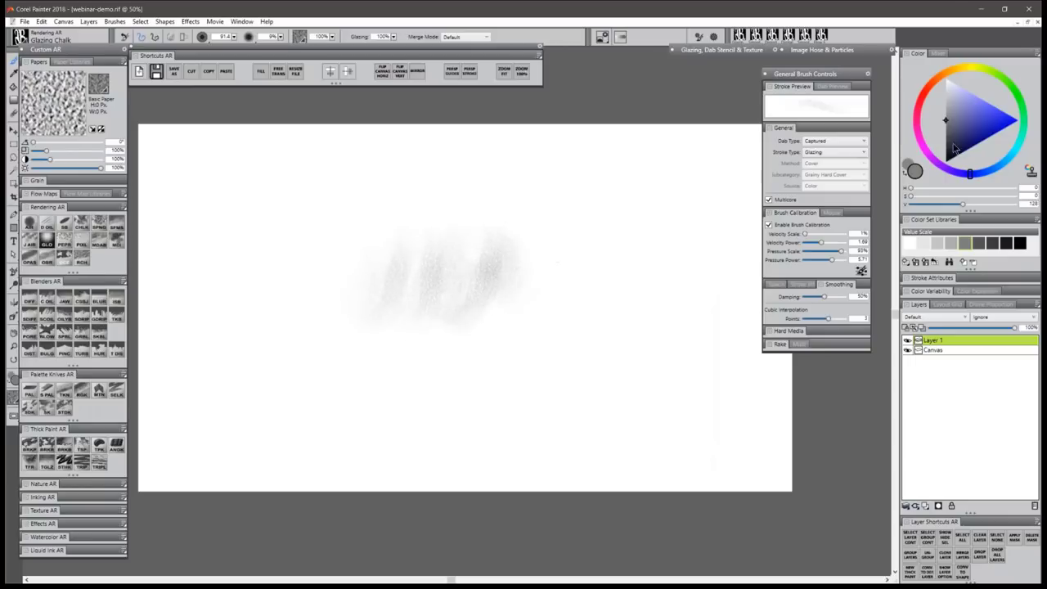
Set the paint colour to black and paint a round grainy patch right of the grey strokes with Glazing Chalk.
click(947, 160)
mouse_move(617, 273)
mouse_down()
mouse_move(610, 316)
mouse_move(635, 316)
mouse_move(608, 275)
mouse_move(591, 272)
mouse_move(646, 294)
mouse_move(633, 247)
mouse_move(594, 271)
mouse_move(672, 293)
mouse_move(627, 241)
mouse_up()
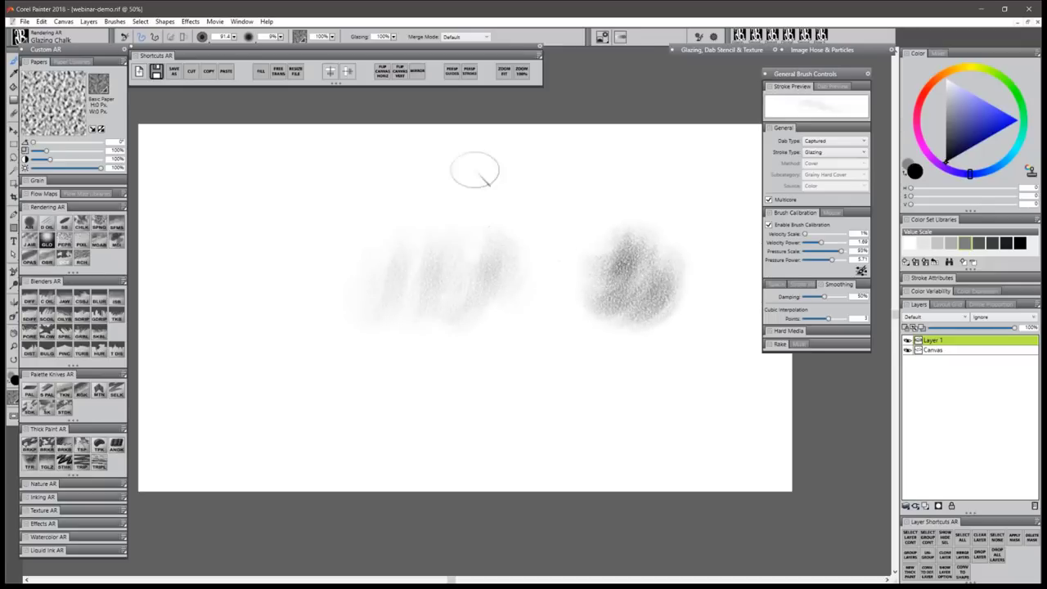
Enlarge the brush to 338.2, choose the Pebble Board paper, and paint a large textured patch left of the grey strokes.
mouse_move(307, 246)
mouse_down()
mouse_move(398, 261)
mouse_move(384, 258)
mouse_up()
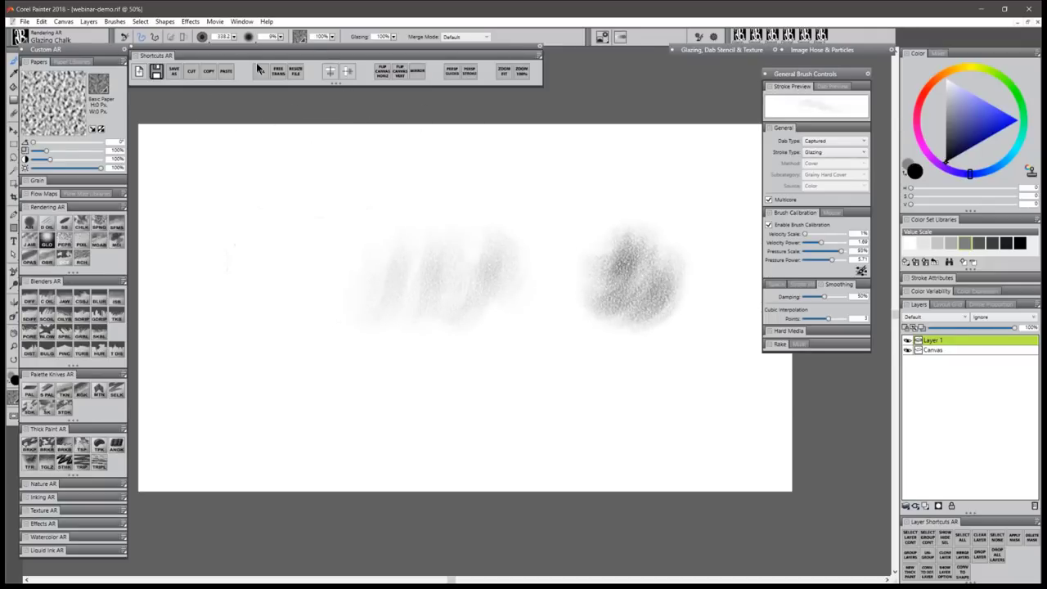
click(99, 84)
click(114, 182)
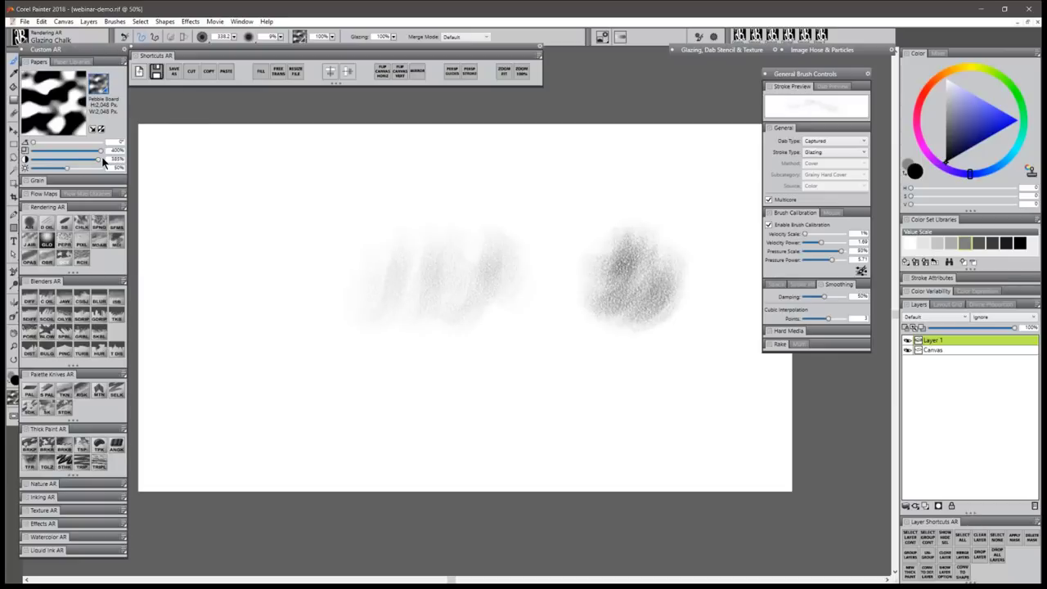
mouse_move(257, 266)
mouse_down()
mouse_move(279, 252)
mouse_move(244, 219)
mouse_move(217, 279)
mouse_move(288, 288)
mouse_move(331, 239)
mouse_move(277, 207)
mouse_move(239, 235)
mouse_move(282, 302)
mouse_move(315, 280)
mouse_up()
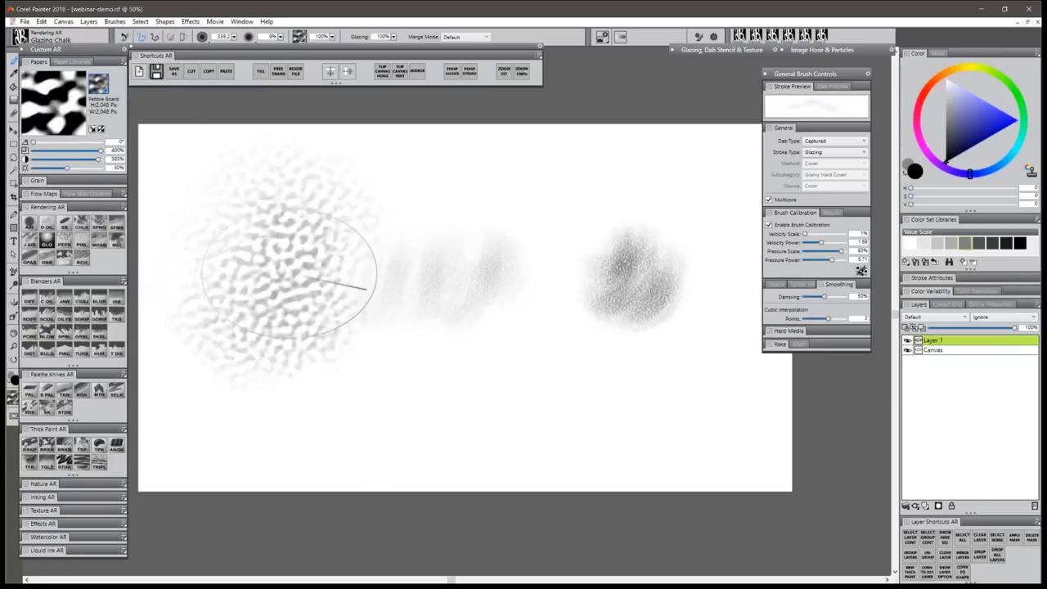
Reduce the brush size to 113.1 for another test stroke and undo all the chalk strokes on Layer 1.
key(bracketleft)
key(bracketleft)
key(bracketleft)
key(bracketleft)
key(bracketleft)
mouse_move(438, 187)
mouse_down()
mouse_move(442, 268)
mouse_move(435, 181)
mouse_move(466, 255)
mouse_move(450, 282)
mouse_up()
key(ctrl+z)
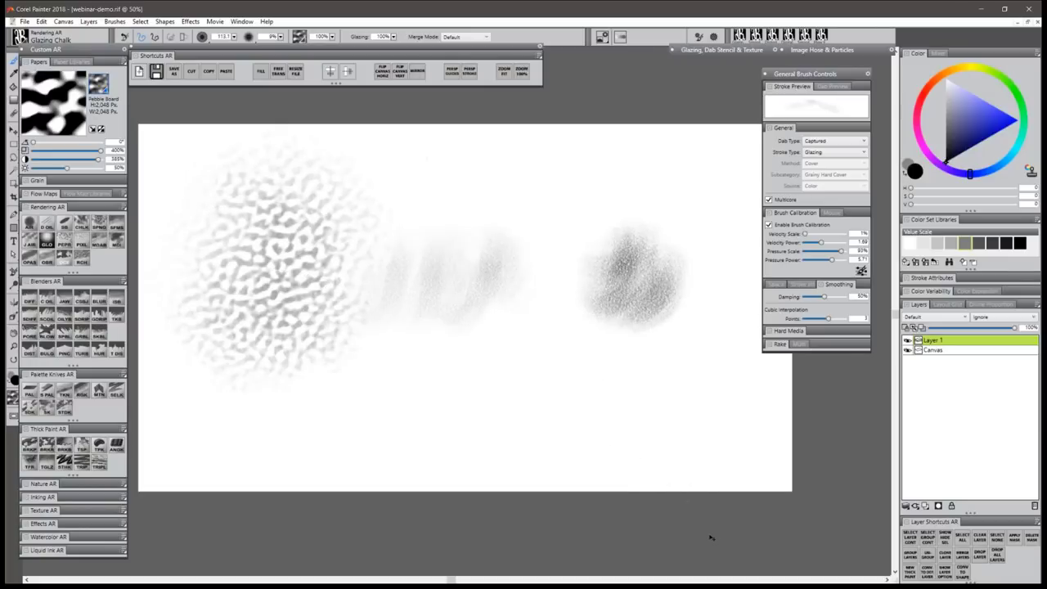
key(ctrl+z)
key(ctrl+z)
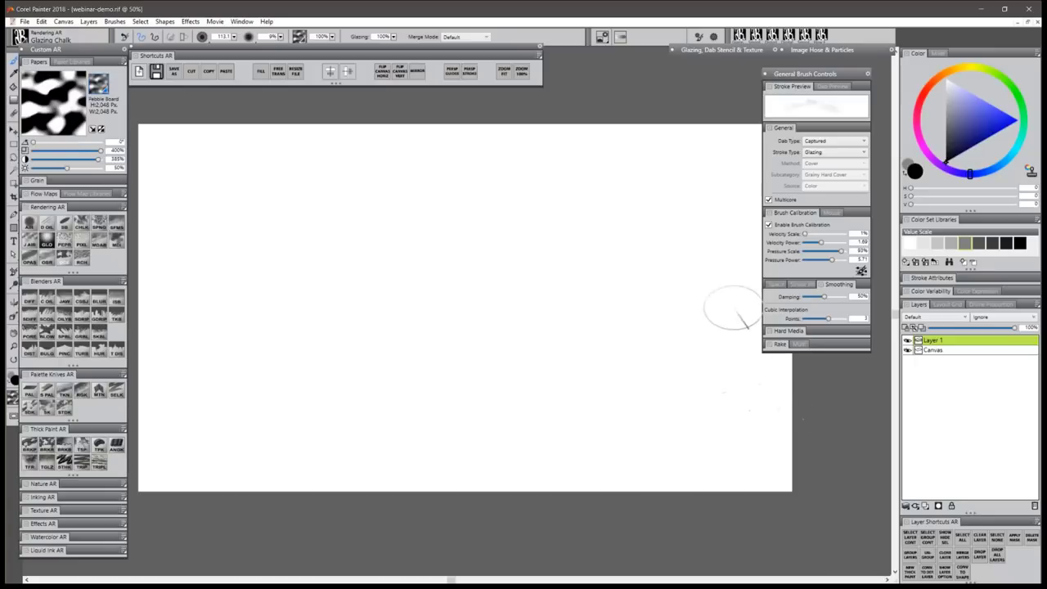
Switch to the workspace that uses the Painter 2018 Brushes library.
click(714, 38)
click(714, 39)
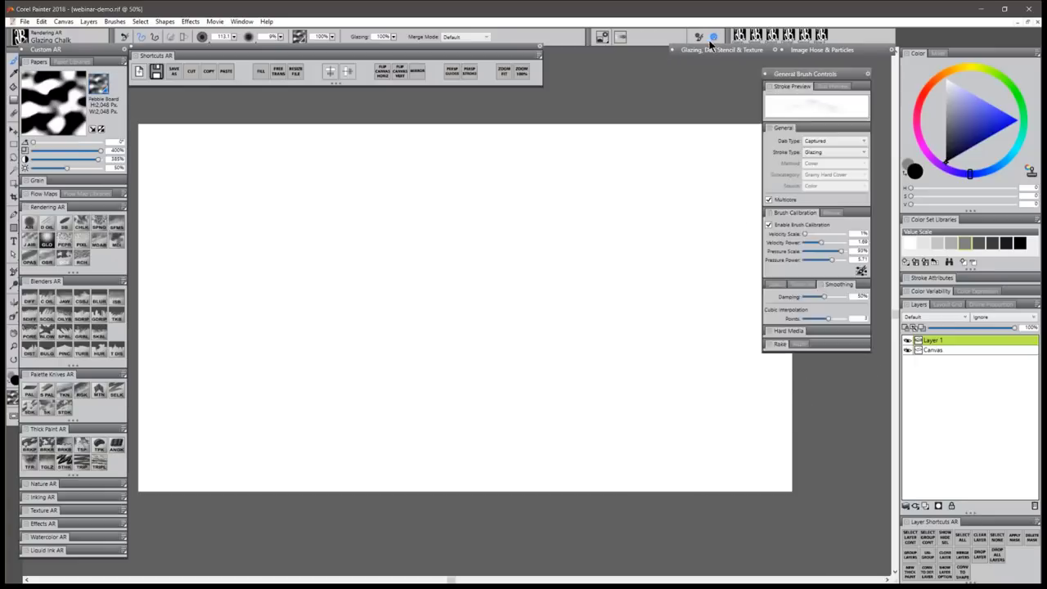
click(242, 21)
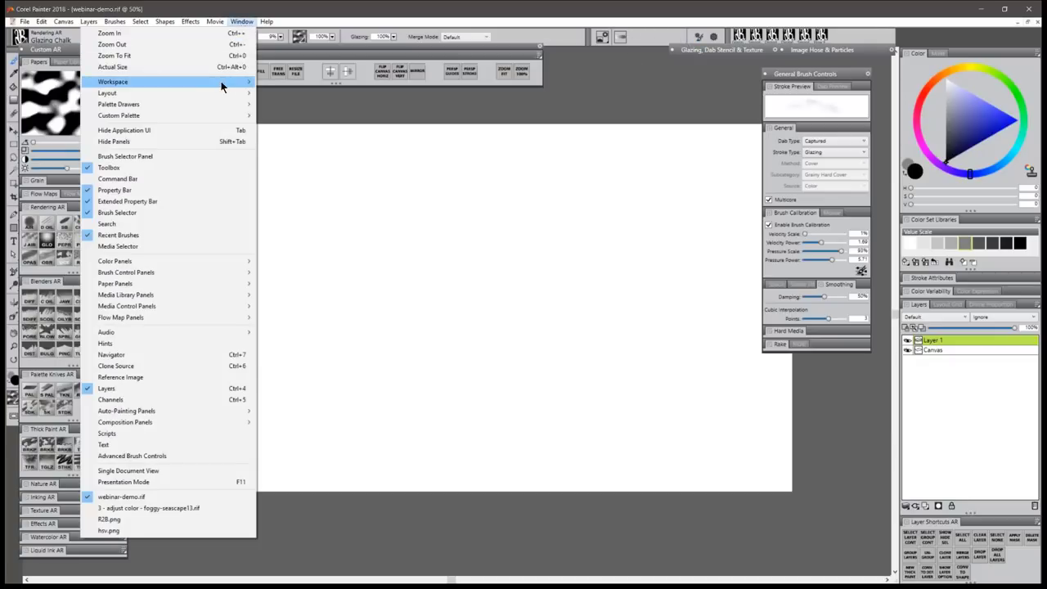
mouse_move(225, 82)
click(281, 141)
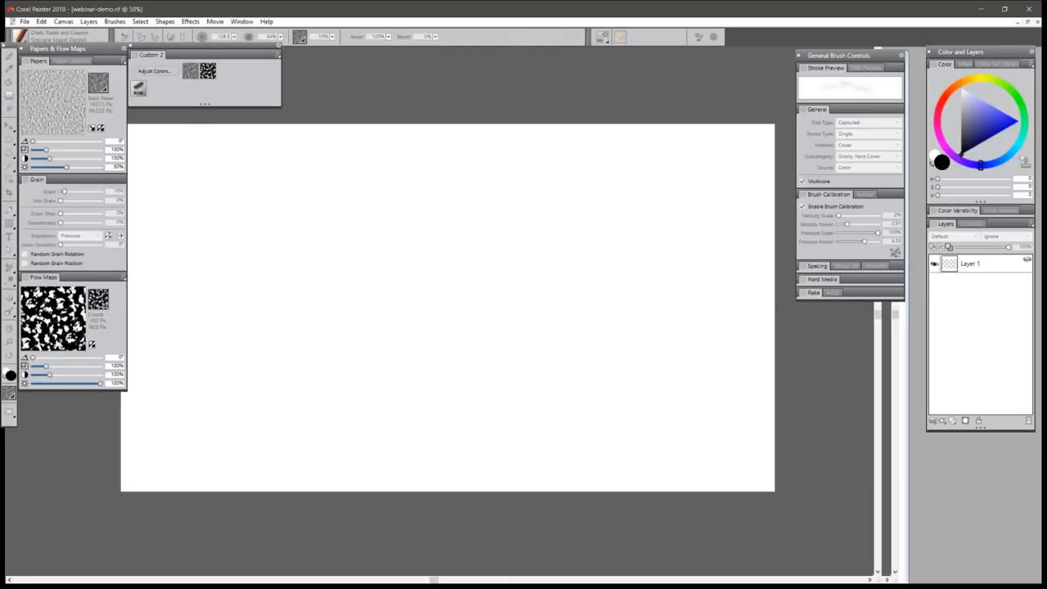
Select the Scratchboard Tool from the recent brushes and name its new variant Scratchboard Tool Custom for saving.
click(20, 36)
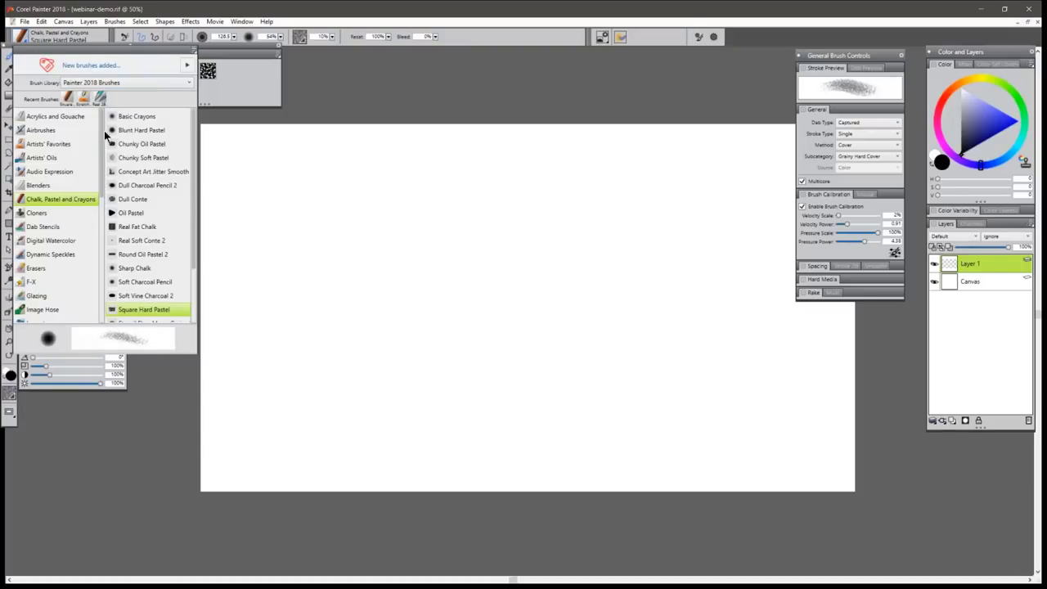
click(82, 100)
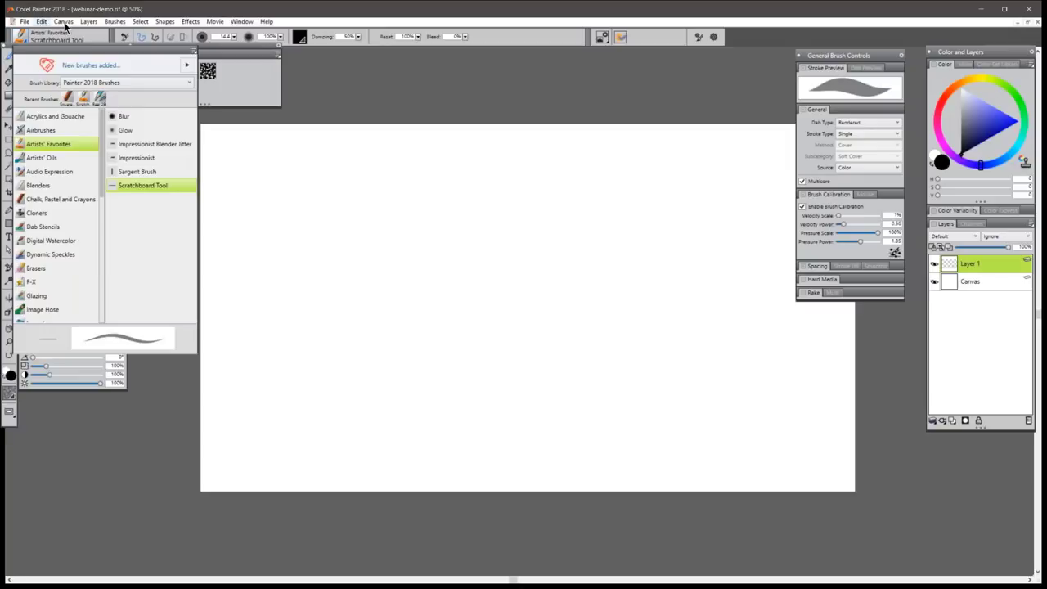
click(115, 24)
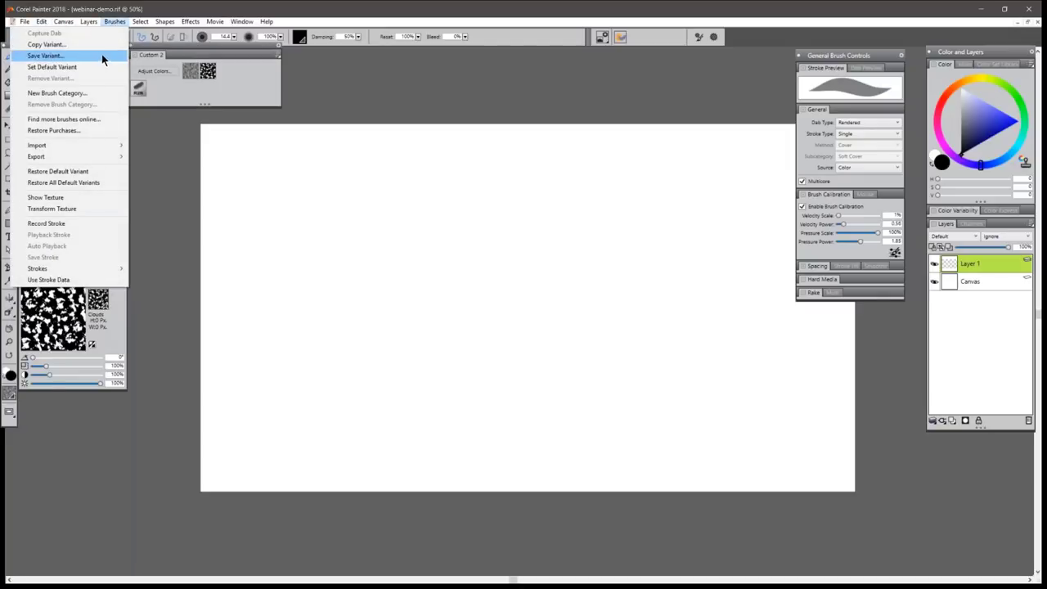
click(102, 54)
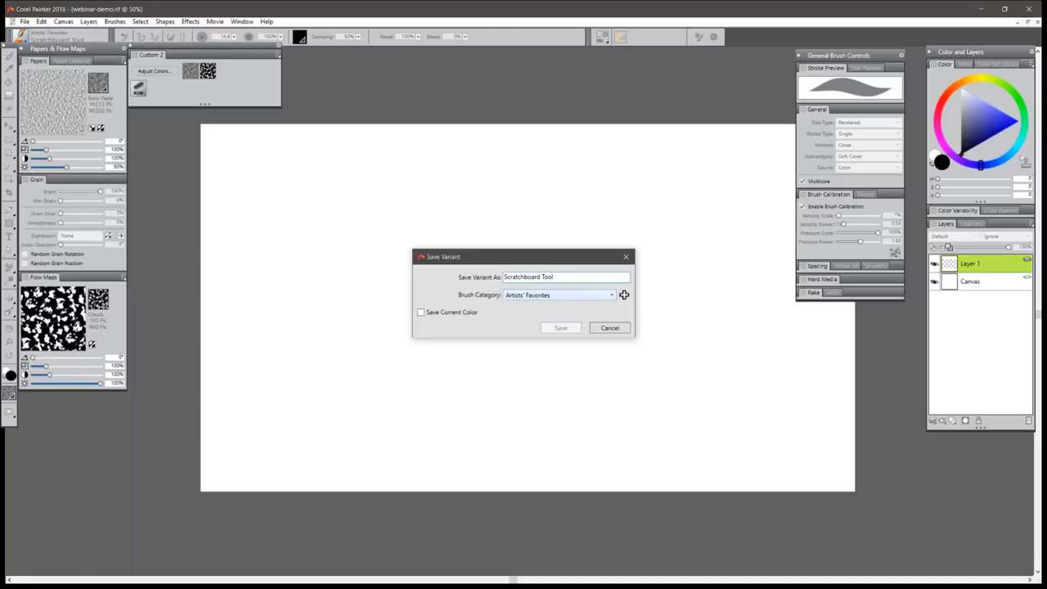
text(Custom)
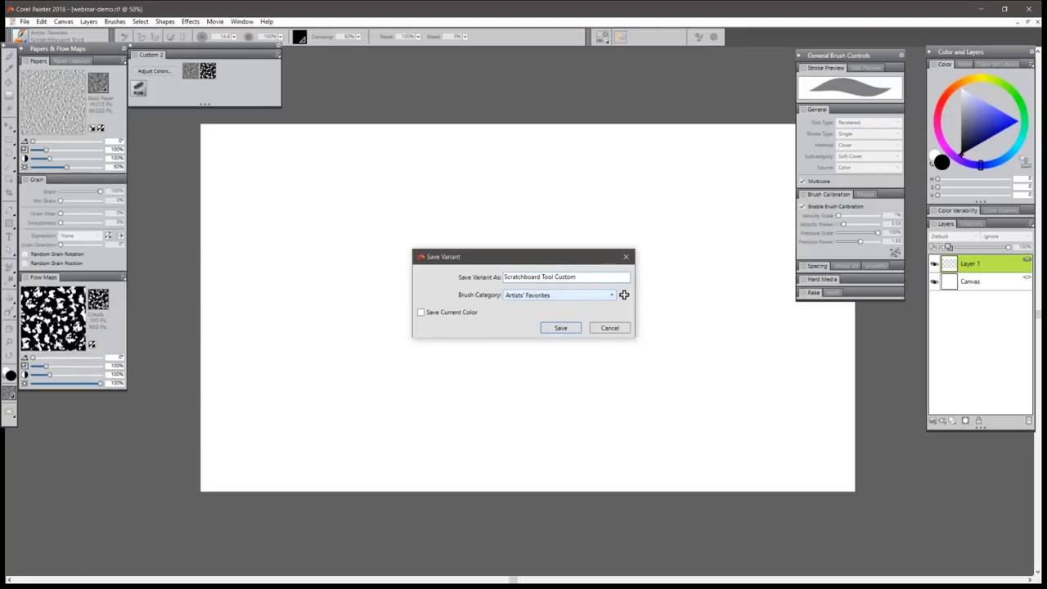
Create a new brush category named Custom and save the Scratchboard Tool Custom variant in it.
click(532, 294)
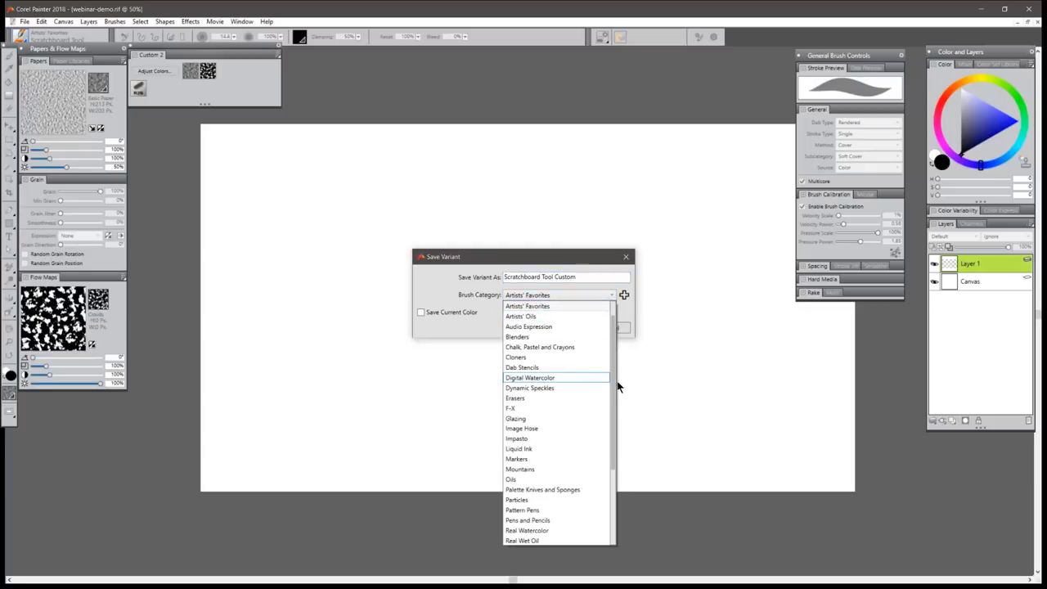
mouse_move(612, 380)
mouse_down()
mouse_move(617, 483)
mouse_move(615, 305)
mouse_up()
click(626, 309)
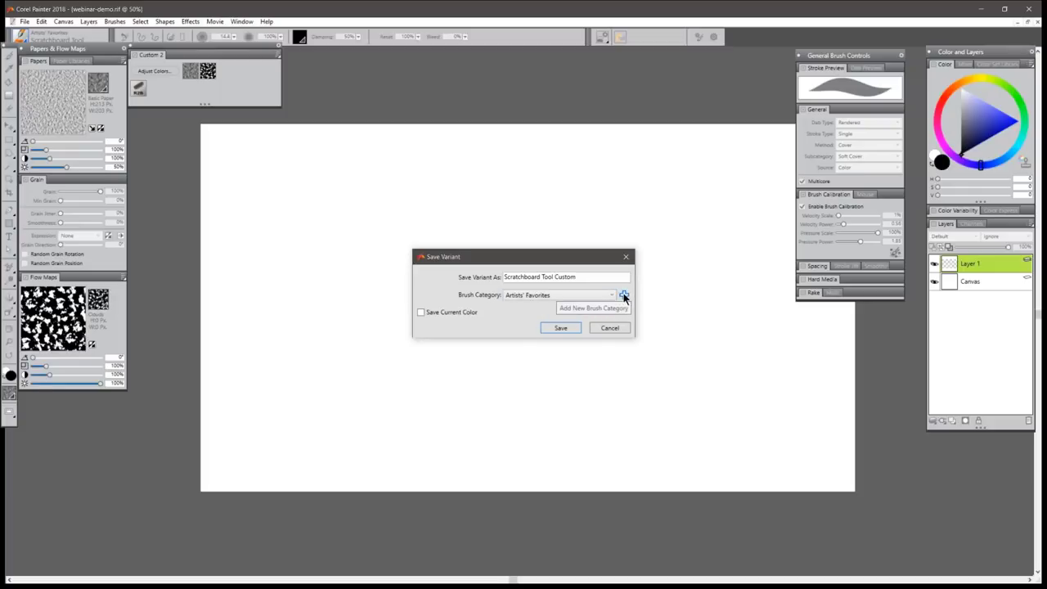
click(623, 295)
text(Cu)
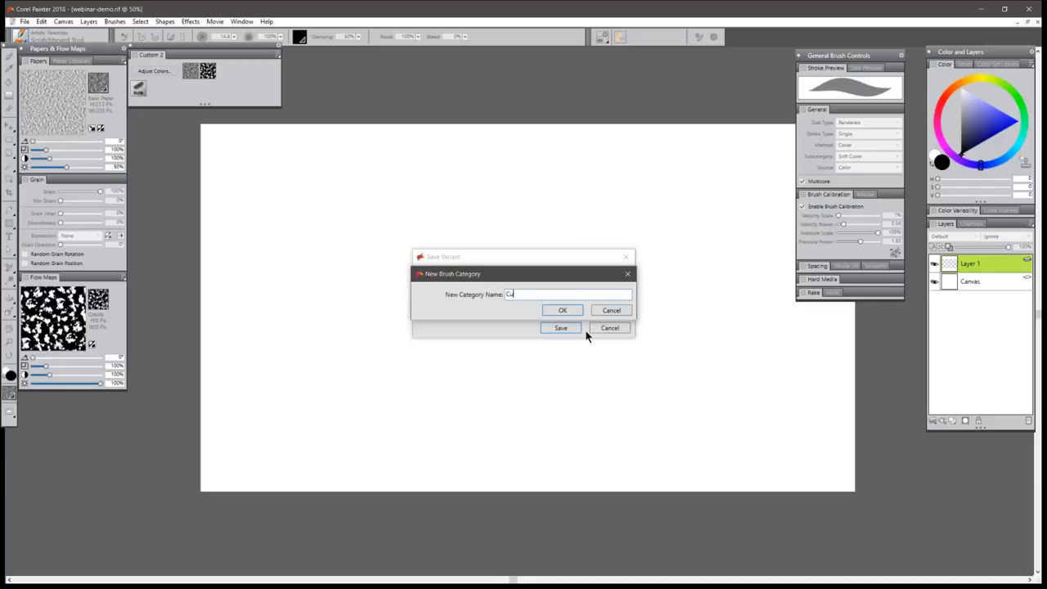
text(stom)
key(Return)
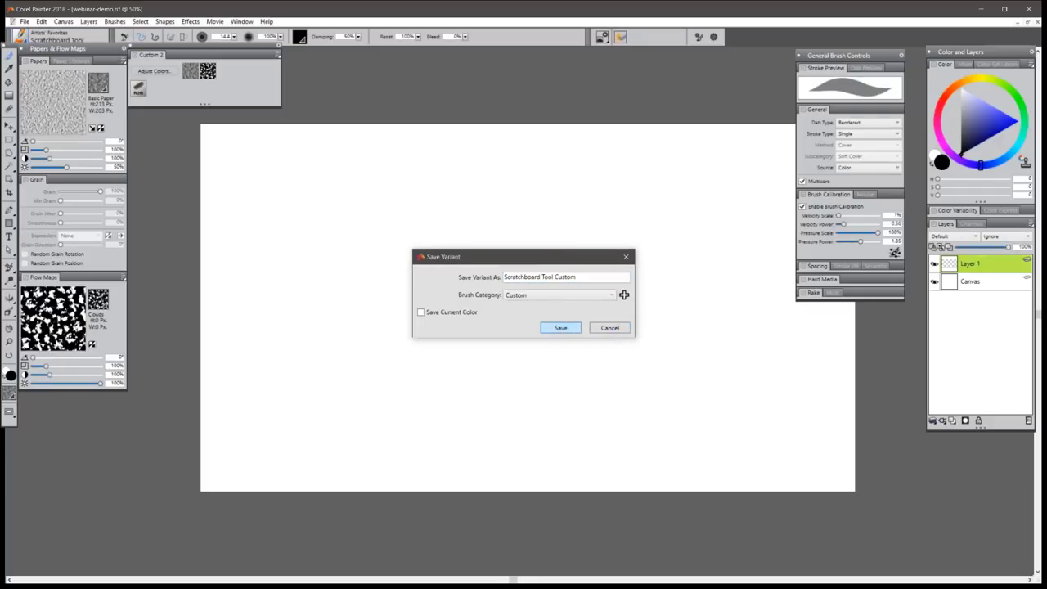
click(561, 328)
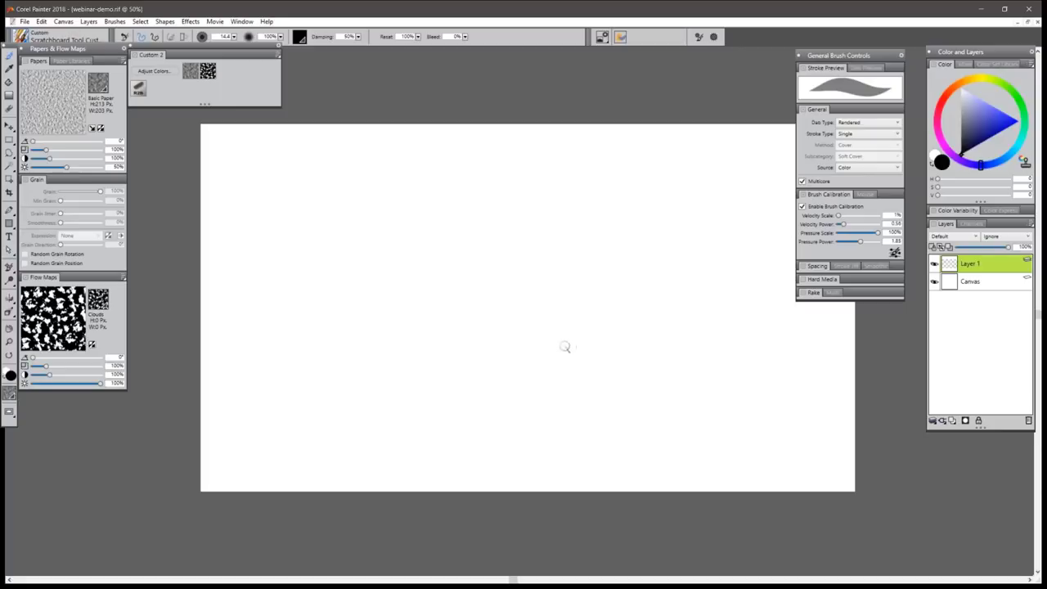
Start setting a custom icon for Scratchboard Tool Custom and browse to the 2018 folder inside brush icons.
click(31, 37)
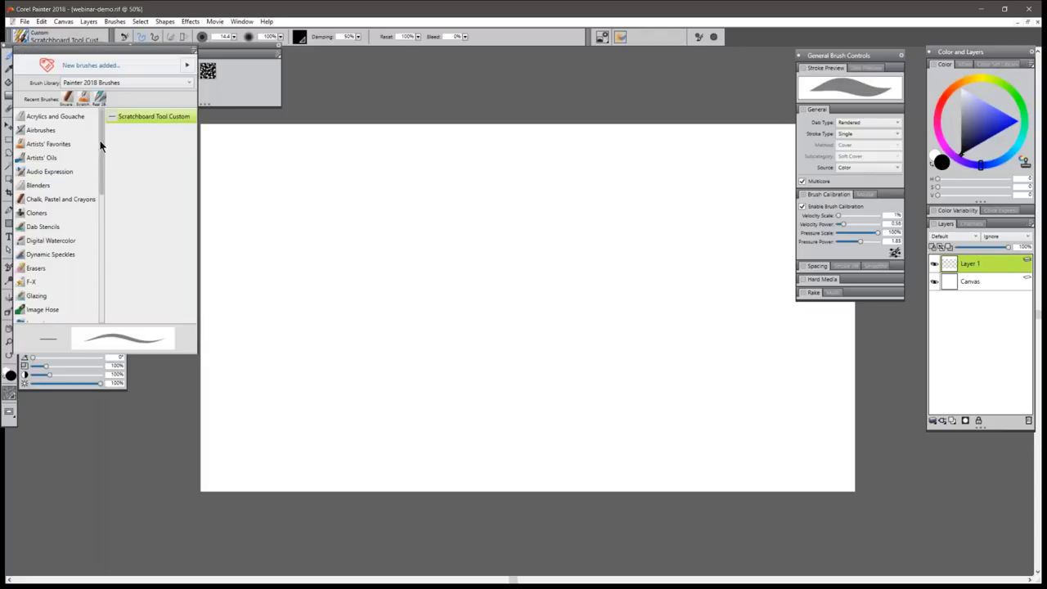
drag(100, 145, 102, 280)
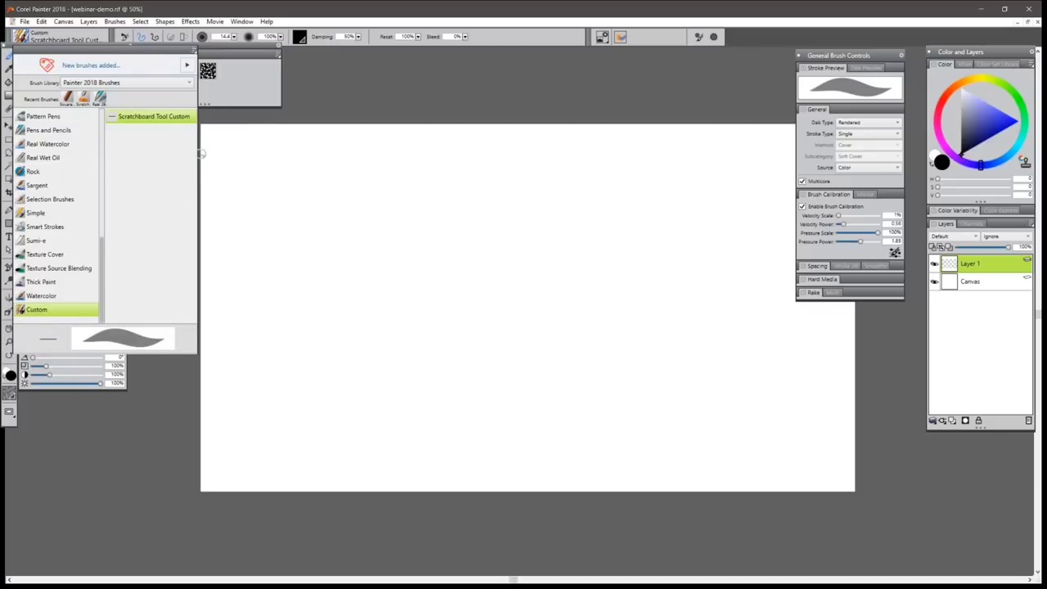
right_click(111, 119)
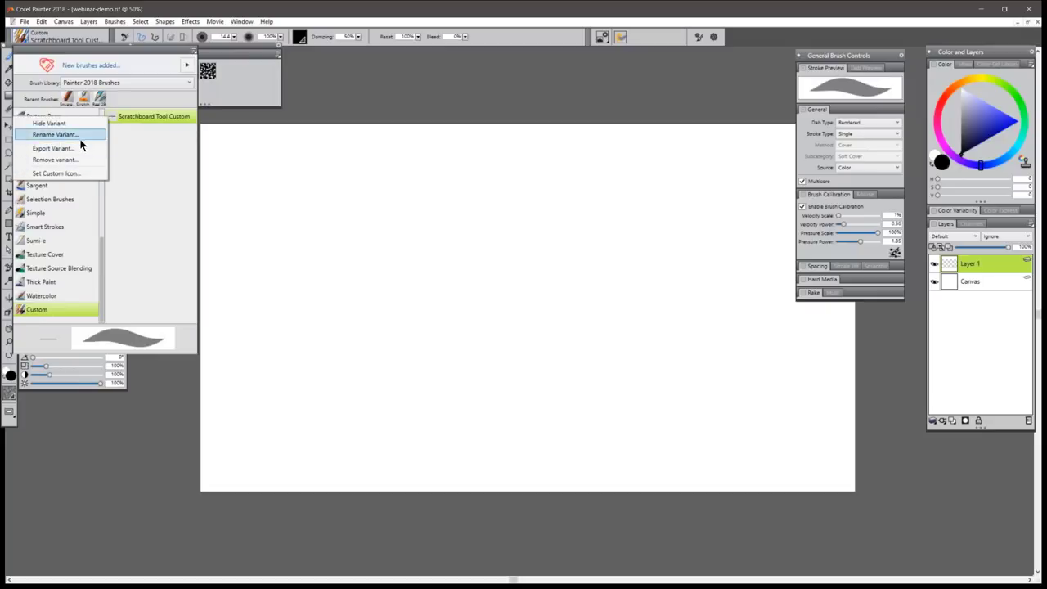
click(73, 175)
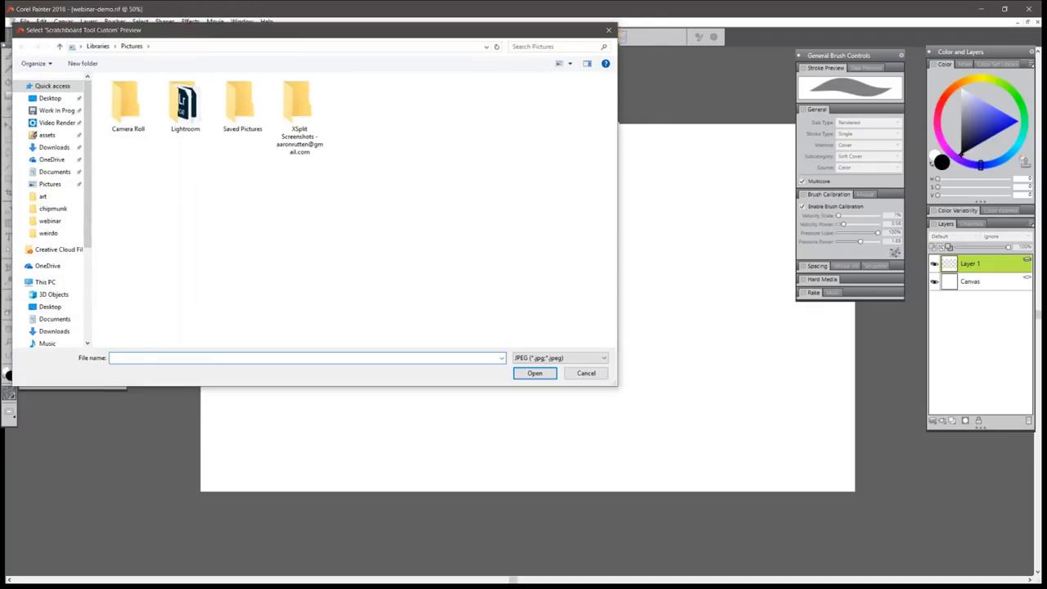
drag(314, 30, 314, 0)
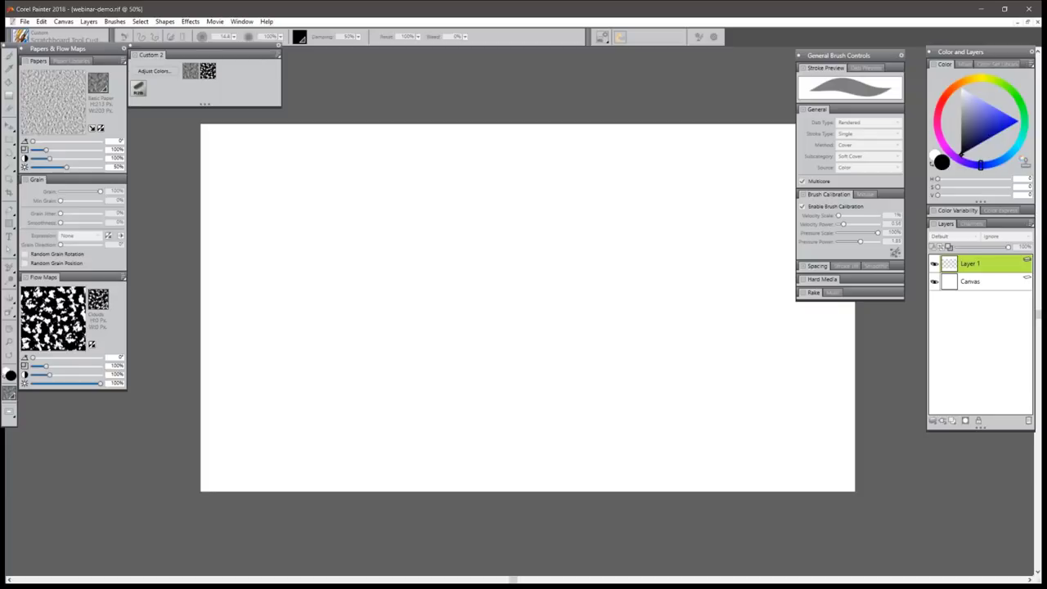
drag(314, 0, 301, 103)
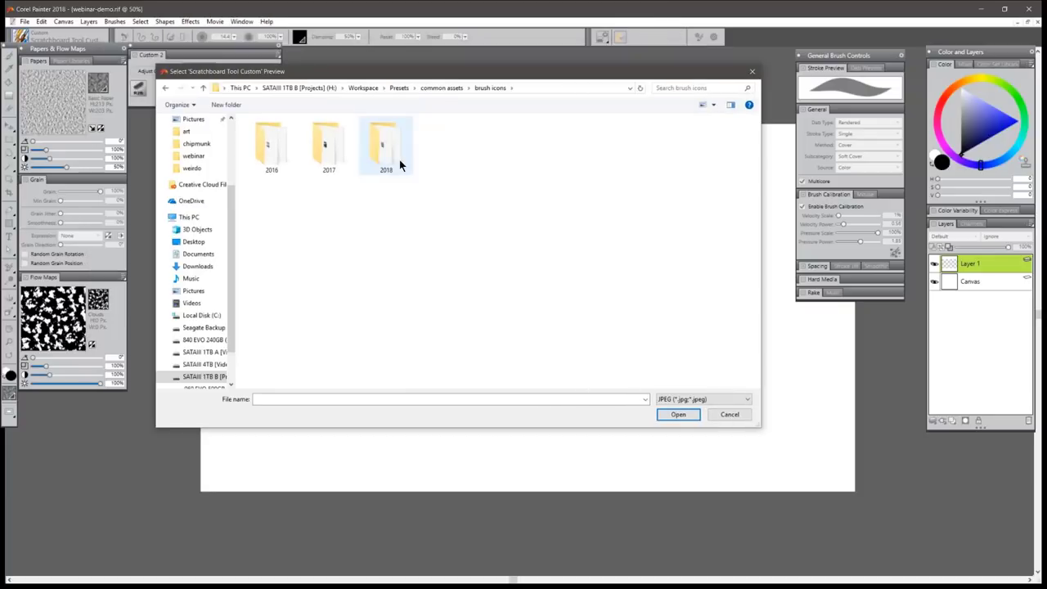
double_click(400, 159)
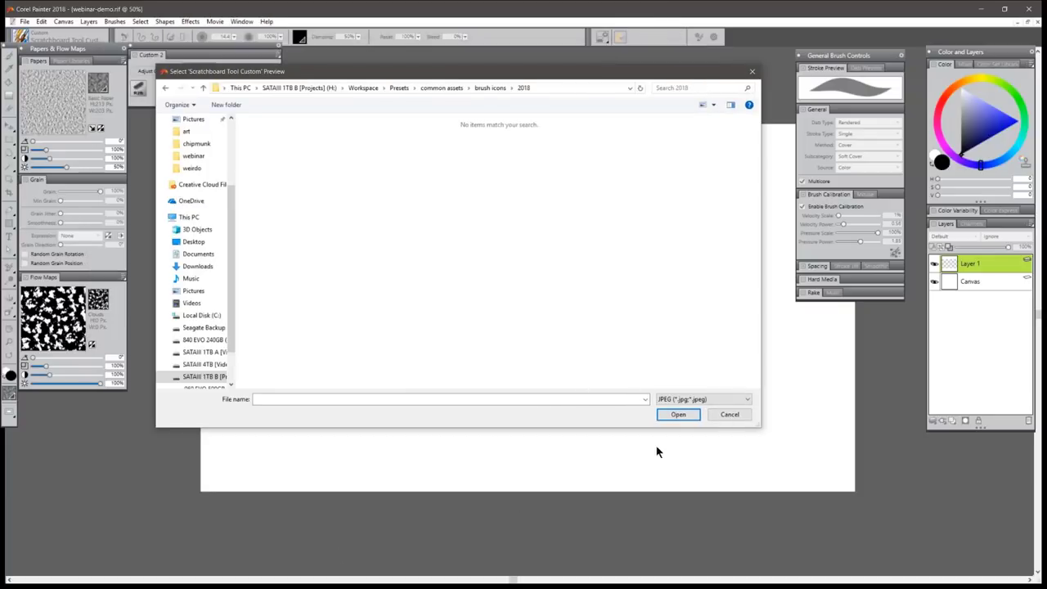
Filter the icon files to PNG and apply the ANGK image as the variant's custom icon.
click(675, 411)
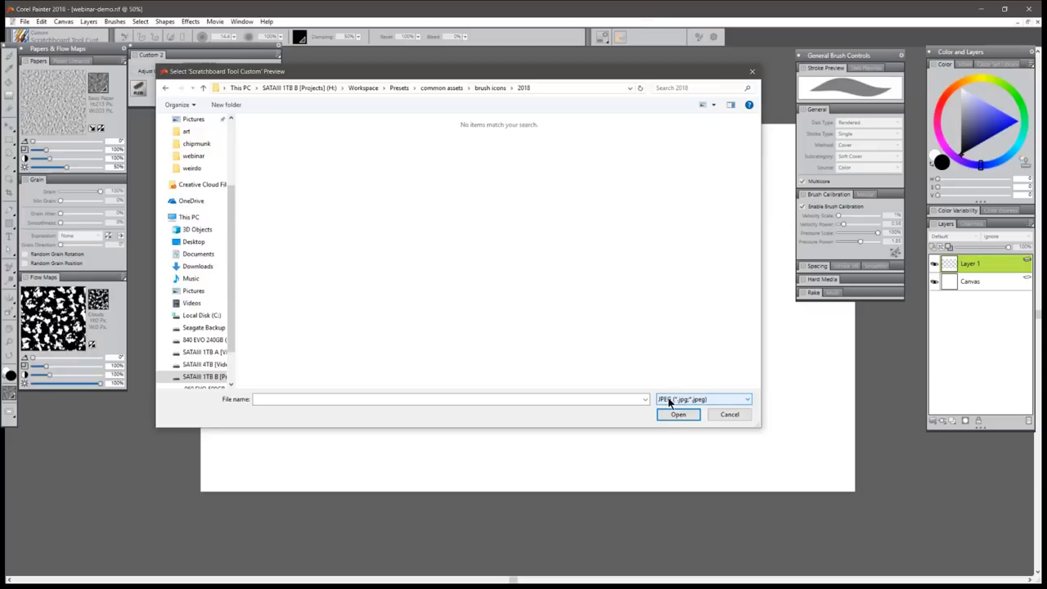
click(439, 152)
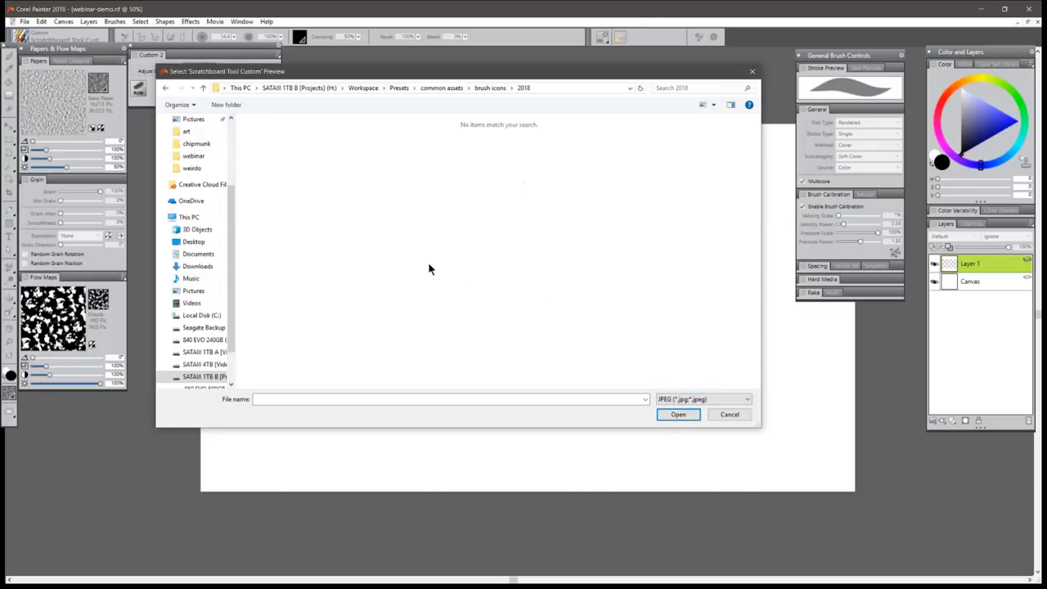
click(673, 400)
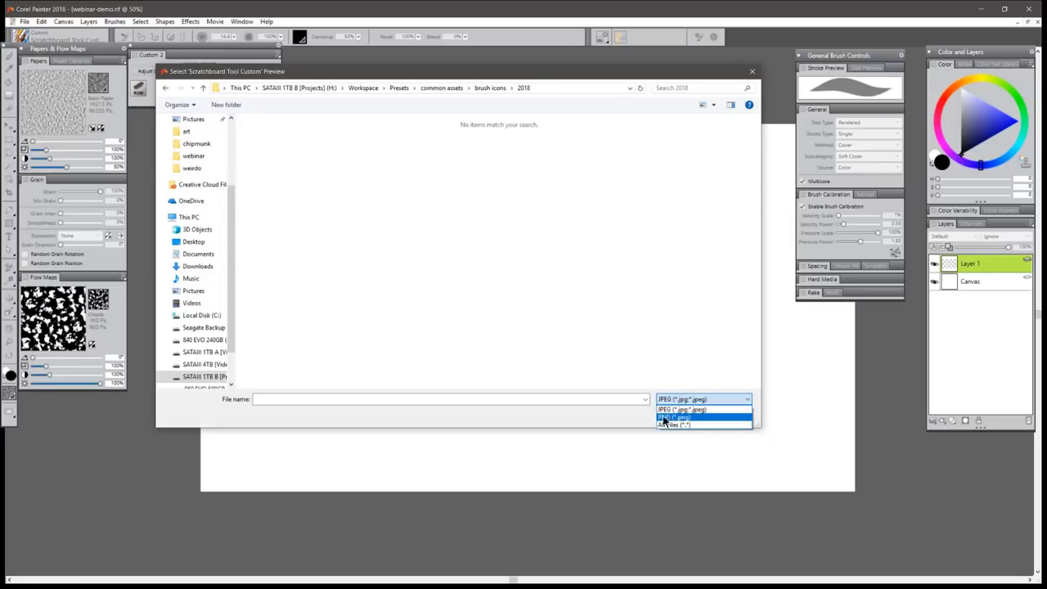
click(664, 418)
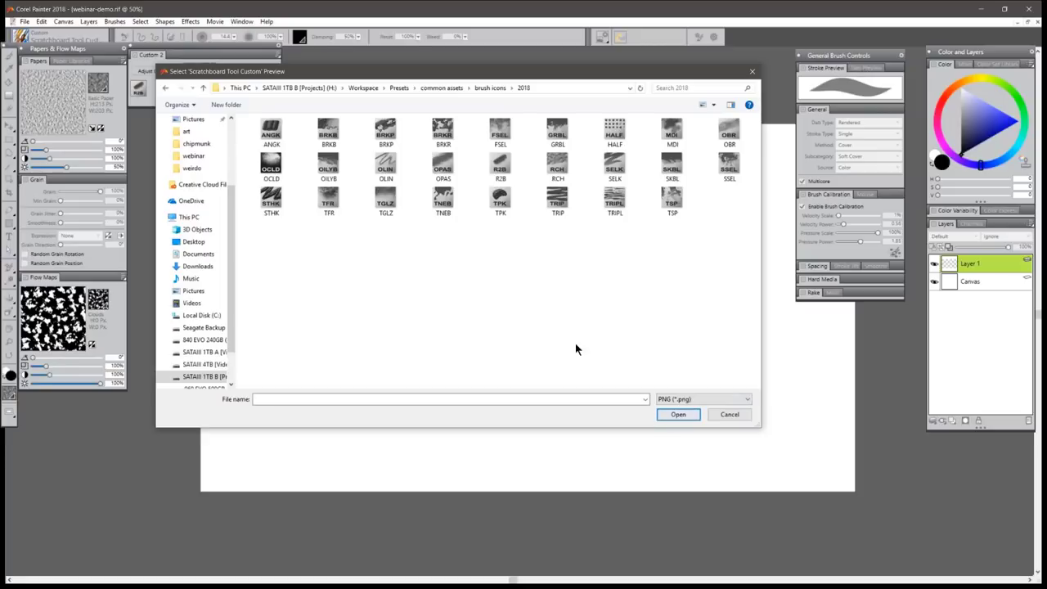
click(280, 136)
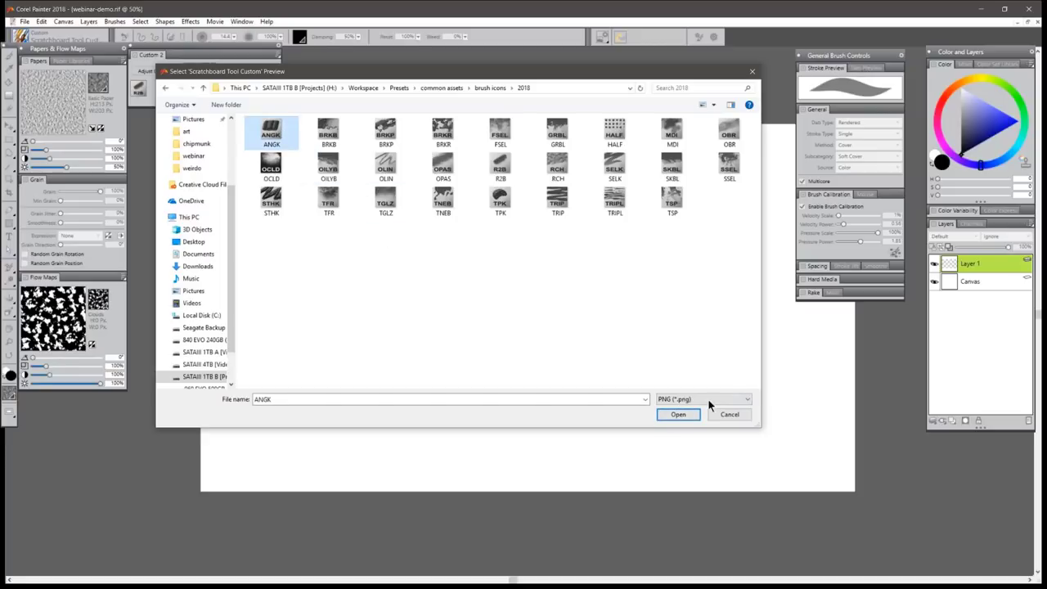
click(678, 414)
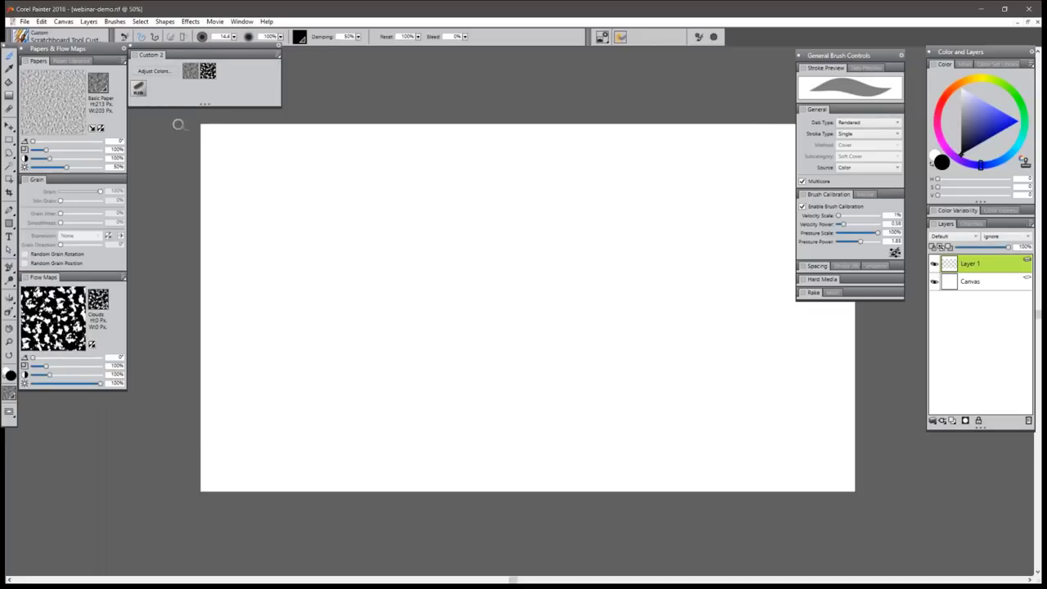
Select Scratchboard Tool Custom from the Custom category and view its brush export dialog without saving a file.
click(23, 36)
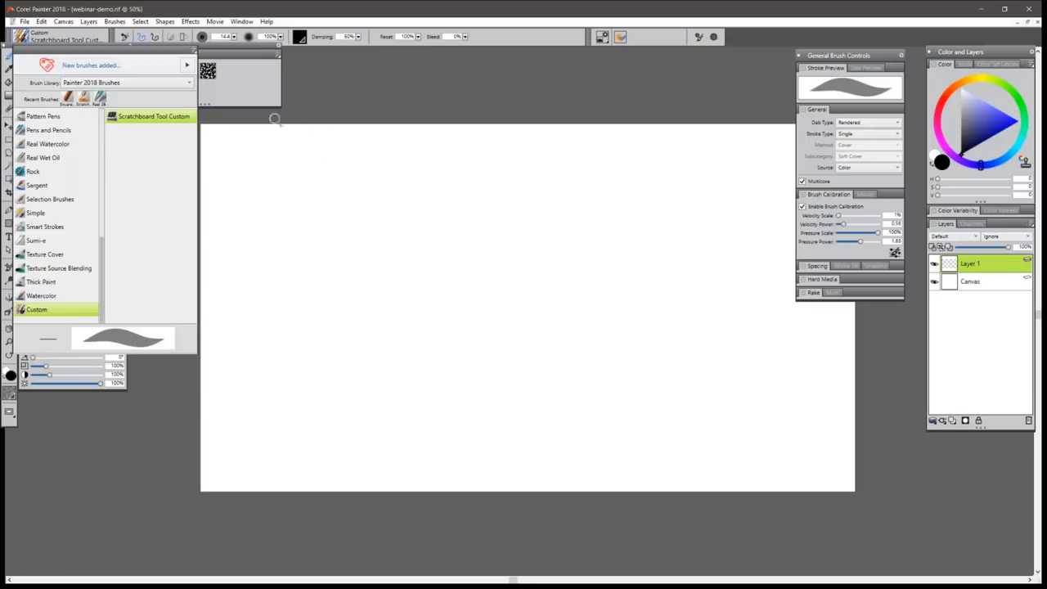
click(155, 118)
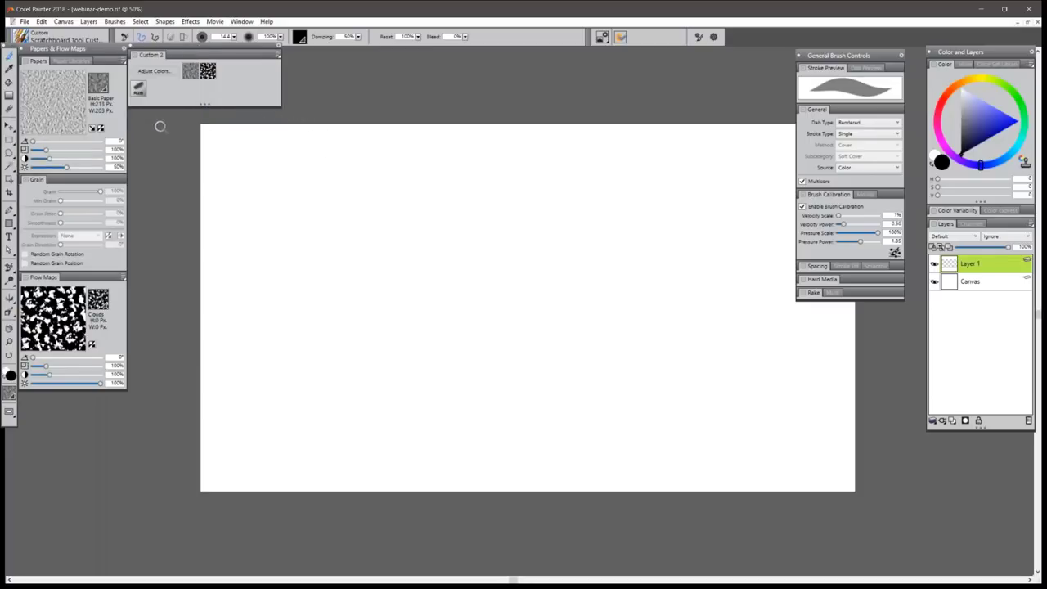
click(113, 23)
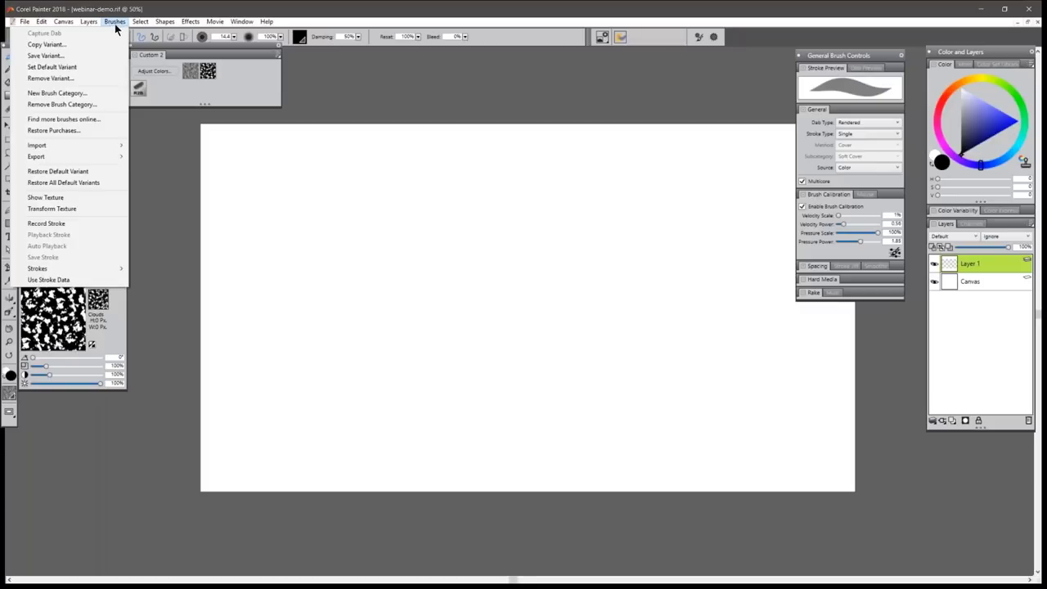
mouse_move(108, 158)
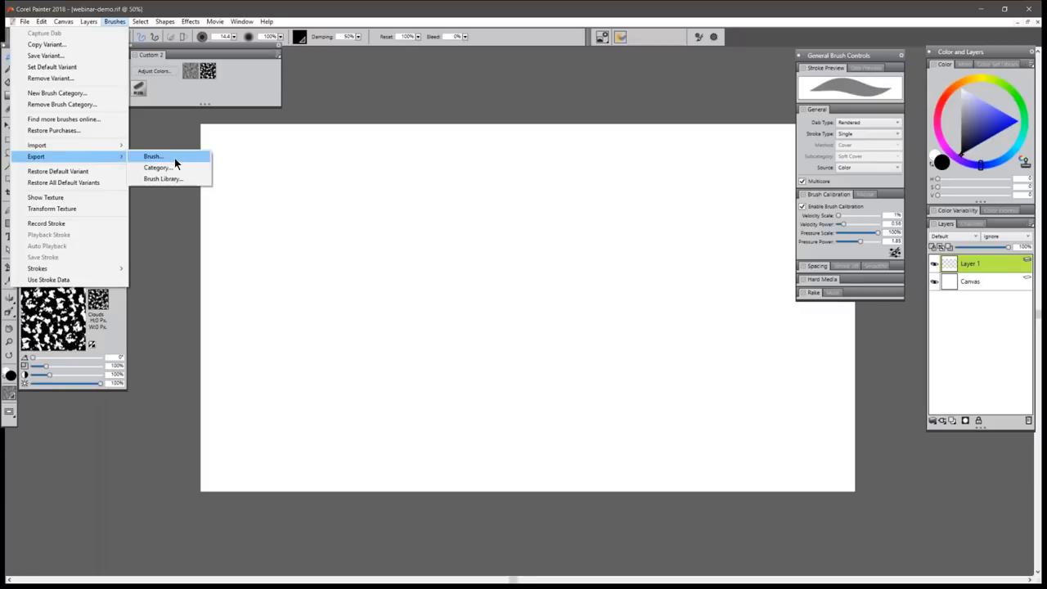
click(174, 159)
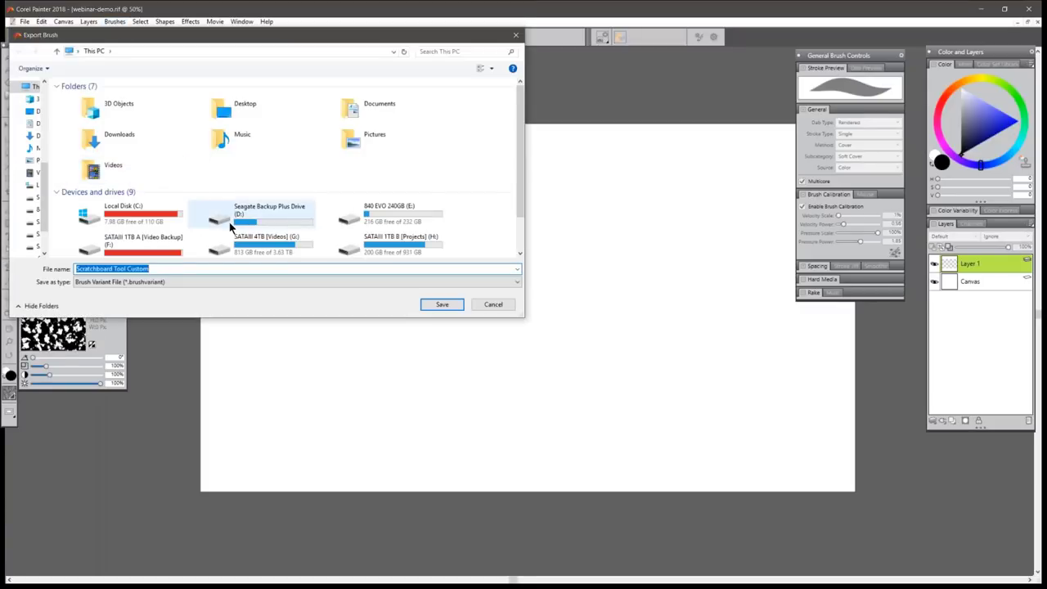
click(493, 304)
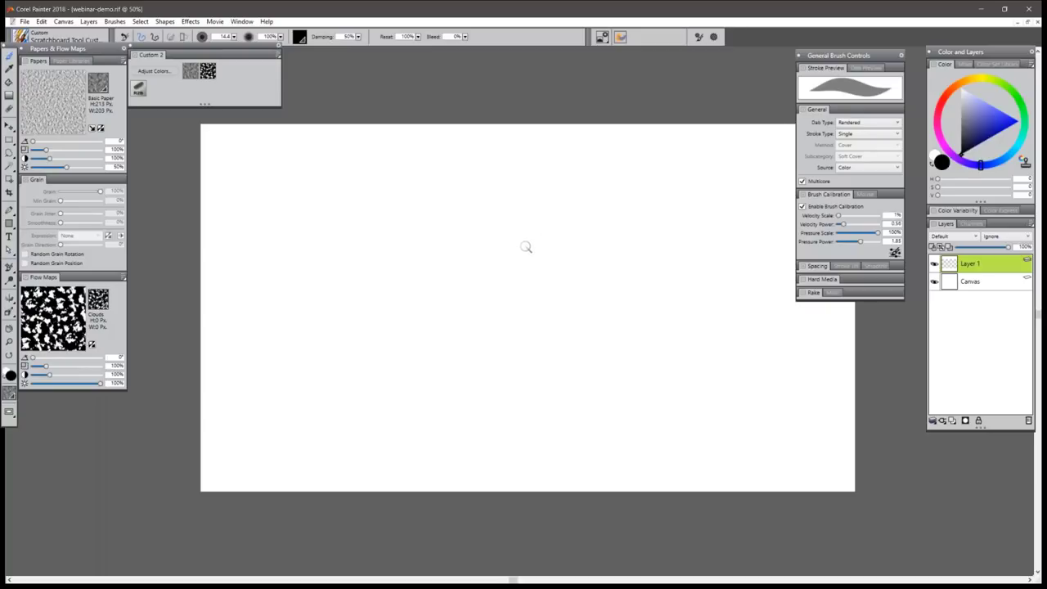
View the dialogs for exporting and importing a workspace, cancelling both without saving or opening a workspace file.
click(242, 22)
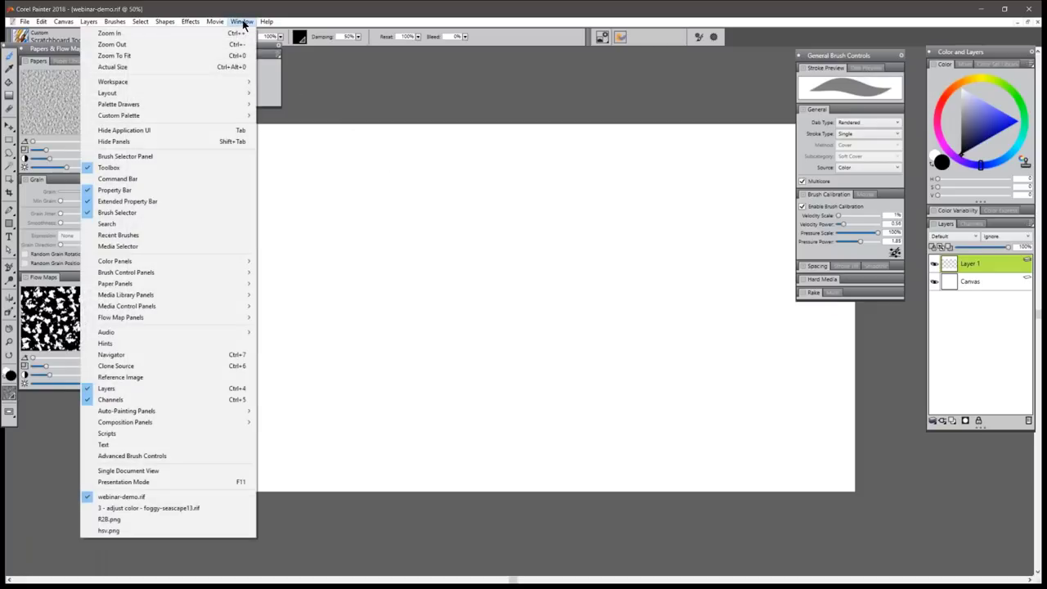
mouse_move(230, 85)
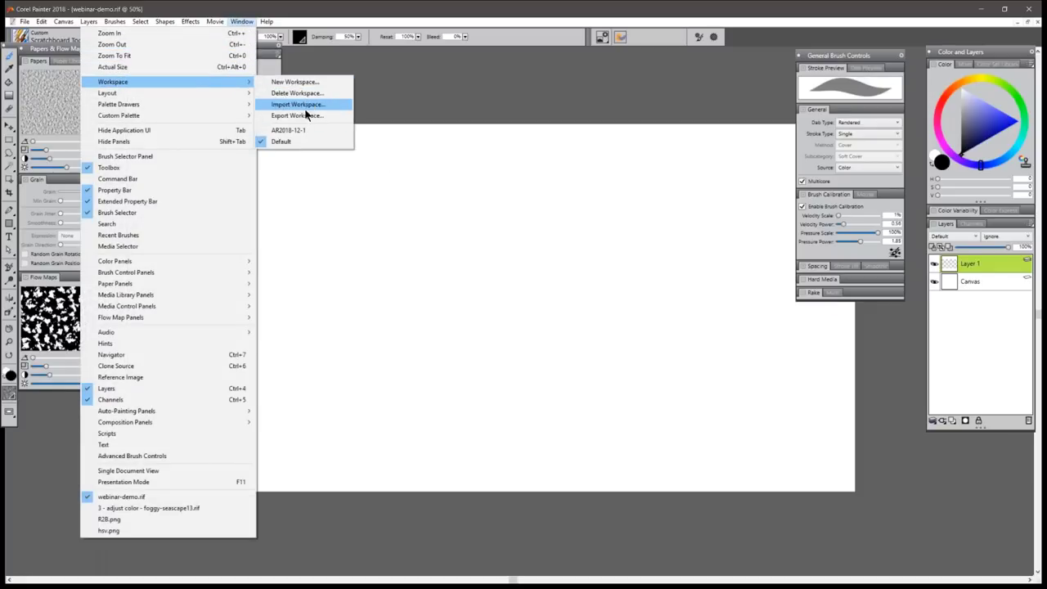
click(305, 119)
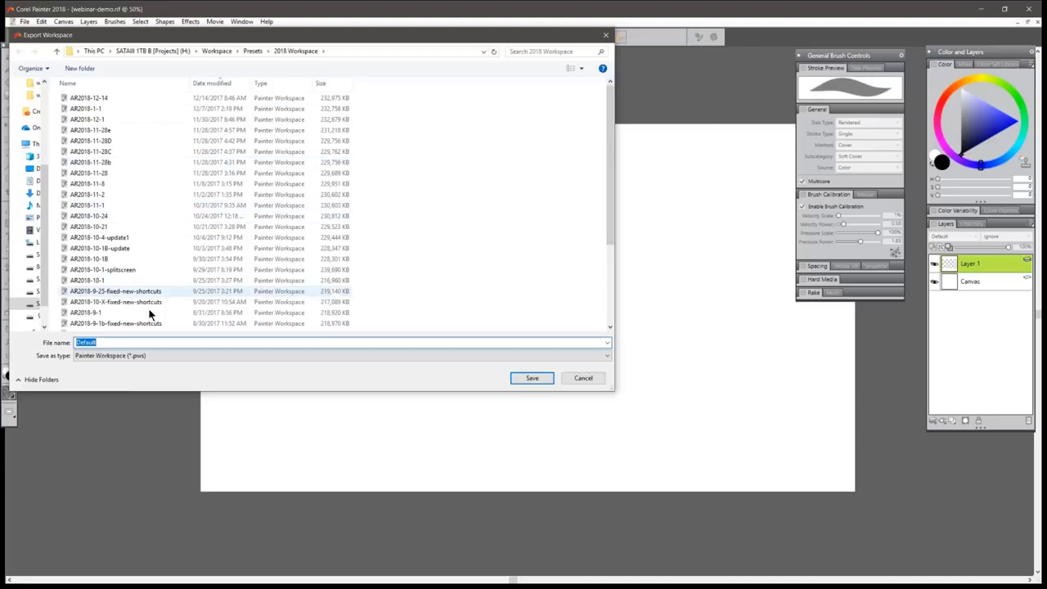
click(583, 378)
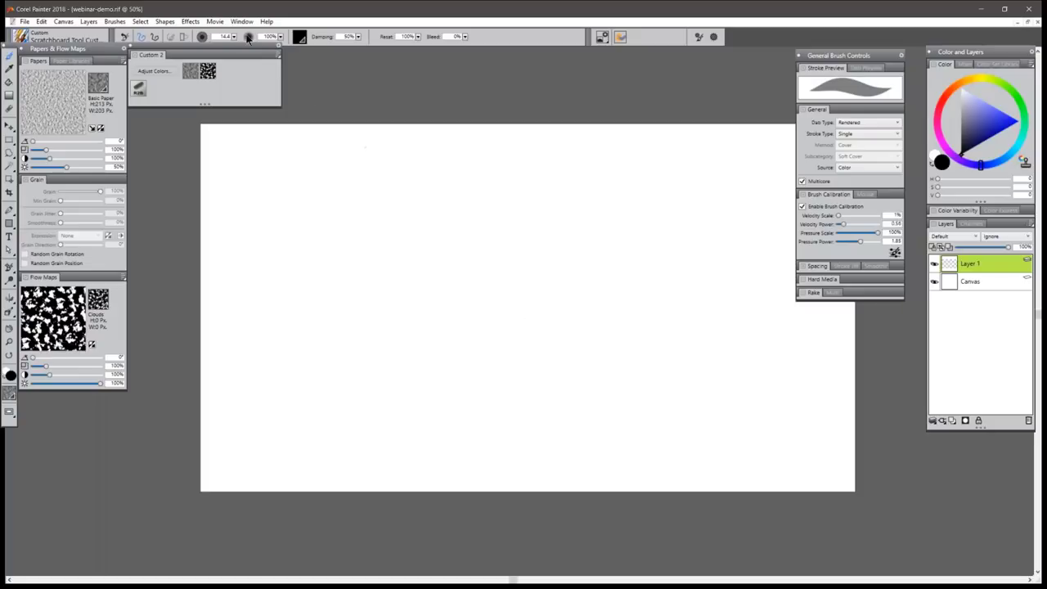
click(242, 21)
mouse_move(223, 82)
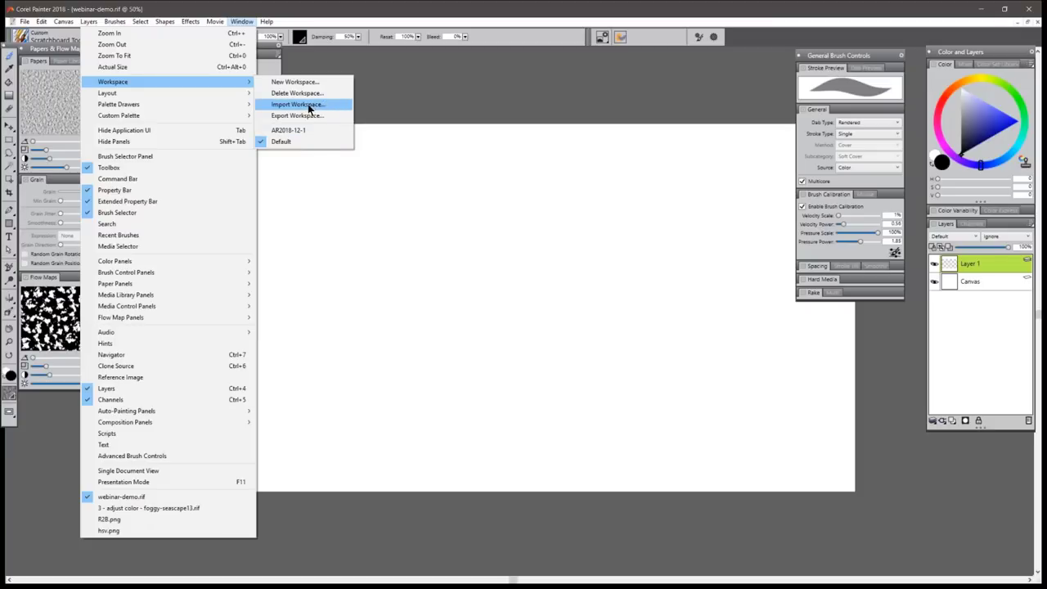
click(309, 106)
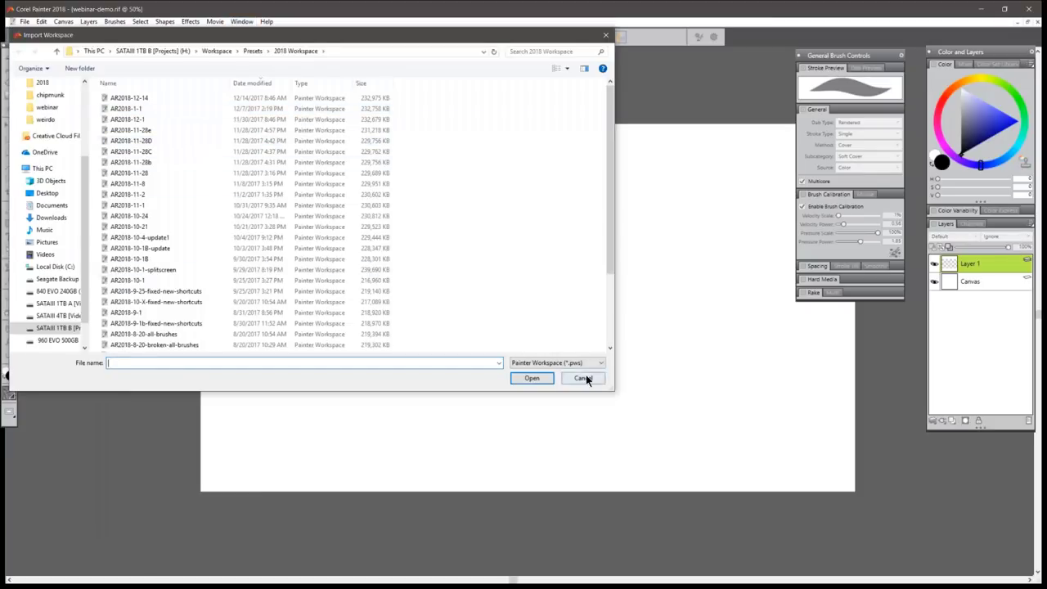
click(583, 377)
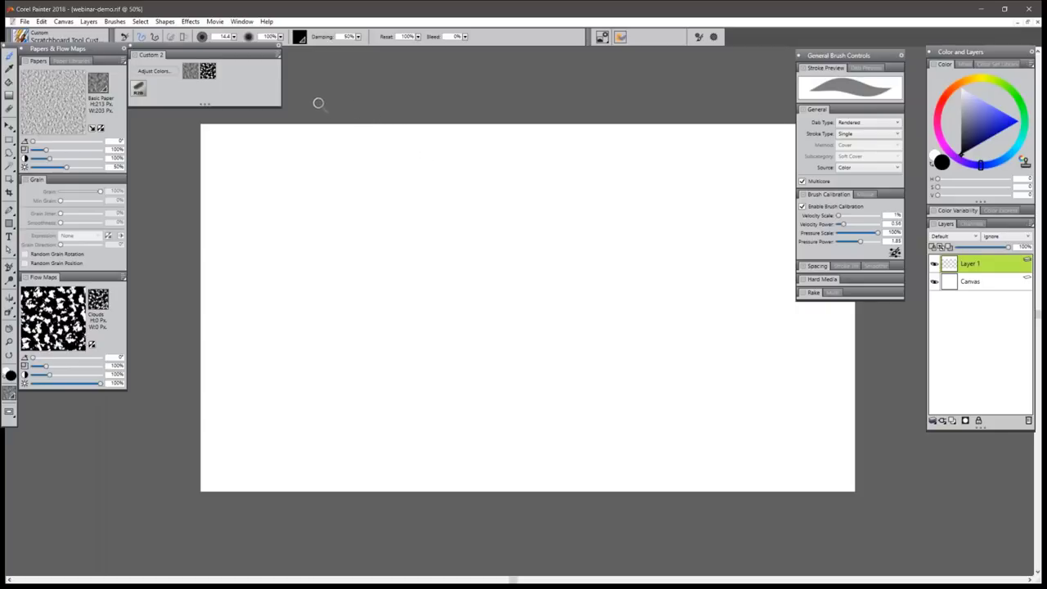
Select Custom 2 in the Custom Palette Organizer and view the dialog for saving it as a BOX file, cancelling without saving.
click(243, 23)
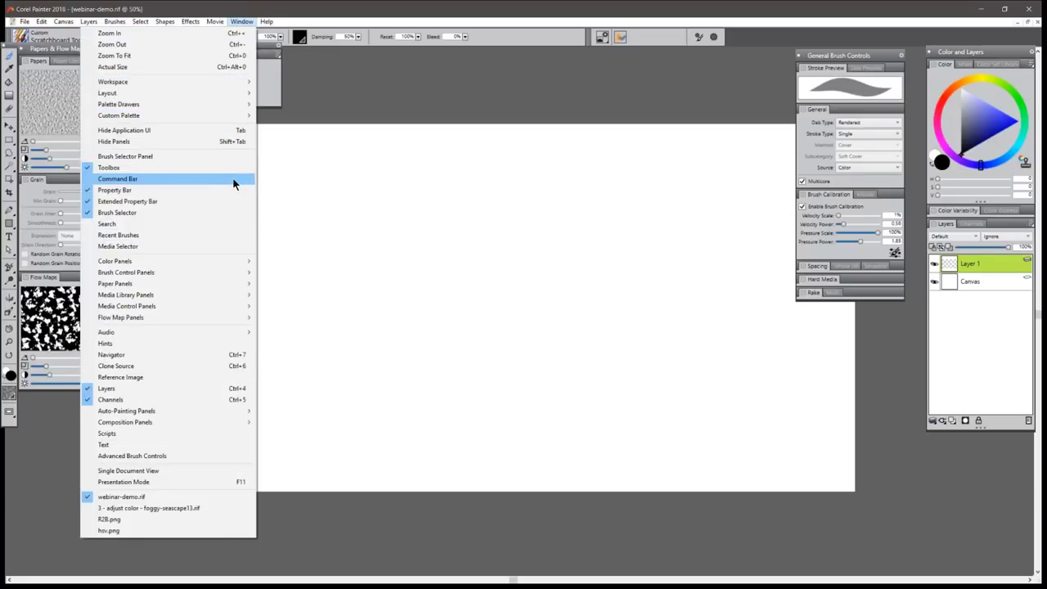
mouse_move(238, 263)
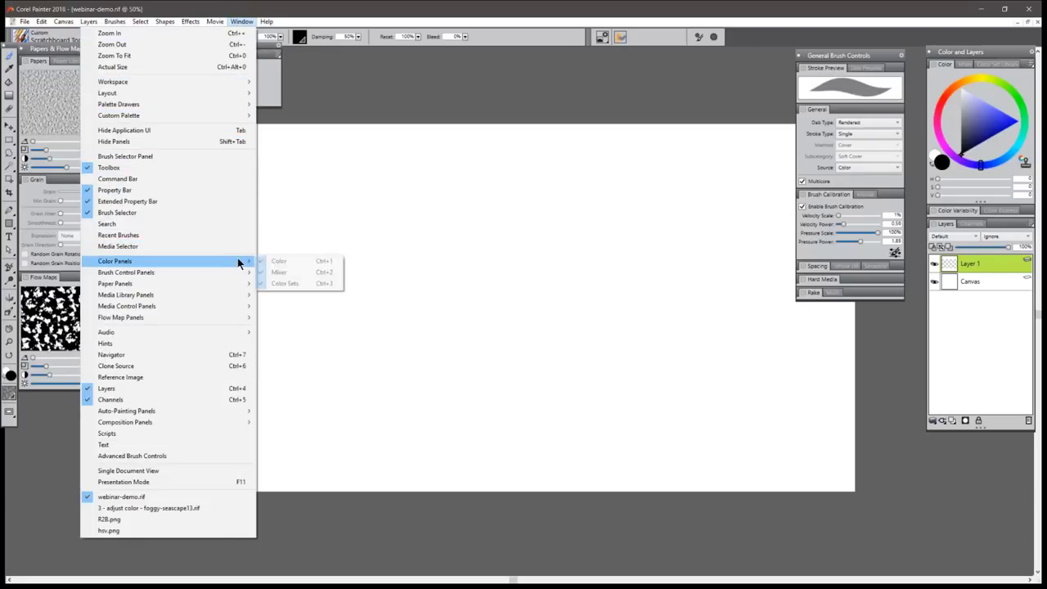
mouse_move(218, 121)
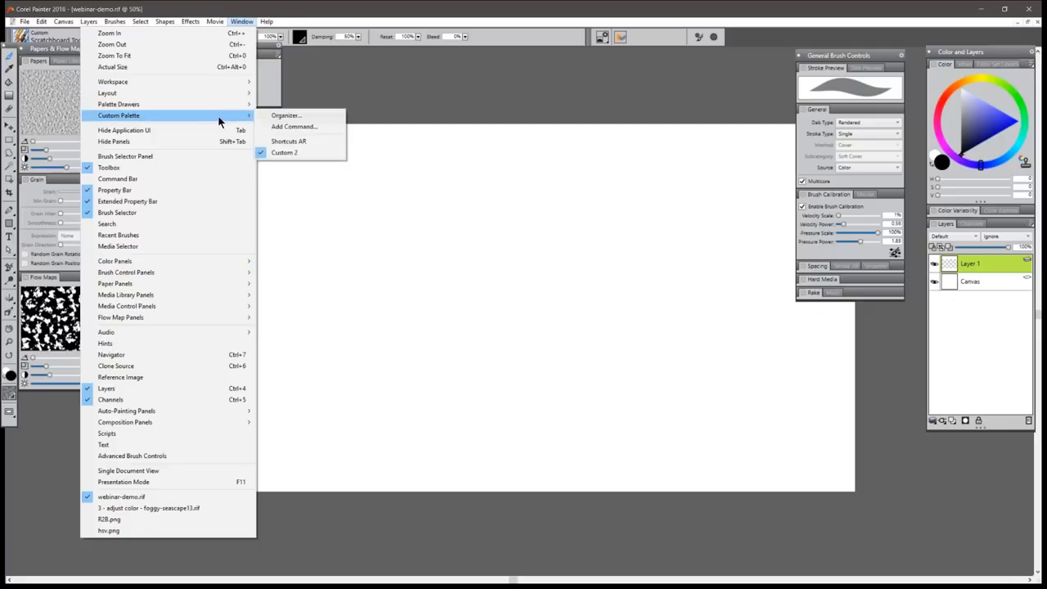
click(316, 117)
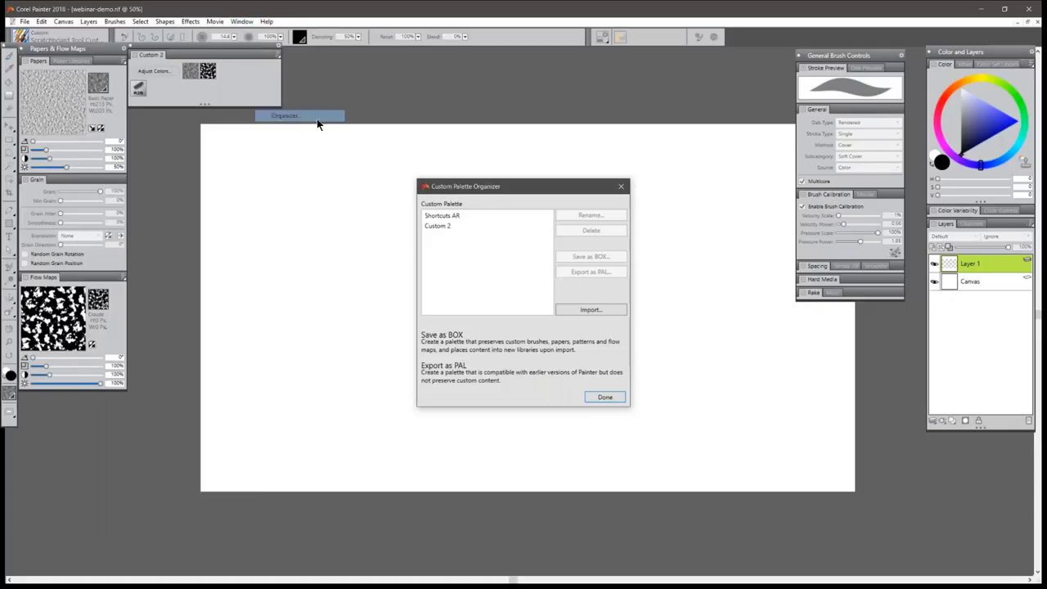
click(438, 228)
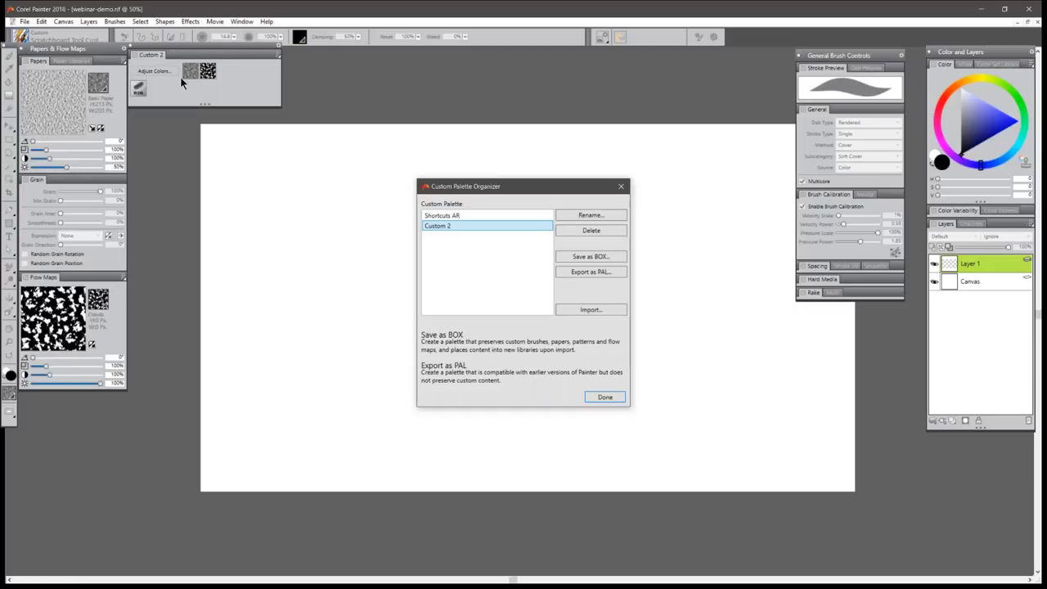
click(592, 257)
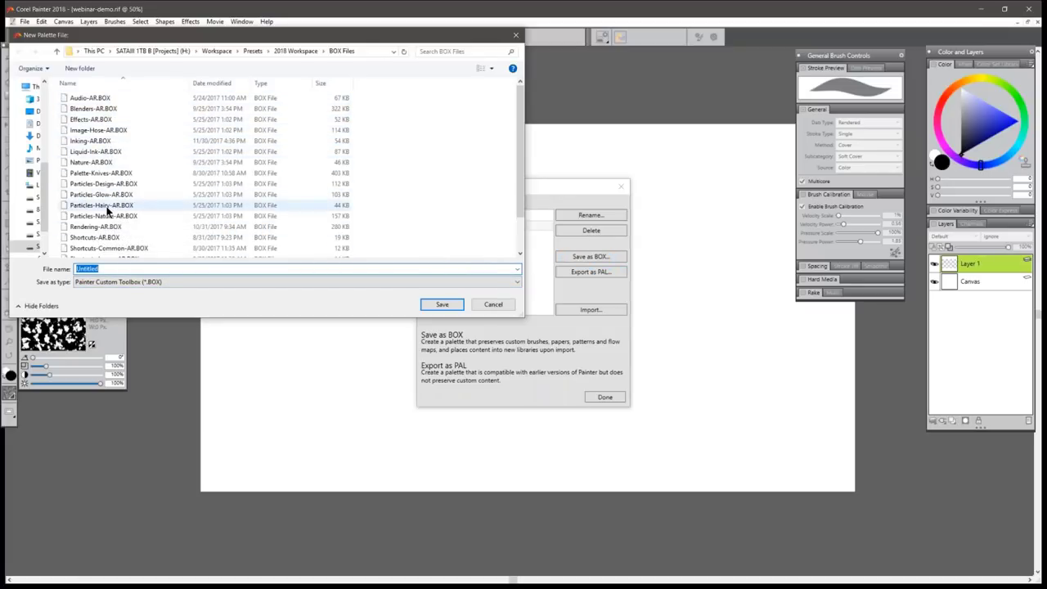
click(494, 304)
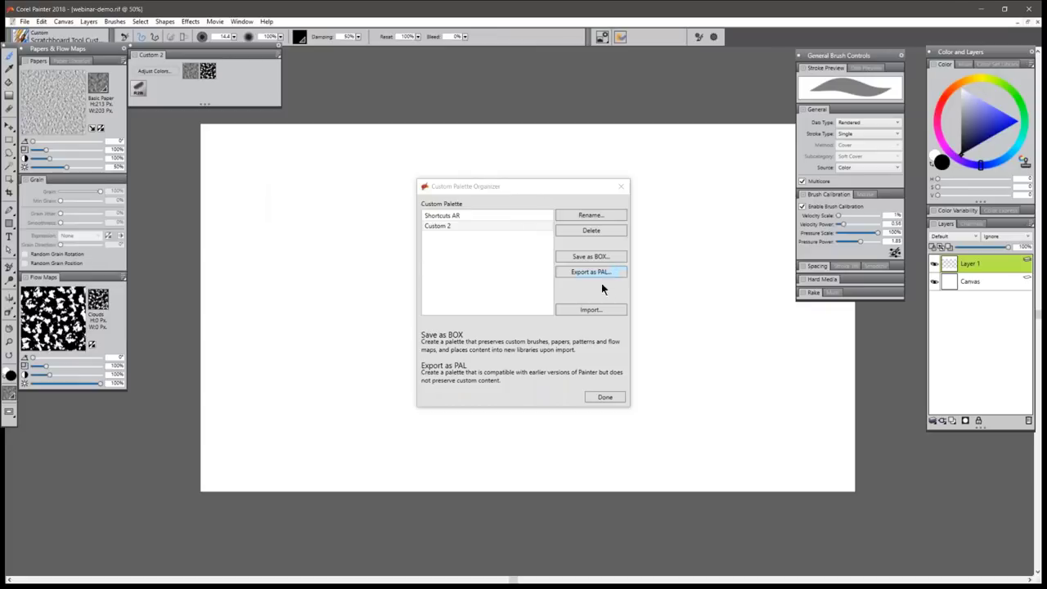
Import the Palette-Knives-AR.BOX custom palette, position it at the canvas's upper-left edge and enlarge it to fit both brush rows.
click(591, 311)
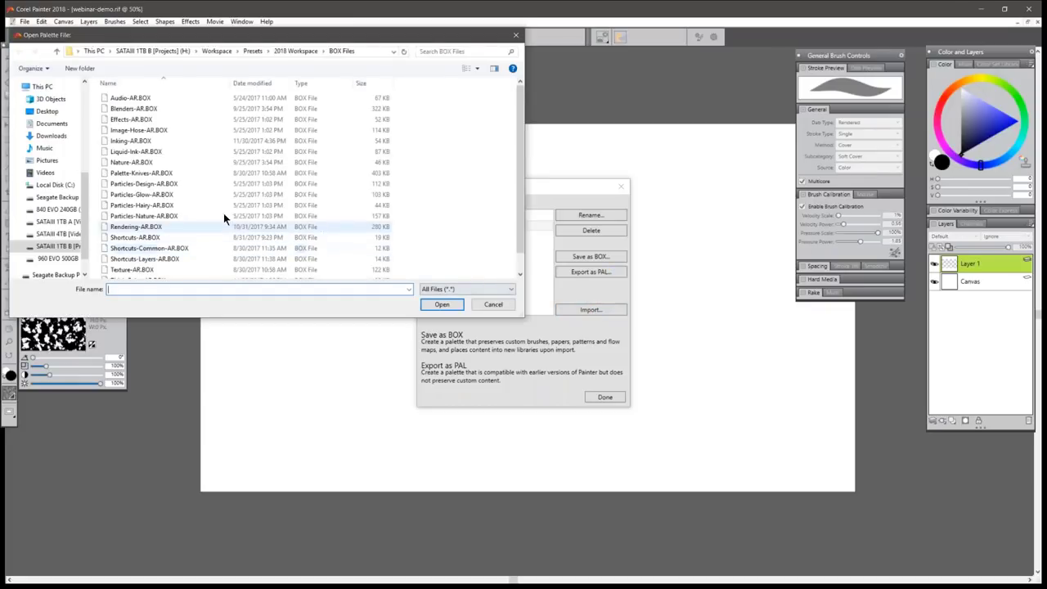
click(138, 176)
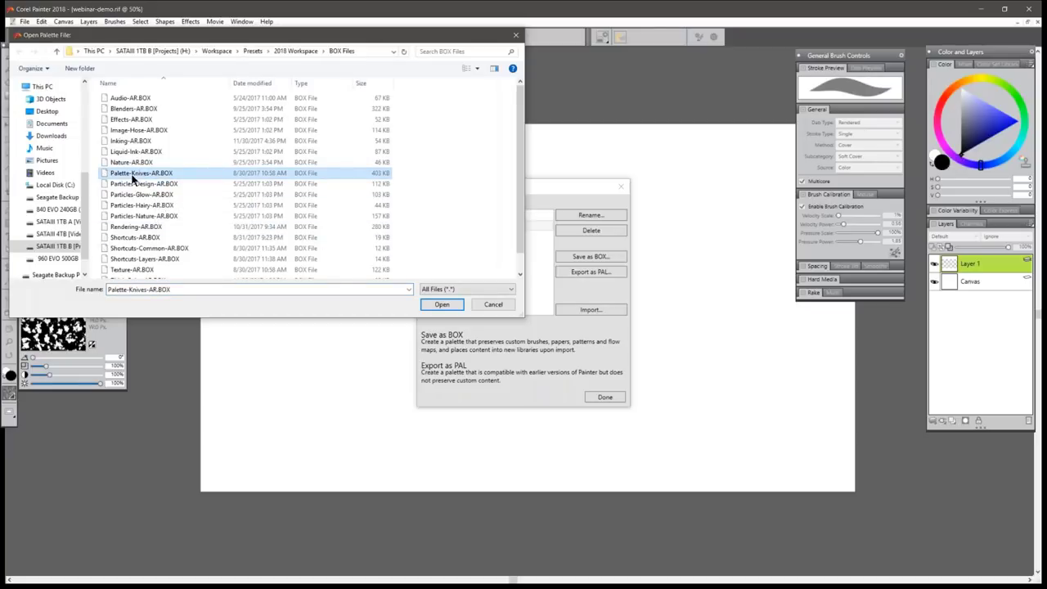
click(442, 303)
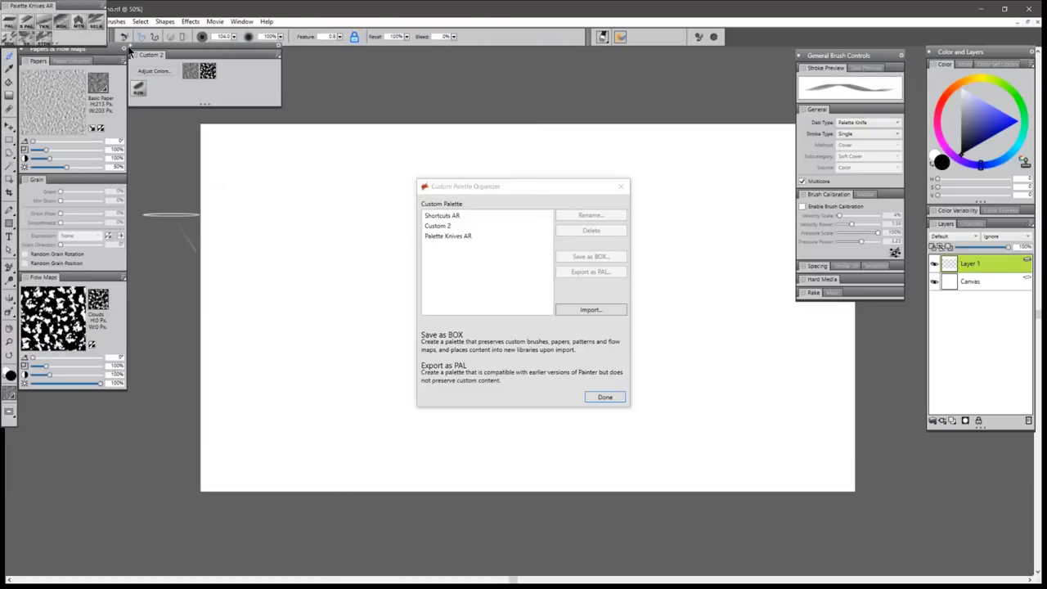
drag(60, 2, 209, 162)
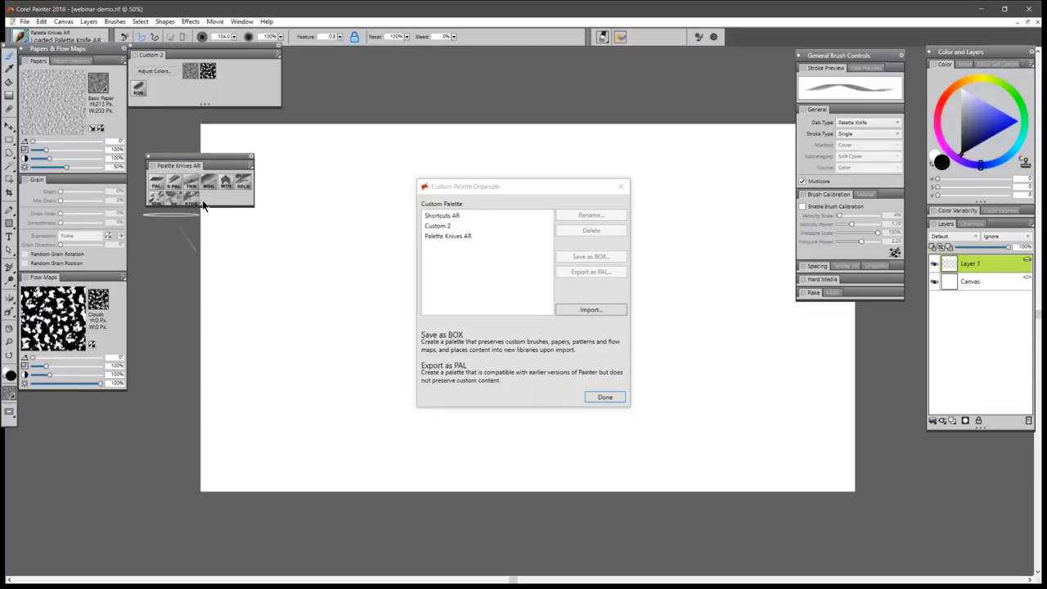
drag(202, 203, 204, 211)
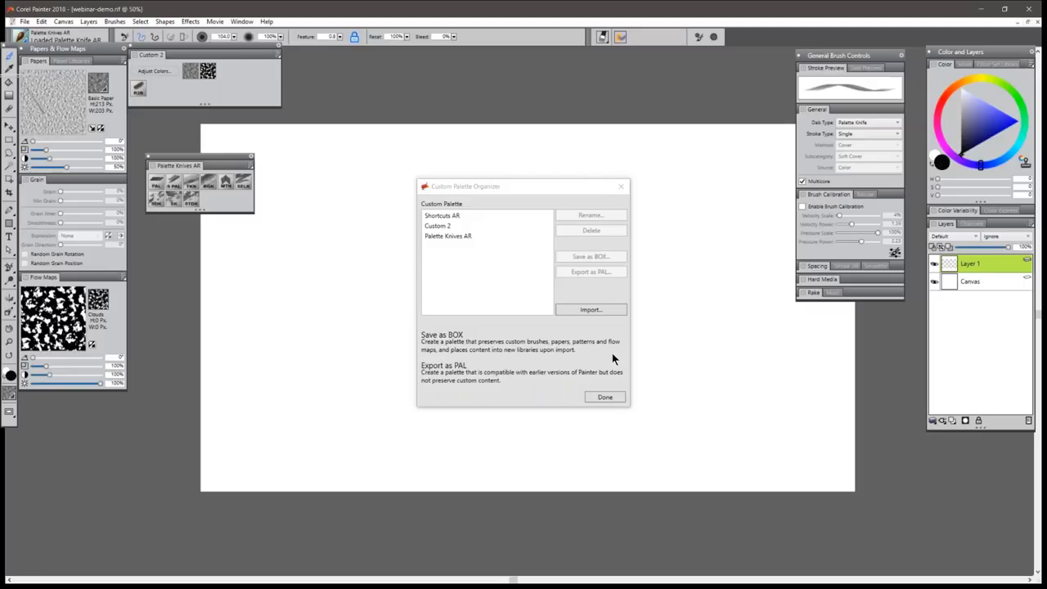
click(608, 397)
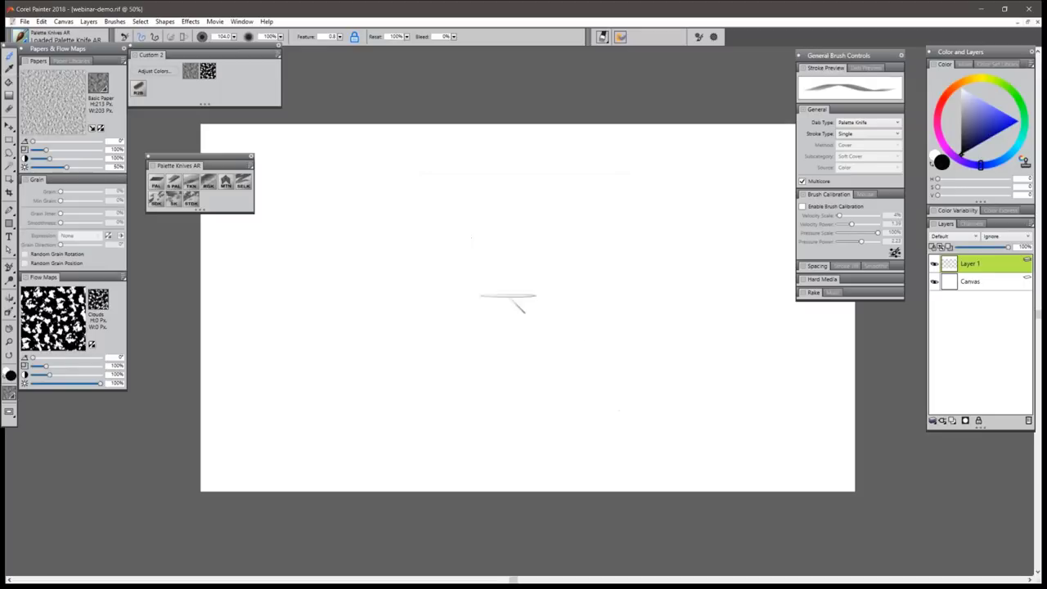
Paint black test strokes on Layer 1 with Smooth Palette Knife AR and speckled marks above them with Streaky Dab Knife.
click(180, 185)
mouse_move(413, 215)
mouse_down()
mouse_move(363, 271)
mouse_move(391, 252)
mouse_move(419, 281)
mouse_move(468, 252)
mouse_move(484, 263)
mouse_move(480, 286)
mouse_move(538, 256)
mouse_move(571, 261)
mouse_up()
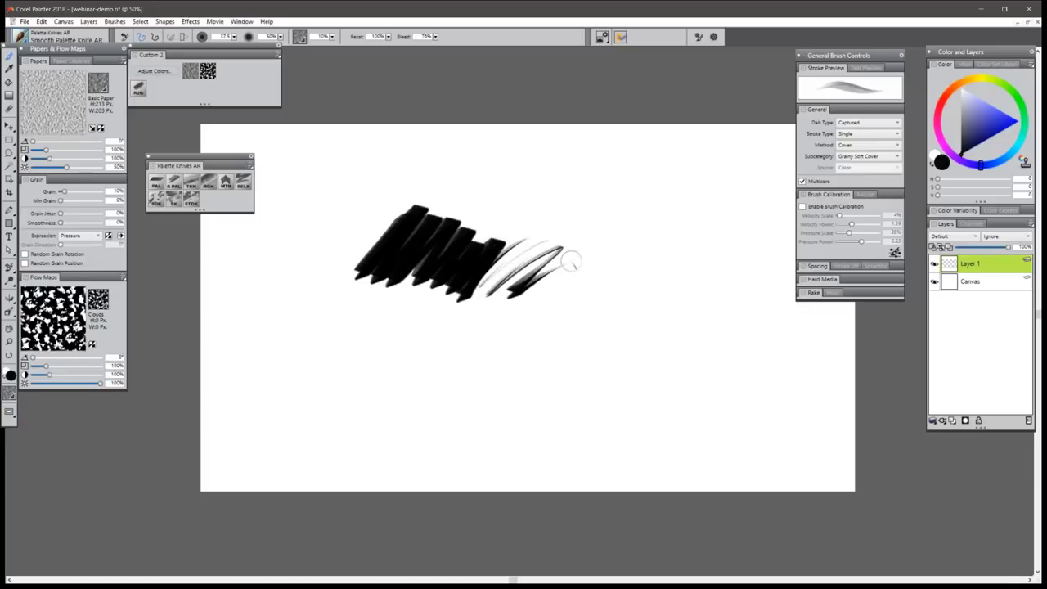
click(191, 200)
mouse_move(514, 204)
mouse_down()
mouse_move(549, 175)
mouse_move(572, 188)
mouse_up()
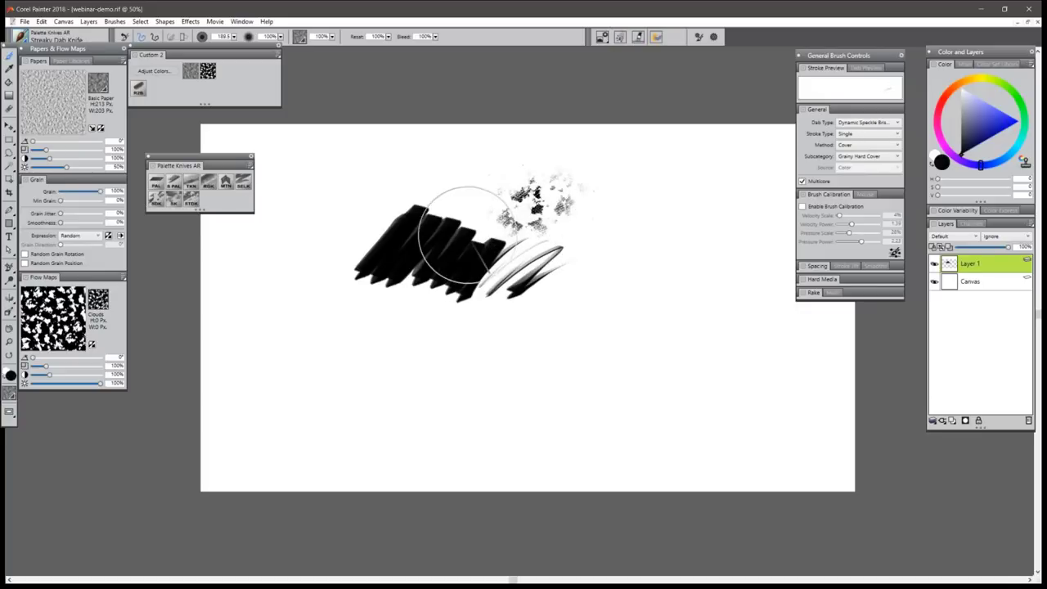
Examine the variants in the Palette Knives AR category of the Painter 2018 Brushes library.
click(23, 38)
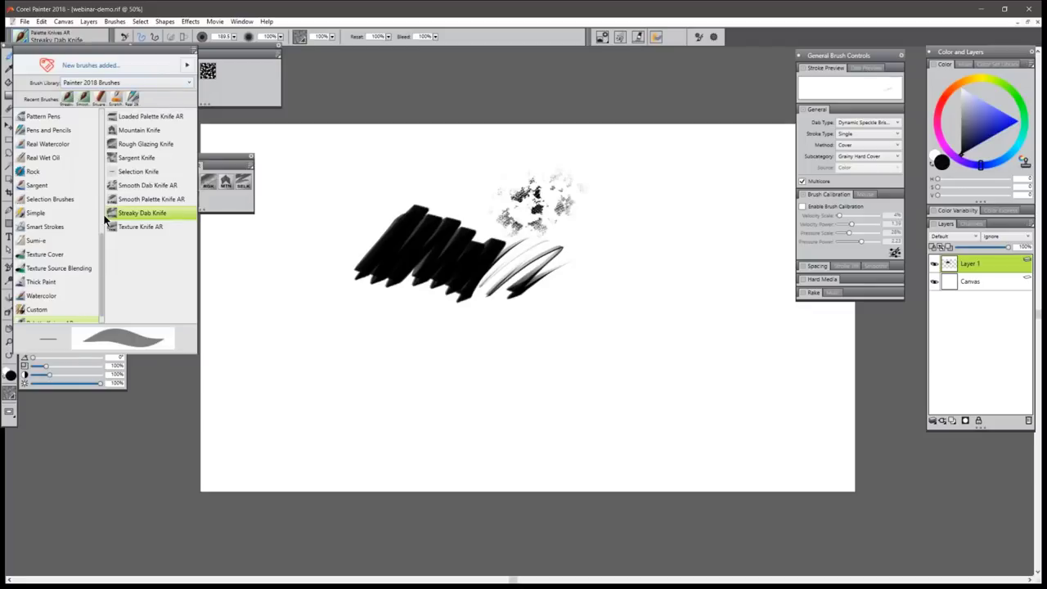
scroll(103, 262, down, 1)
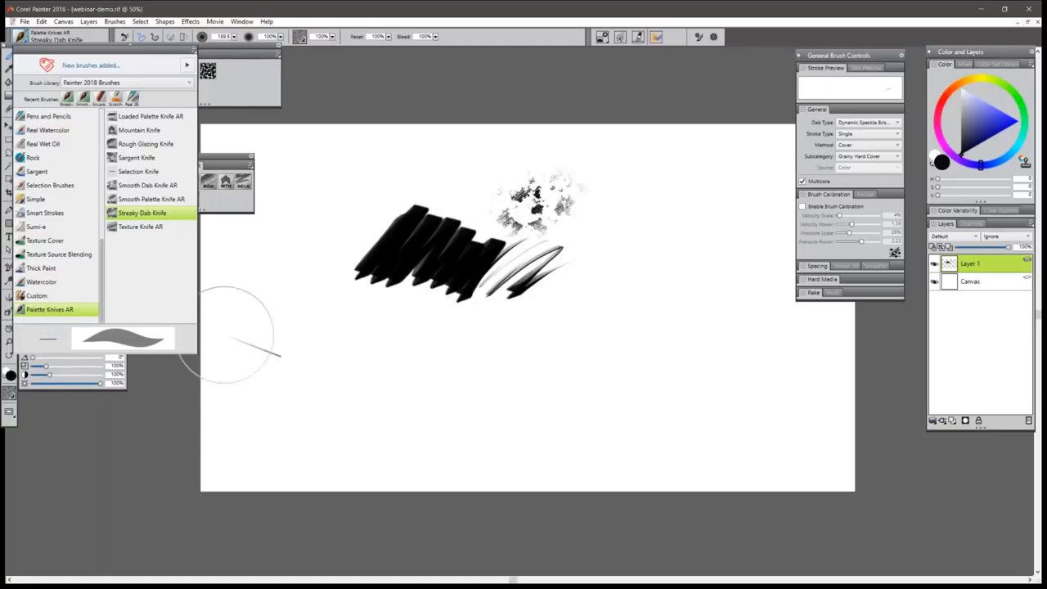
Add more Streaky Dab Knife marks above the black strokes and move the Palette Knives AR palette directly below Flow Maps.
mouse_move(394, 188)
mouse_down()
mouse_move(458, 217)
mouse_move(528, 287)
mouse_up()
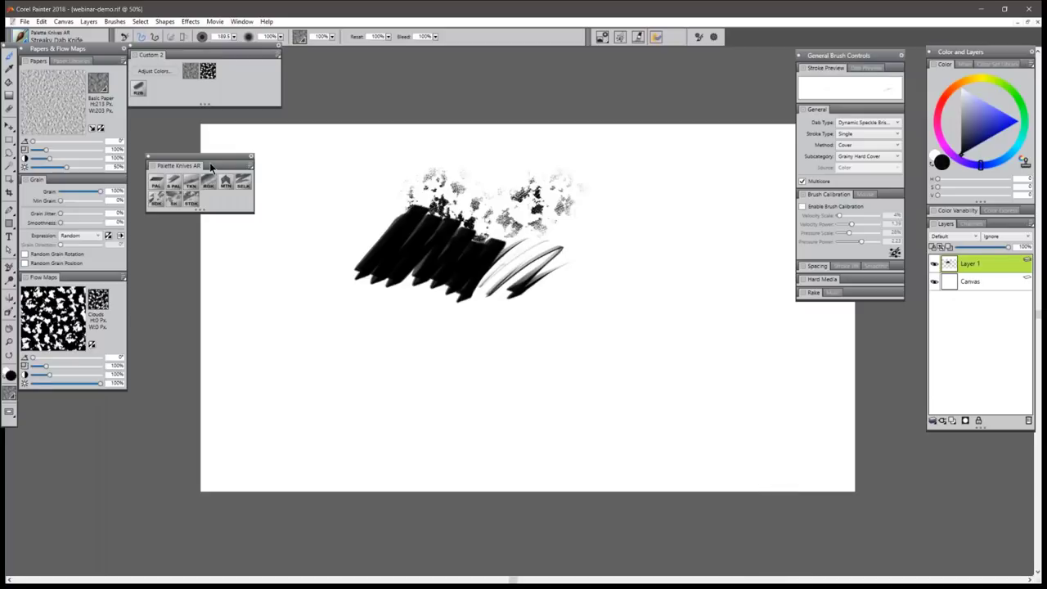
drag(210, 166, 92, 406)
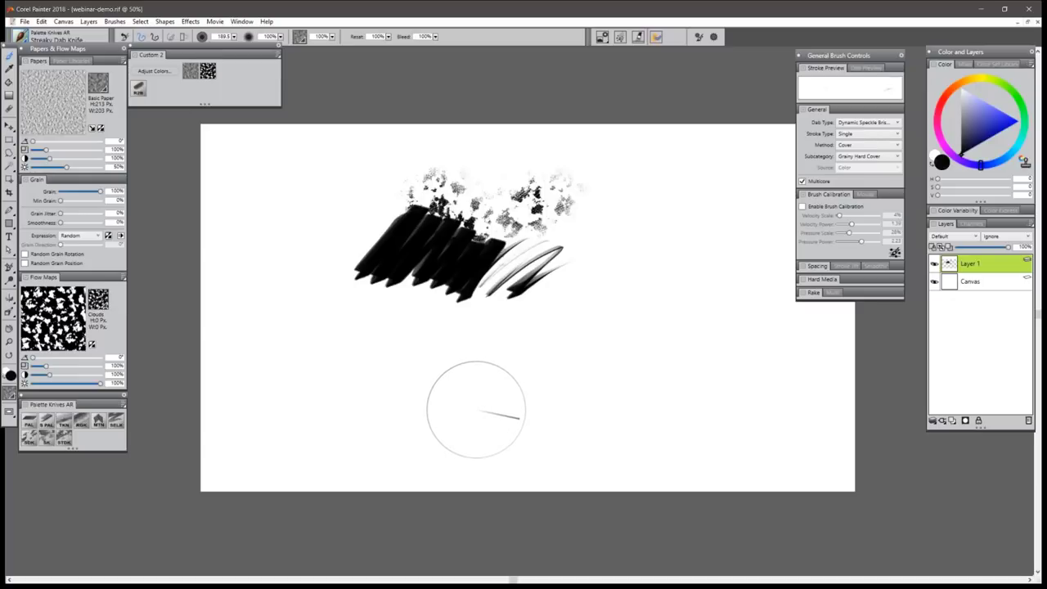
Select the Scratchboard Tool Custom variant from the Custom category and review the brush libraries available alongside Painter 2018 Brushes.
click(25, 37)
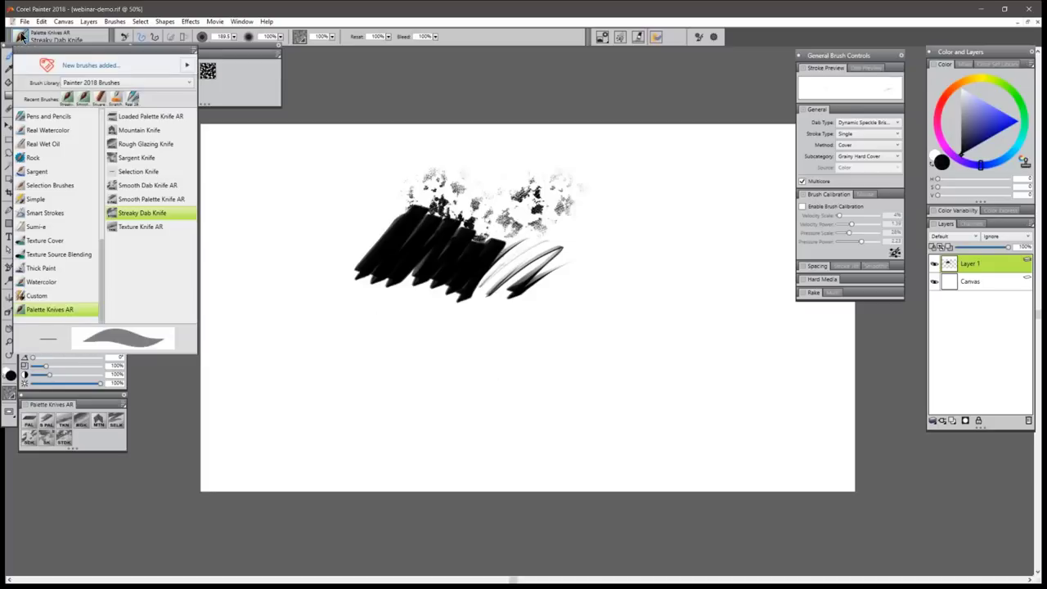
click(33, 296)
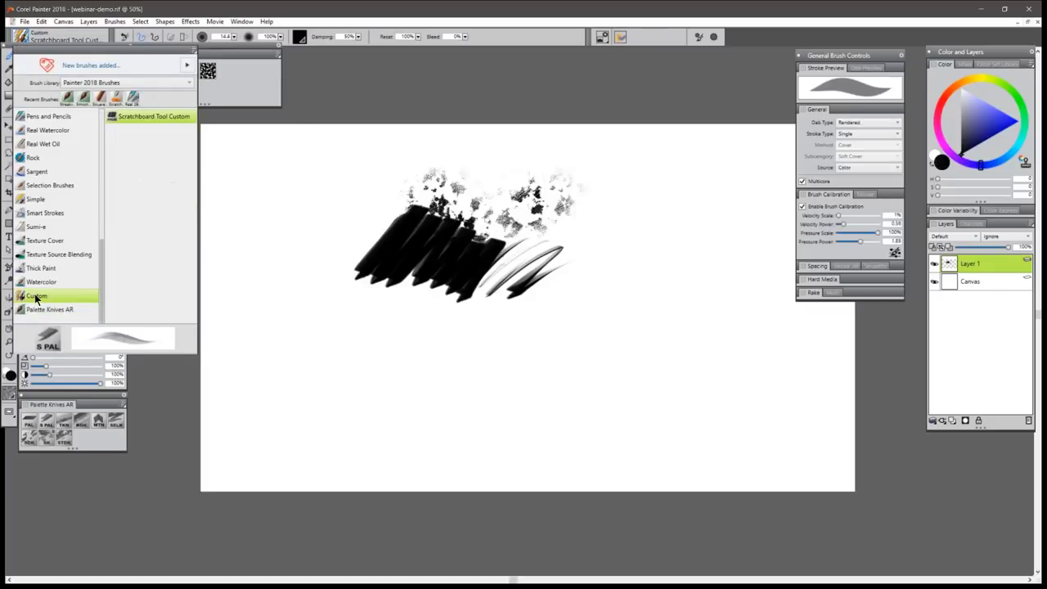
click(153, 82)
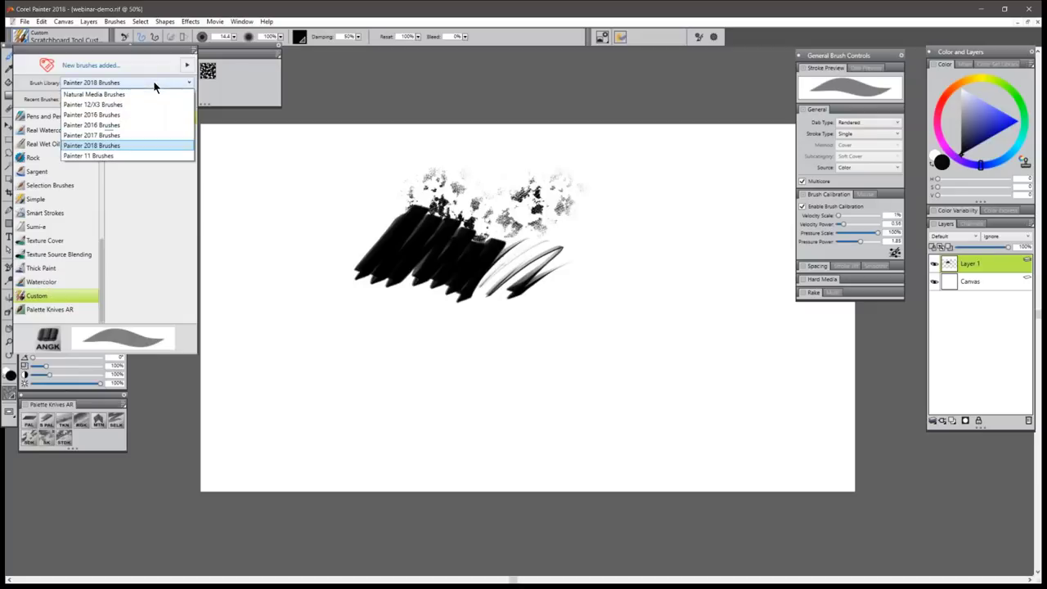
click(122, 145)
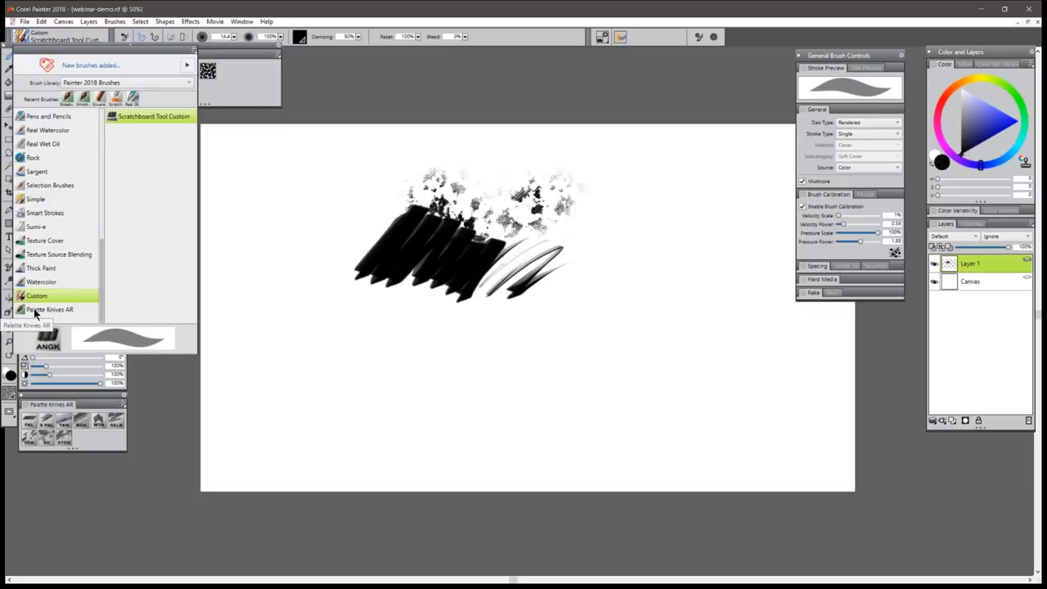
click(270, 172)
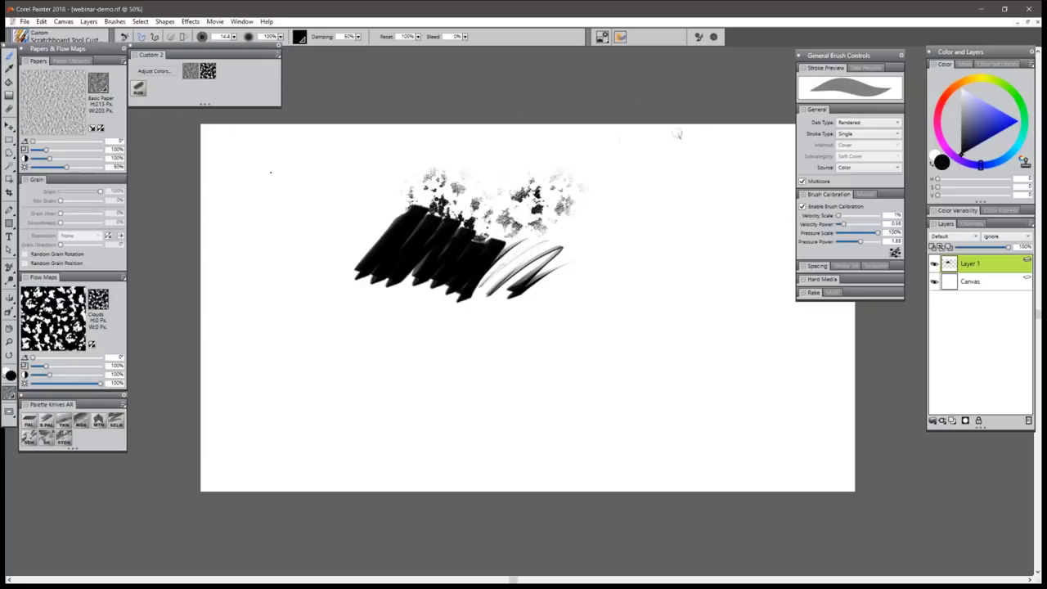
click(241, 21)
mouse_move(199, 115)
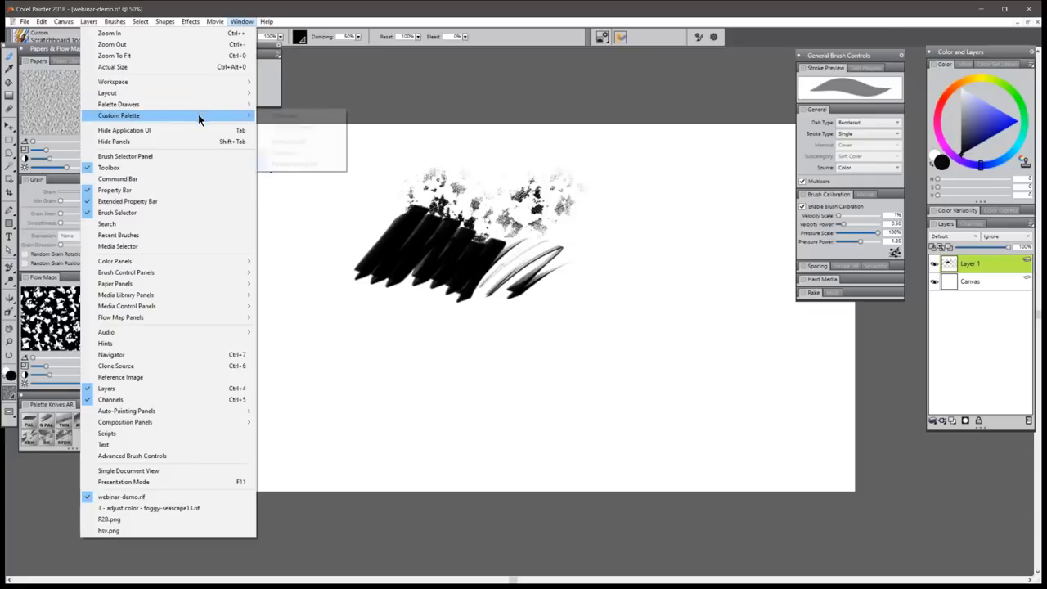
click(426, 81)
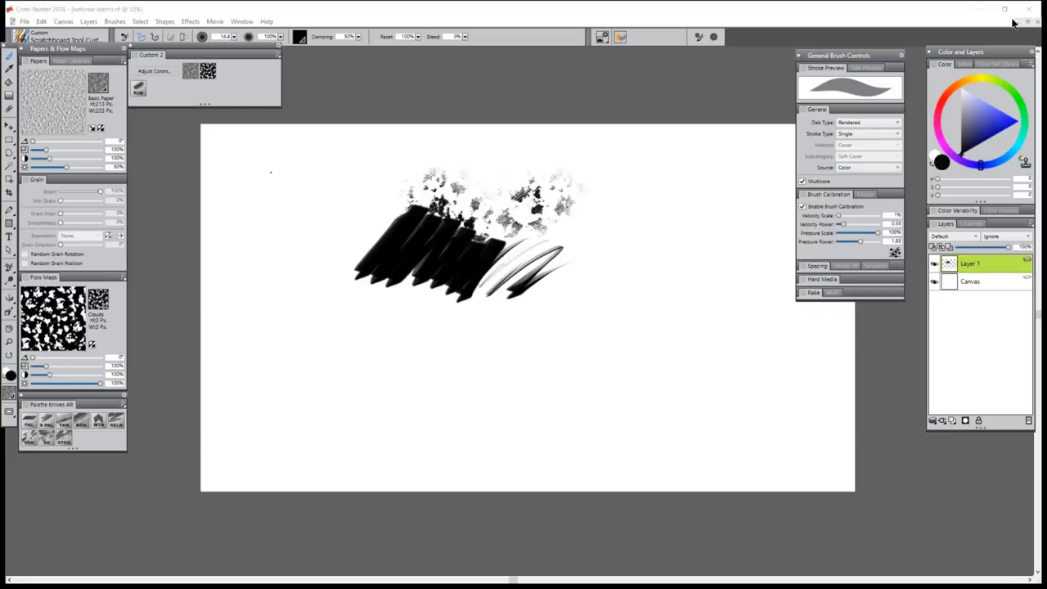
click(290, 7)
Import the legacy 7-6-2015 workspace file from the 2015 workspace folder inside Presets, accepting the import of its libraries and custom palettes.
click(242, 21)
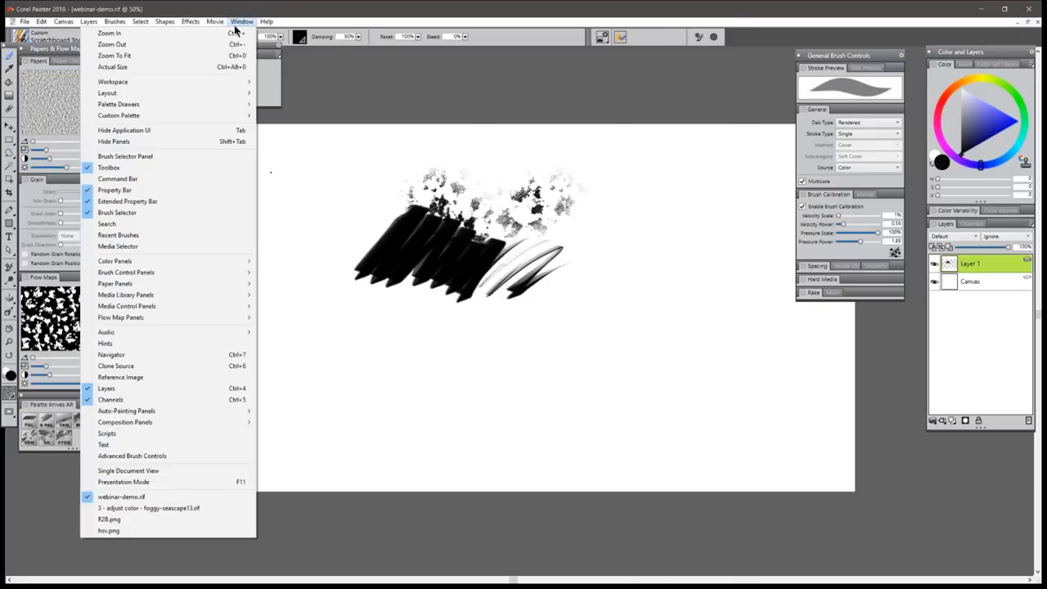
mouse_move(207, 86)
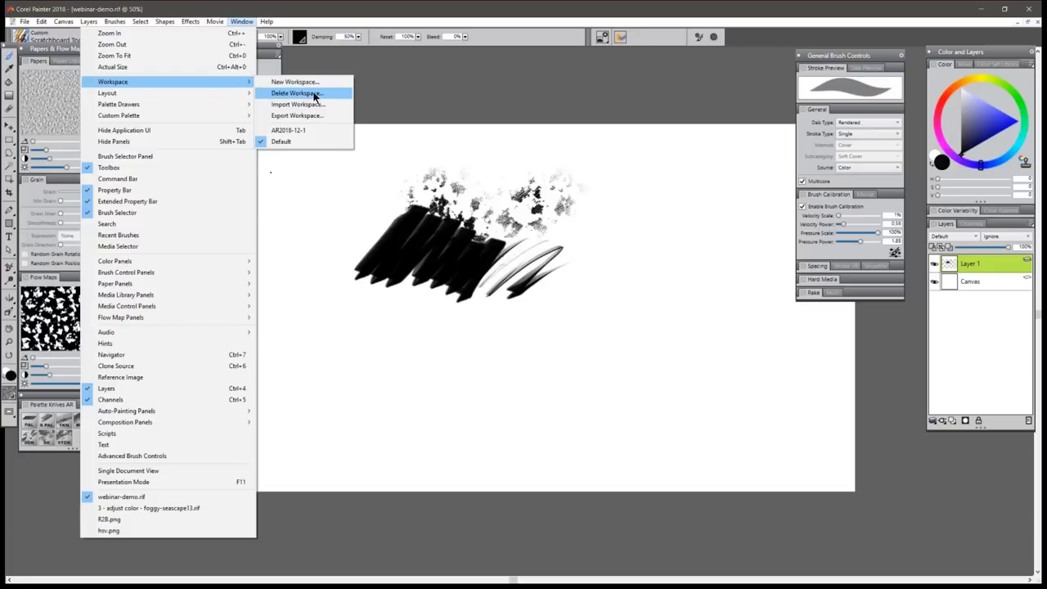
click(311, 103)
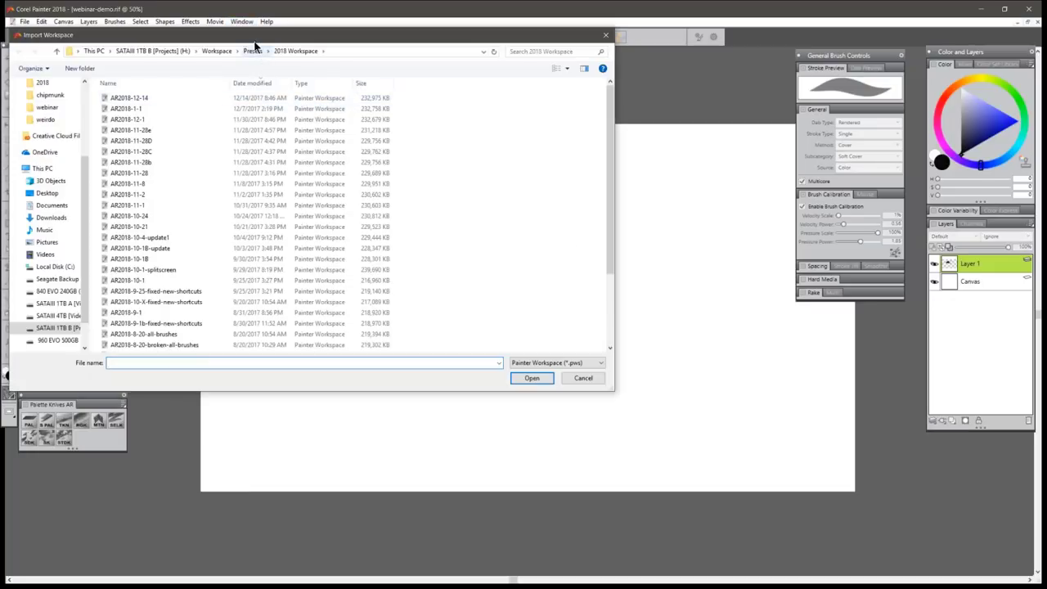
click(253, 49)
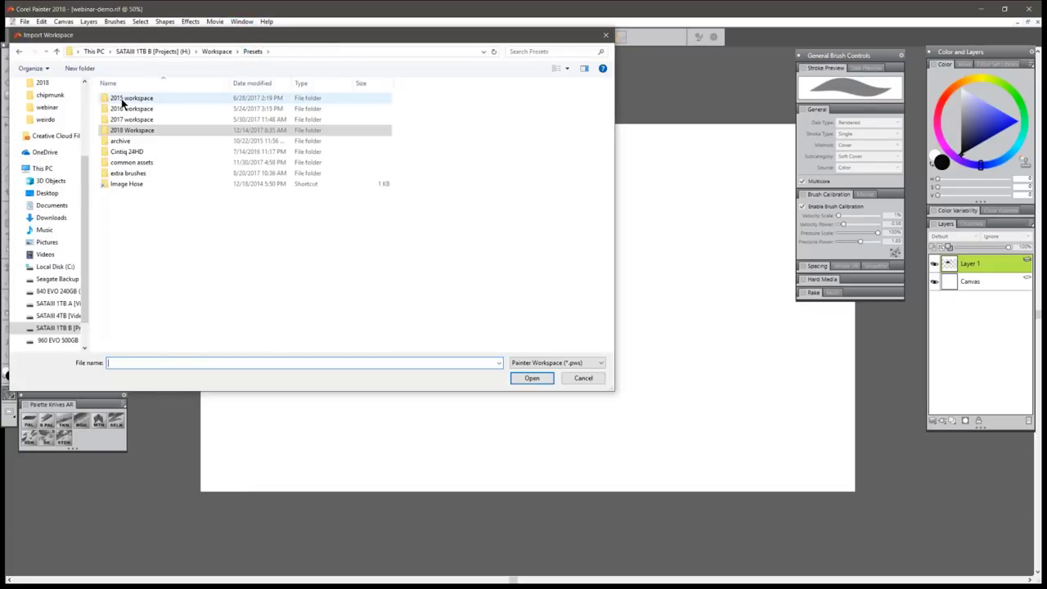
double_click(121, 98)
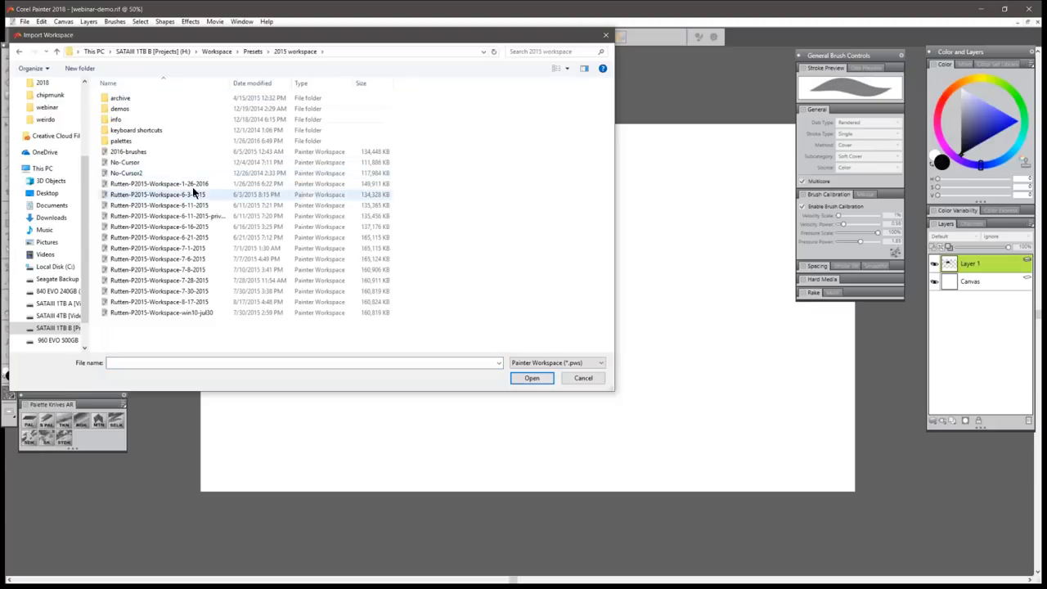
click(204, 261)
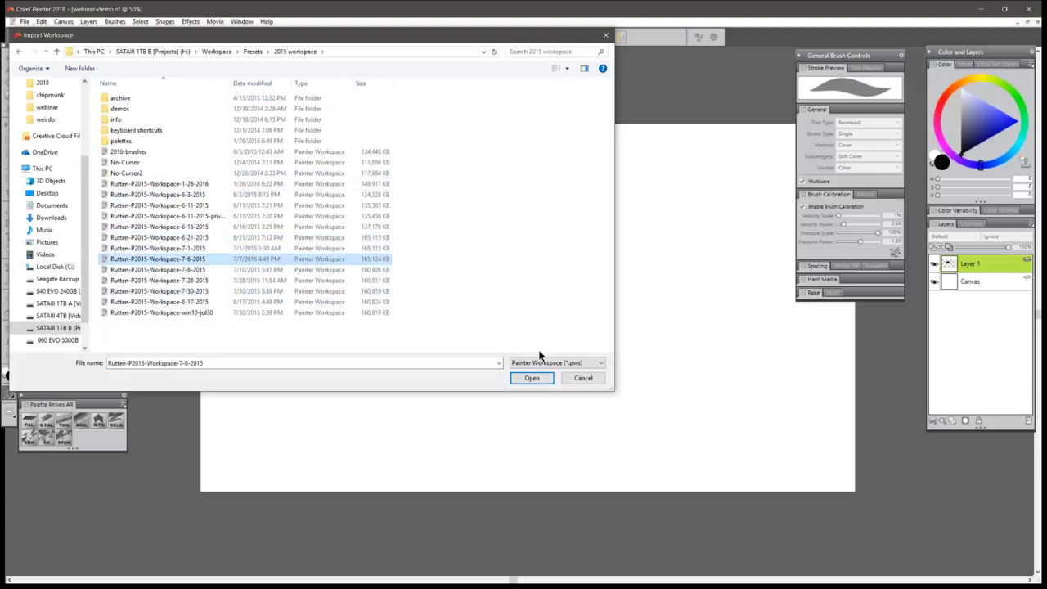
click(528, 380)
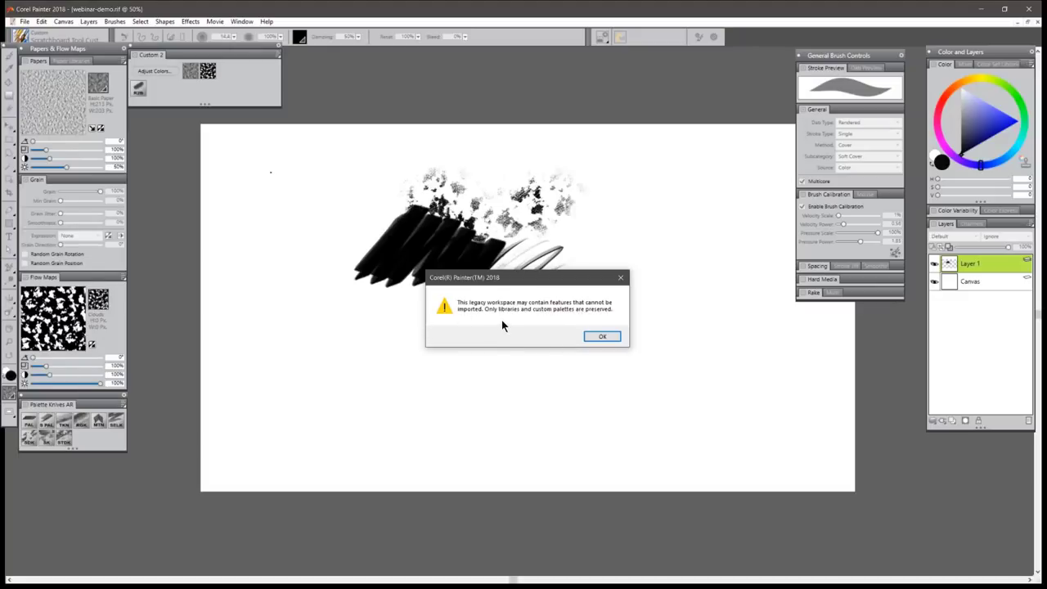
click(604, 338)
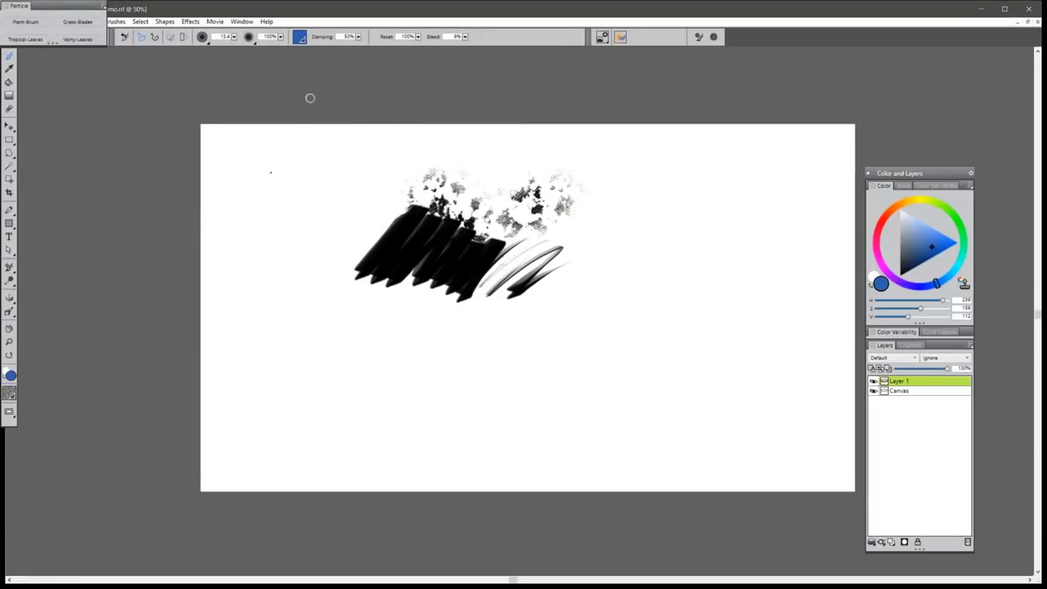
Spread the stacked Particle, Water + Ink, Shortcuts, Image Hose, Image Hose Maker, Blending and Rendering palettes apart around the canvas's upper half.
mouse_move(82, 5)
mouse_down()
mouse_move(129, 5)
mouse_move(281, 75)
mouse_move(351, 89)
mouse_up()
mouse_move(33, 5)
mouse_down()
mouse_move(126, 6)
mouse_move(310, 174)
mouse_up()
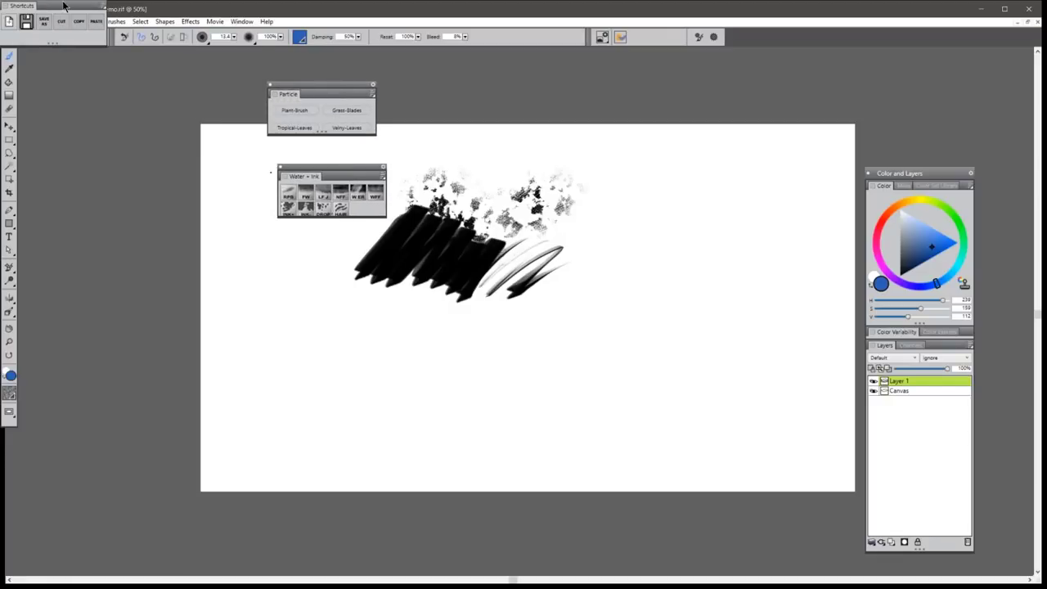
drag(66, 6, 466, 106)
drag(99, 5, 588, 207)
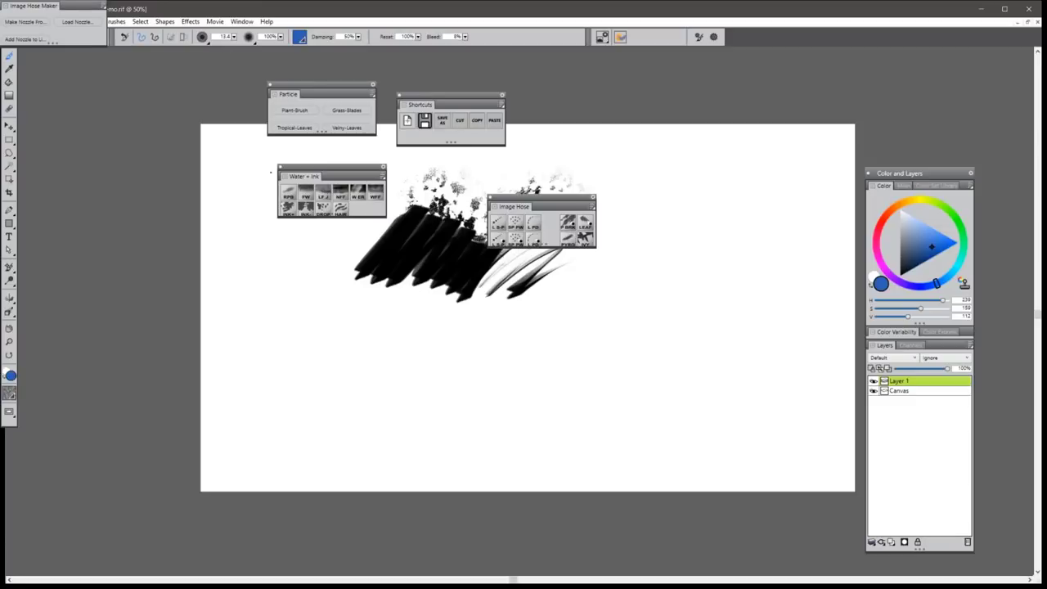
drag(49, 6, 188, 203)
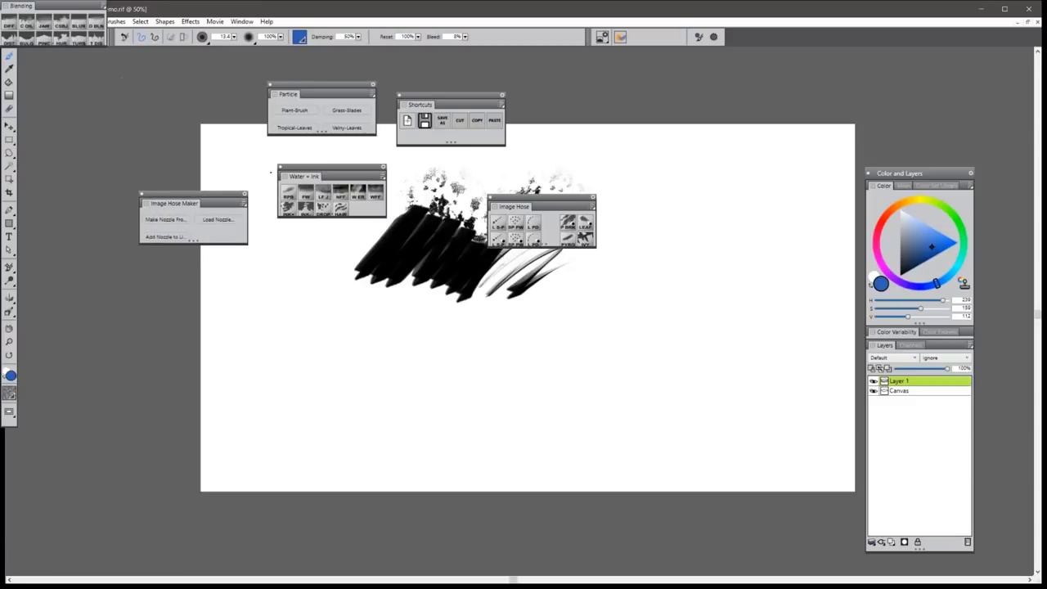
drag(37, 7, 322, 270)
drag(67, 6, 485, 277)
Paint a broad soft blue spot on the canvas's right side with the Rendering palette's Digital Airbrush, and reduce the brush size to 11.3.
click(426, 293)
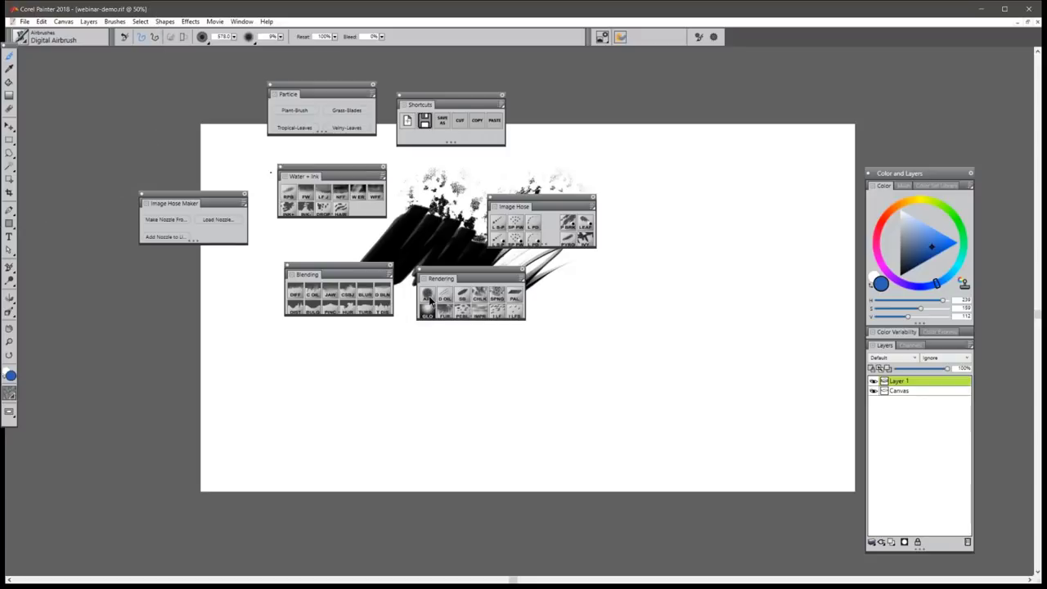
mouse_move(643, 262)
mouse_down()
mouse_move(673, 257)
mouse_move(703, 287)
mouse_up()
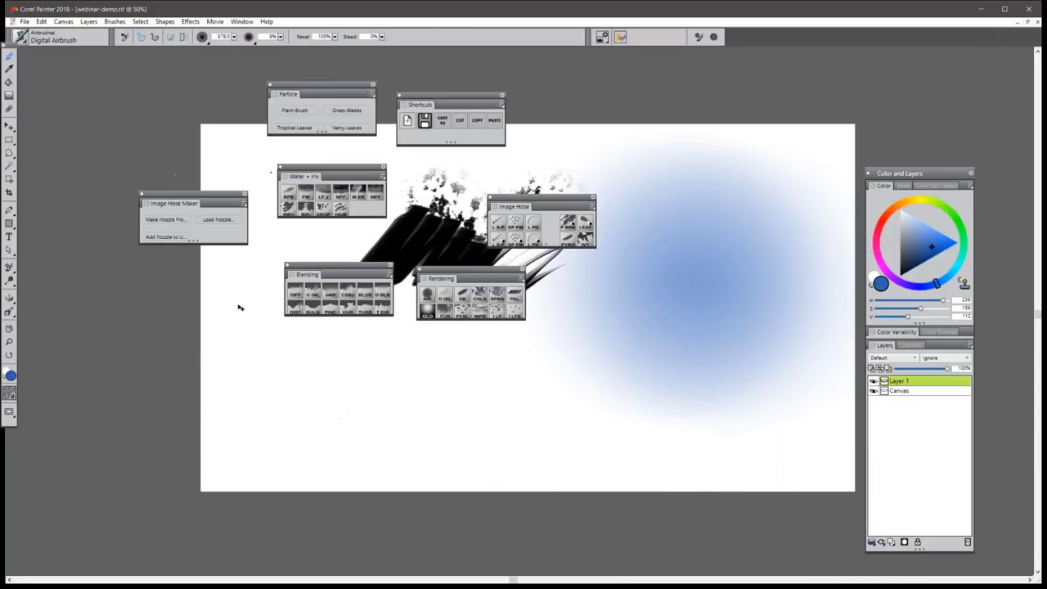
key(bracketleft)
Look up Digital Airbrush in the Airbrushes category of the Painter 2015 Brushes library and set its opacity to 9%.
click(26, 41)
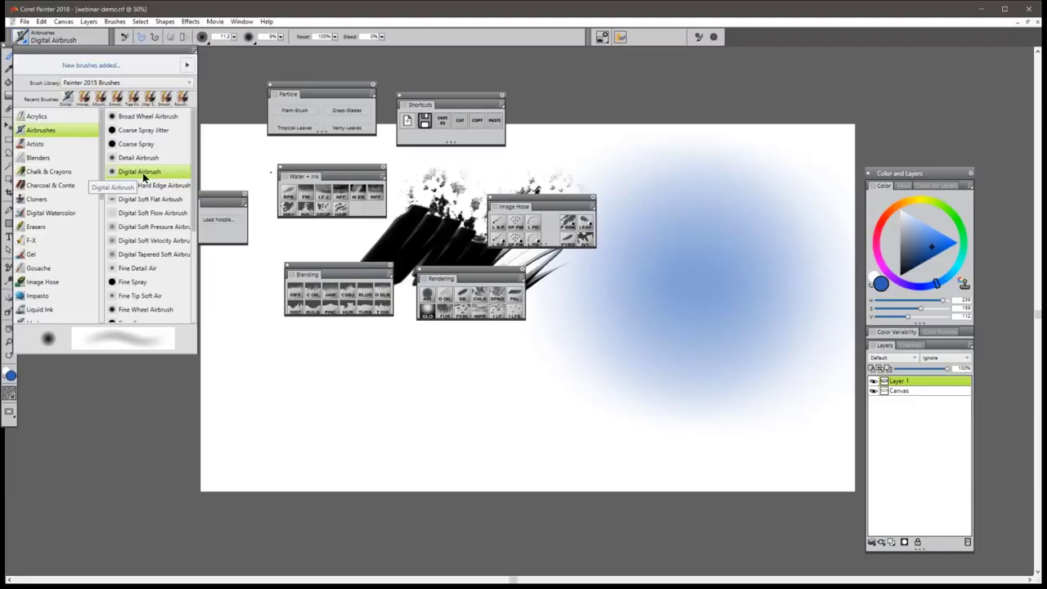
click(270, 36)
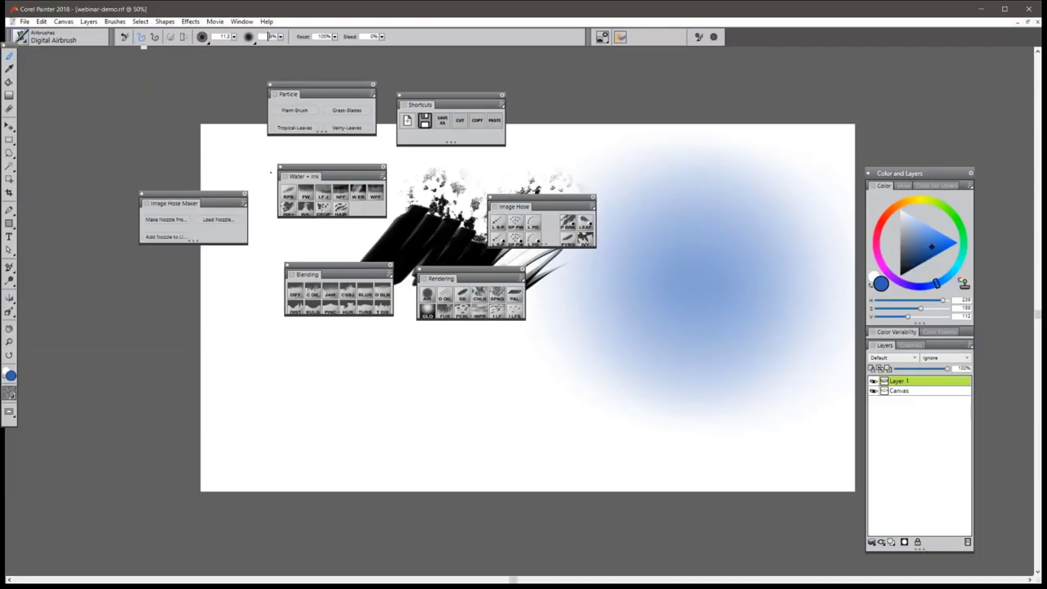
text(9)
key(Return)
Widen the Shortcuts palette into a single long row showing all its command buttons and place it above the canvas.
drag(507, 146, 939, 140)
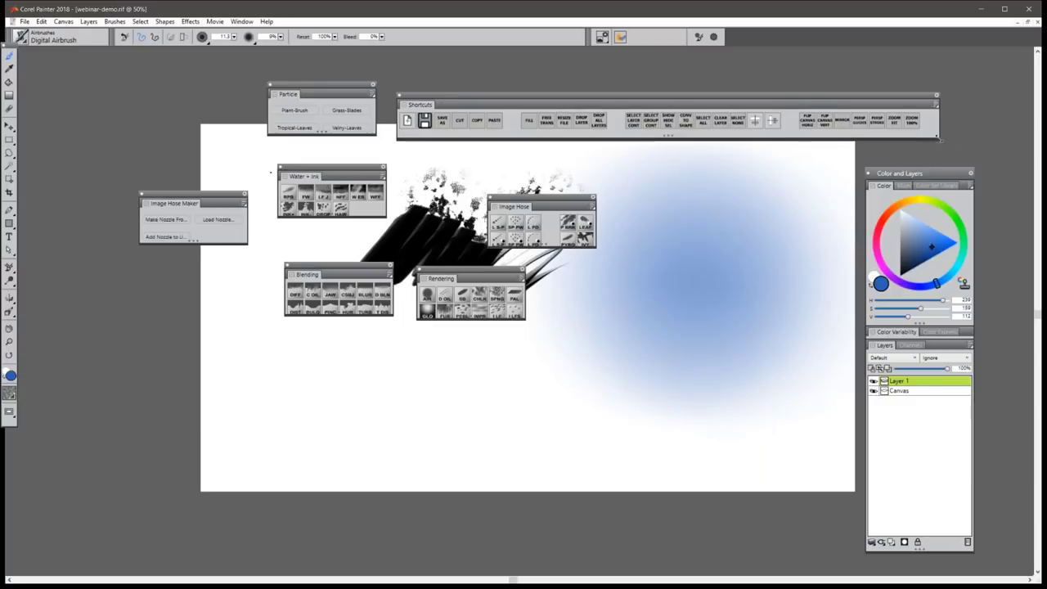
drag(615, 96, 609, 61)
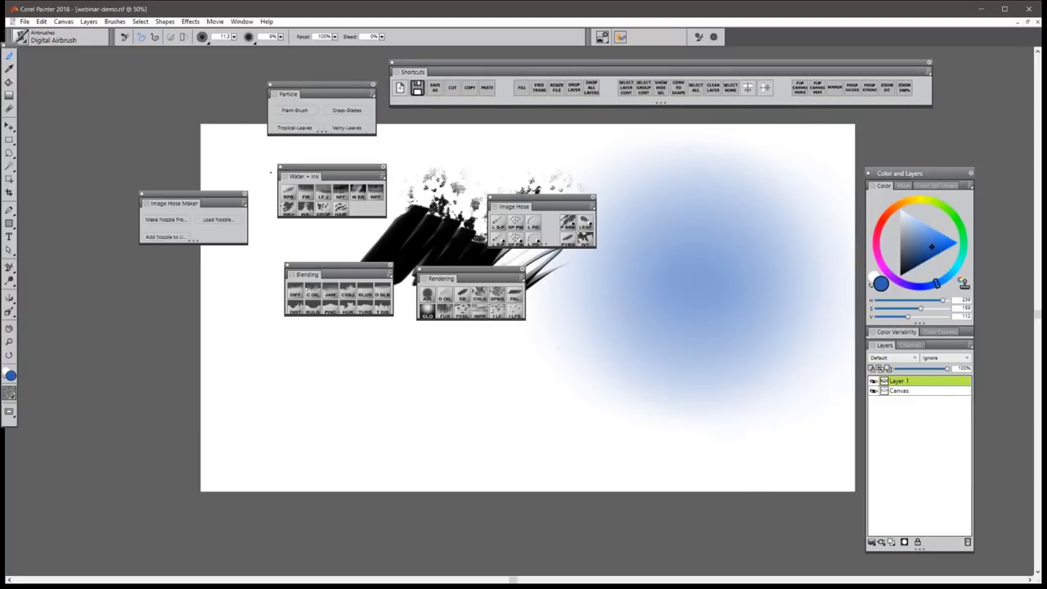
click(241, 22)
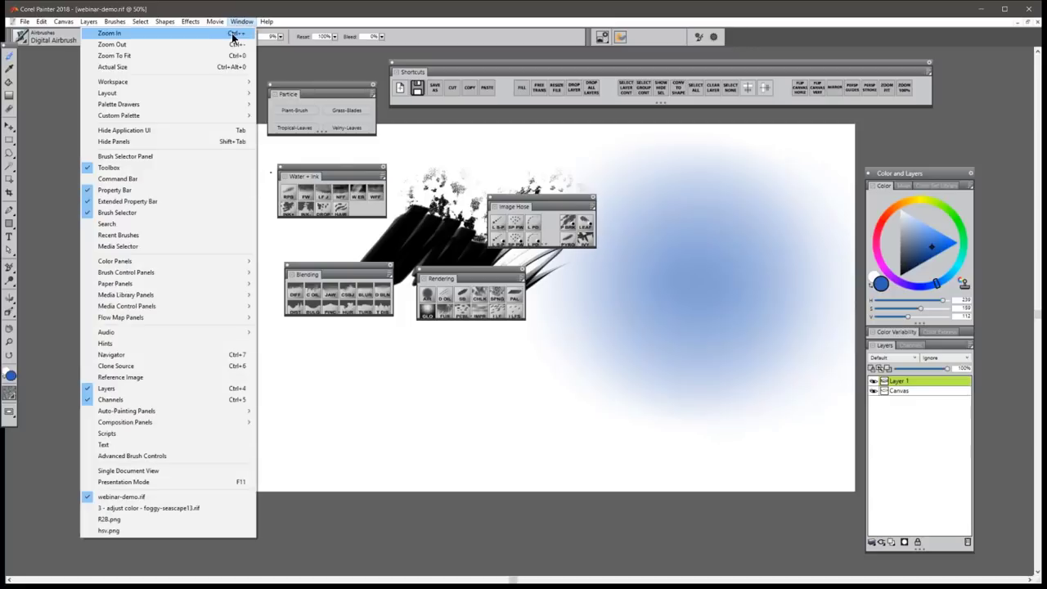
mouse_move(234, 88)
click(439, 110)
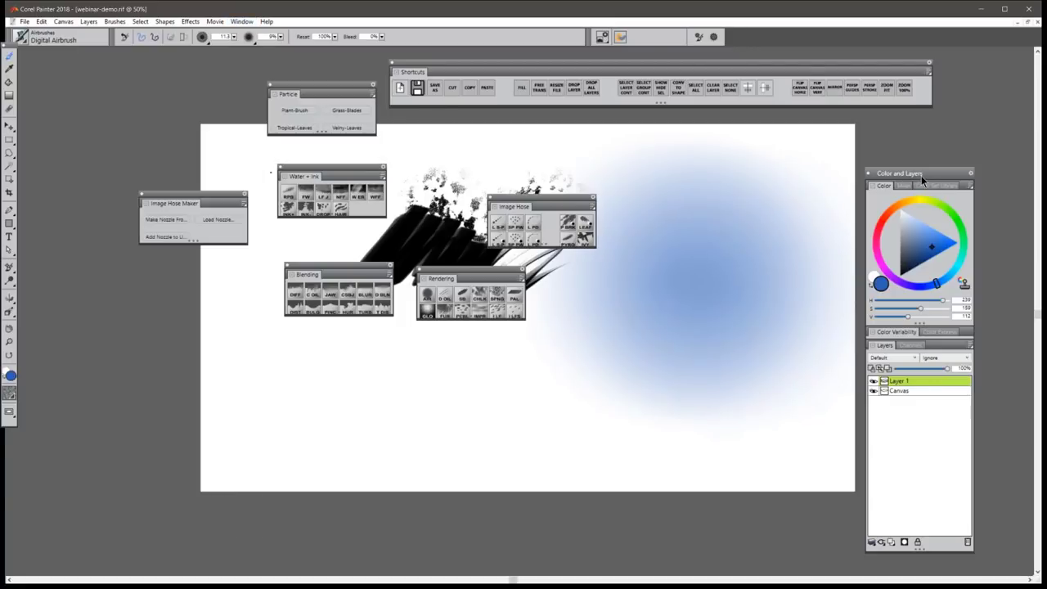
Separate Color from the Color and Layers palette onto the canvas's right side, close Mixer, and dock Color Set Libraries beneath Color.
drag(745, 160, 744, 160)
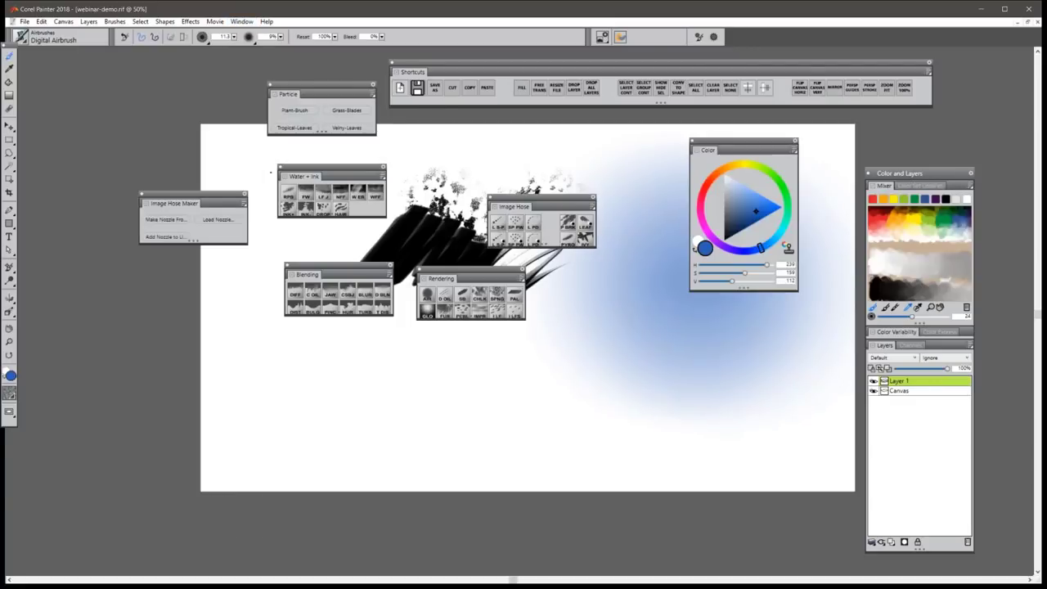
click(891, 186)
drag(891, 185, 748, 296)
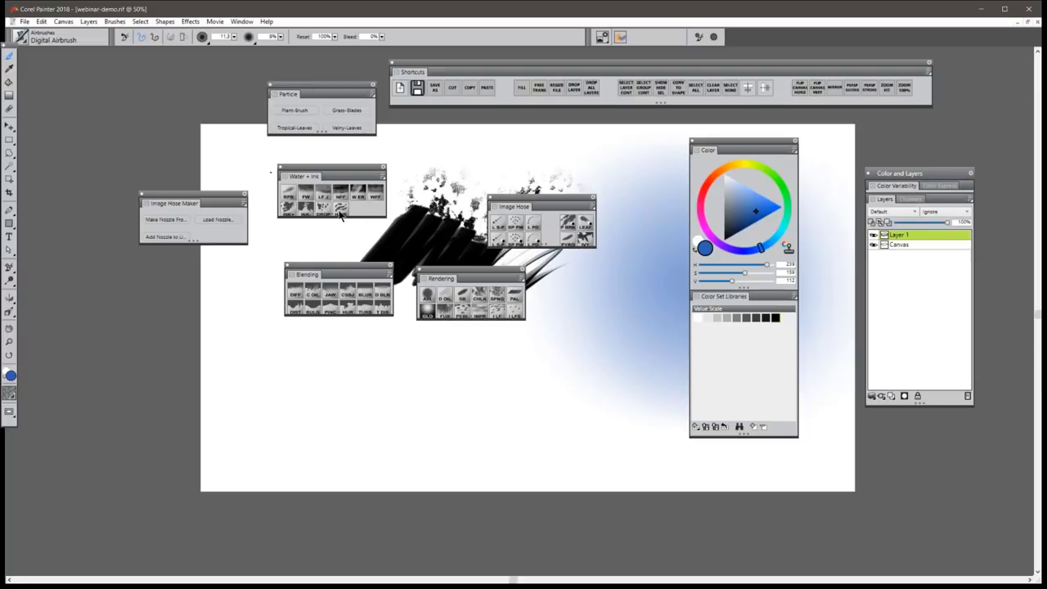
click(241, 23)
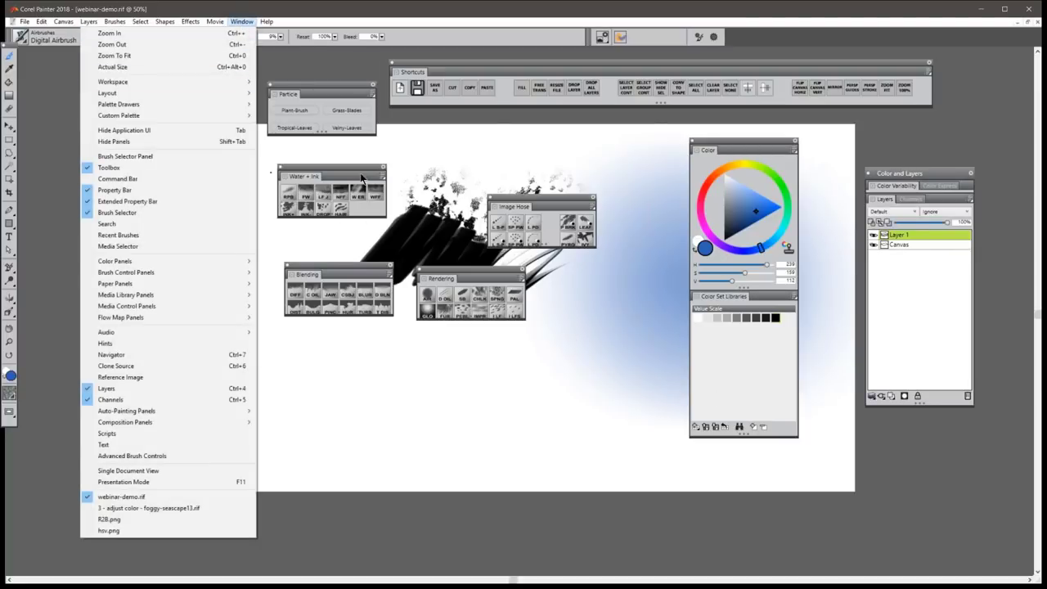
click(918, 179)
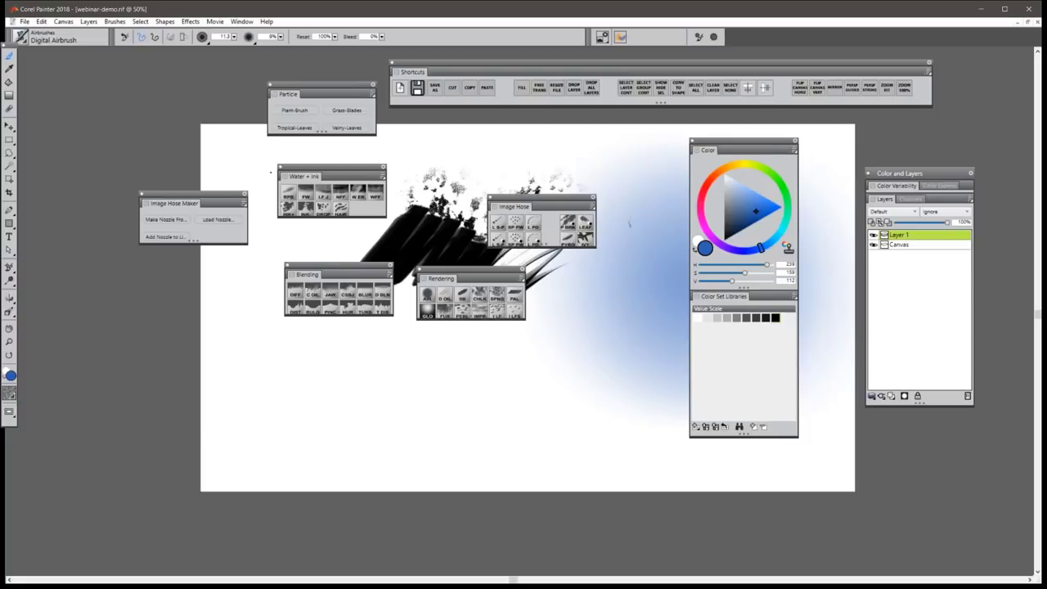
click(980, 8)
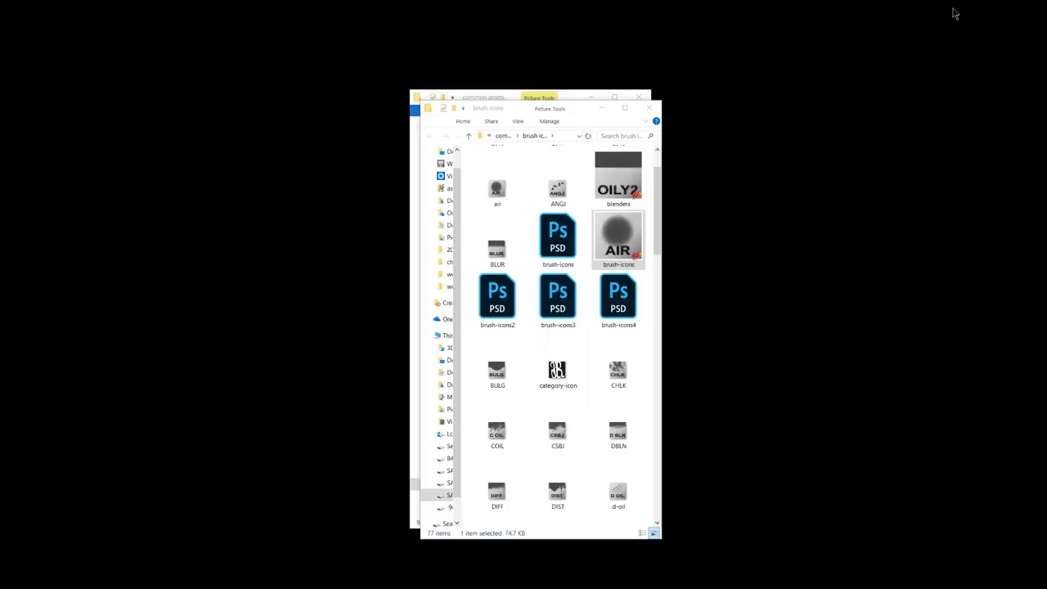
key(alt+Tab)
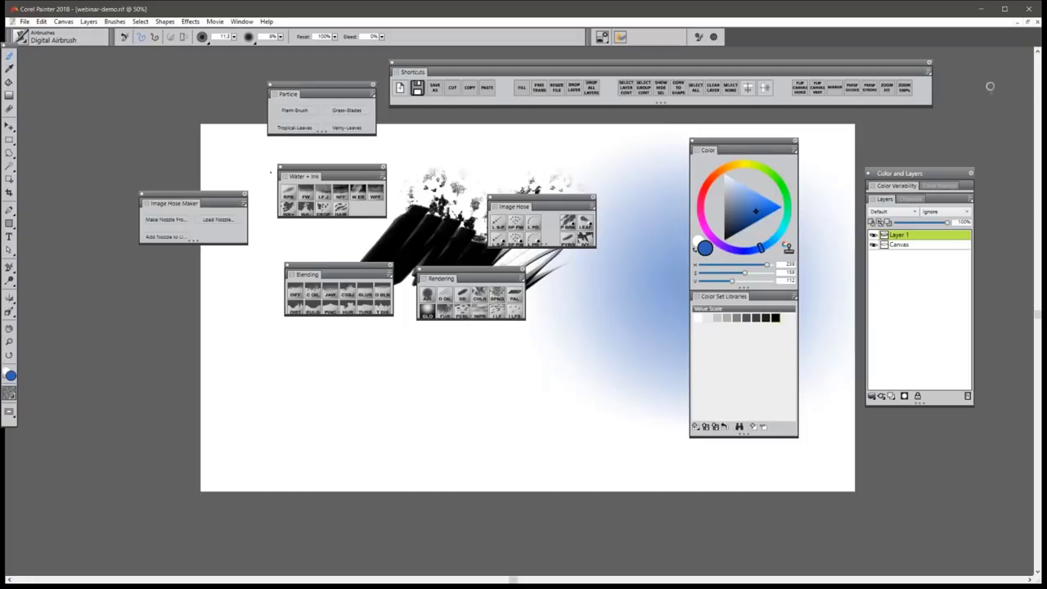
Quit Painter 2018, discarding the changes to webinar-demo.rif and 3 - adjust color - foggy-seascape13.rif.
click(1029, 9)
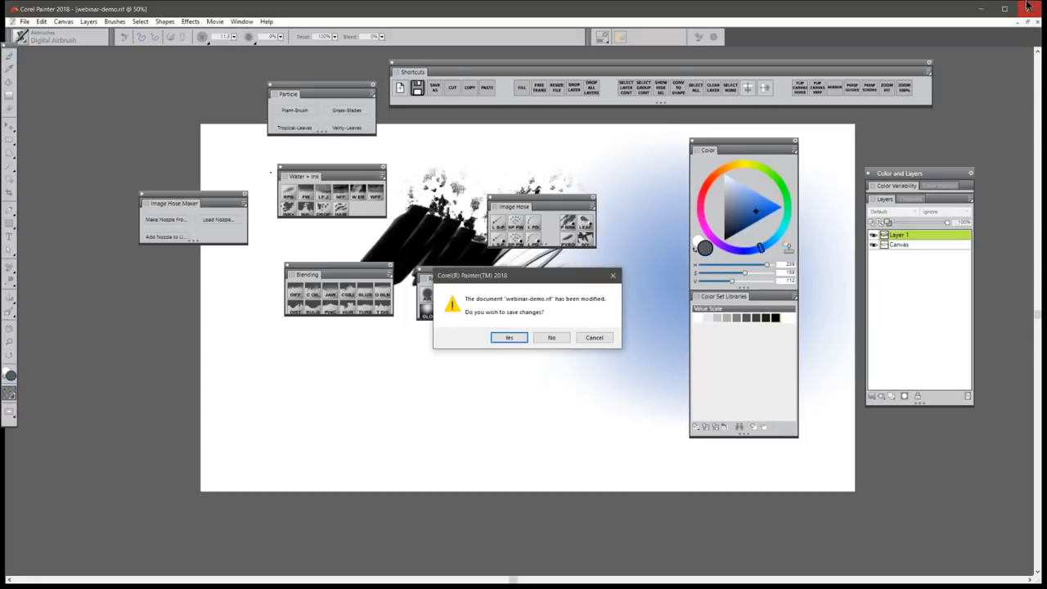
click(552, 338)
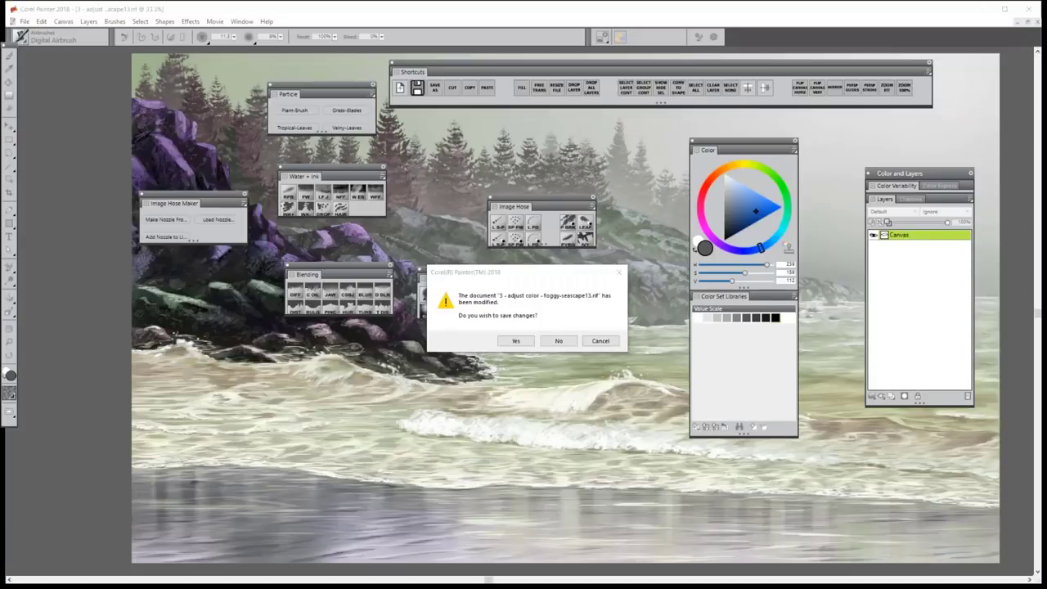
click(556, 340)
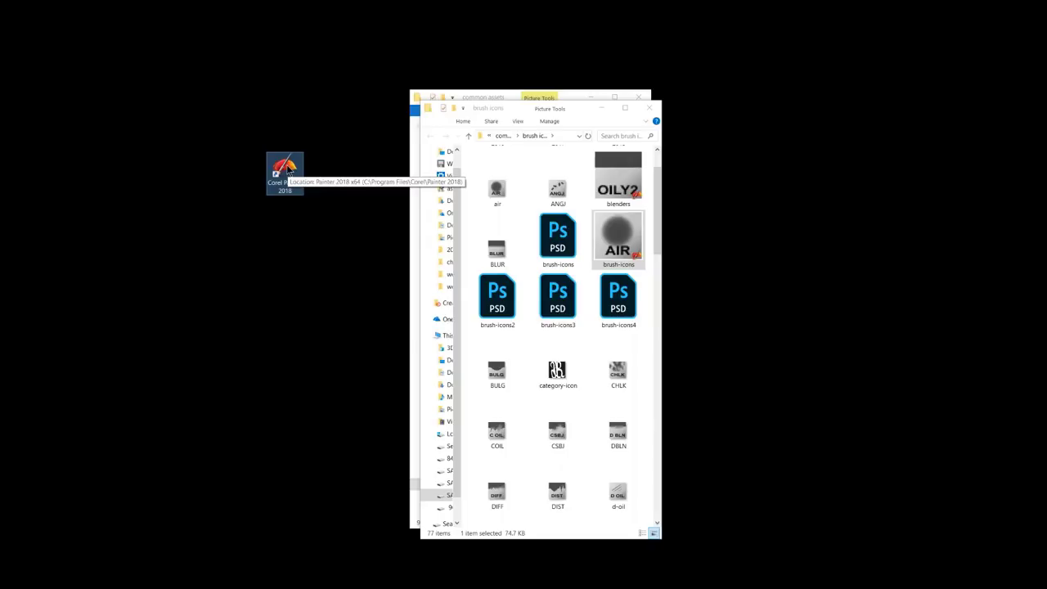
Relaunch Painter 2018 with its factory-reset prompt and reset the current workspace, keeping all brushes, other libraries and custom palettes.
shift+double_click(288, 169)
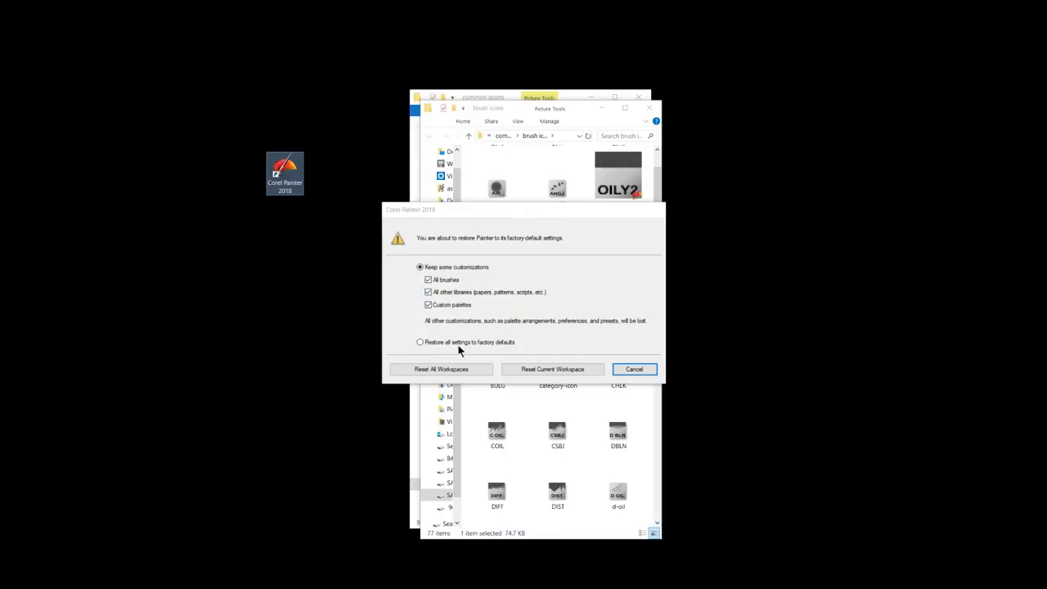
click(536, 369)
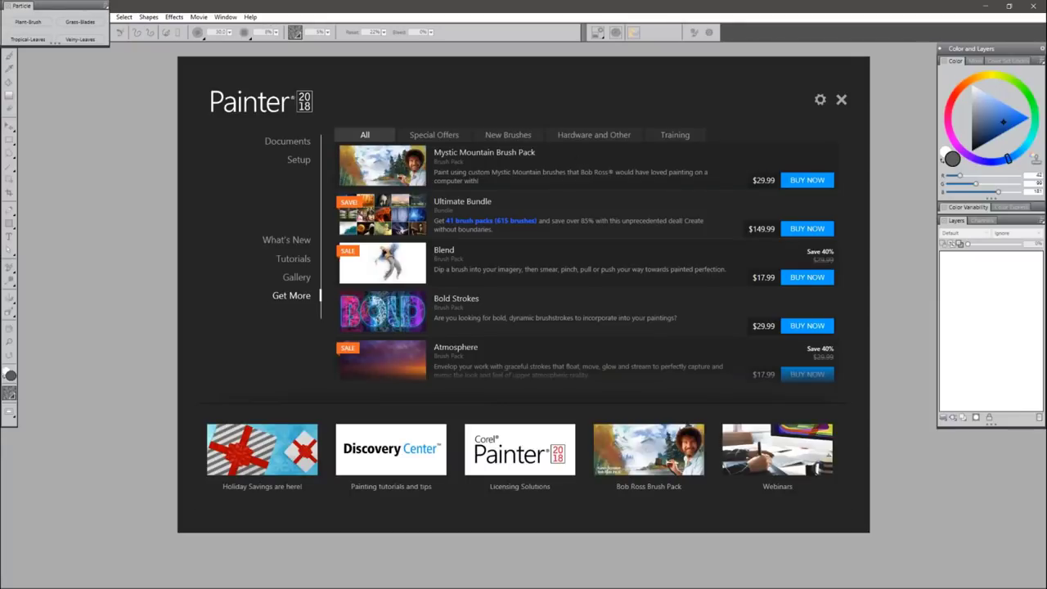
Separate the overlapping Particle, Water + Ink and Shortcuts palettes from the pile and close the welcome screen.
mouse_move(77, 4)
mouse_down()
mouse_move(114, 78)
mouse_move(278, 109)
mouse_up()
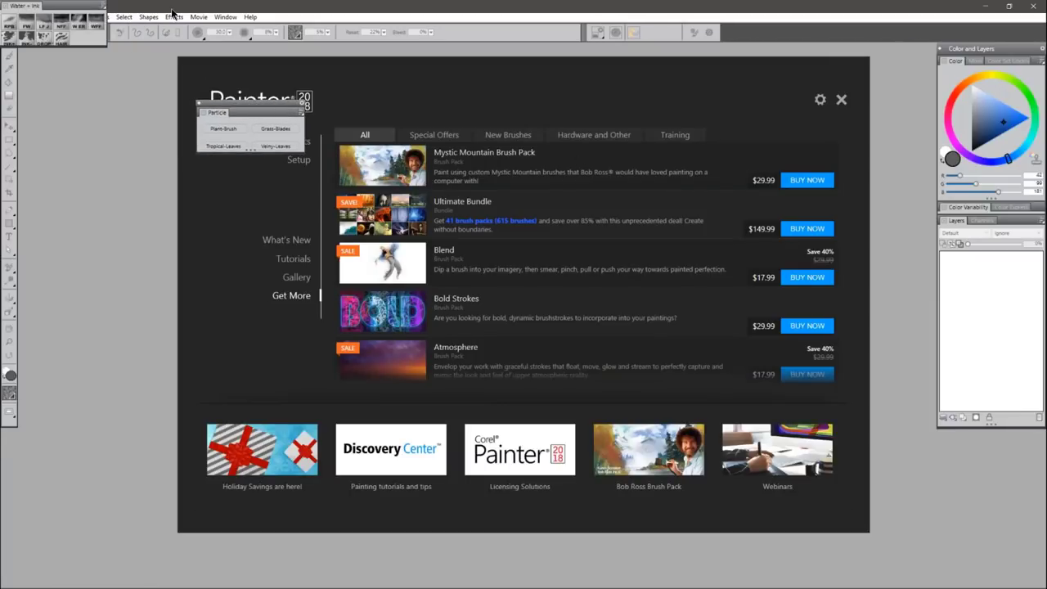
mouse_move(45, 6)
mouse_down()
mouse_move(104, 25)
mouse_move(245, 186)
mouse_move(245, 164)
mouse_up()
drag(78, 10, 357, 106)
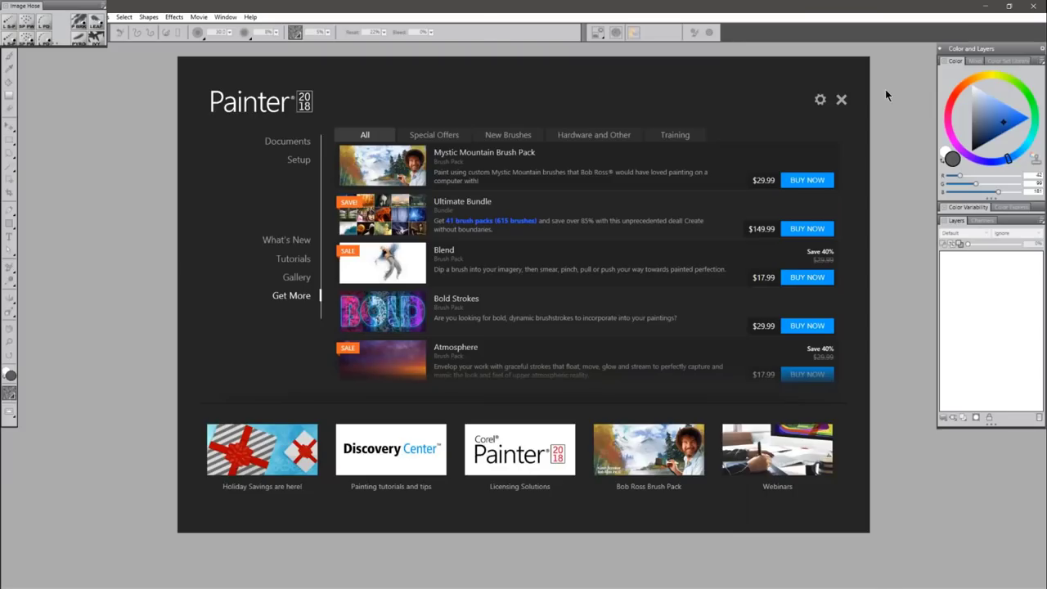
click(840, 99)
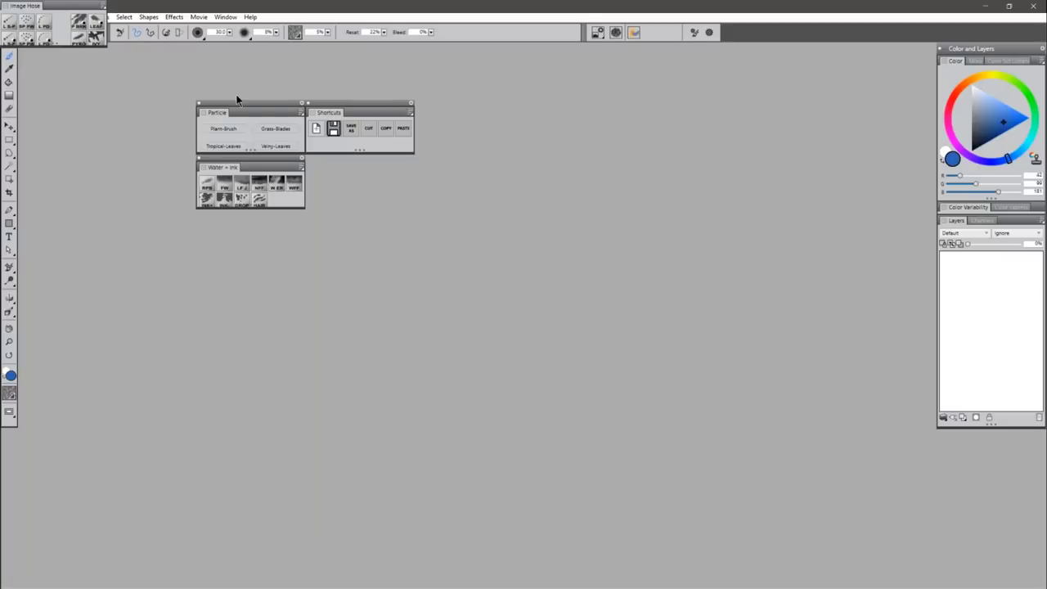
Stack the Particle, Water + Ink and Shortcuts palettes one below another beneath the Image Hose palette.
drag(242, 111, 40, 59)
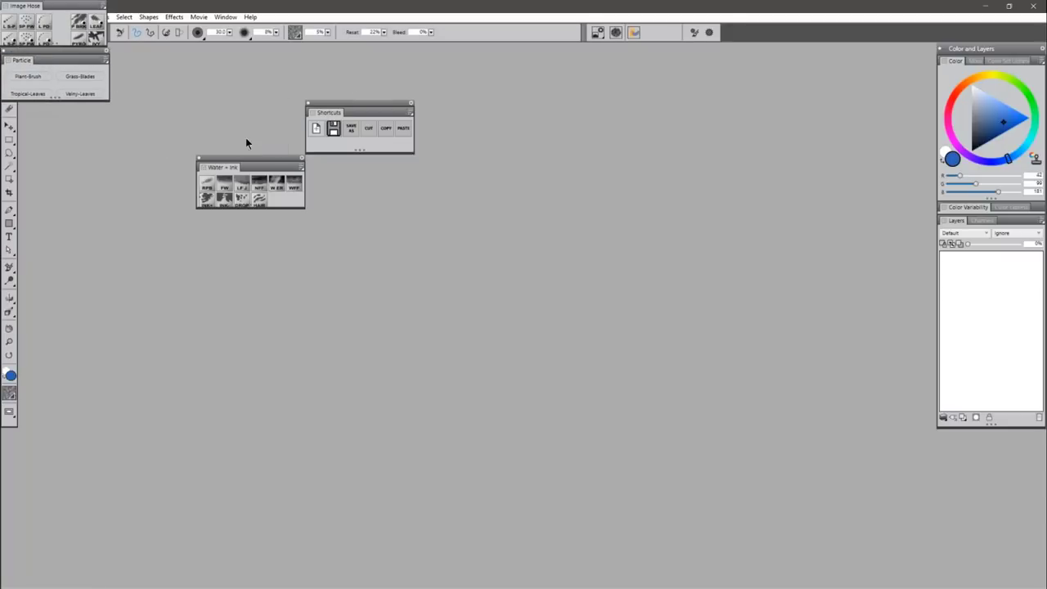
drag(249, 157, 61, 113)
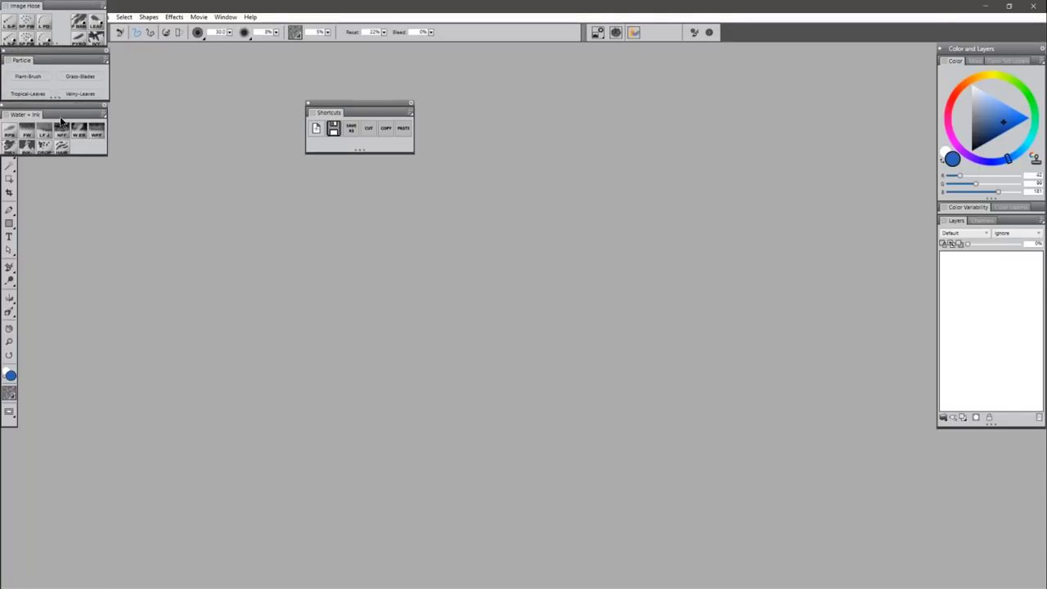
click(225, 16)
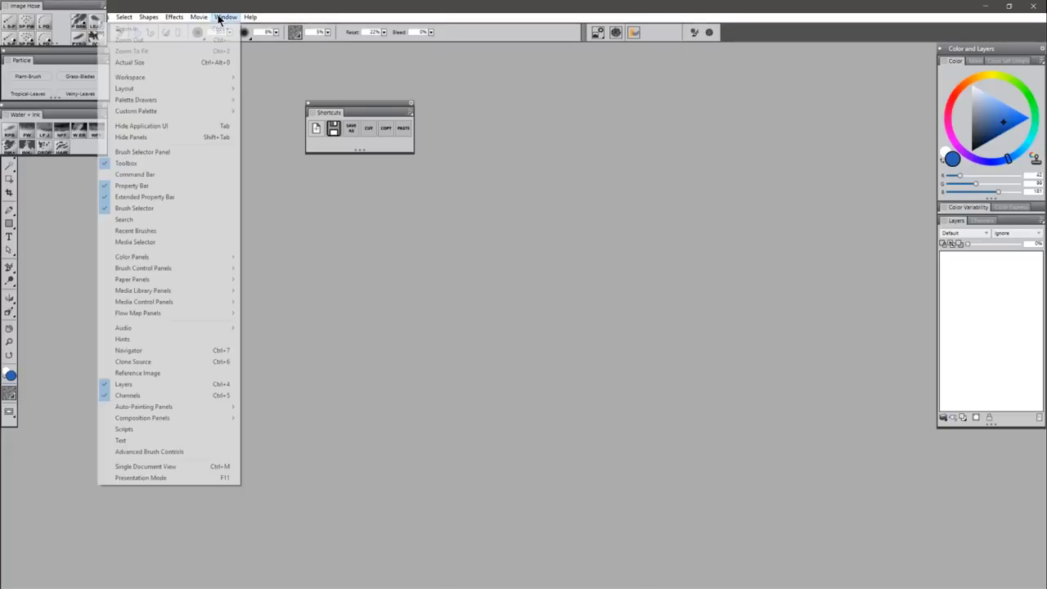
click(268, 63)
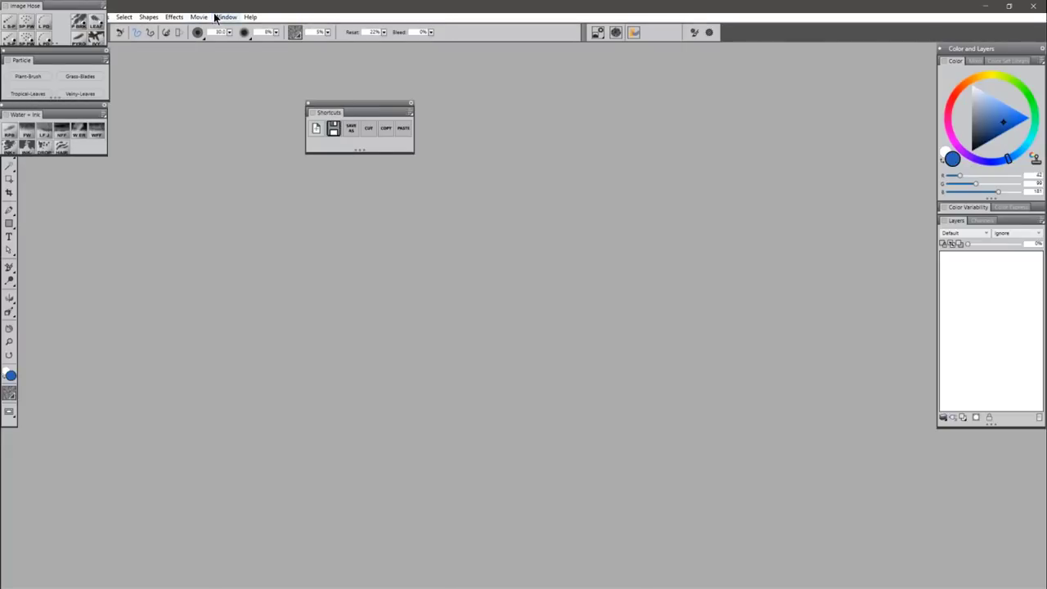
mouse_move(374, 104)
mouse_down()
mouse_move(201, 149)
mouse_move(55, 159)
mouse_up()
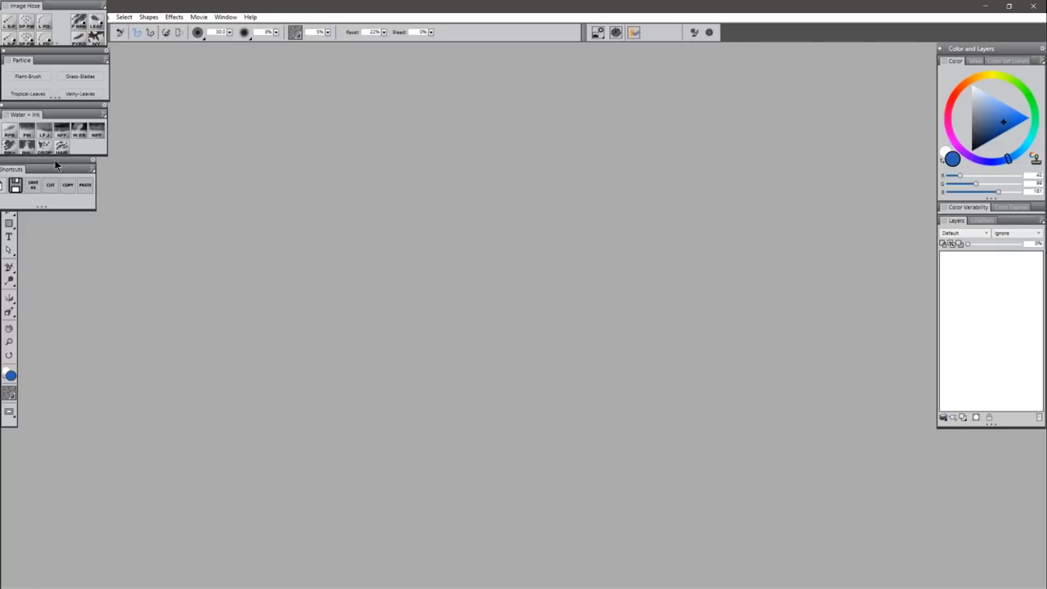
Switch to the AR2018-12-1 workspace and create a new 1440p image of 2560 × 1440 pixels at 72 pixels per inch.
click(226, 16)
mouse_move(232, 80)
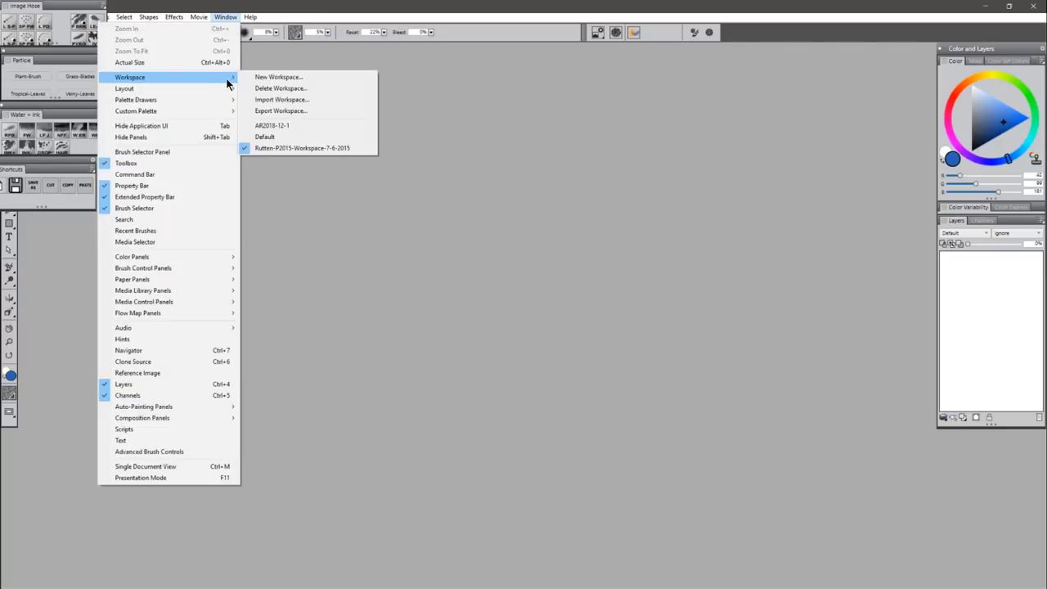
click(305, 126)
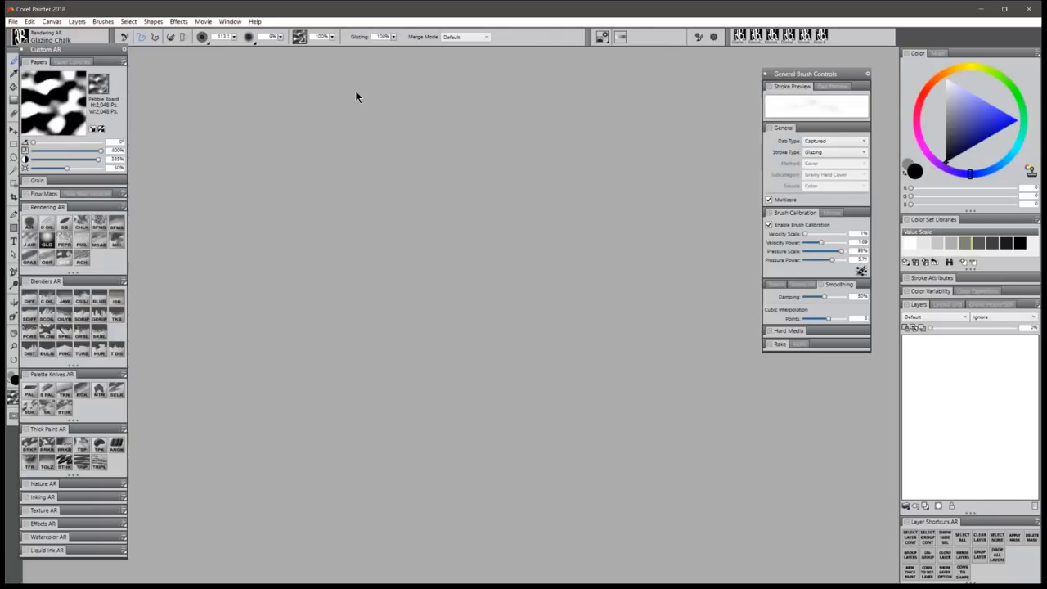
click(142, 72)
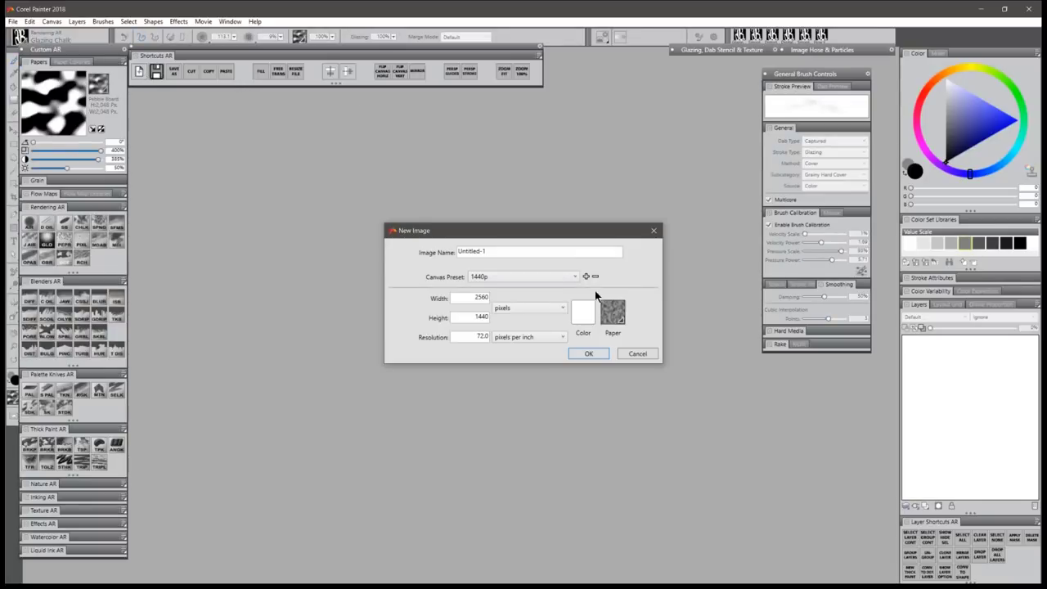
click(588, 353)
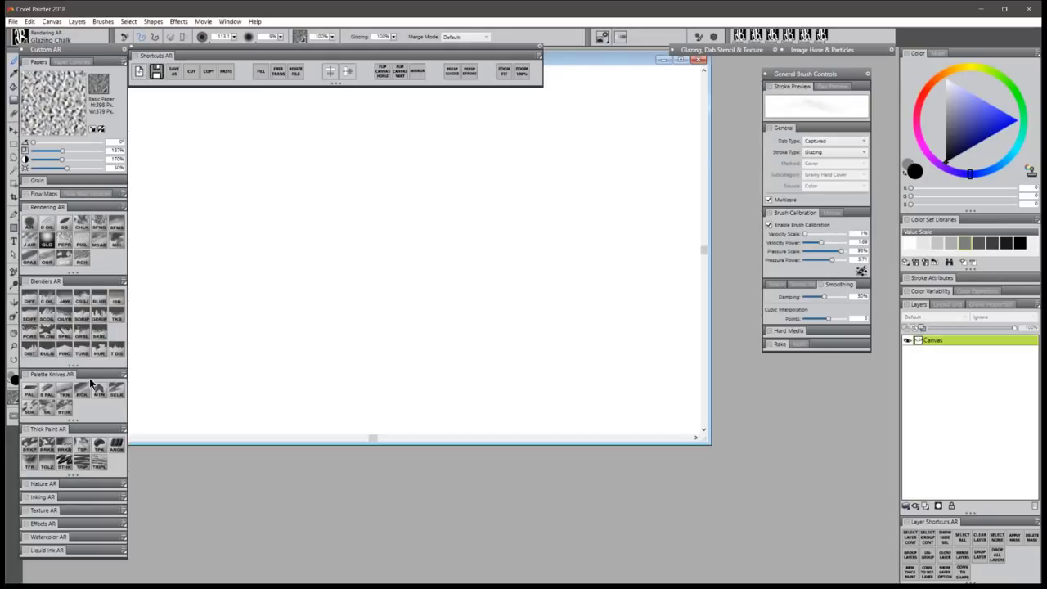
Test the Loaded Palette Knife AR brush with black scribbles before and after maximizing the canvas window, clearing each test.
click(31, 392)
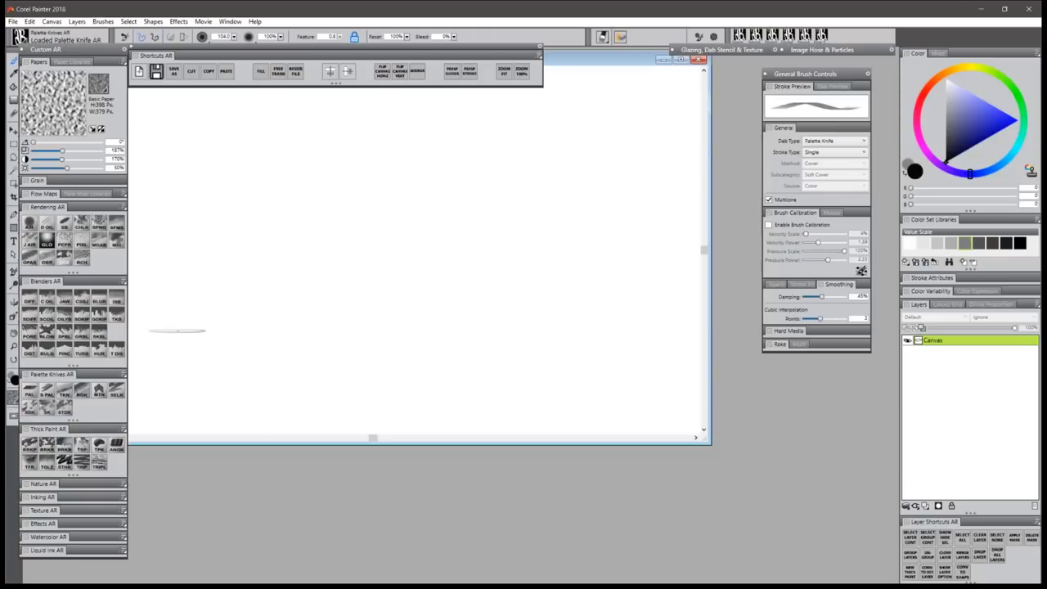
drag(466, 228, 551, 281)
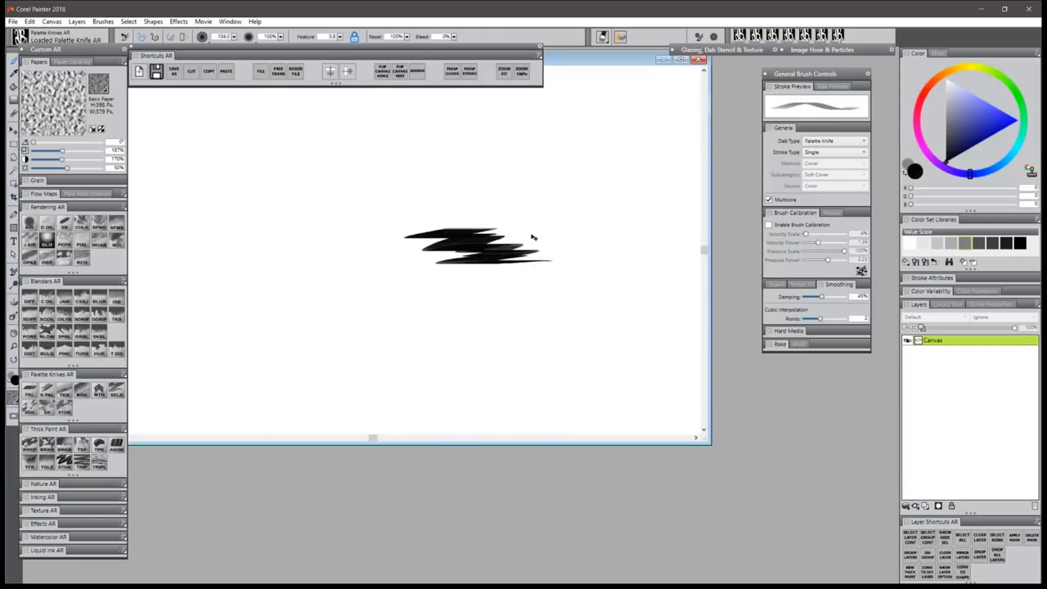
key(Delete)
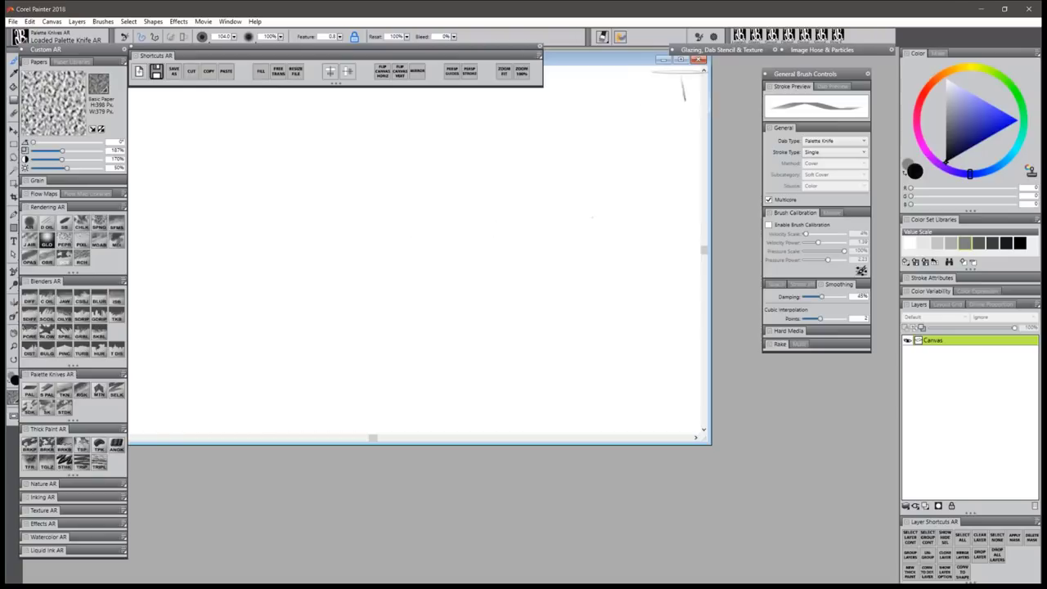
click(680, 59)
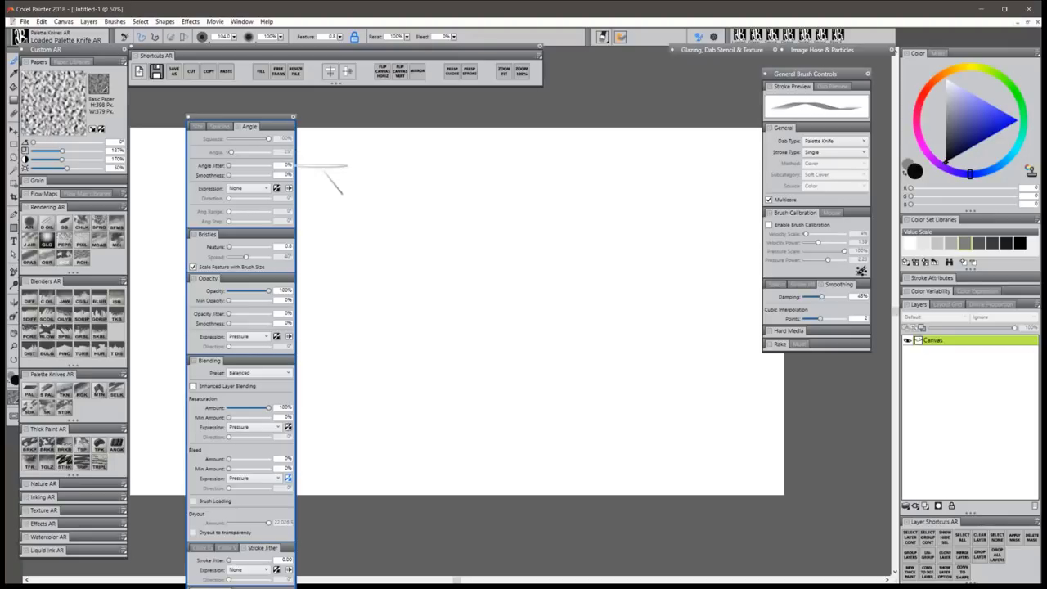
drag(445, 224, 479, 230)
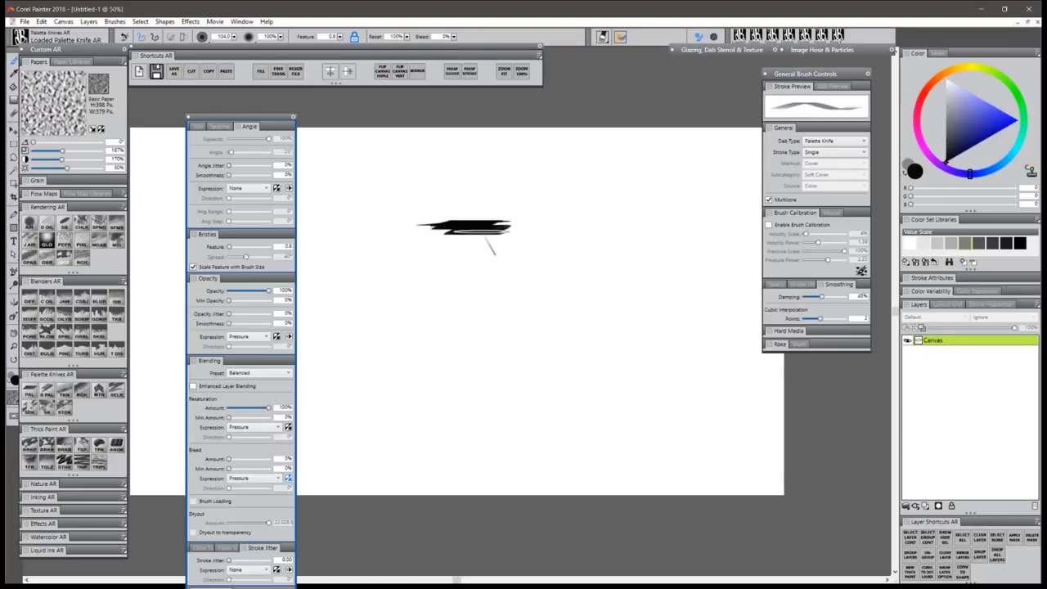
key(ctrl+z)
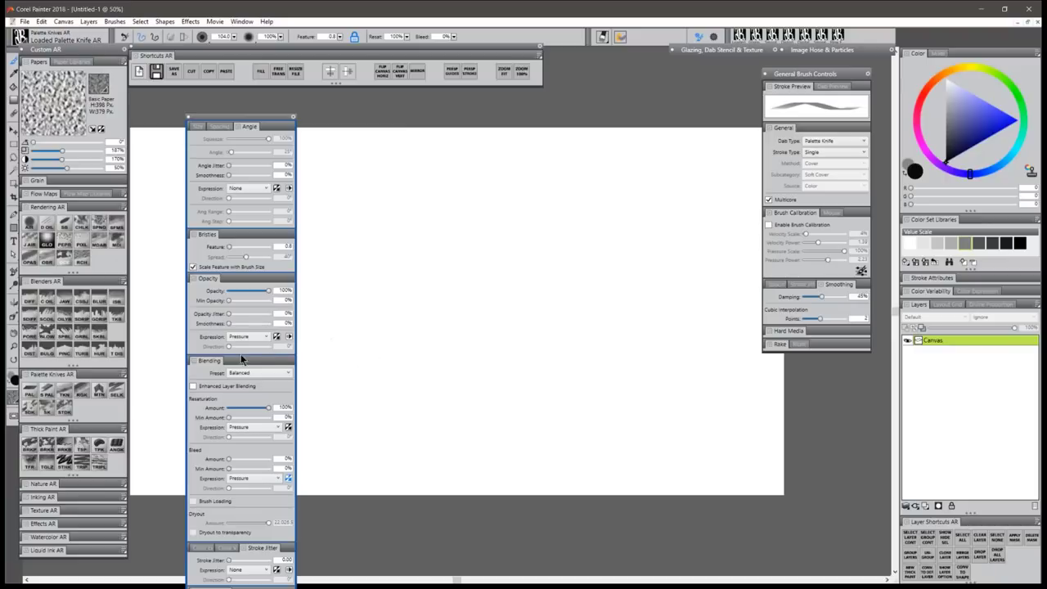
Select the Broken Paint brush from Thick Paint AR, enlarge it to about 70 and paint a short test stroke.
click(30, 448)
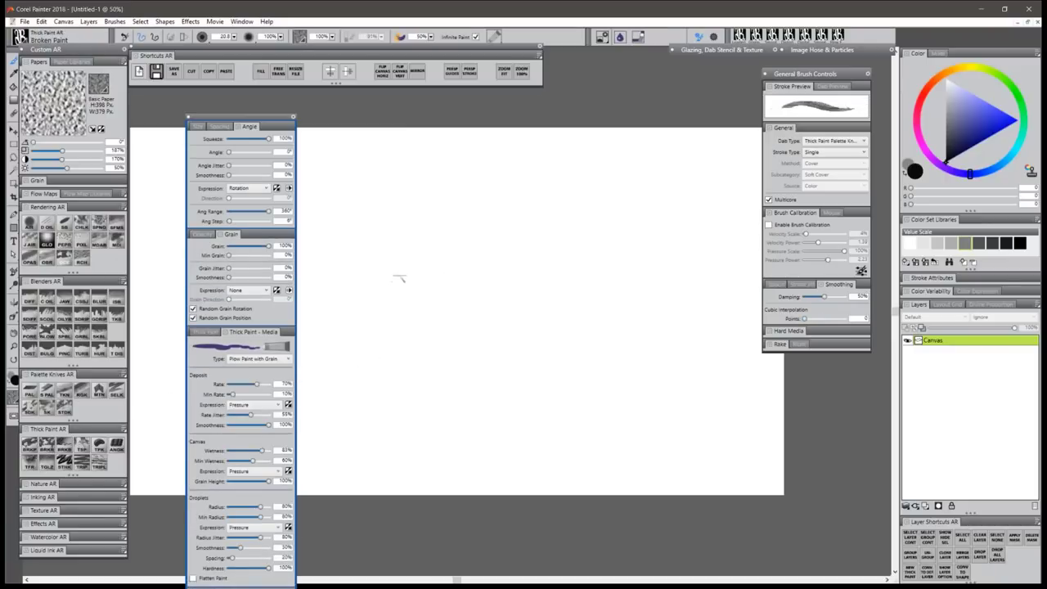
key(bracketright)
key(bracketright)
key(bracketright)
key(bracketright)
key(bracketright)
drag(479, 238, 545, 250)
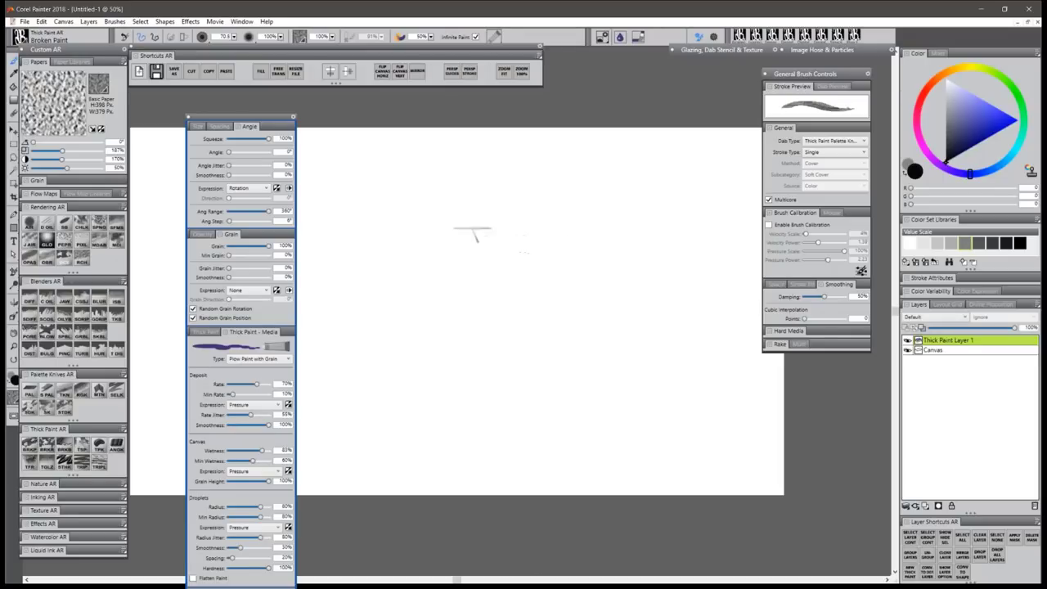
Try steeper Broken Paint angles, starting with 32°, using an undone test stroke, and return the angle to 0°.
drag(229, 152, 233, 152)
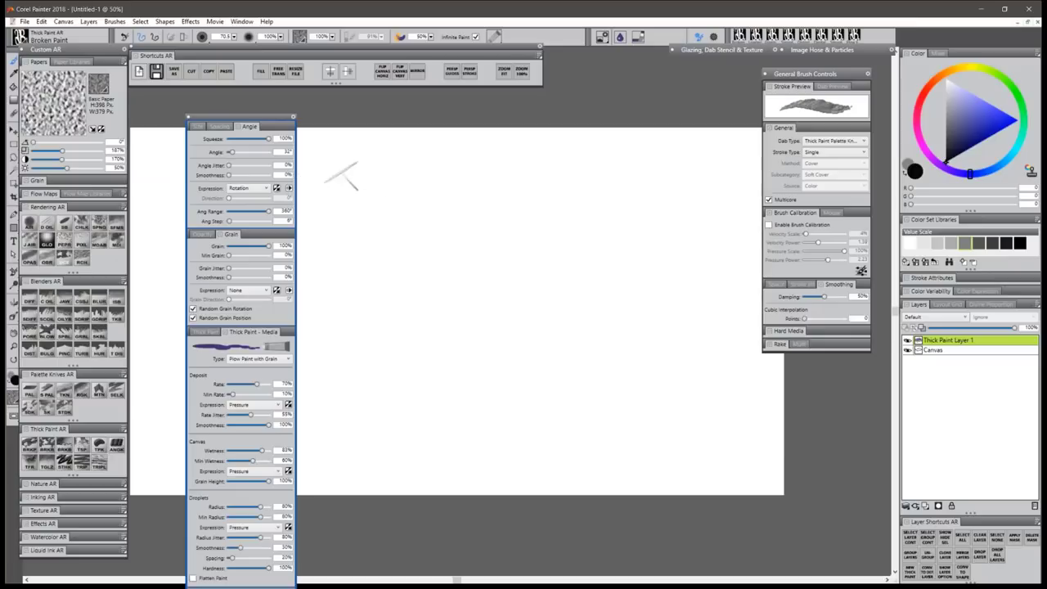
drag(233, 153, 237, 152)
drag(422, 189, 427, 219)
key(ctrl+z)
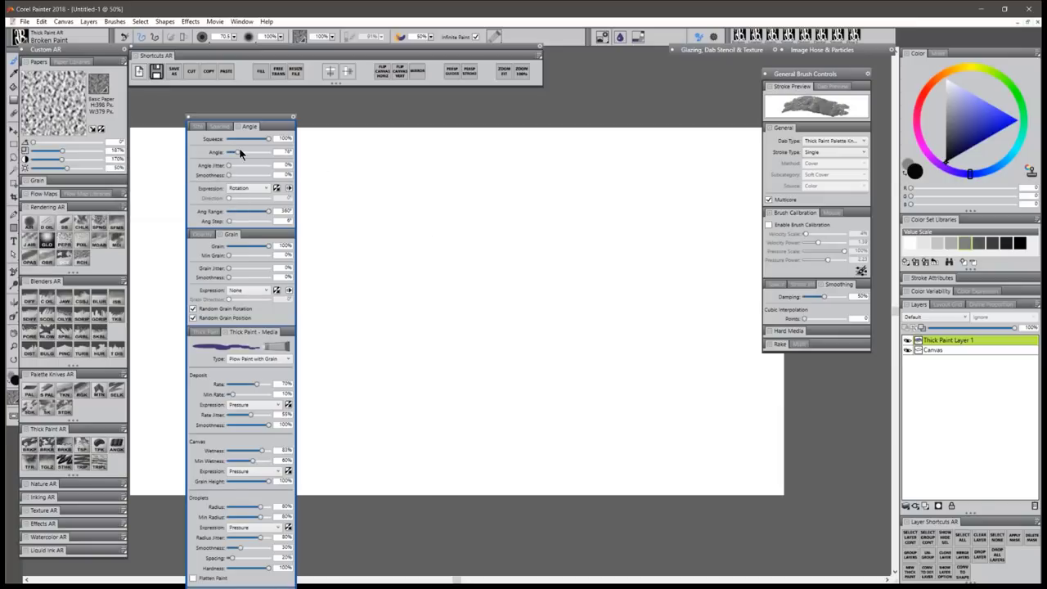
drag(237, 151, 230, 153)
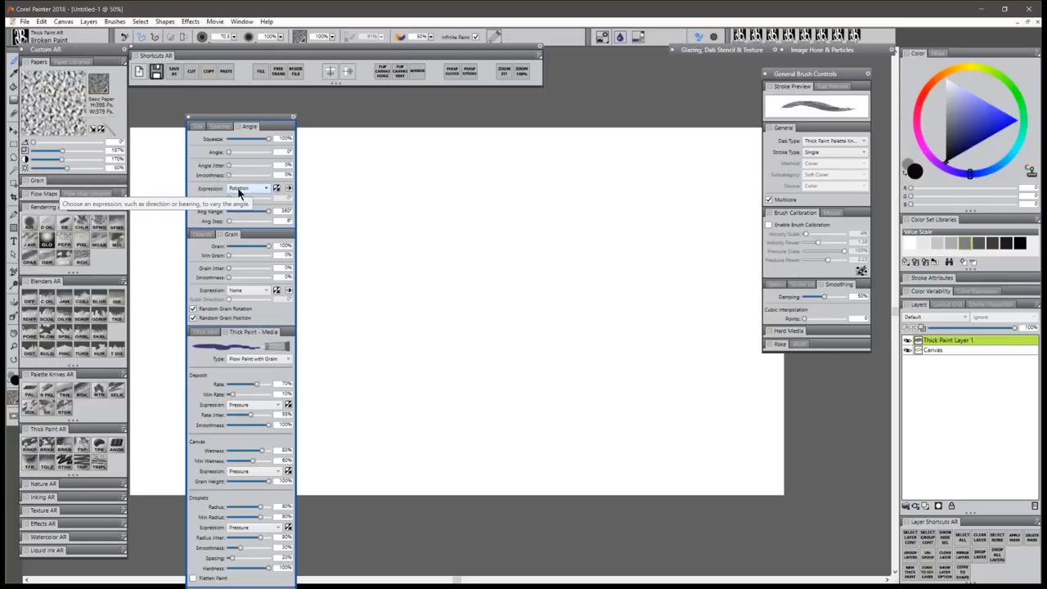
Try the Tilt expression for the Broken Paint angle with four short strokes in different directions, and undo them.
click(243, 188)
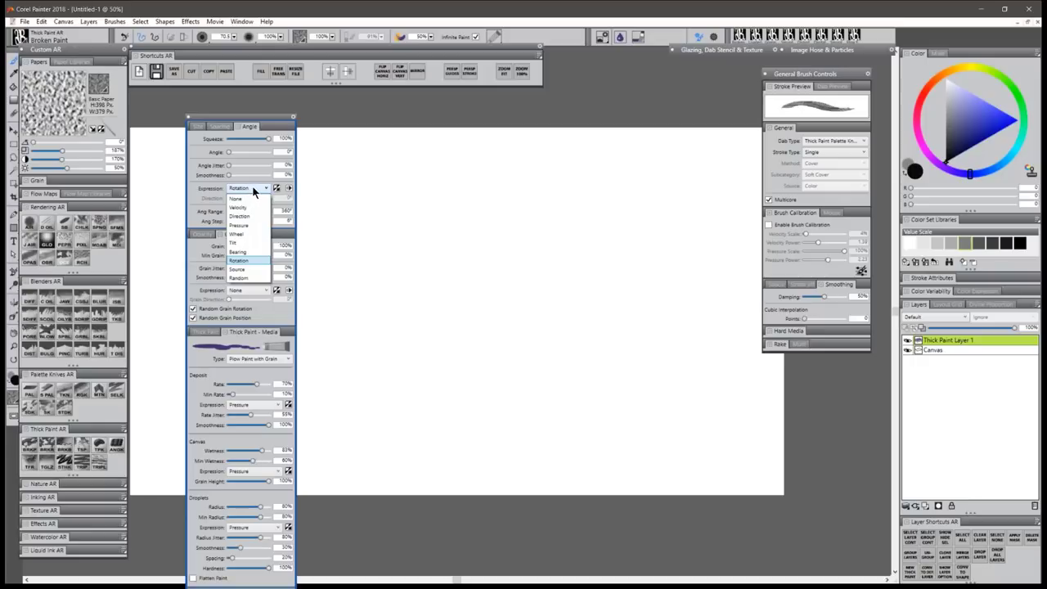
click(250, 242)
click(492, 219)
drag(493, 219, 517, 244)
mouse_move(562, 198)
mouse_down()
mouse_move(562, 225)
mouse_move(591, 214)
mouse_up()
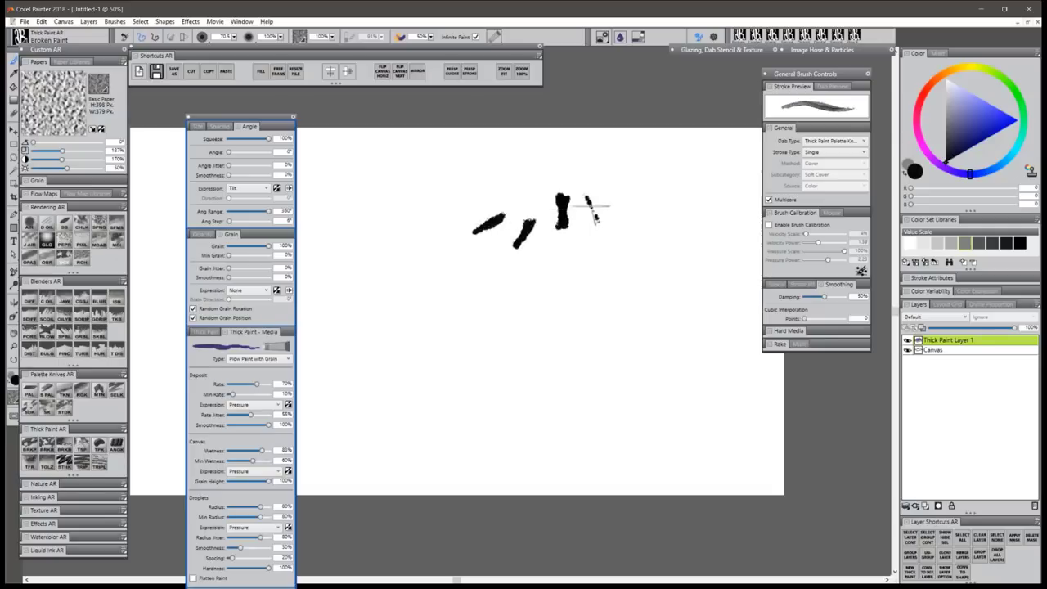
key(ctrl+z)
key(ctrl+z)
key(ctrl+z)
key(ctrl+z)
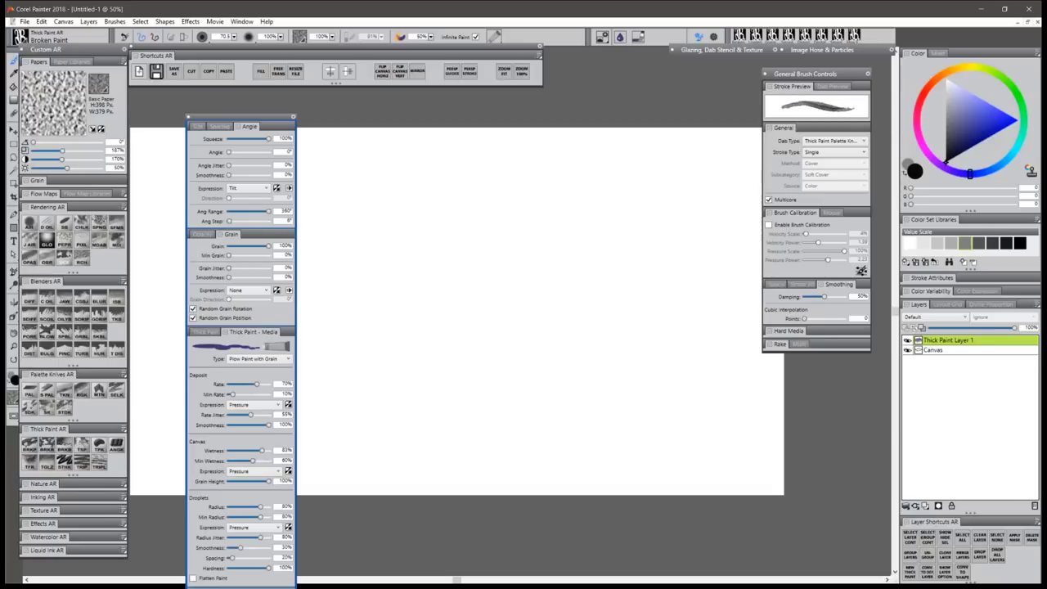
Set the Broken Paint angle expression to Rotation, paint test strokes across the canvas and undo them.
click(248, 187)
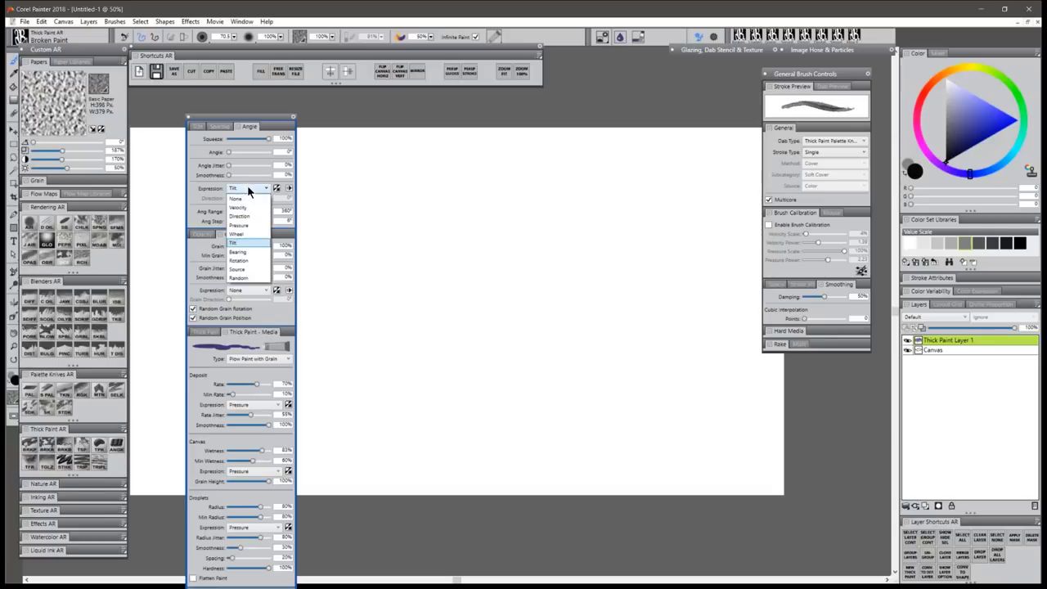
click(244, 259)
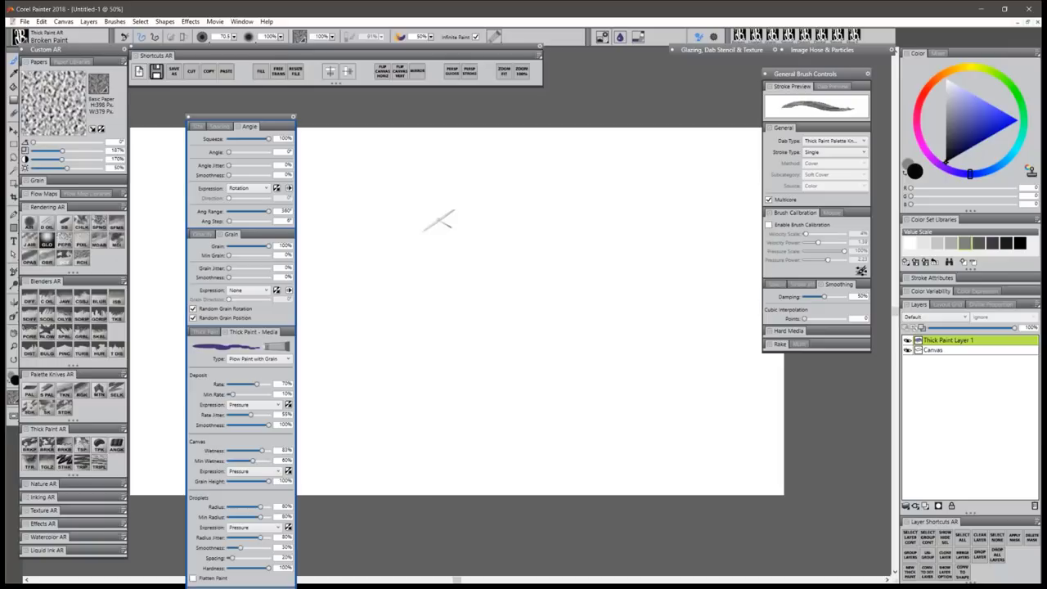
mouse_move(427, 228)
mouse_down()
mouse_move(466, 207)
mouse_move(482, 229)
mouse_move(551, 215)
mouse_move(576, 232)
mouse_move(637, 239)
mouse_up()
key(ctrl+z)
key(ctrl+z)
key(ctrl+z)
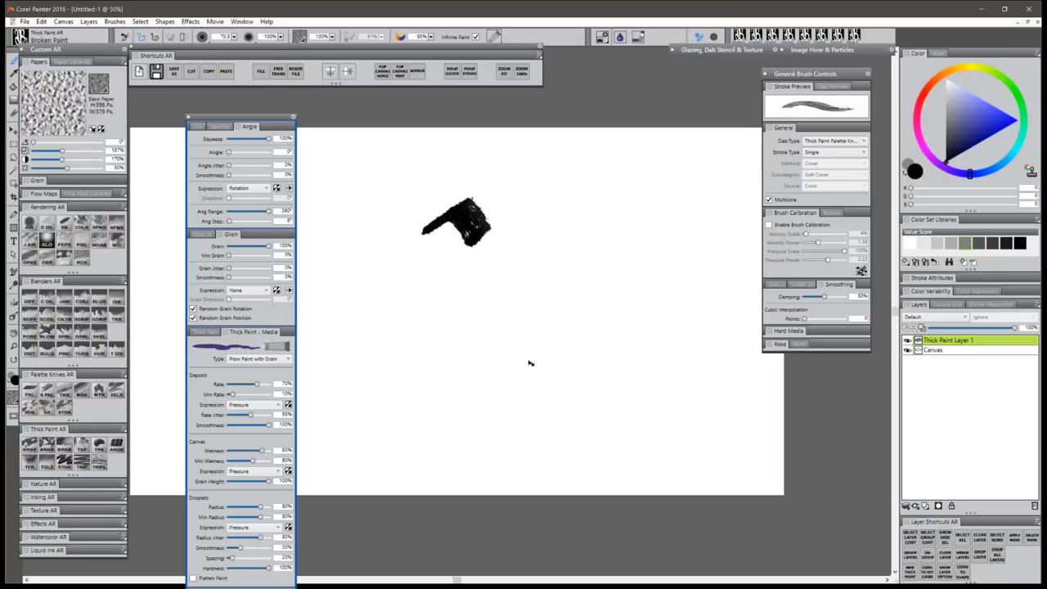
Rotate the canvas, scribble black strokes with Loaded Palette Knife AR, and rotate the canvas again to a different angle.
click(13, 360)
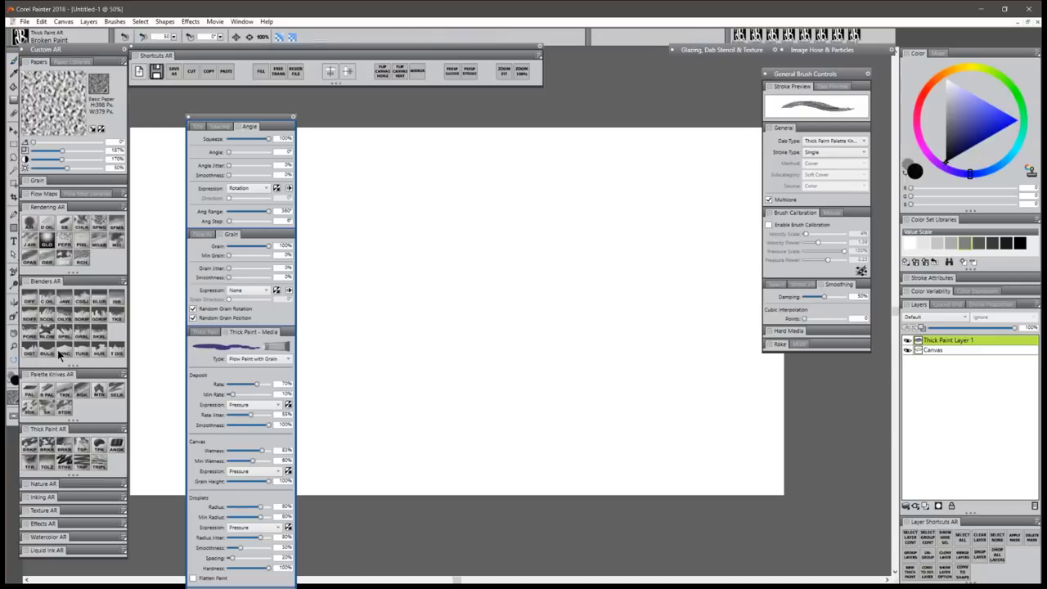
drag(373, 322, 430, 273)
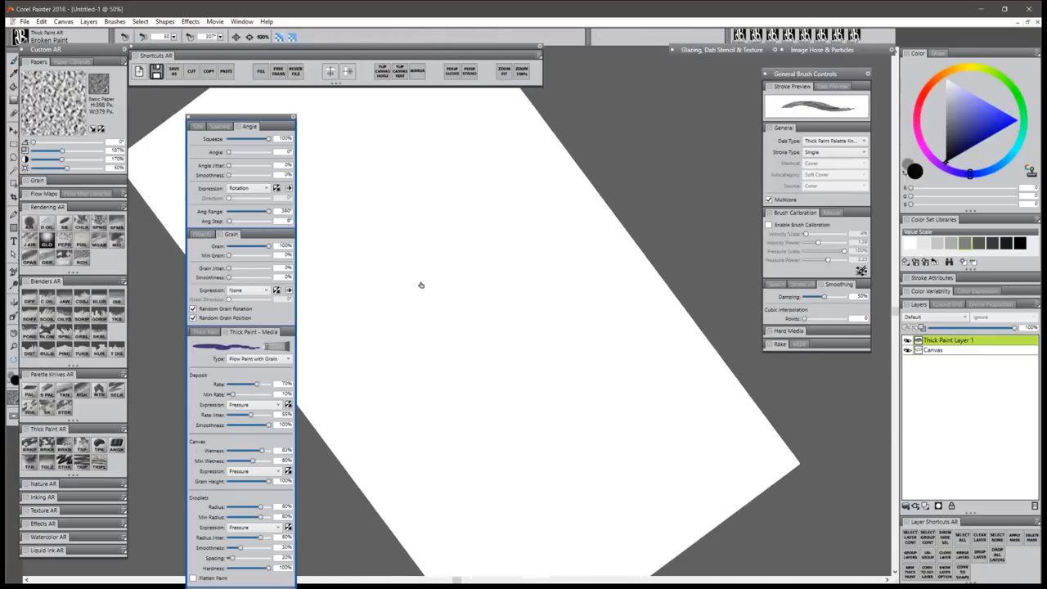
click(29, 391)
mouse_move(413, 235)
mouse_down()
mouse_move(479, 235)
mouse_move(465, 262)
mouse_move(480, 246)
mouse_move(497, 249)
mouse_move(474, 254)
mouse_move(472, 244)
mouse_move(524, 262)
mouse_up()
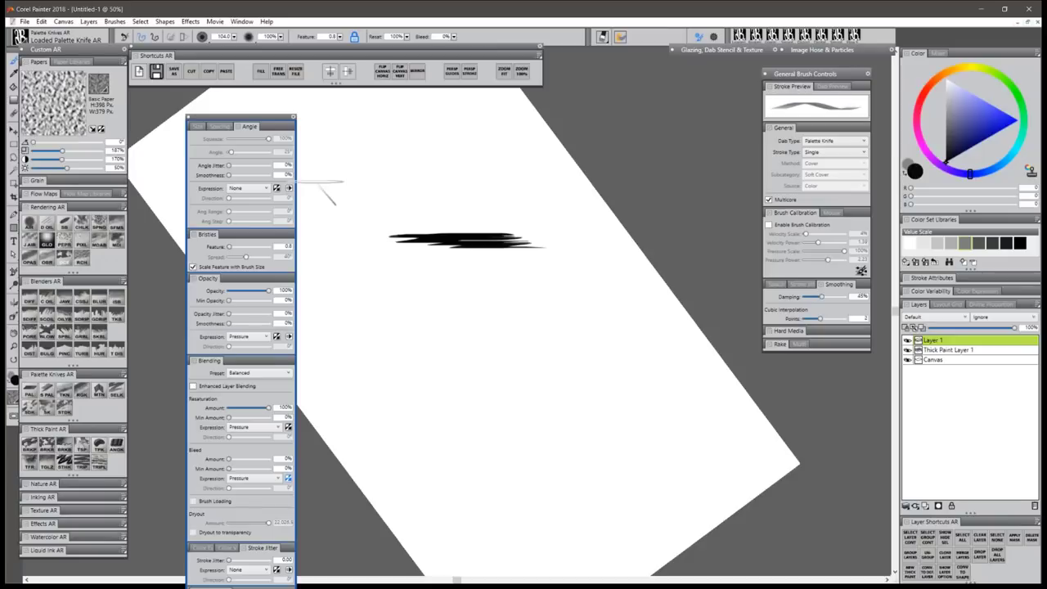
double_click(16, 363)
drag(521, 283, 397, 305)
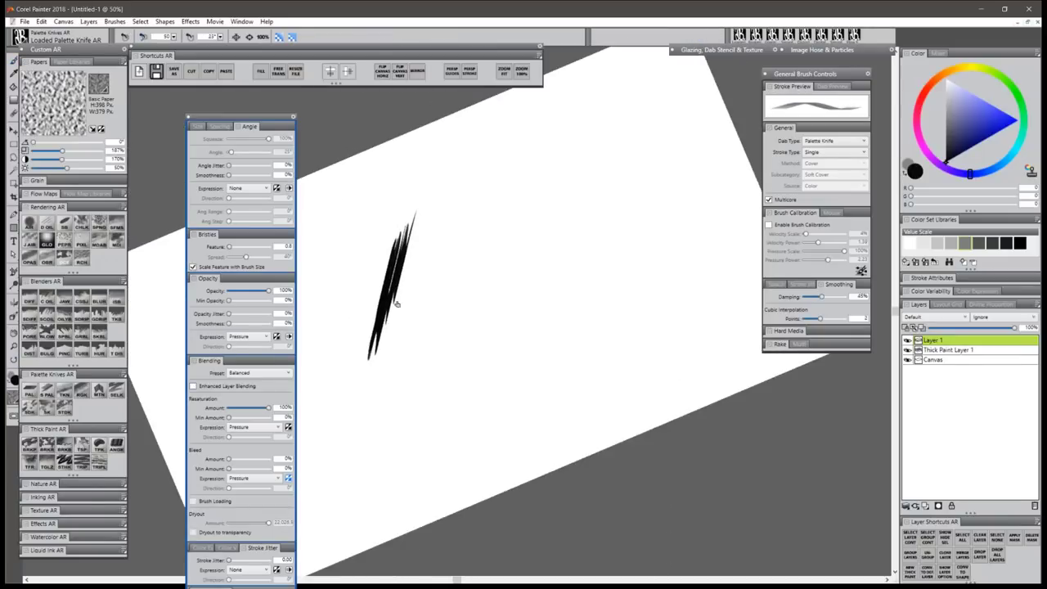
Scribble horizontal black strokes beside the vertical ones with Loaded Palette Knife AR and close the palette holding the angle and opacity controls.
key(b)
mouse_move(524, 296)
mouse_down()
mouse_move(561, 286)
mouse_move(552, 295)
mouse_move(563, 315)
mouse_move(599, 327)
mouse_up()
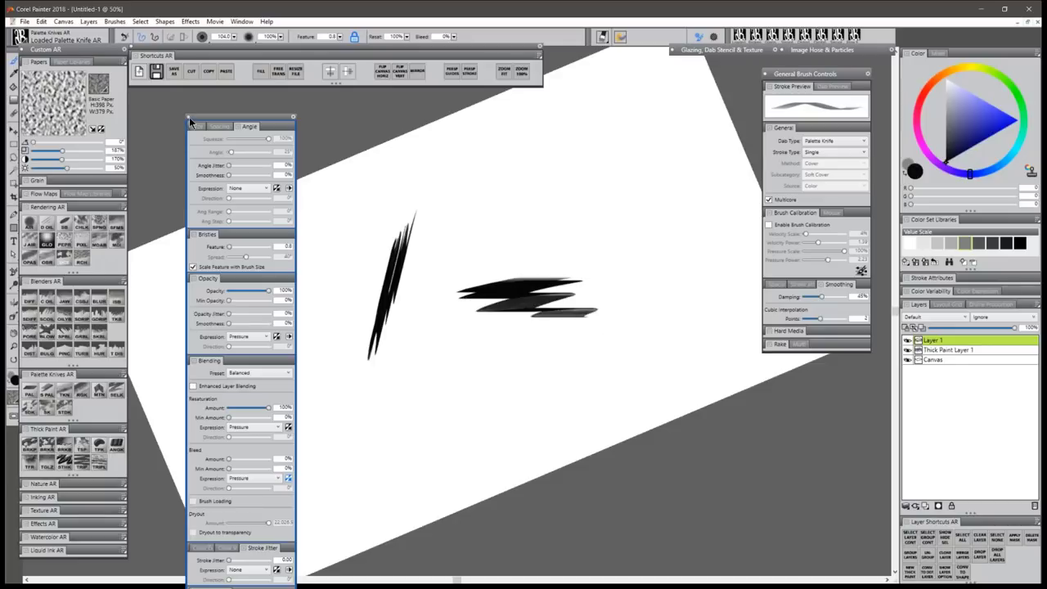
click(189, 119)
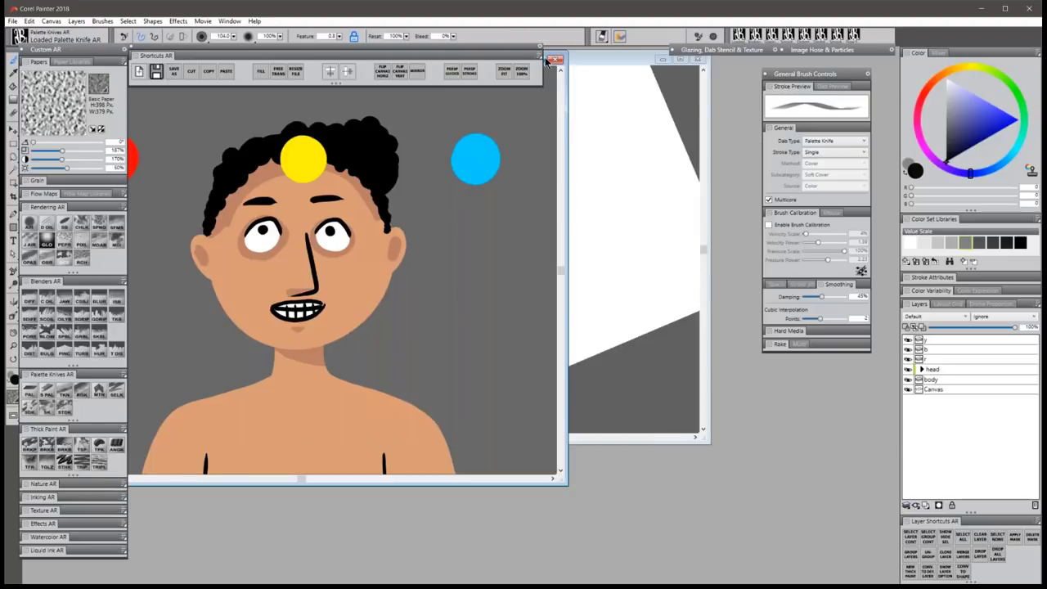
Maximize the layers-dude2.rif document and move the yellow circle on layer y over the character's ear on the blue circle's side.
click(547, 61)
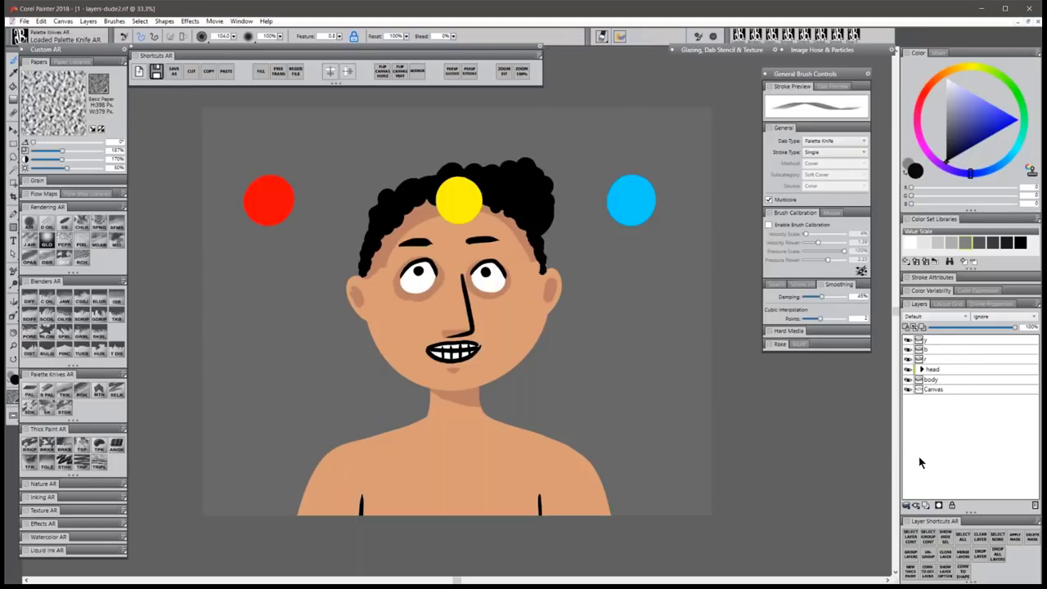
click(935, 340)
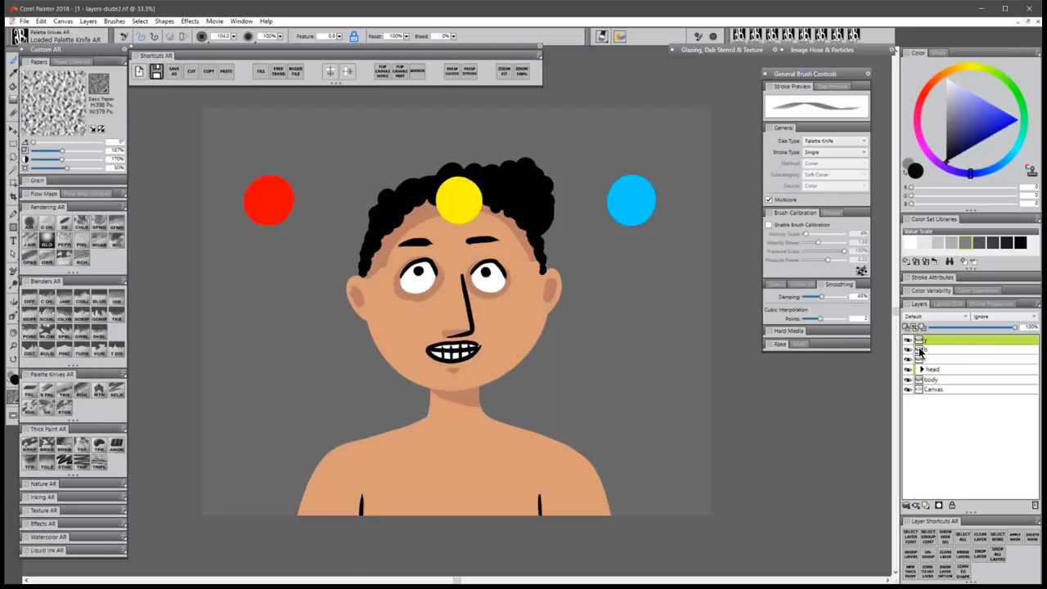
click(13, 129)
drag(457, 212, 563, 274)
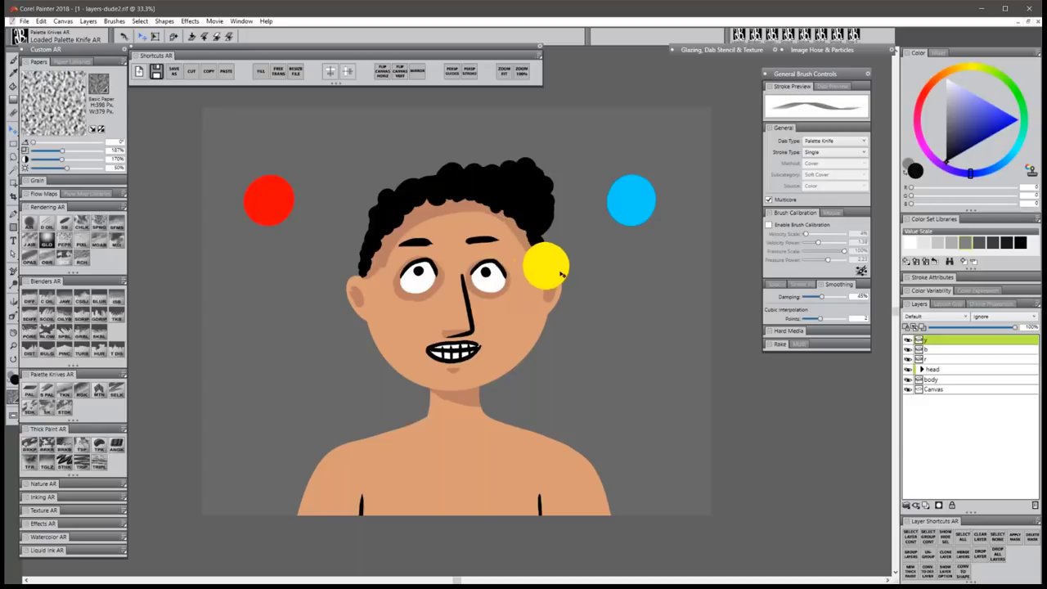
Move layer y beneath the head group and reposition the yellow circle directly below the blue circle.
drag(933, 348, 941, 381)
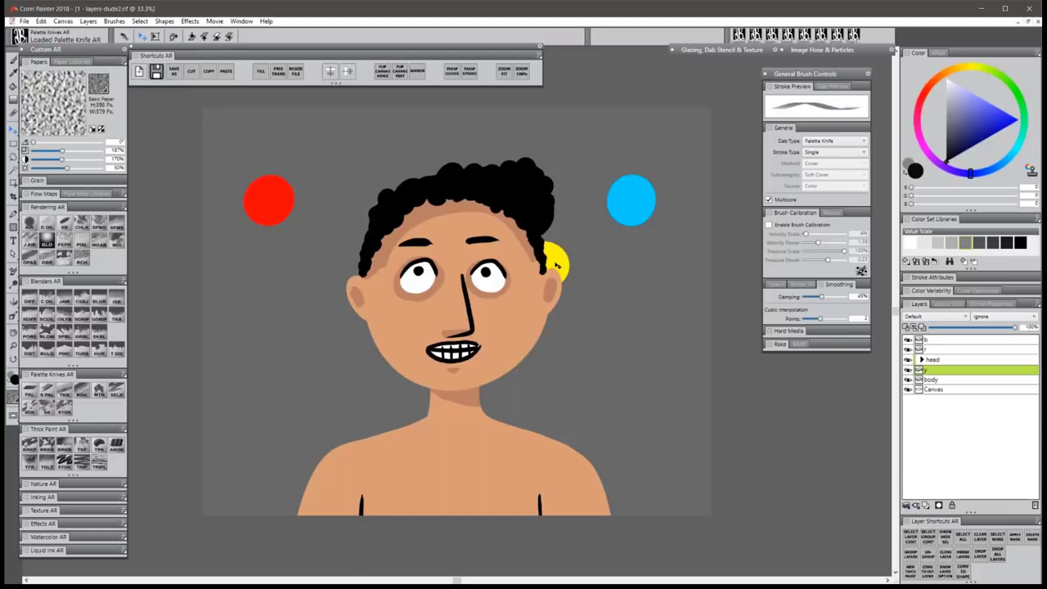
drag(558, 263, 635, 259)
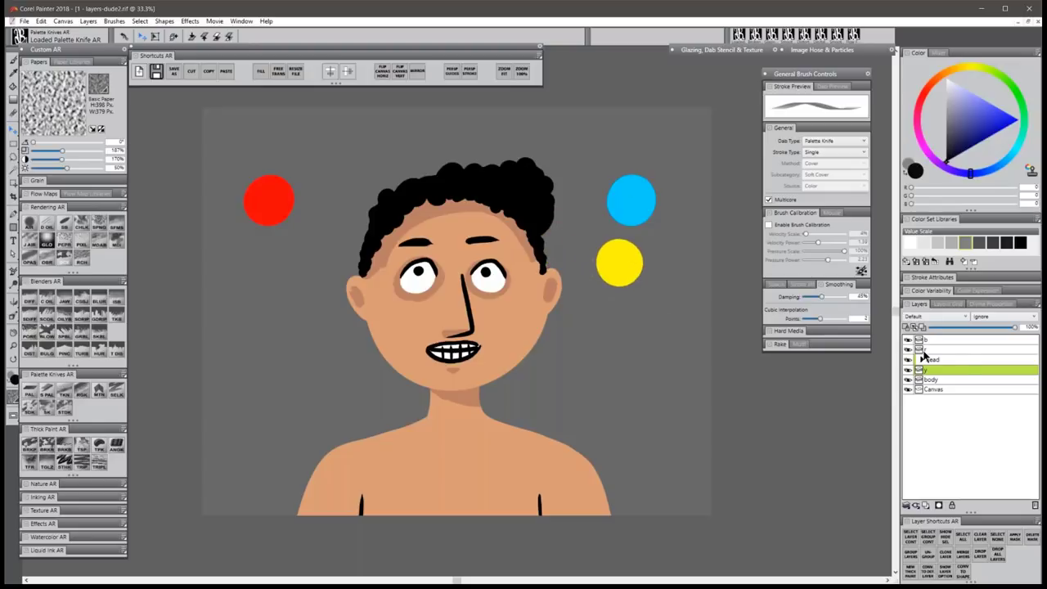
Airbrush a large soft blue glow behind the head on the Canvas with Digital Airbrush G, undoing a thin extra stroke along the shoulder.
click(939, 389)
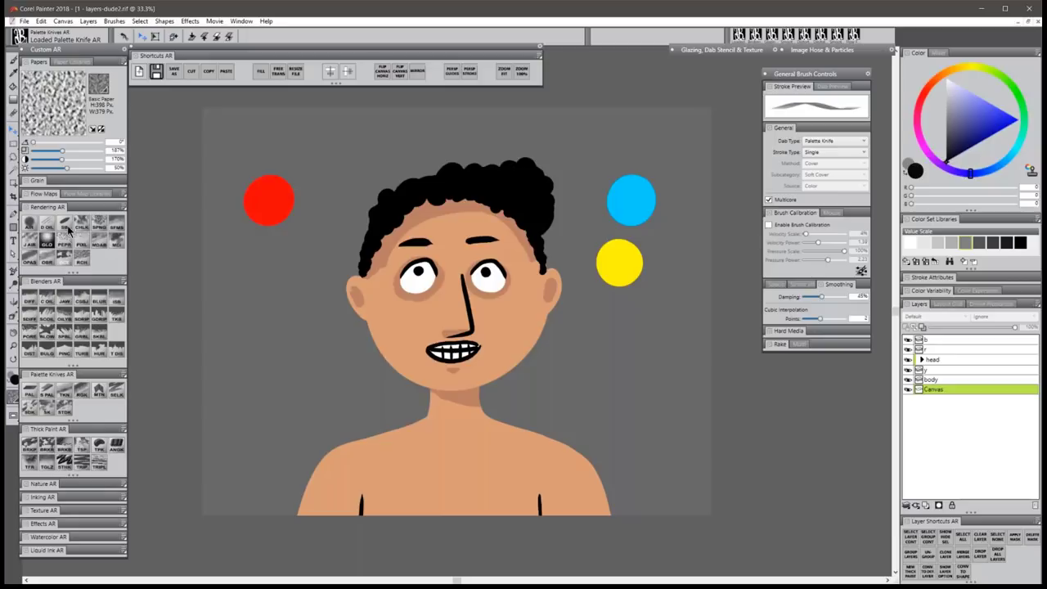
click(47, 243)
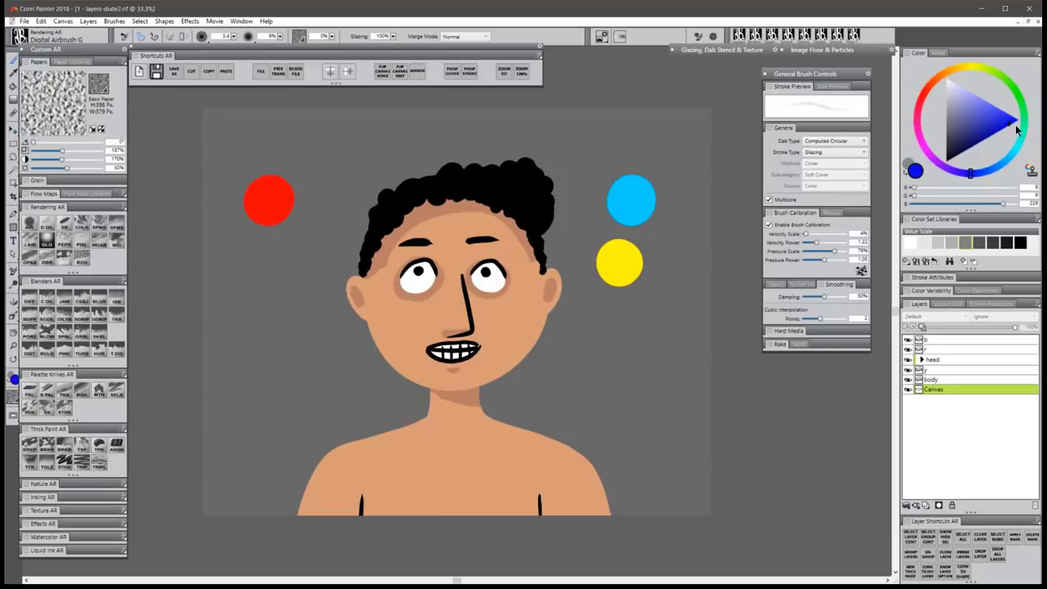
mouse_move(596, 171)
mouse_down()
mouse_move(307, 226)
mouse_move(440, 219)
mouse_move(481, 250)
mouse_move(325, 331)
mouse_move(602, 310)
mouse_move(380, 365)
mouse_move(586, 391)
mouse_move(603, 409)
mouse_up()
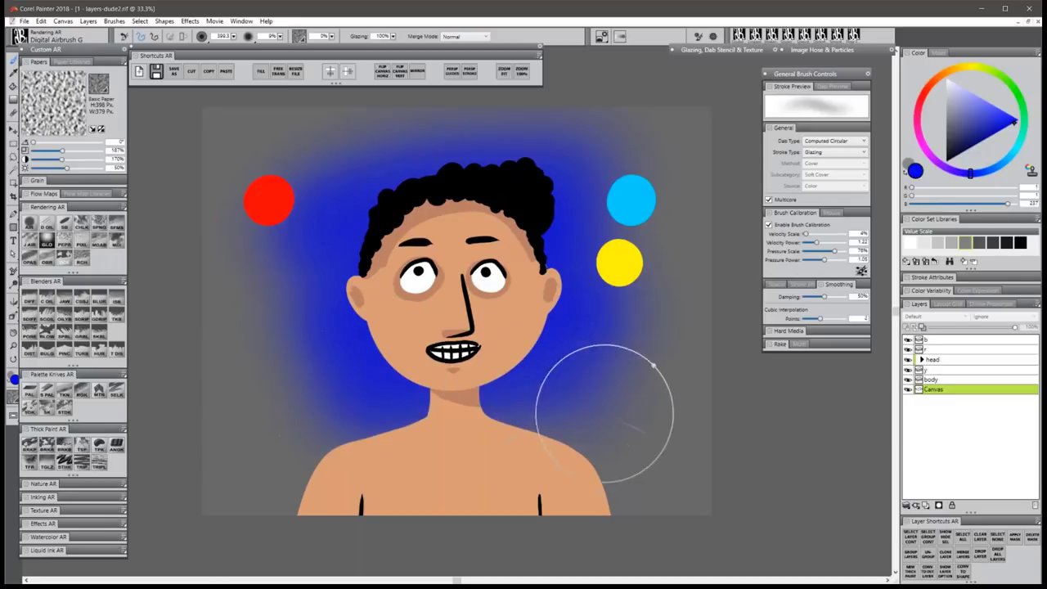
mouse_move(370, 431)
mouse_down()
mouse_move(324, 447)
mouse_move(291, 517)
mouse_up()
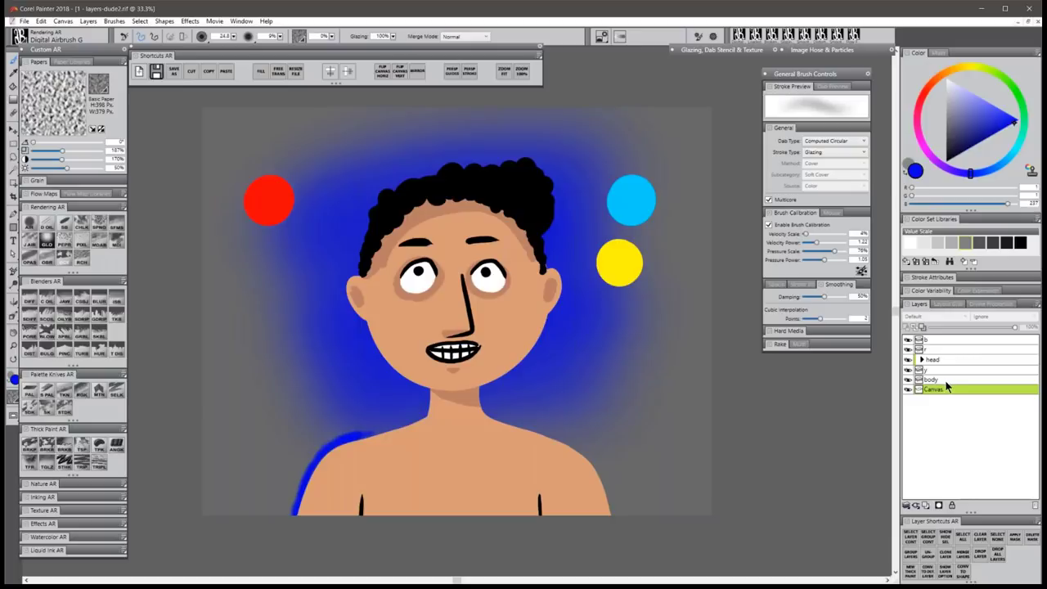
key(ctrl+z)
Move layer y to the top of the layer stack and place the yellow circle over the edge of the eye nearest the blue circle.
click(938, 349)
drag(935, 373, 932, 337)
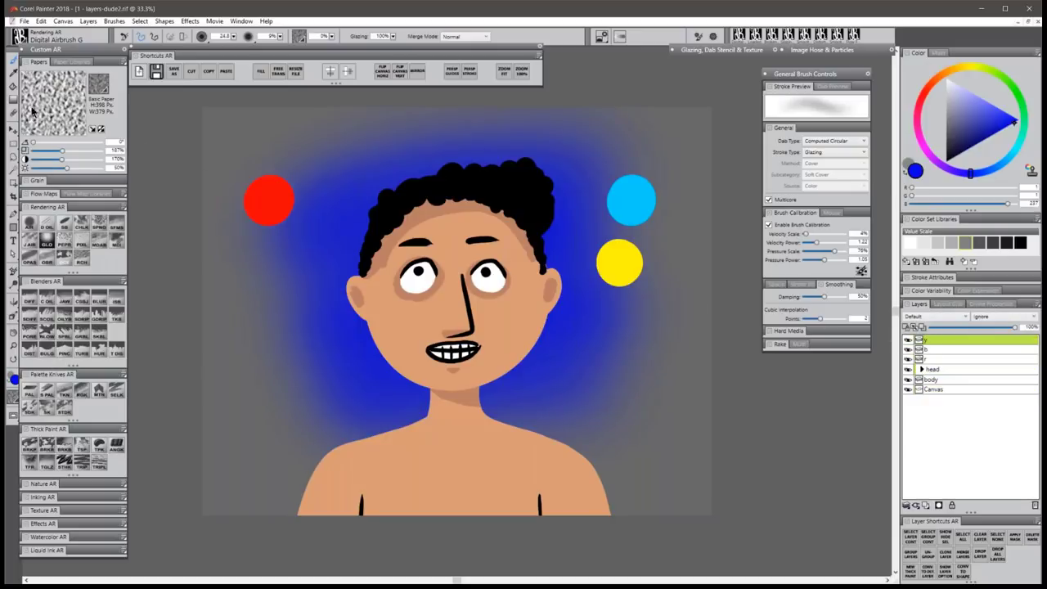
click(13, 130)
drag(621, 274, 519, 270)
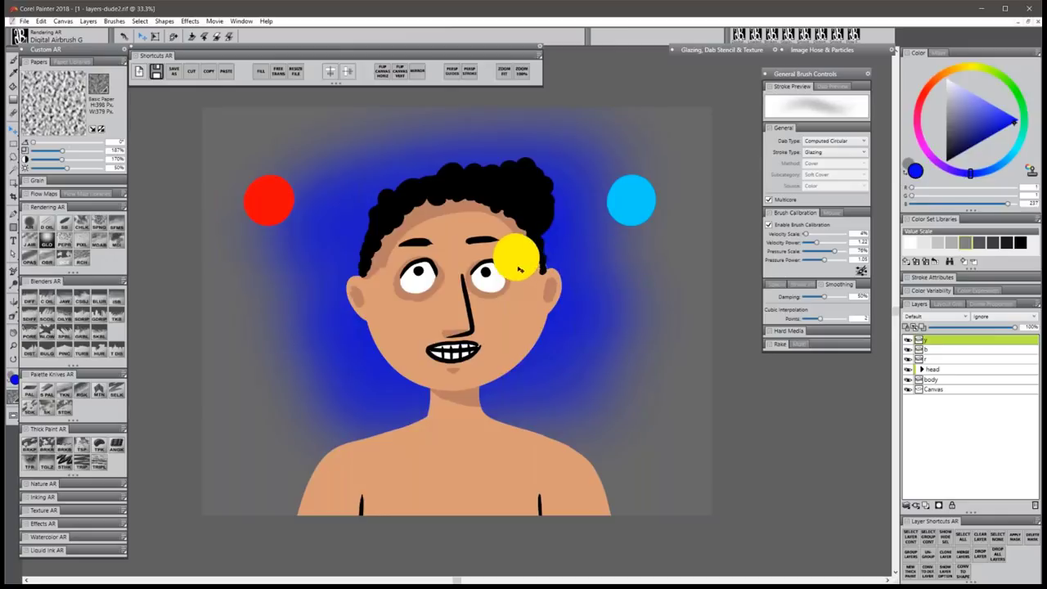
Try Multiply and switch layer y to the Screen composite method, moving its circle beside the ear over the blue glow.
click(932, 317)
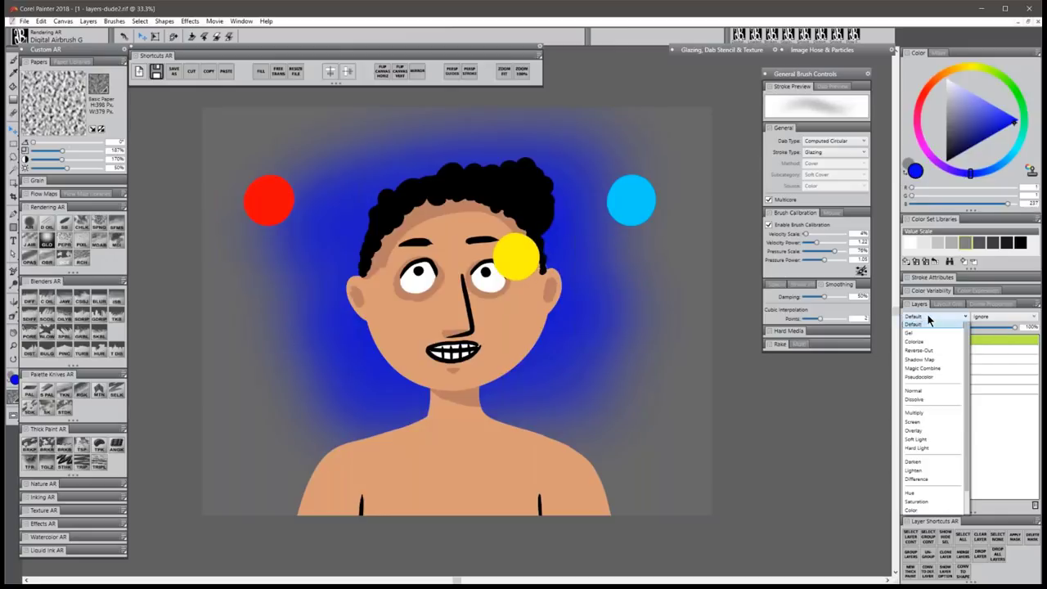
click(923, 415)
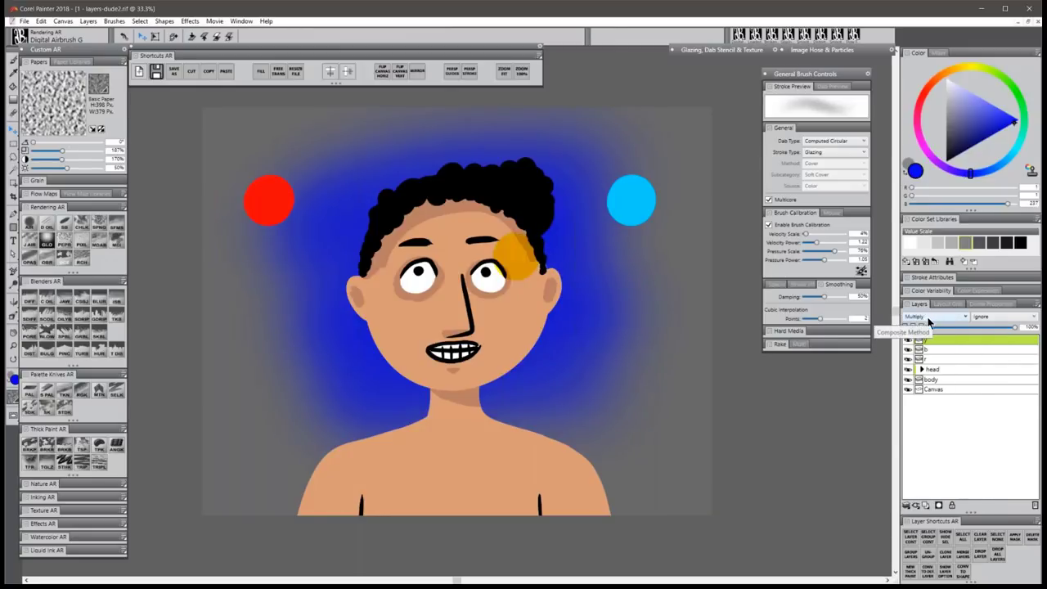
click(928, 320)
click(923, 398)
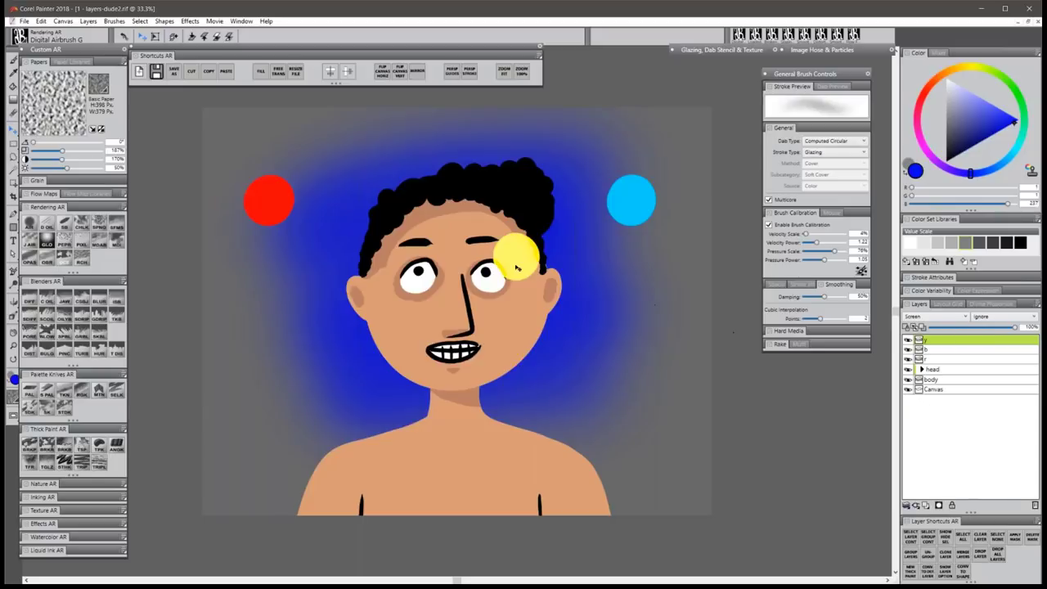
drag(516, 267, 578, 272)
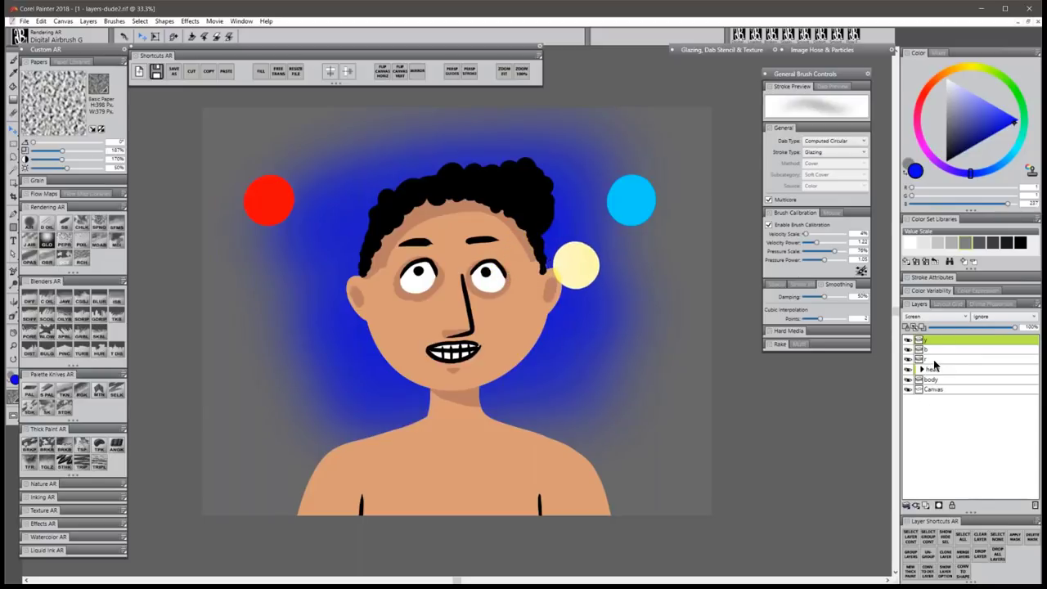
Expand the head group, preserve transparency on the face layer, and airbrush soft red blush on both cheeks.
click(925, 371)
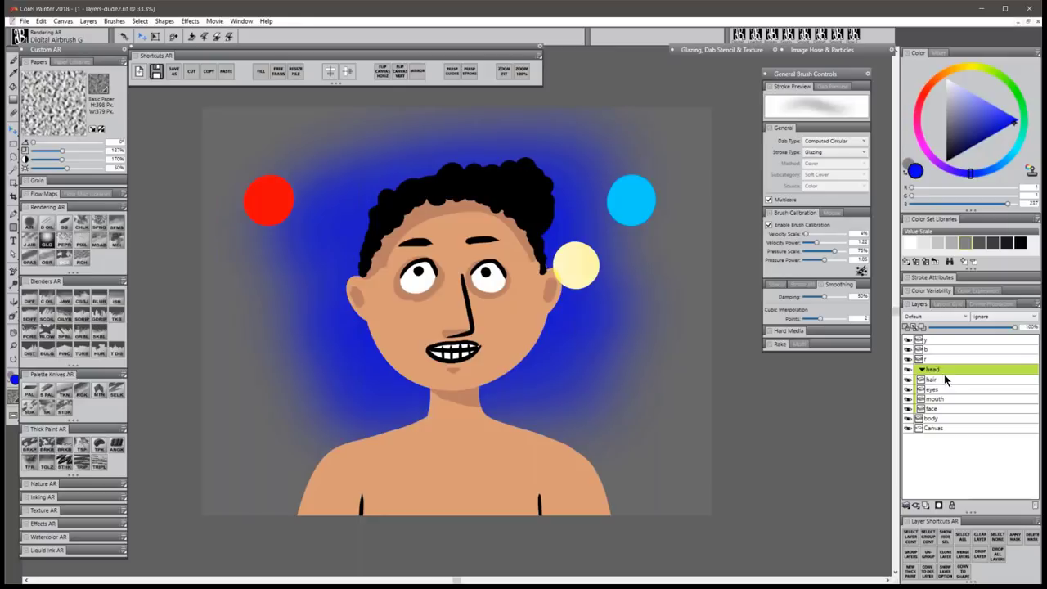
click(938, 407)
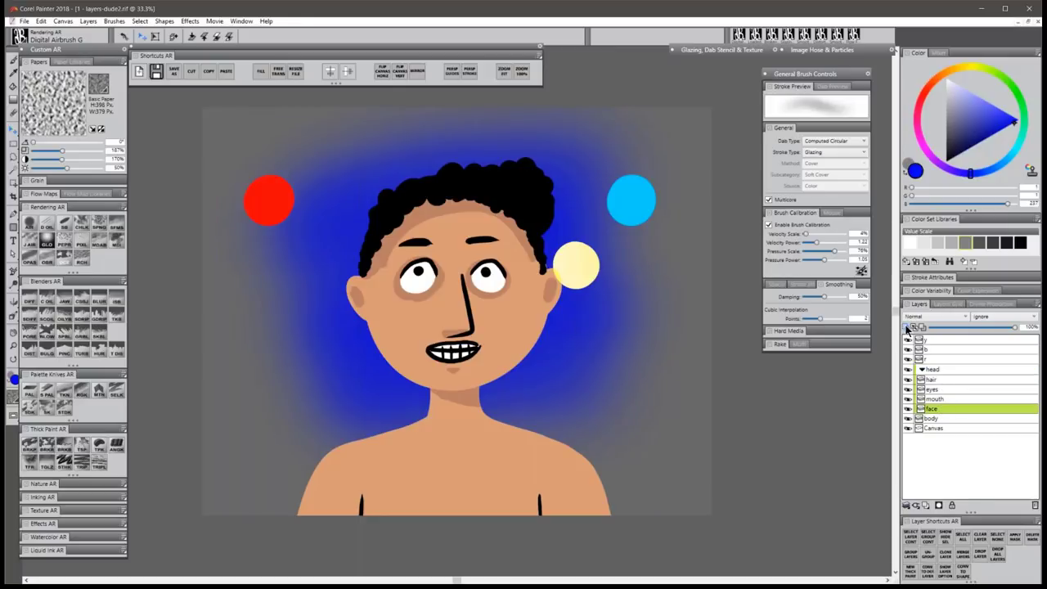
click(906, 328)
key(b)
click(927, 88)
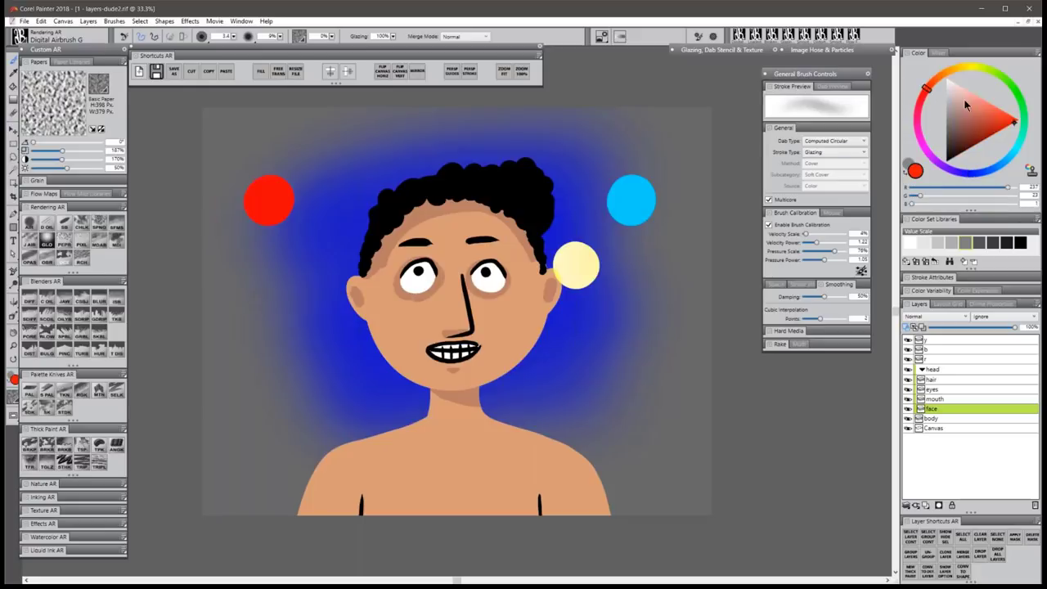
mouse_move(401, 304)
mouse_down()
mouse_move(399, 323)
mouse_move(386, 328)
mouse_up()
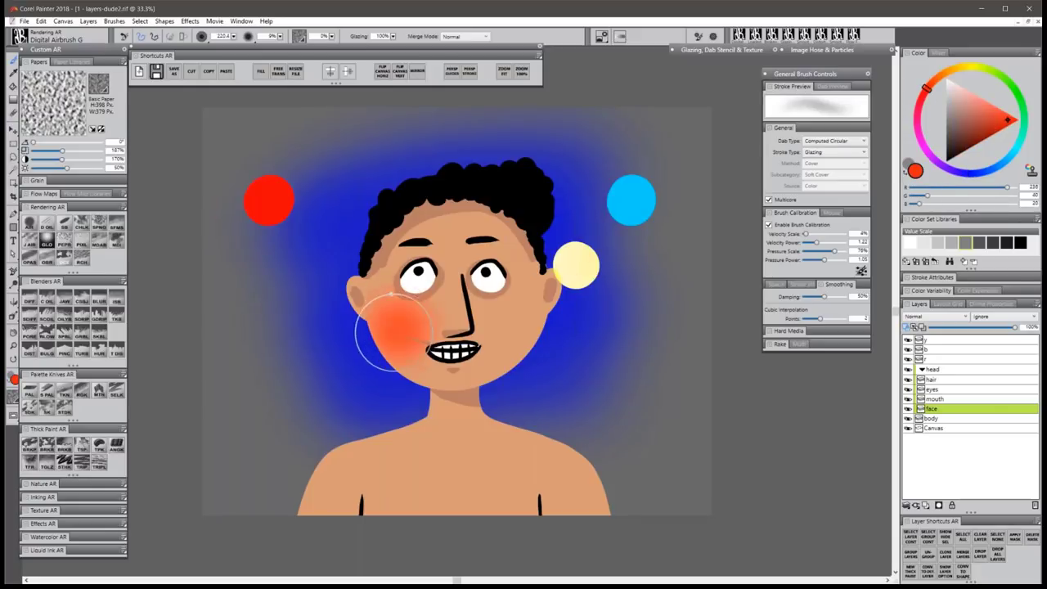
drag(533, 322, 517, 337)
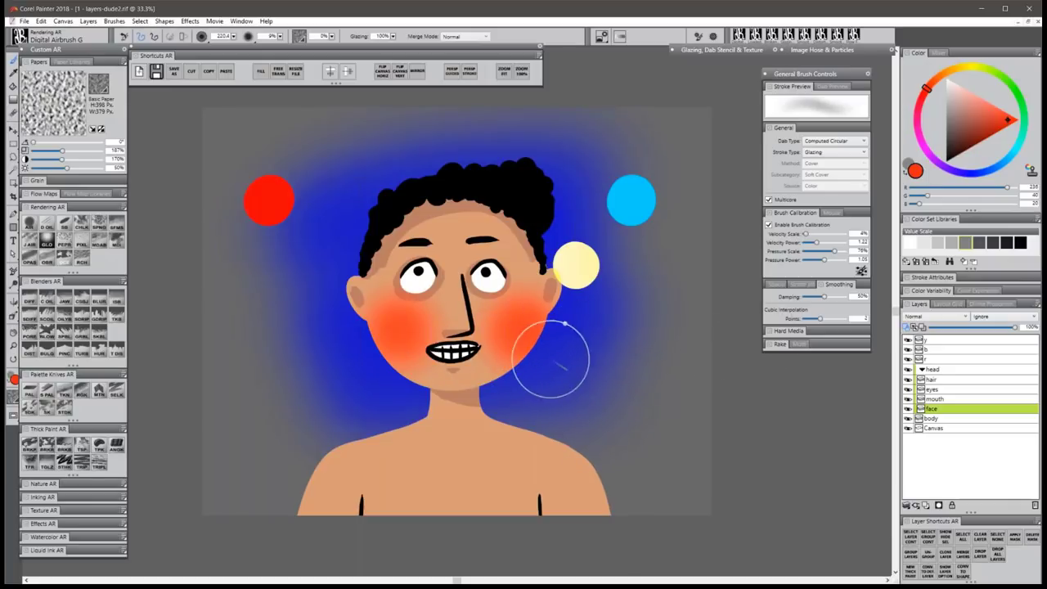
Select the head group, check its layer options, and toggle the whole group's visibility off and on.
click(931, 369)
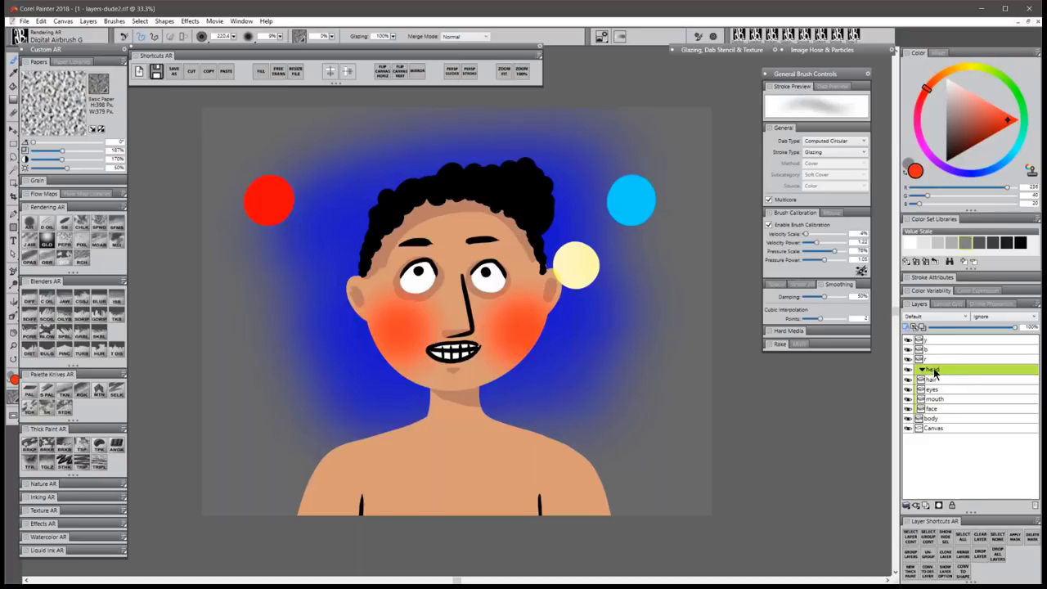
right_click(932, 372)
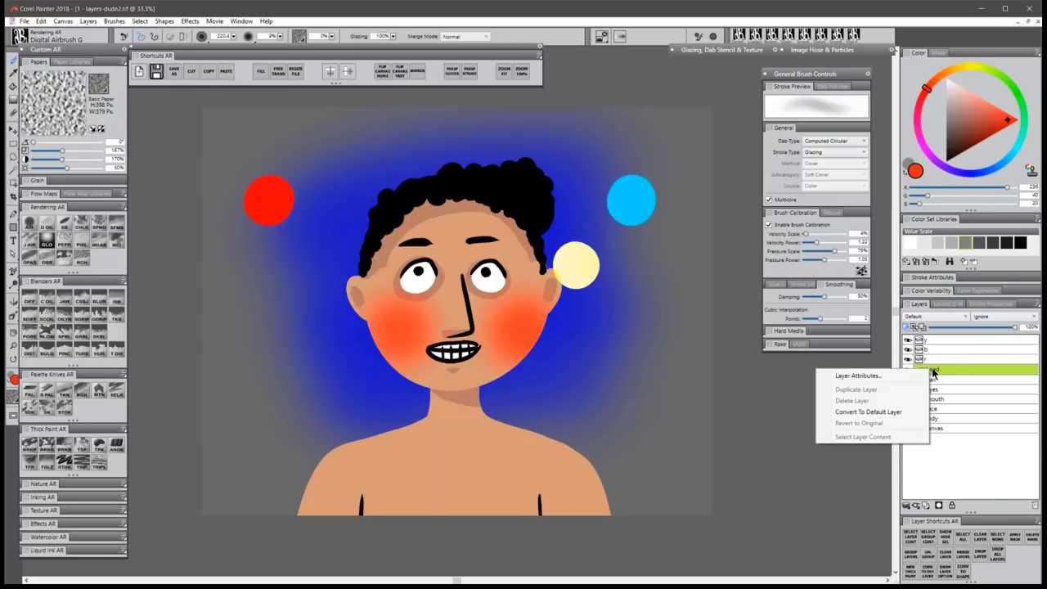
key(Escape)
click(908, 369)
click(908, 370)
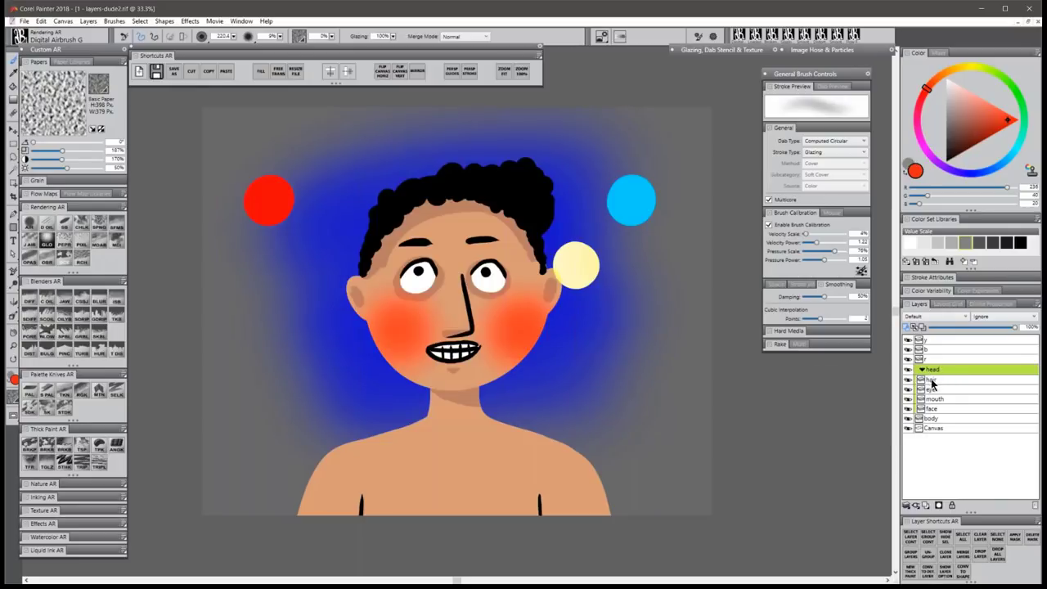
Select the hair layer and toggle its visibility off and on several times.
click(931, 381)
click(909, 381)
click(909, 380)
click(909, 380)
click(908, 380)
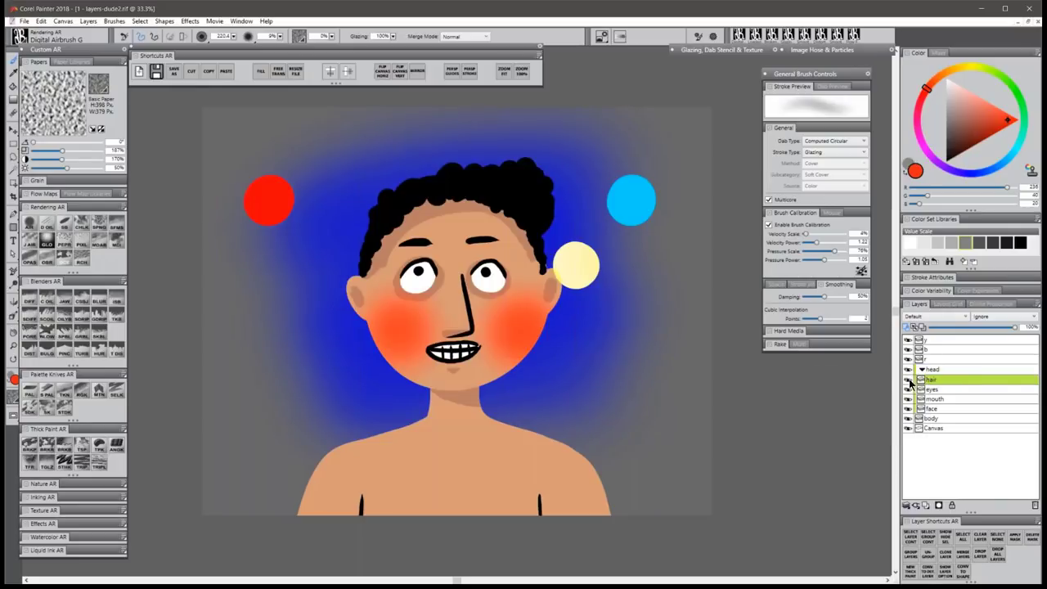
click(909, 381)
click(909, 380)
Collapse the head group, shift it slightly toward the blue circle, and rotate it slightly clockwise about a pivot just below the mouth.
click(934, 368)
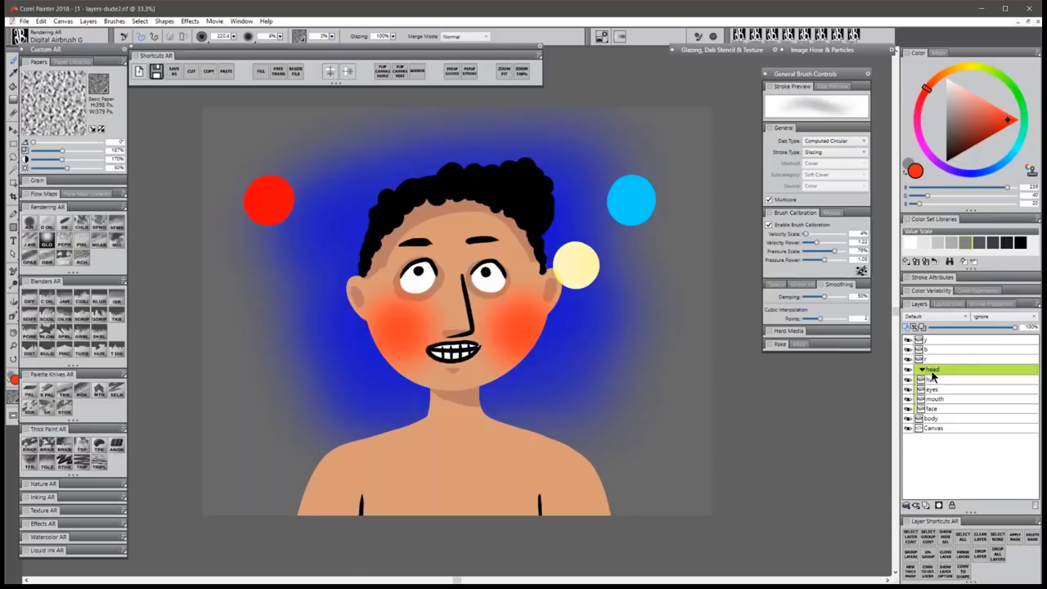
click(922, 370)
key(f)
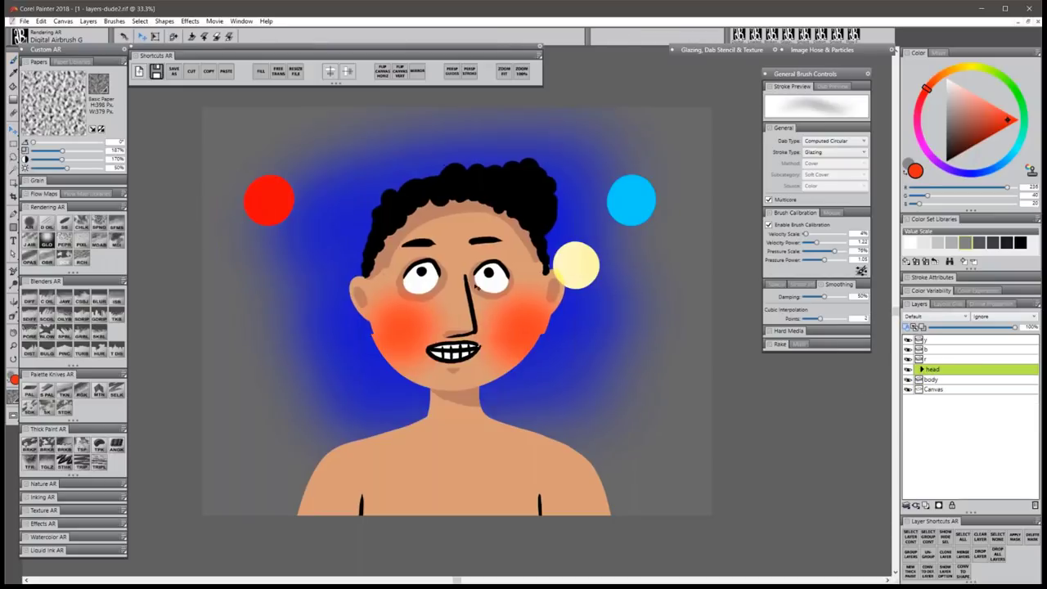
mouse_move(568, 226)
mouse_down()
mouse_move(577, 216)
mouse_move(576, 228)
mouse_up()
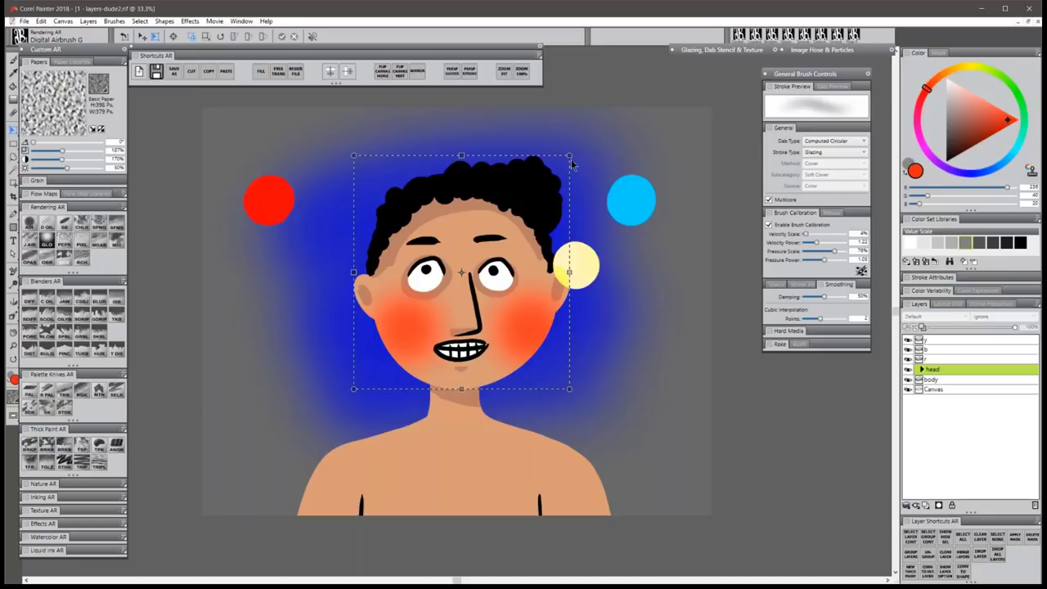
drag(463, 273, 464, 274)
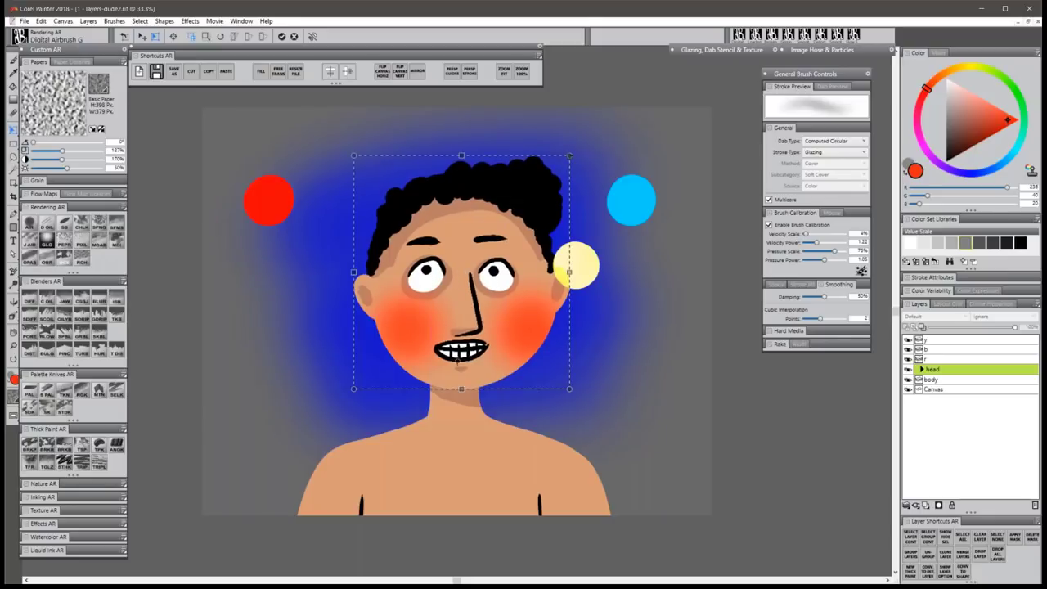
drag(589, 172, 603, 178)
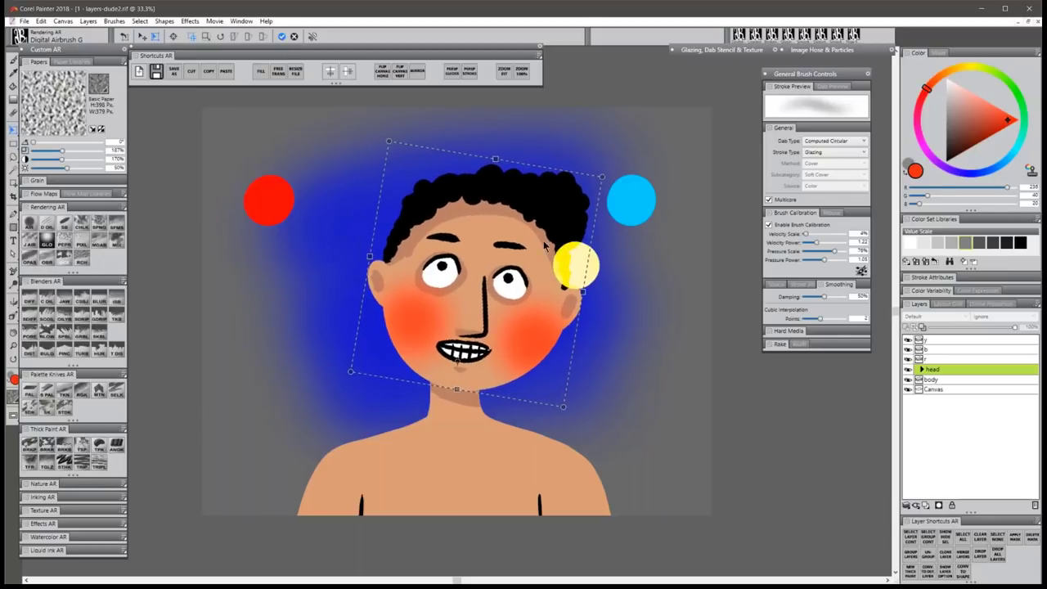
key(Return)
Review the head group's layer options without applying any, and expand the group to show its hair, eyes, mouth and face layers.
right_click(933, 373)
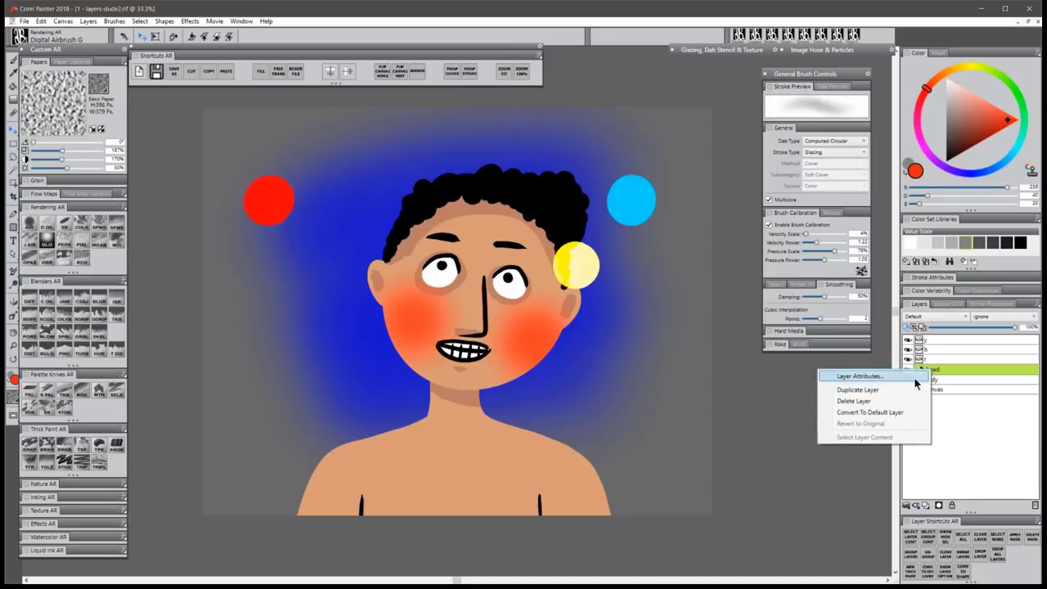
click(945, 373)
click(922, 369)
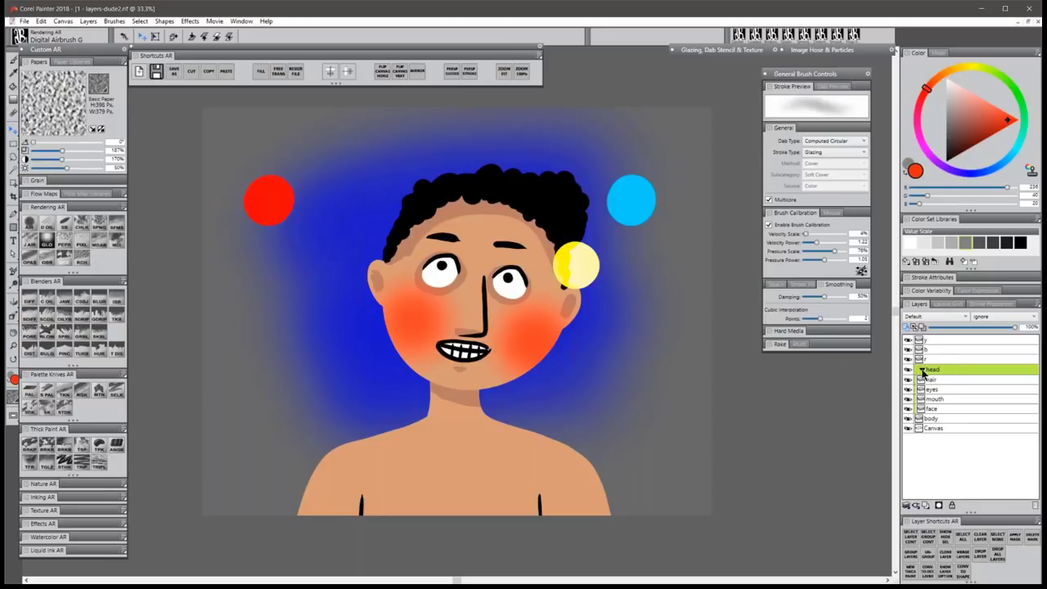
click(923, 369)
right_click(927, 373)
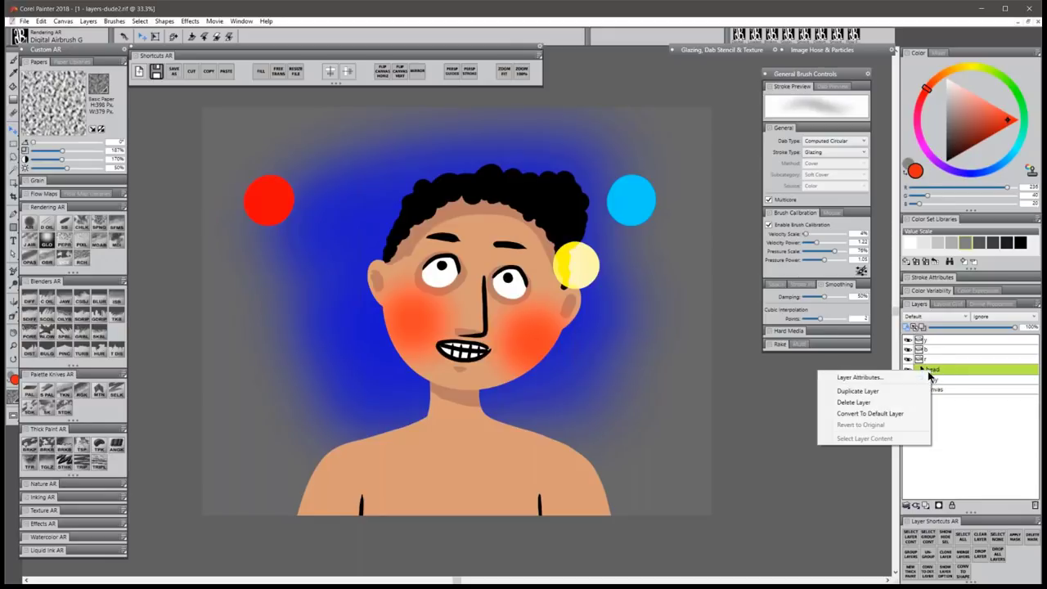
click(928, 376)
click(923, 370)
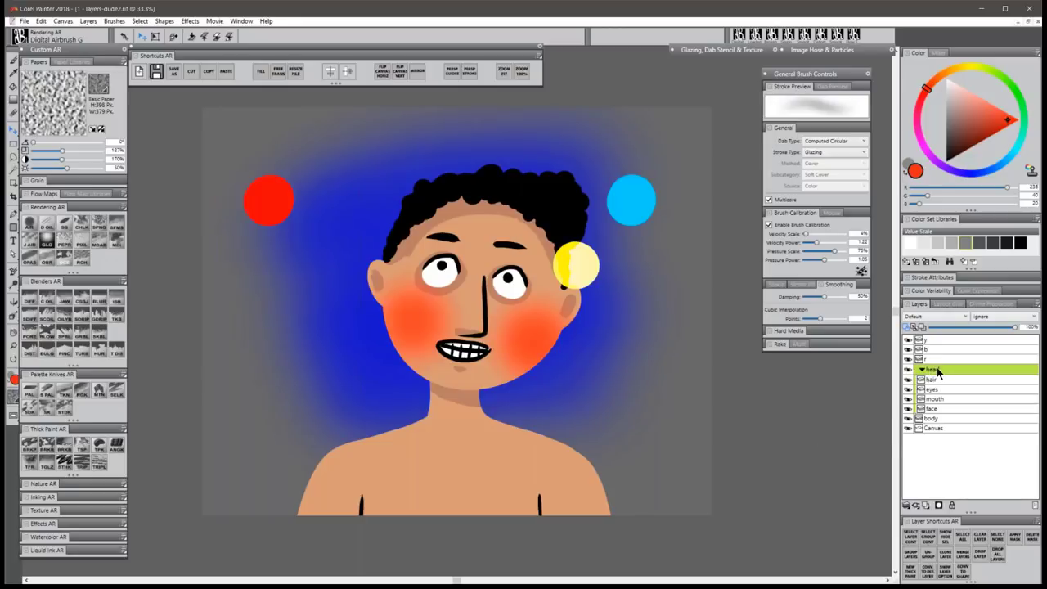
Load a selection from the collapsed head group's contents and add a new layer directly above the group.
right_click(937, 367)
click(940, 369)
click(923, 370)
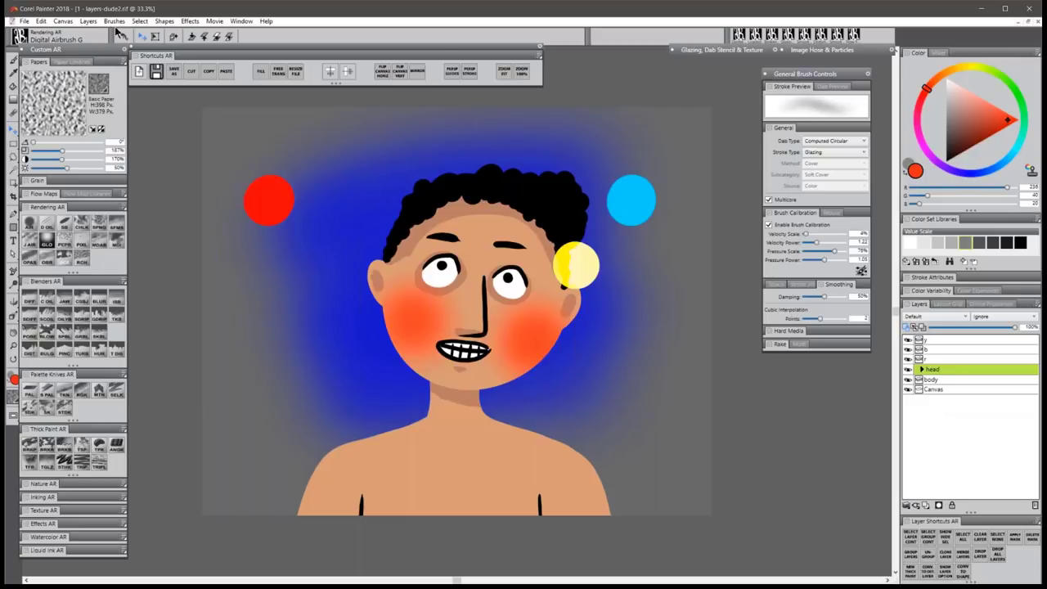
click(140, 20)
click(83, 119)
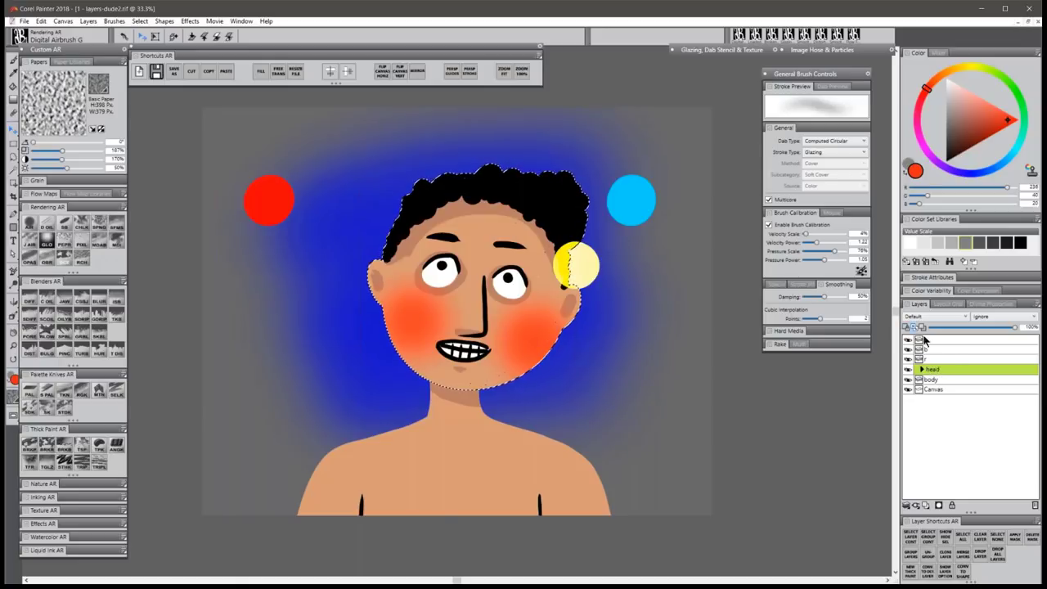
click(905, 507)
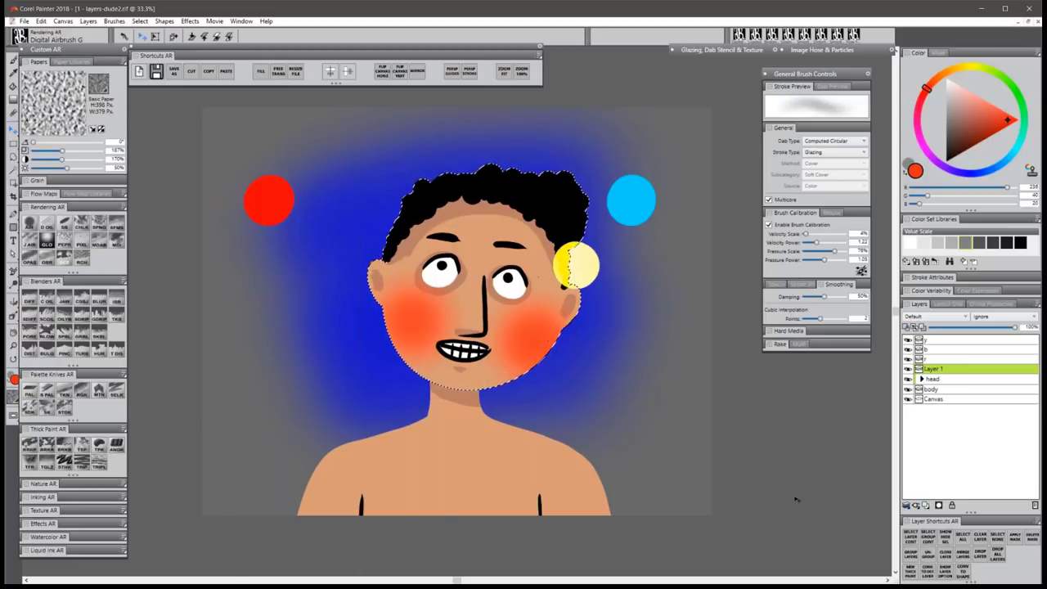
Hide the selection marquee and paint blue over the whole head on the new layer with an airbrush of about 284 px.
key(ctrl+d)
key(b)
click(999, 167)
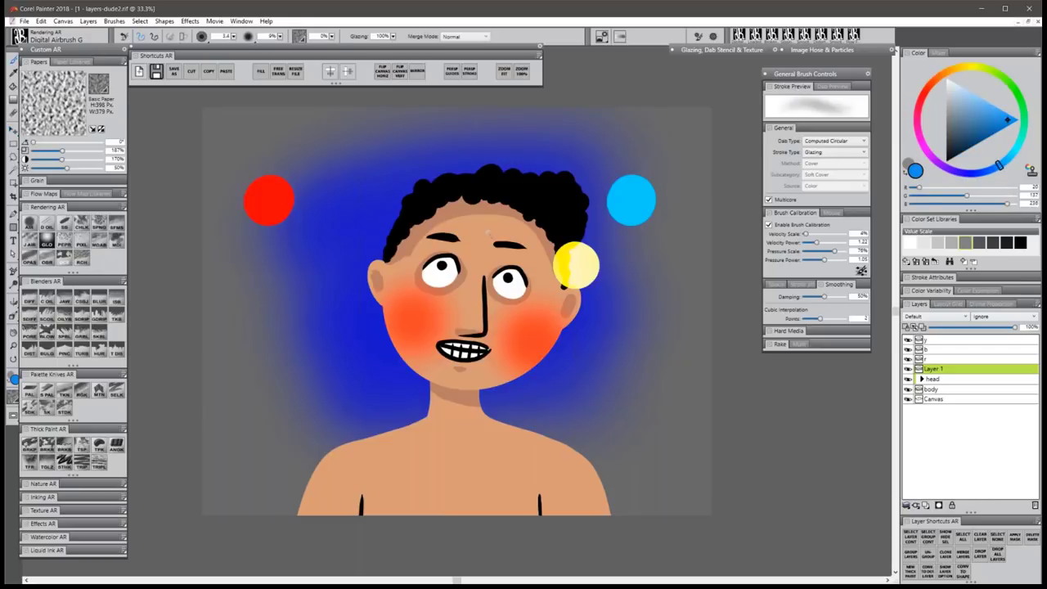
drag(488, 232, 538, 214)
mouse_move(603, 234)
mouse_down()
mouse_move(388, 261)
mouse_move(532, 235)
mouse_move(526, 277)
mouse_move(484, 305)
mouse_move(542, 309)
mouse_move(451, 404)
mouse_move(405, 383)
mouse_move(412, 293)
mouse_move(386, 236)
mouse_move(453, 176)
mouse_move(570, 161)
mouse_move(546, 221)
mouse_move(556, 276)
mouse_move(348, 465)
mouse_up()
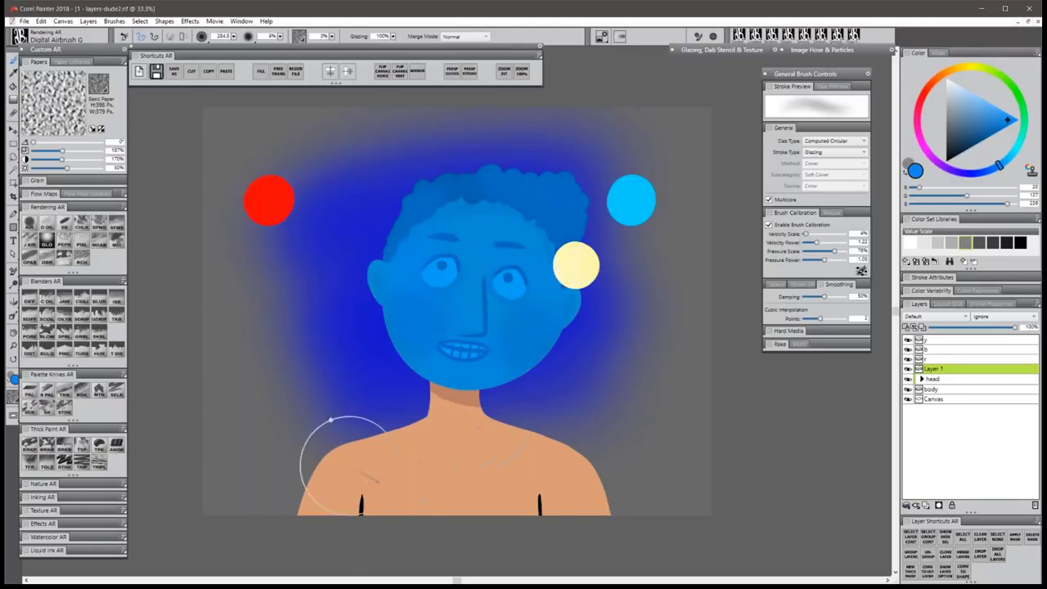
Set Layer 1's composite method to Multiply and lower its opacity to 10%.
ctrl+click(940, 375)
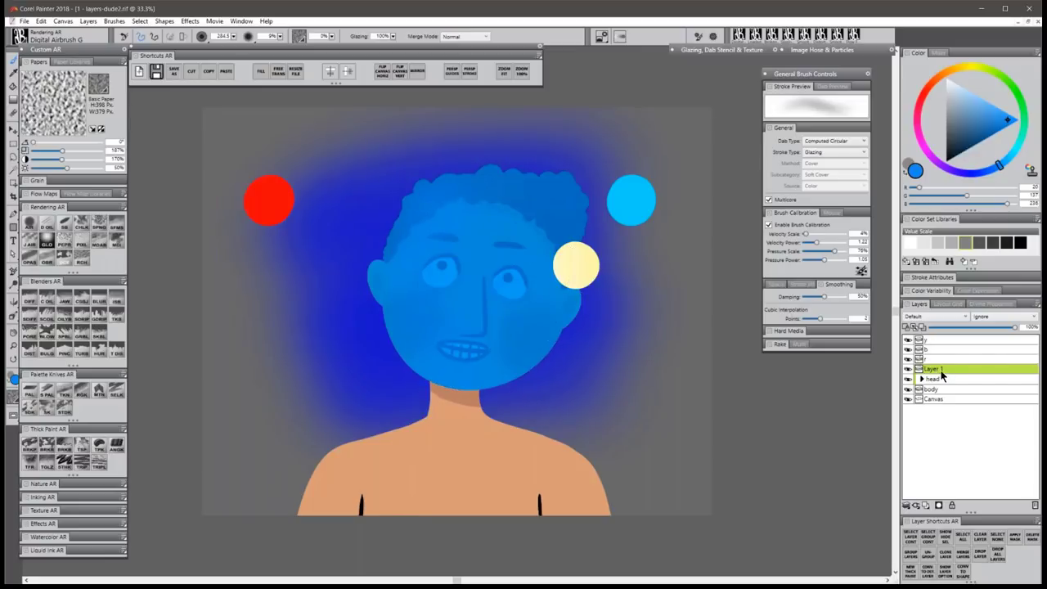
click(927, 317)
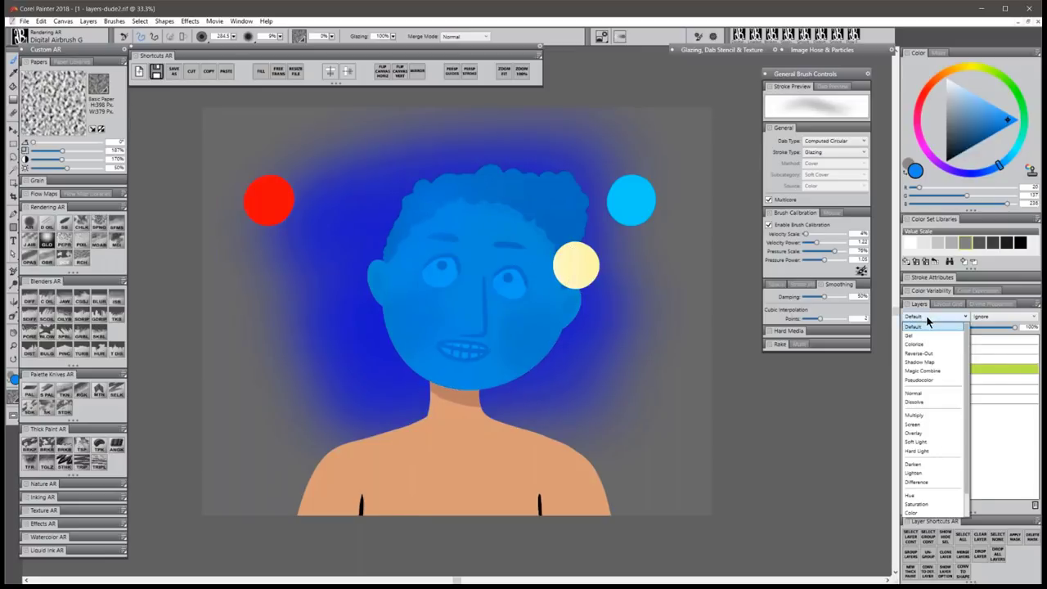
click(932, 416)
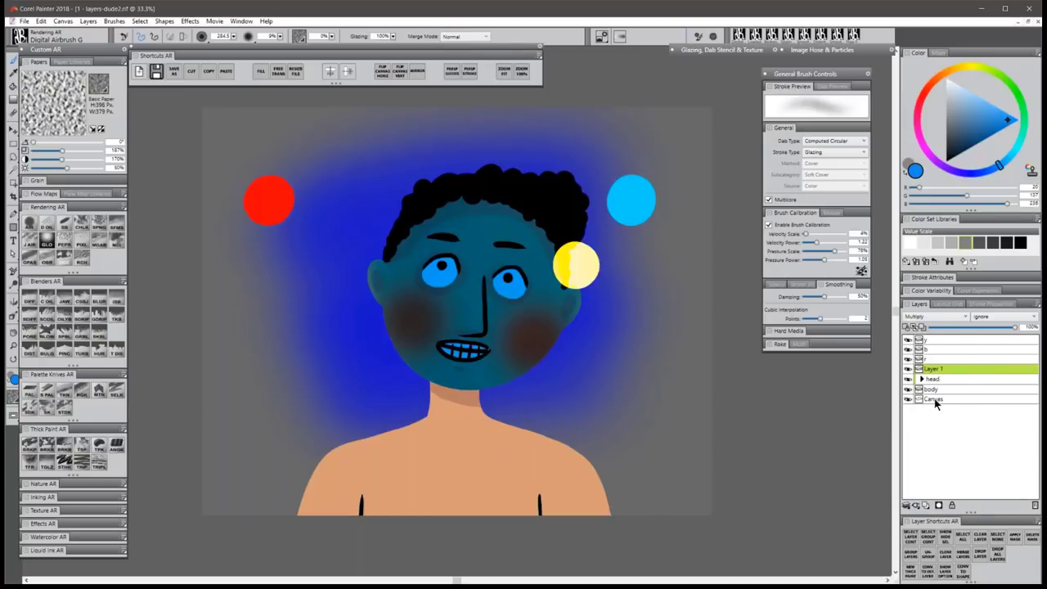
click(974, 328)
click(964, 329)
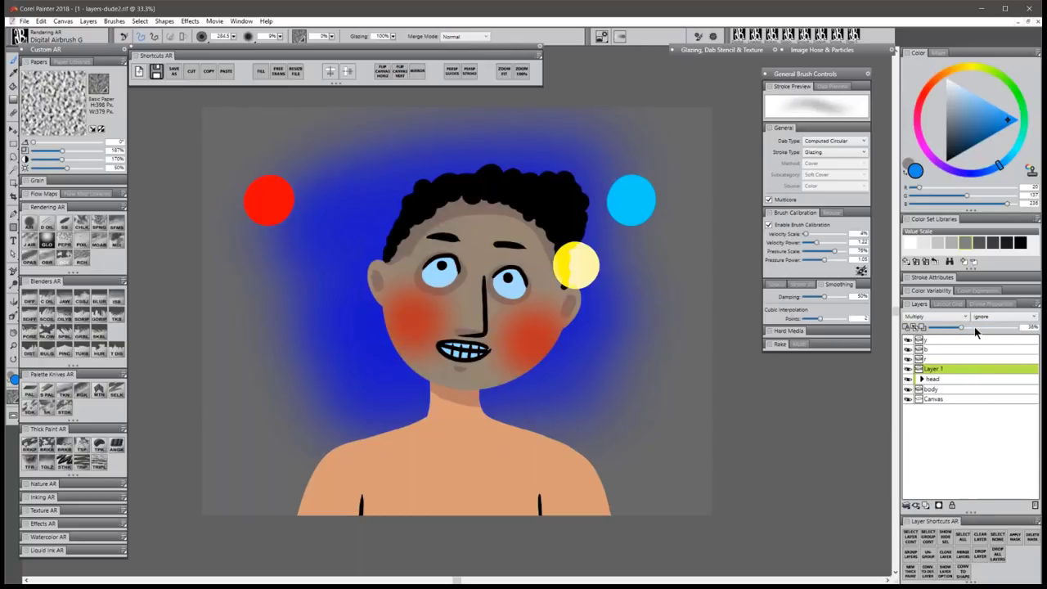
drag(975, 326, 937, 327)
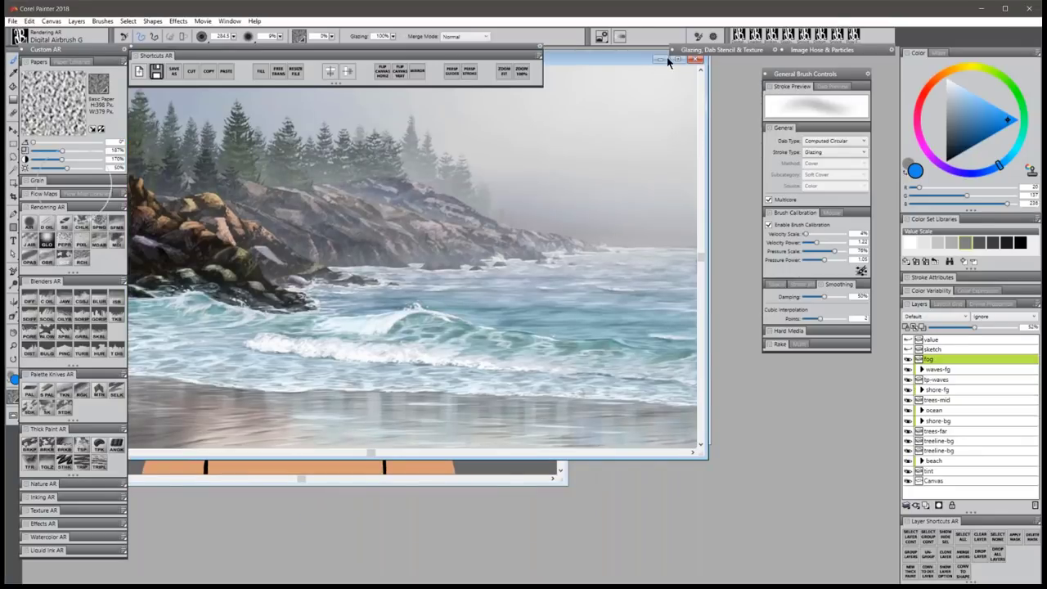
Maximize the seascape document, toggle the waves-fg group's visibility off and on, and look through its layers before collapsing it.
click(678, 60)
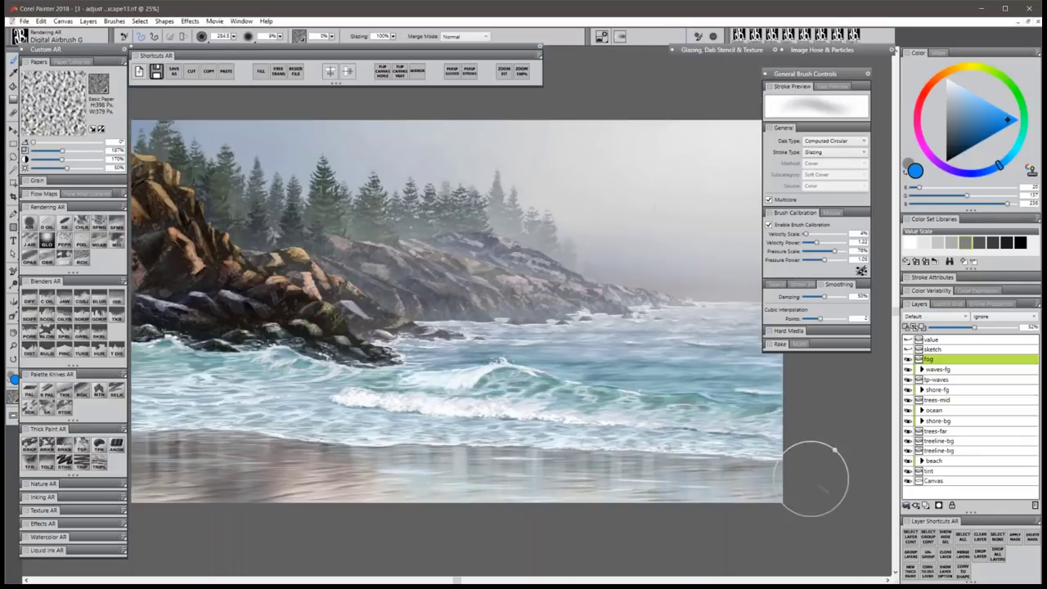
click(908, 369)
click(908, 369)
click(922, 368)
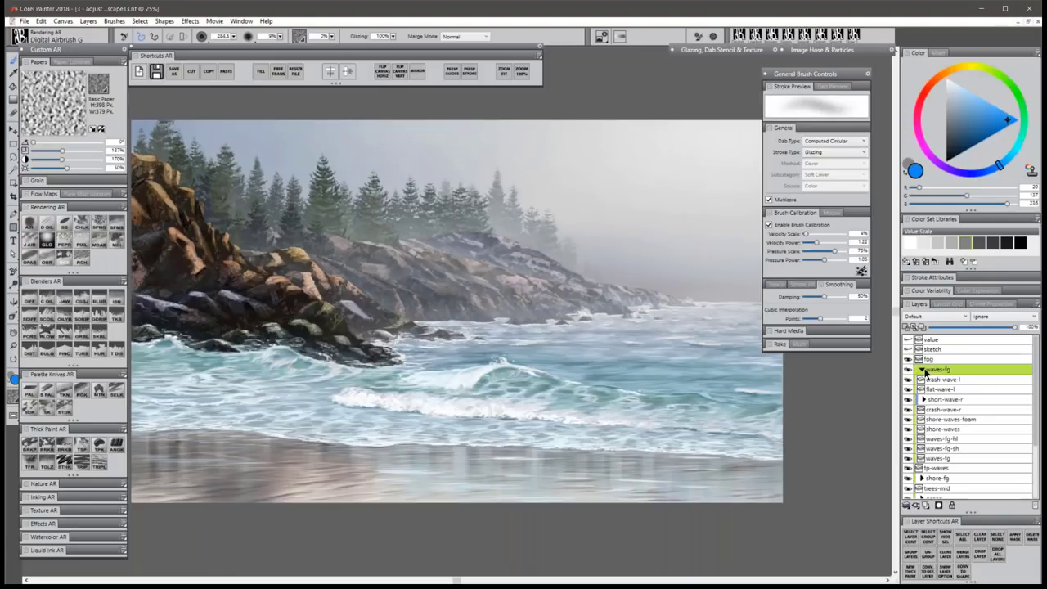
click(922, 369)
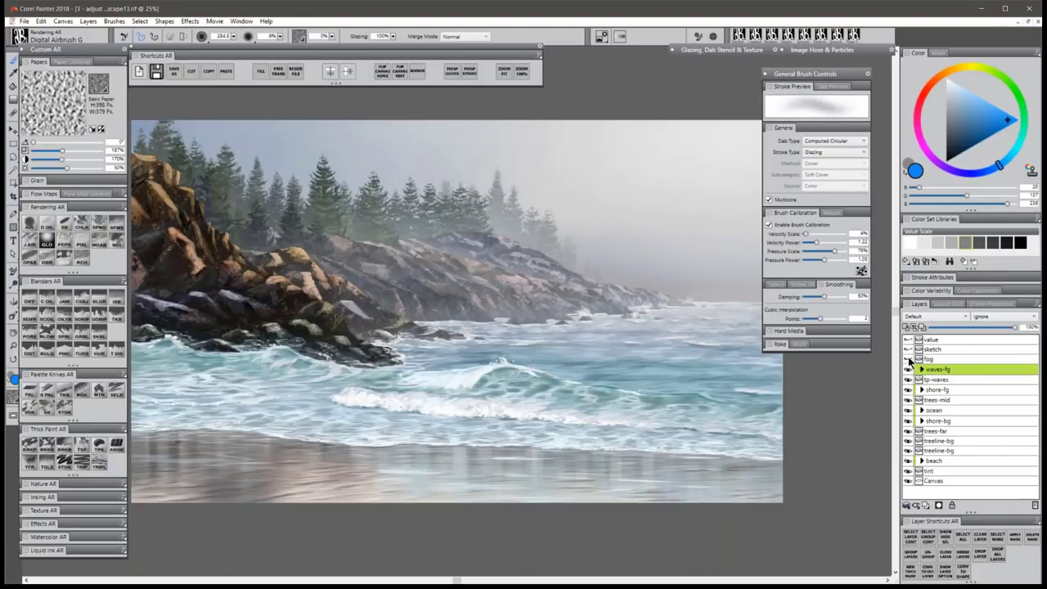
Toggle the fog layer off and on, hide trees-mid and trees-far, and toggle the beach group off and on.
click(908, 359)
click(907, 359)
click(909, 400)
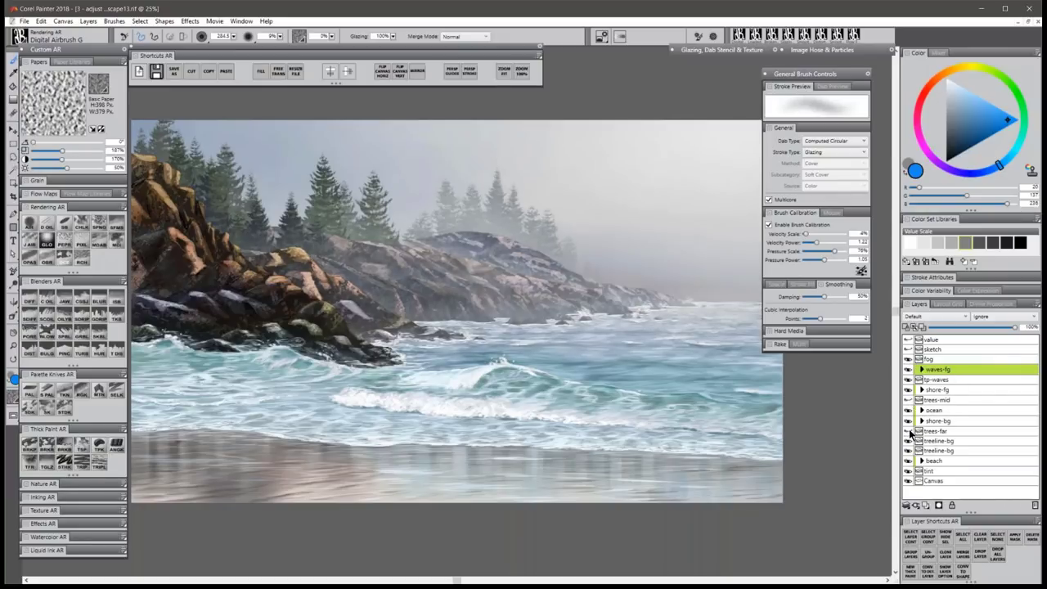
click(909, 431)
click(909, 461)
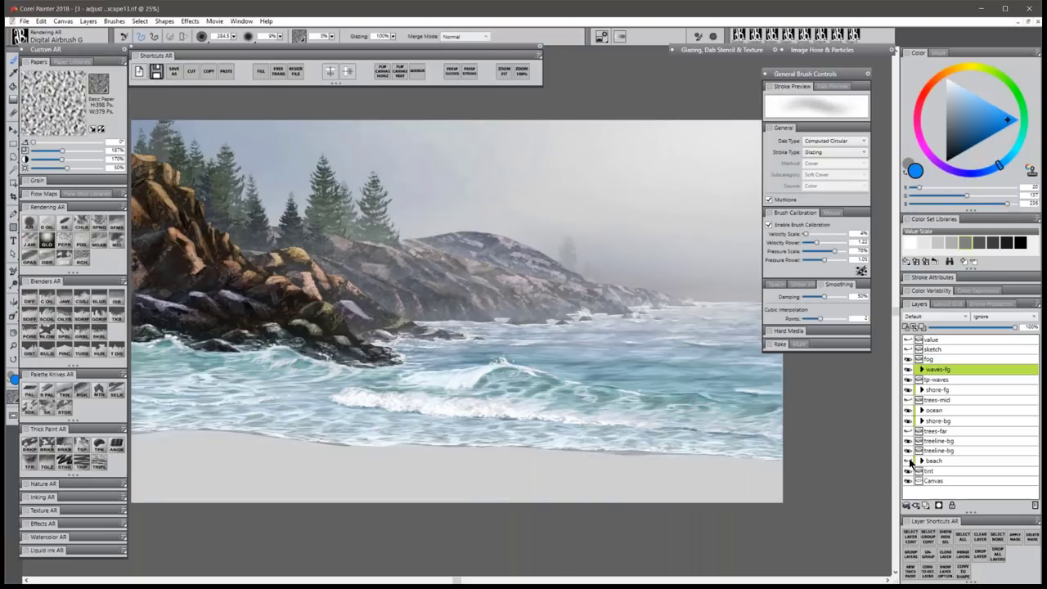
click(908, 462)
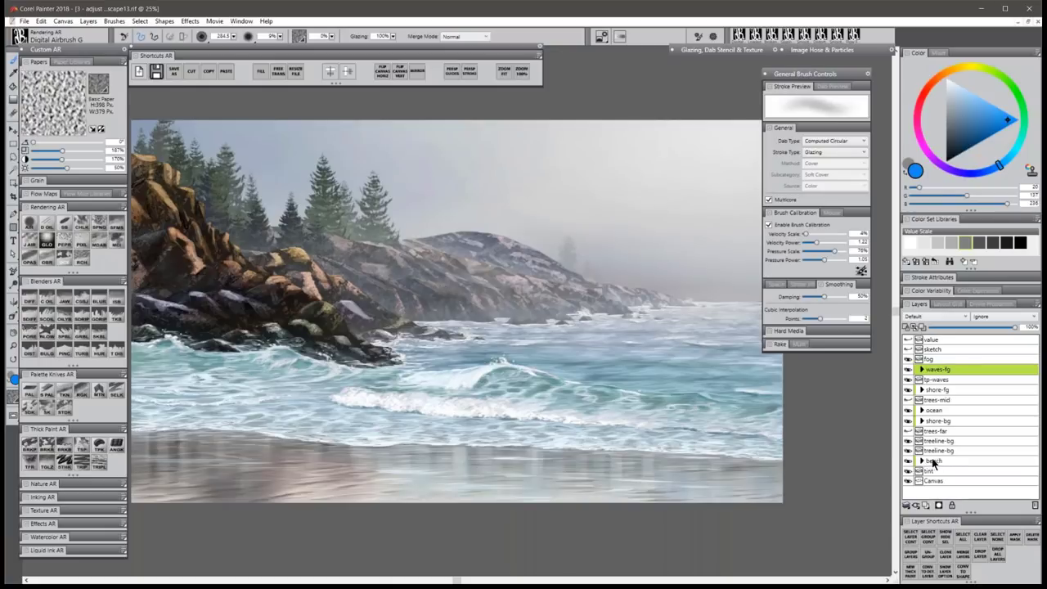
Expand the beach group and recolor its beach layer green with Adjust Colors, lowering Value to -121% and shifting the hue.
click(922, 461)
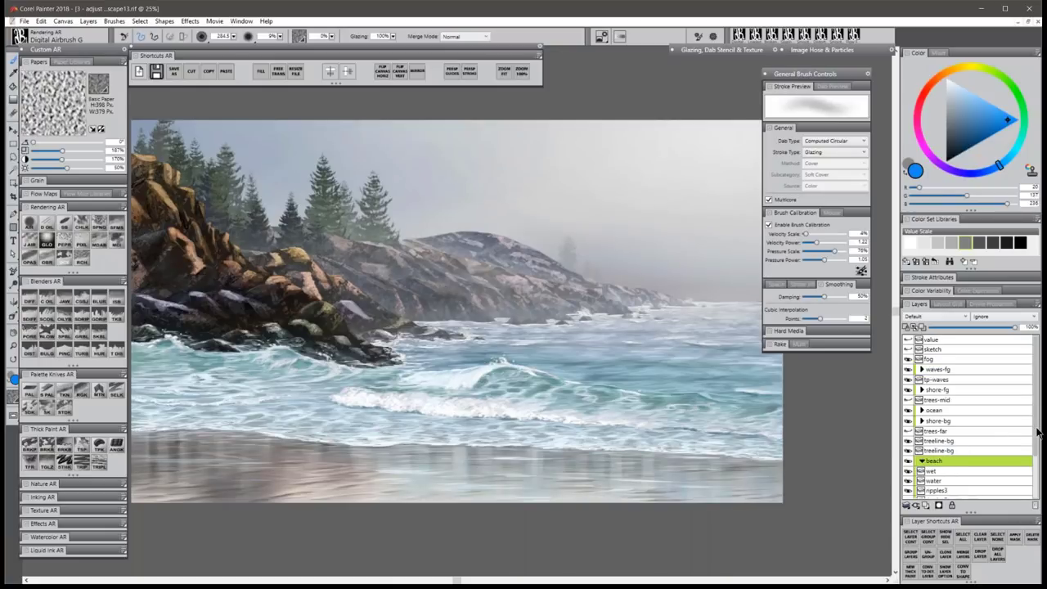
drag(1037, 434, 1037, 482)
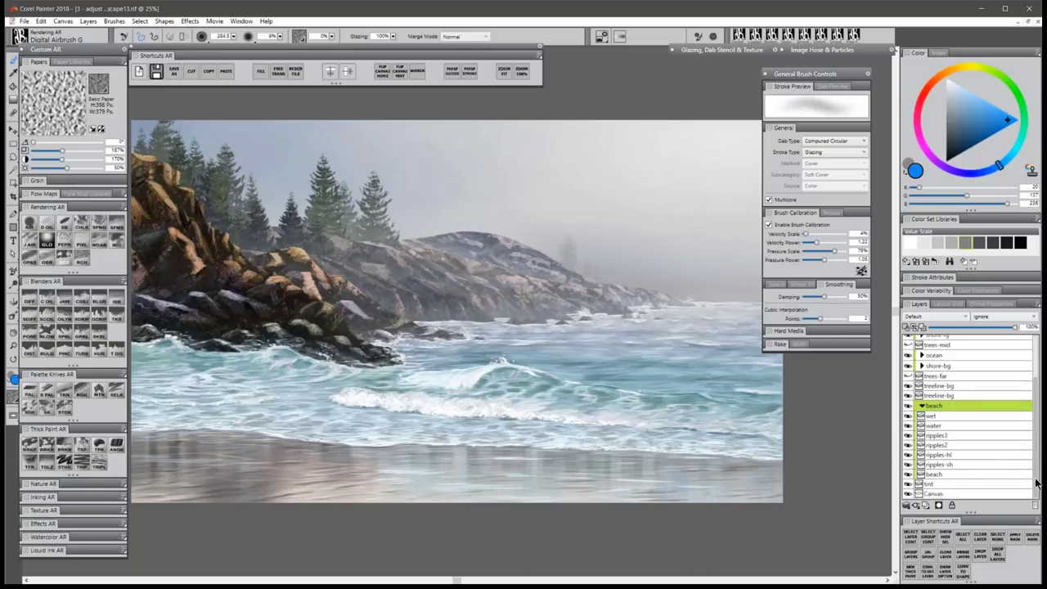
click(945, 475)
click(193, 22)
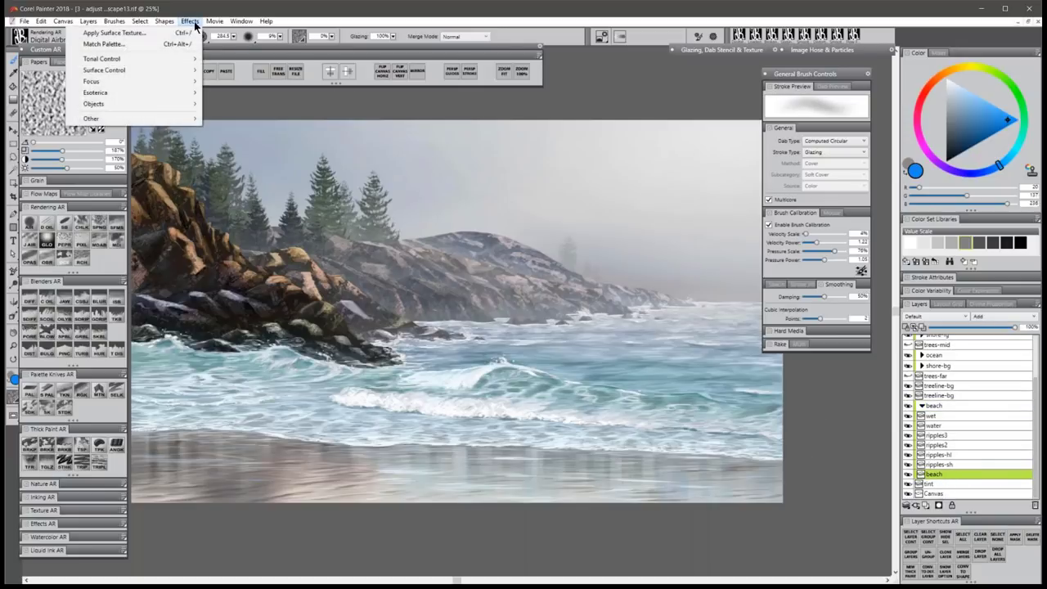
mouse_move(175, 60)
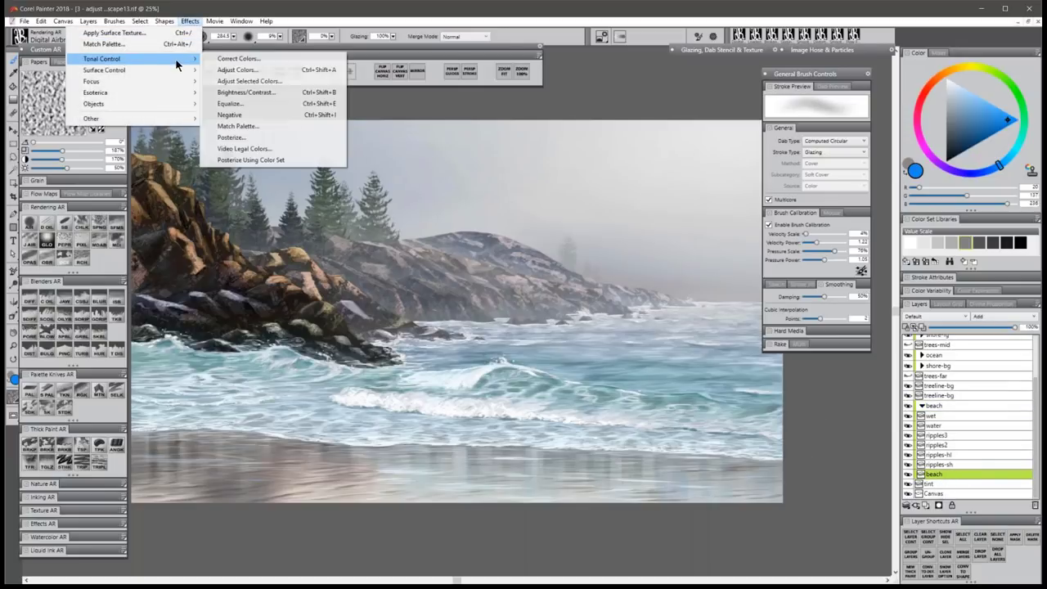
click(289, 71)
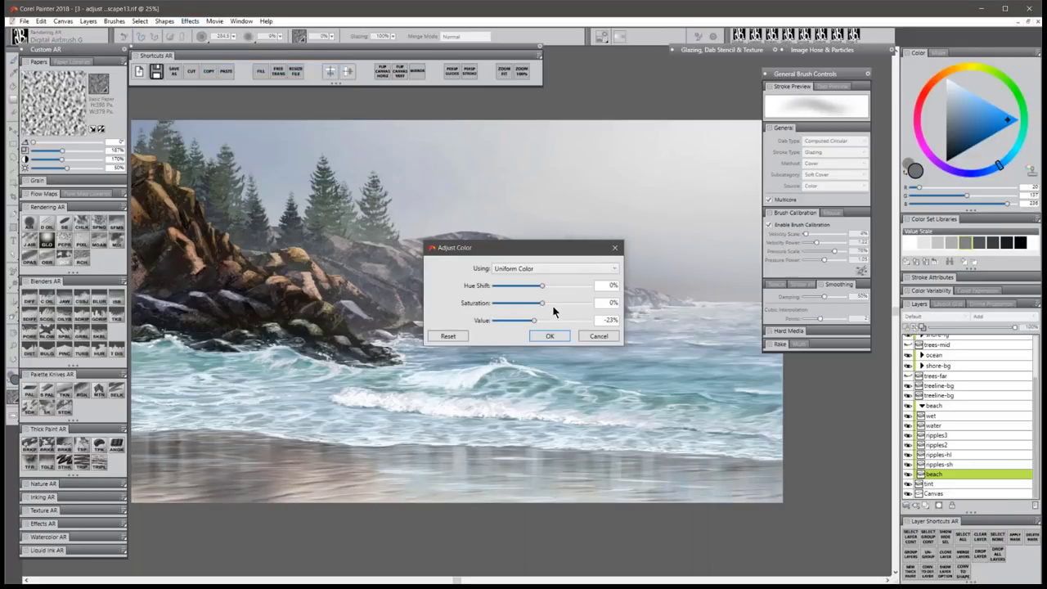
drag(534, 320, 499, 320)
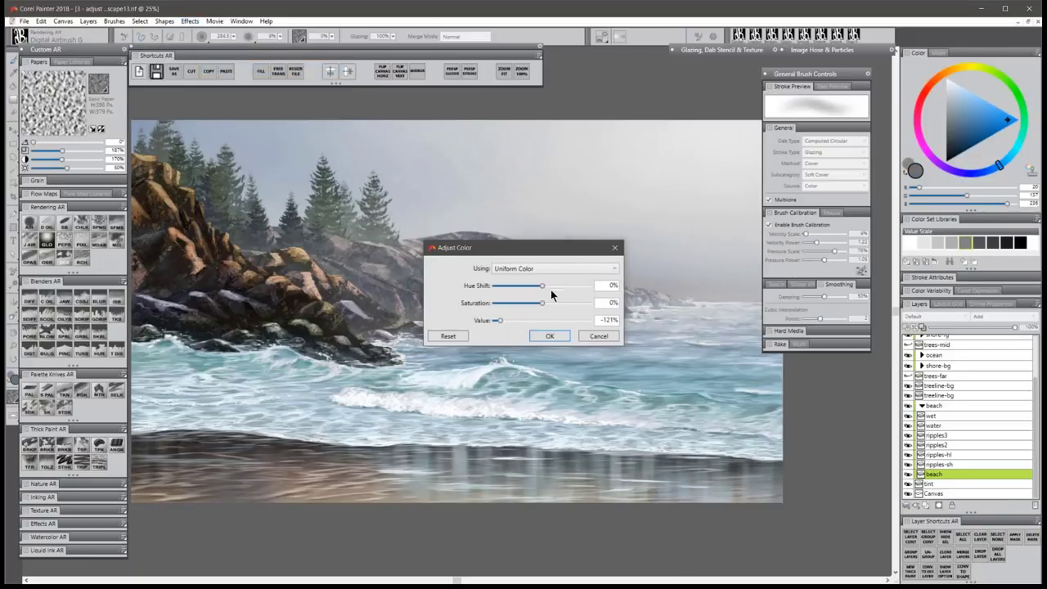
drag(542, 285, 578, 303)
key(Return)
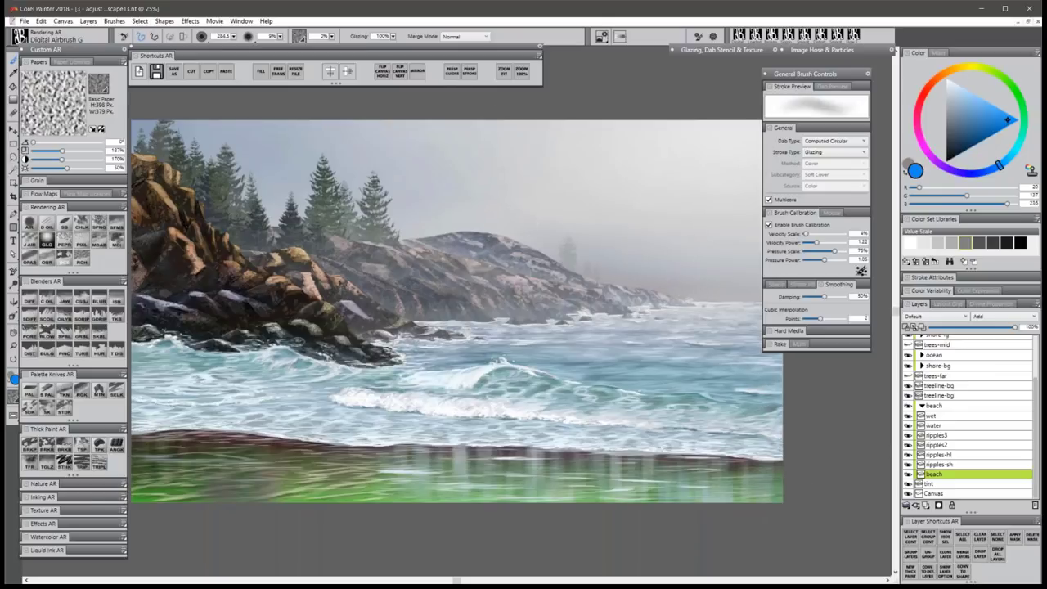
Switch to the layers-dude2 portrait and add a layer mask to the face layer inside the head group.
key(ctrl+n)
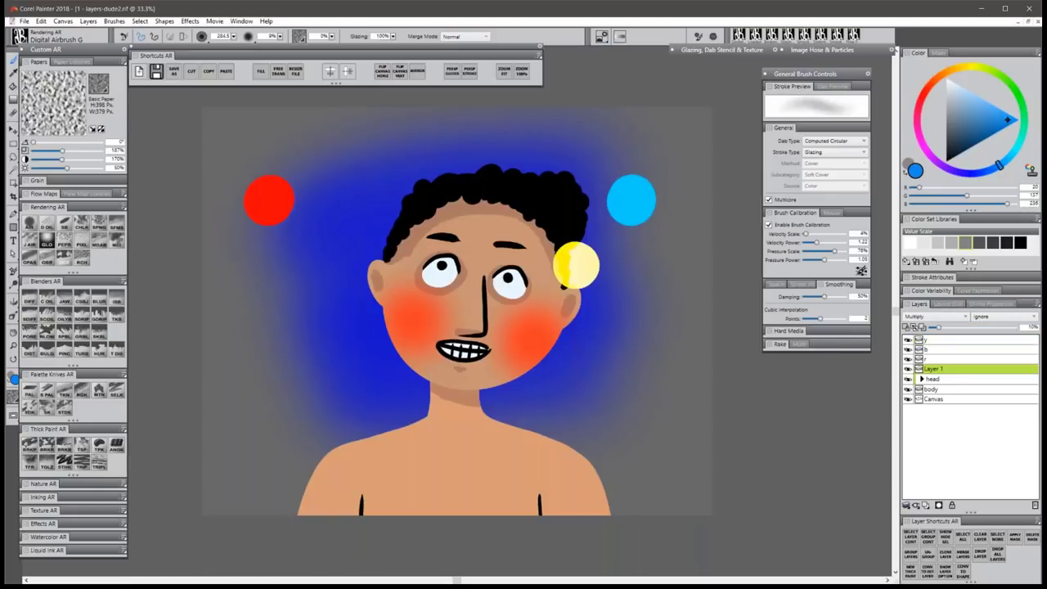
click(923, 380)
click(937, 420)
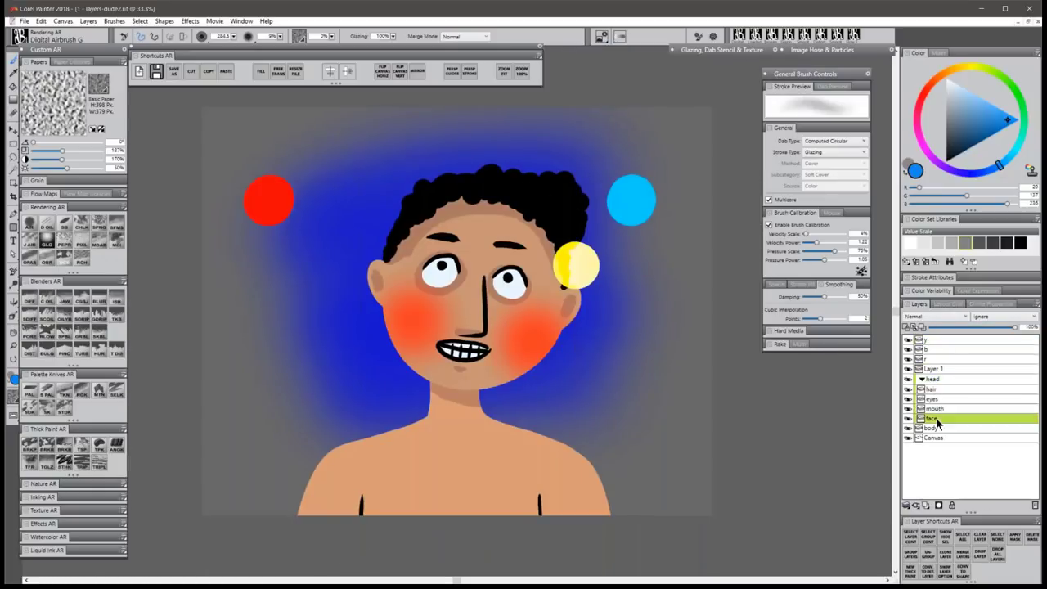
click(938, 505)
Paint black on the face layer's mask with an airbrush of about 122 px to hide the middle and lower face.
click(948, 158)
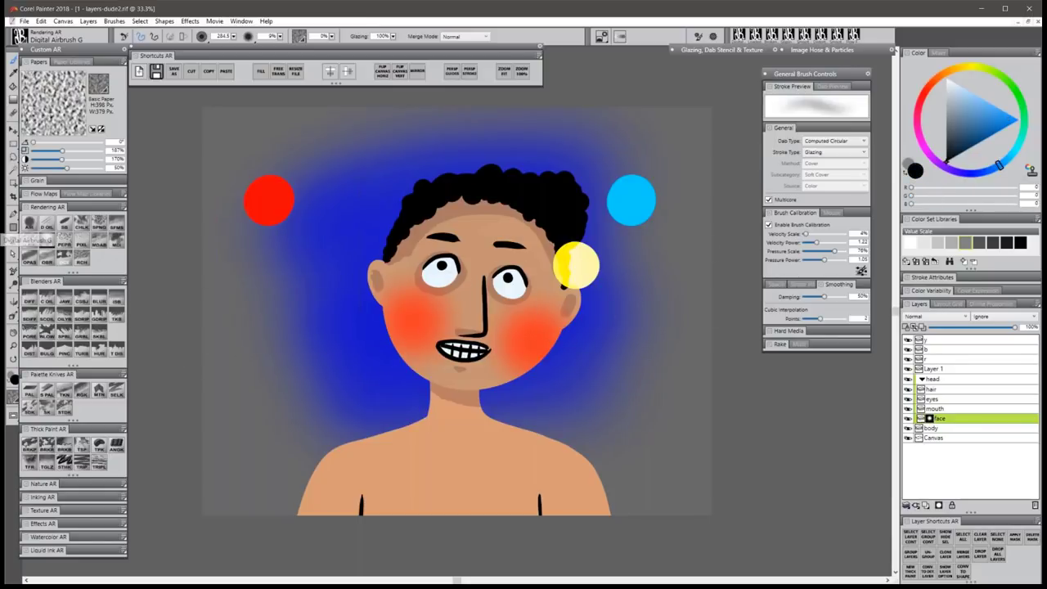
click(33, 227)
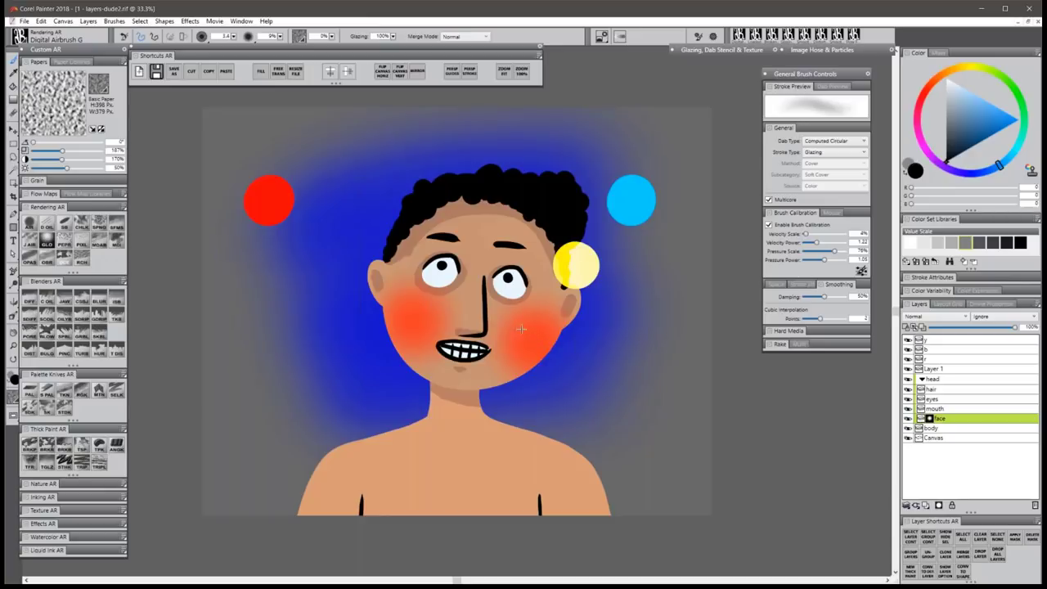
key(bracketright)
key(bracketright)
key(bracketright)
key(bracketright)
key(bracketright)
mouse_move(582, 346)
mouse_down()
mouse_move(361, 343)
mouse_move(546, 346)
mouse_move(391, 344)
mouse_move(478, 356)
mouse_move(402, 378)
mouse_move(542, 387)
mouse_move(467, 387)
mouse_move(461, 376)
mouse_move(549, 340)
mouse_move(381, 321)
mouse_move(554, 320)
mouse_move(375, 322)
mouse_move(586, 314)
mouse_move(368, 310)
mouse_move(523, 277)
mouse_move(477, 285)
mouse_up()
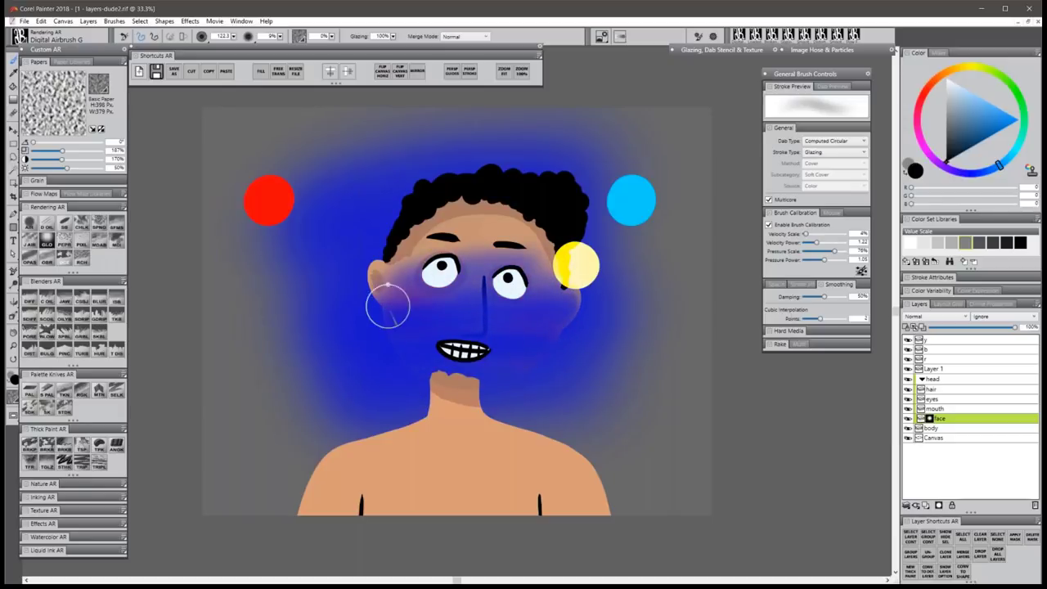
Place the red circle's layer r directly below the face layer and move the circle across the face to just below the yellow circle.
drag(935, 362, 936, 417)
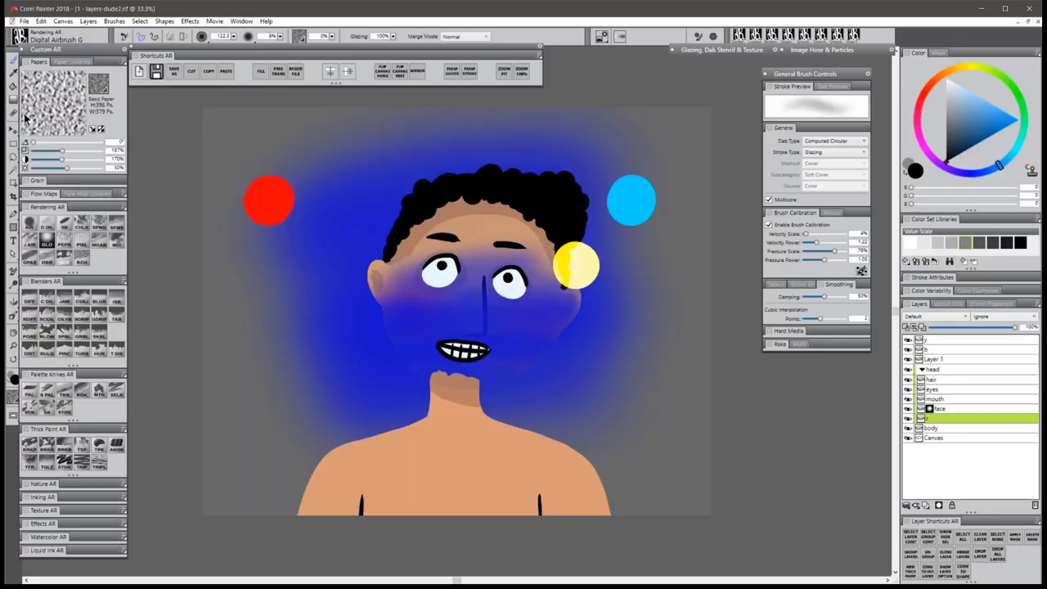
click(15, 130)
drag(256, 198, 466, 265)
drag(428, 268, 577, 343)
Select the face layer, preview the layer list with large thumbnails, and set it to medium thumbnails.
click(937, 411)
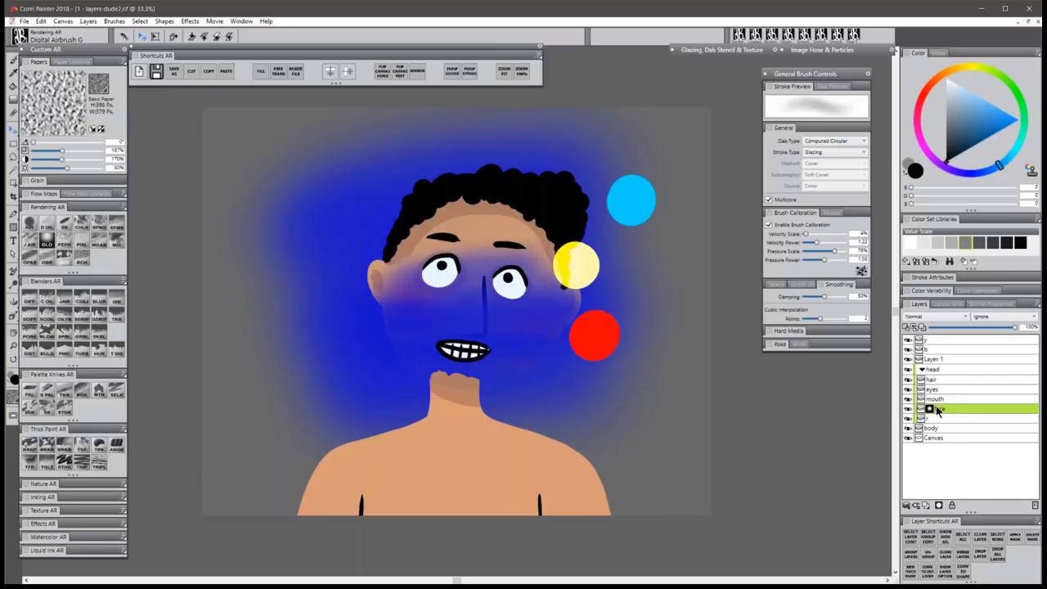
click(1035, 305)
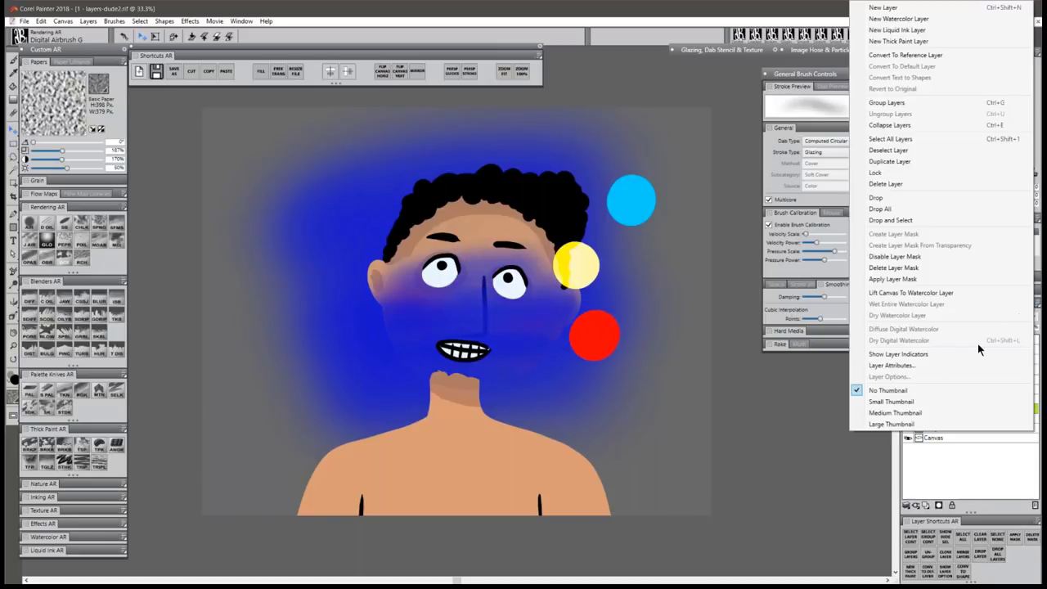
click(891, 423)
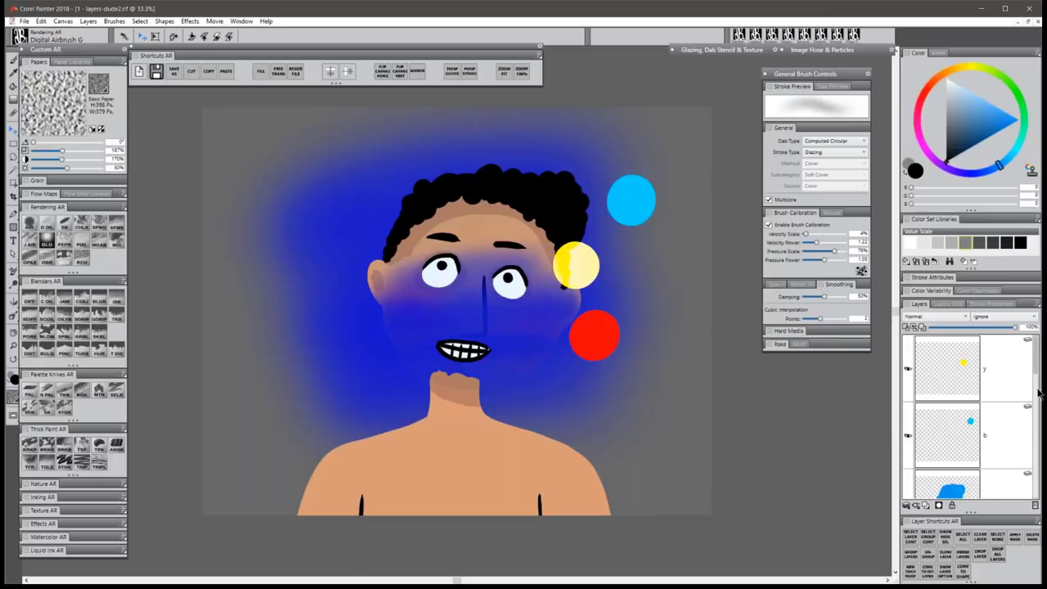
drag(1035, 373, 1036, 463)
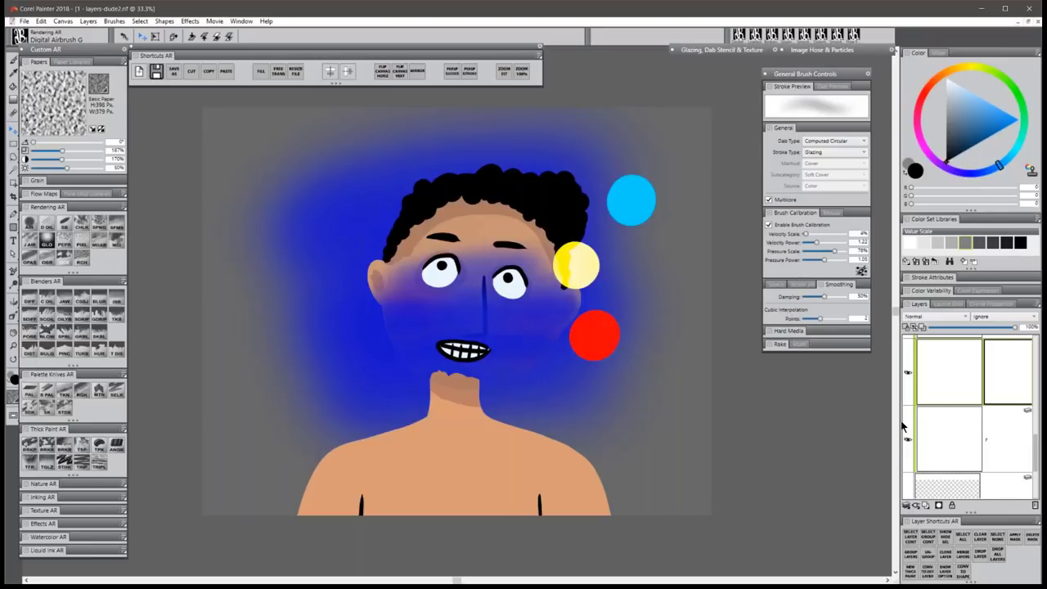
click(1037, 305)
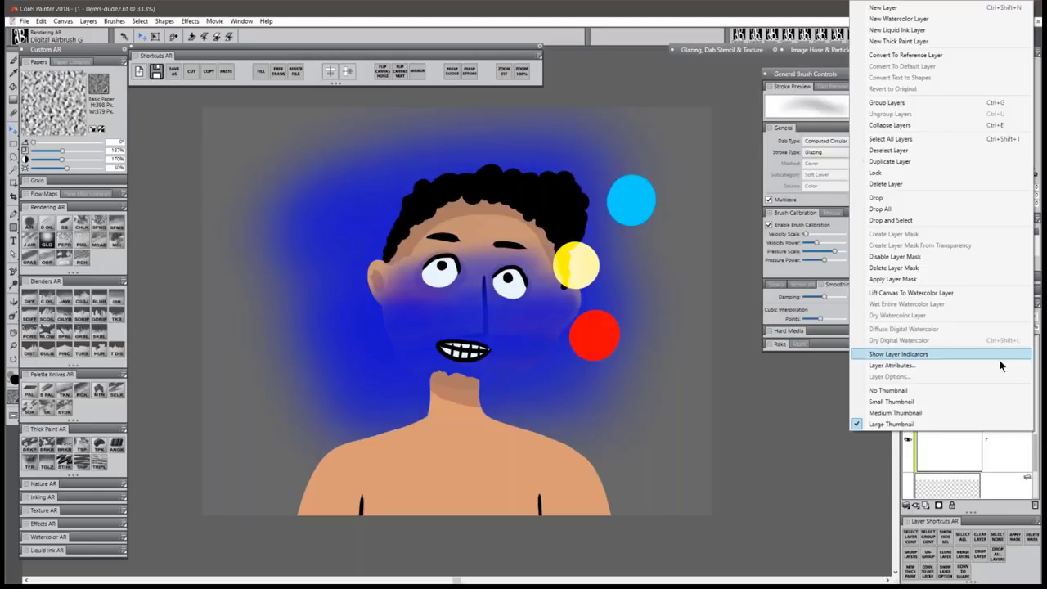
click(925, 413)
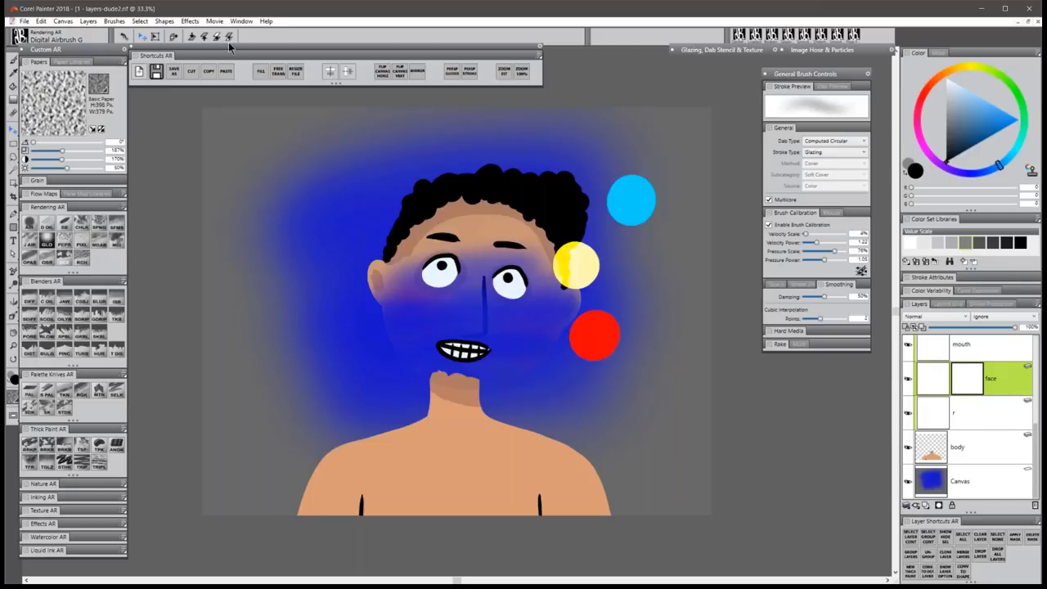
Show the document's channels, select the face layer mask channel and review the channel commands available for it.
click(241, 21)
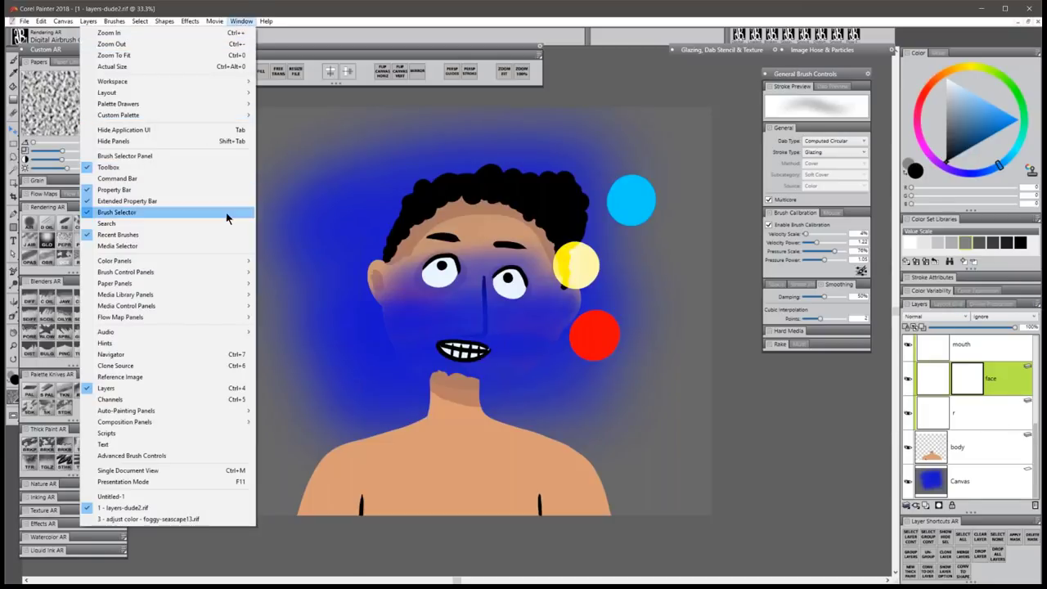
click(164, 398)
click(810, 199)
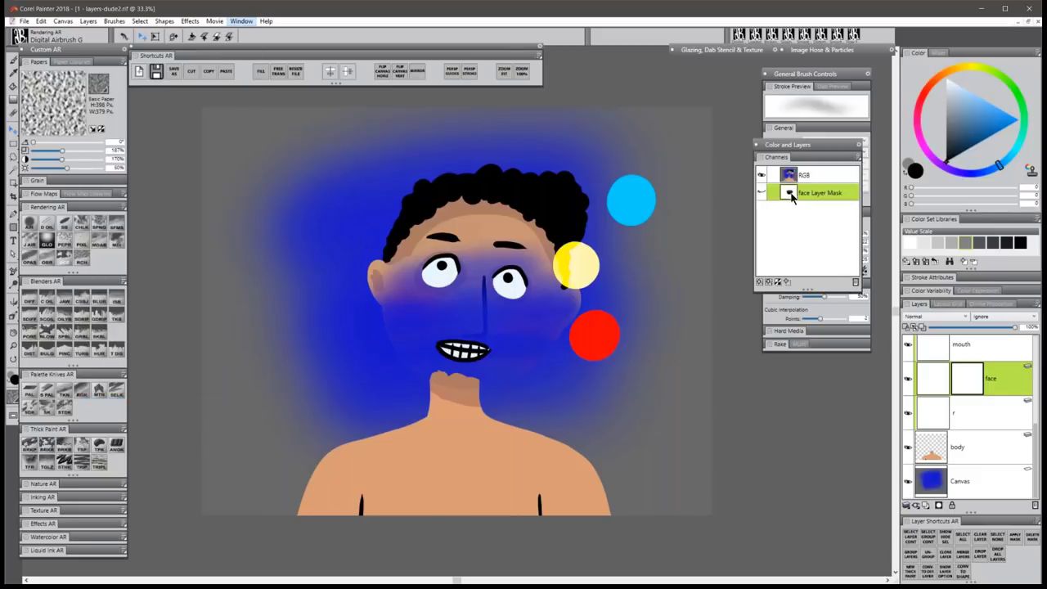
click(857, 156)
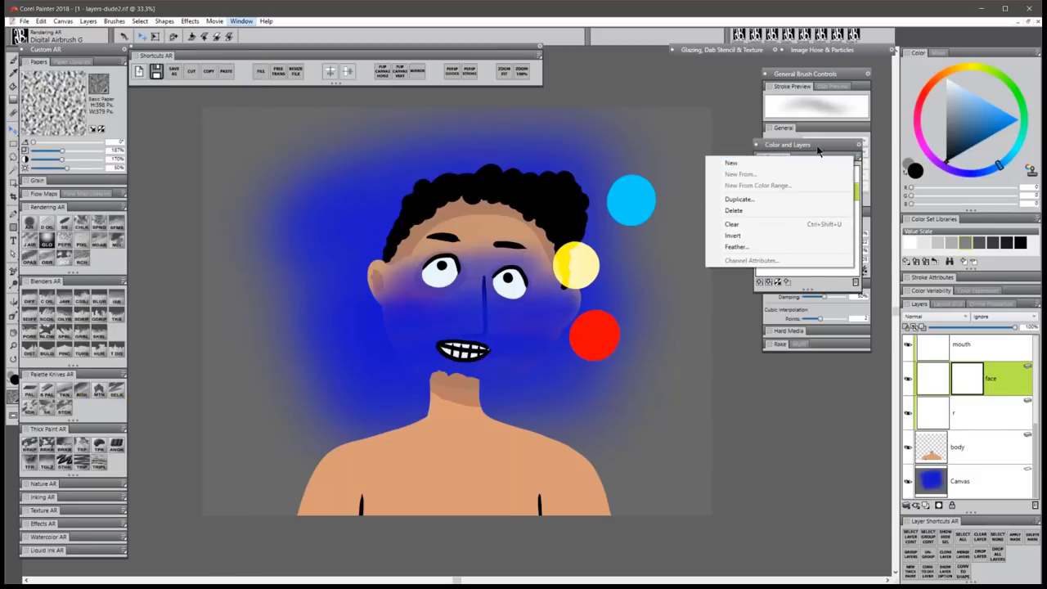
click(855, 174)
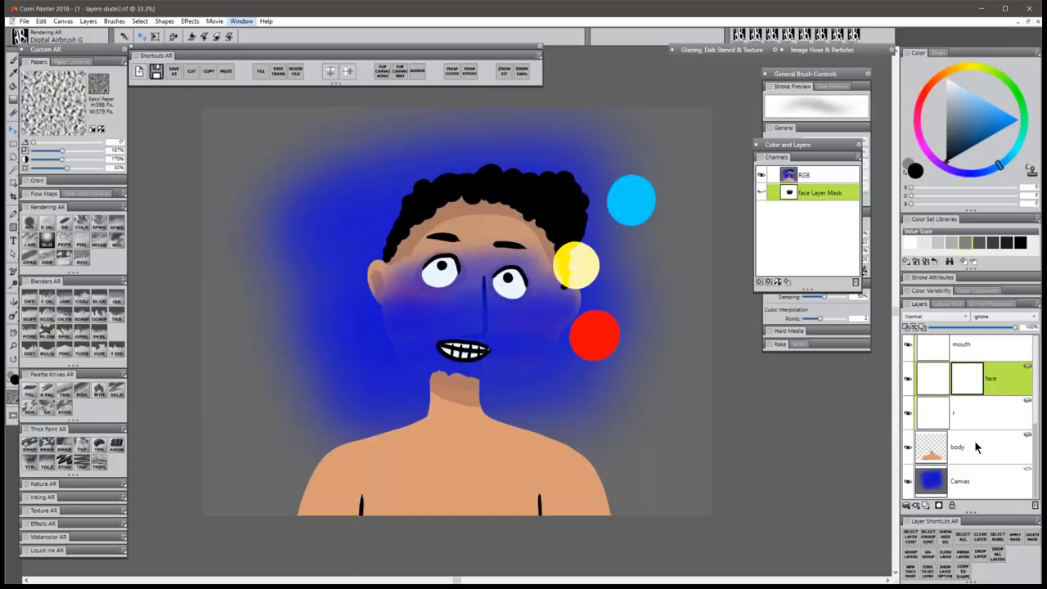
Set the layer list to small thumbnails and toggle the face layer's visibility off and on, leaving its mask targeted.
click(1034, 308)
click(892, 390)
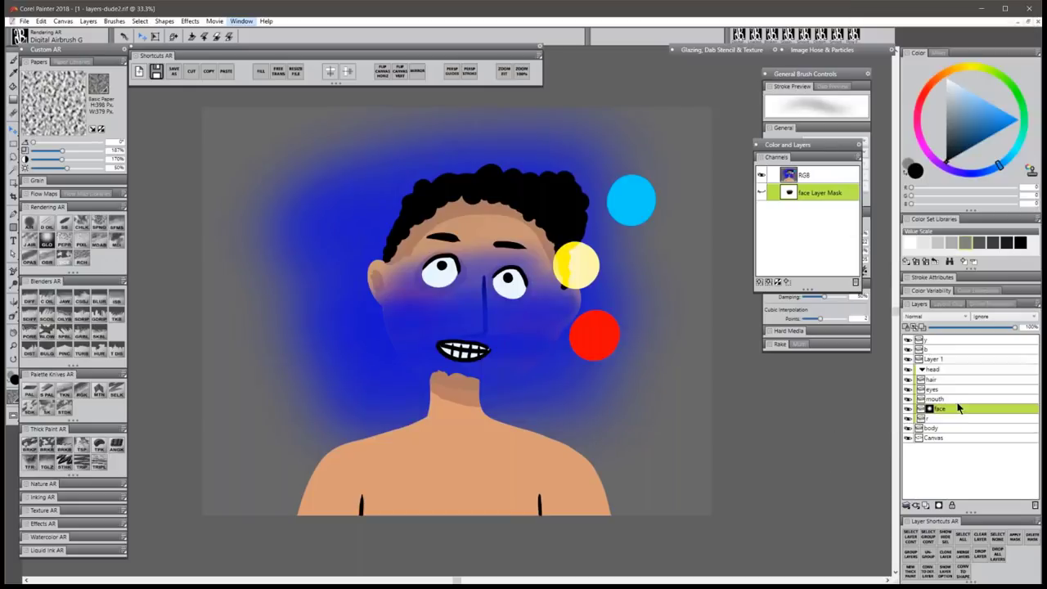
click(930, 409)
click(930, 410)
click(930, 410)
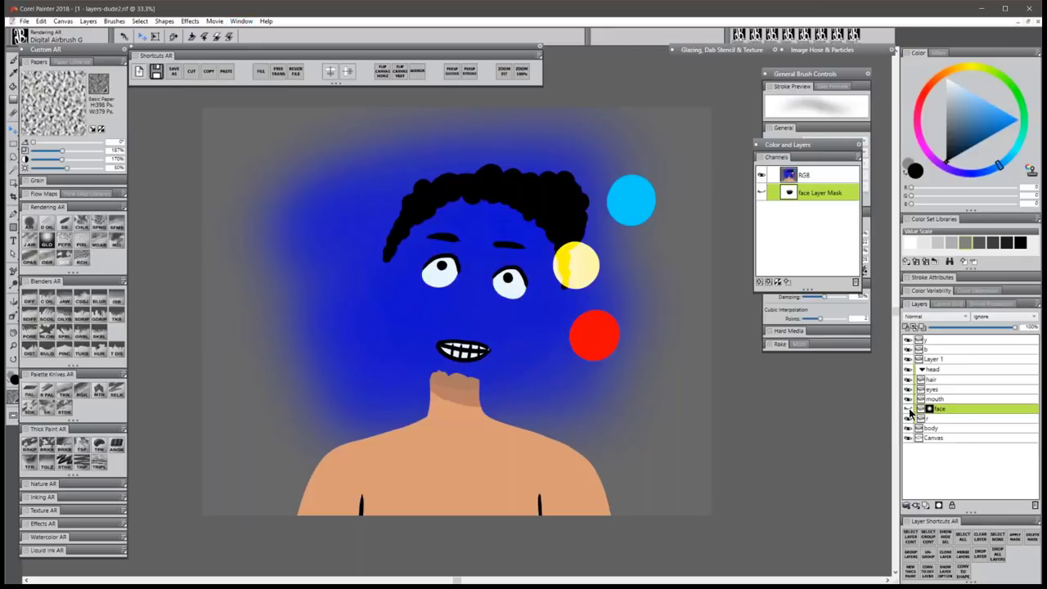
click(930, 410)
Paint white on the face layer's mask with an airbrush of about 201 px to reveal the whole face, and apply the mask.
click(946, 78)
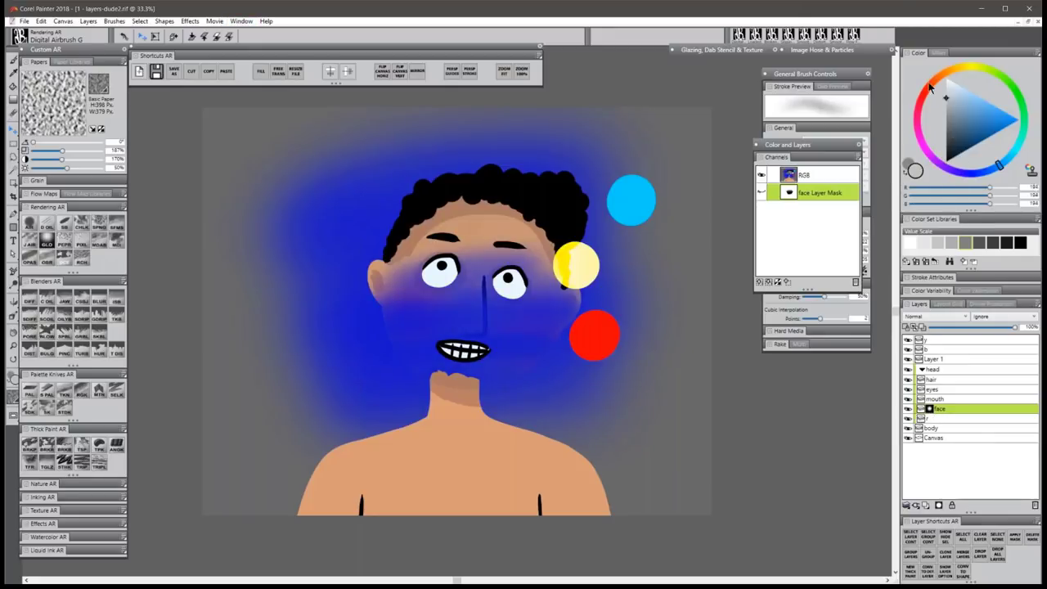
click(47, 241)
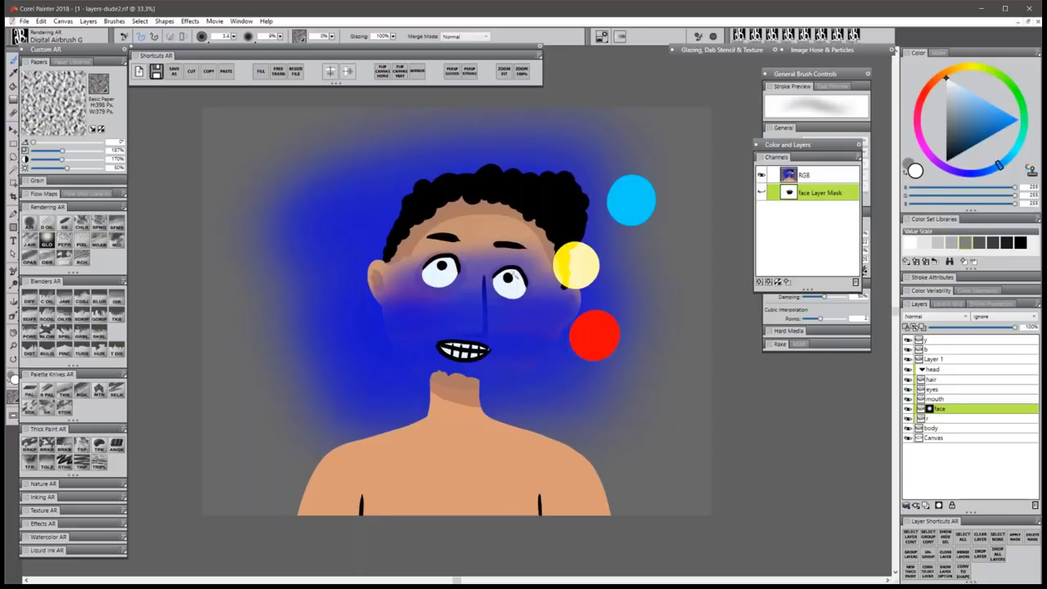
mouse_move(483, 279)
mouse_down()
mouse_move(476, 309)
mouse_move(479, 291)
mouse_move(488, 304)
mouse_move(477, 288)
mouse_move(472, 316)
mouse_move(448, 271)
mouse_move(447, 370)
mouse_move(437, 274)
mouse_move(432, 367)
mouse_move(424, 291)
mouse_move(520, 366)
mouse_move(564, 299)
mouse_move(544, 260)
mouse_move(523, 302)
mouse_move(520, 359)
mouse_move(396, 365)
mouse_move(369, 323)
mouse_move(373, 308)
mouse_move(412, 383)
mouse_move(537, 385)
mouse_move(532, 345)
mouse_move(422, 290)
mouse_move(449, 244)
mouse_up()
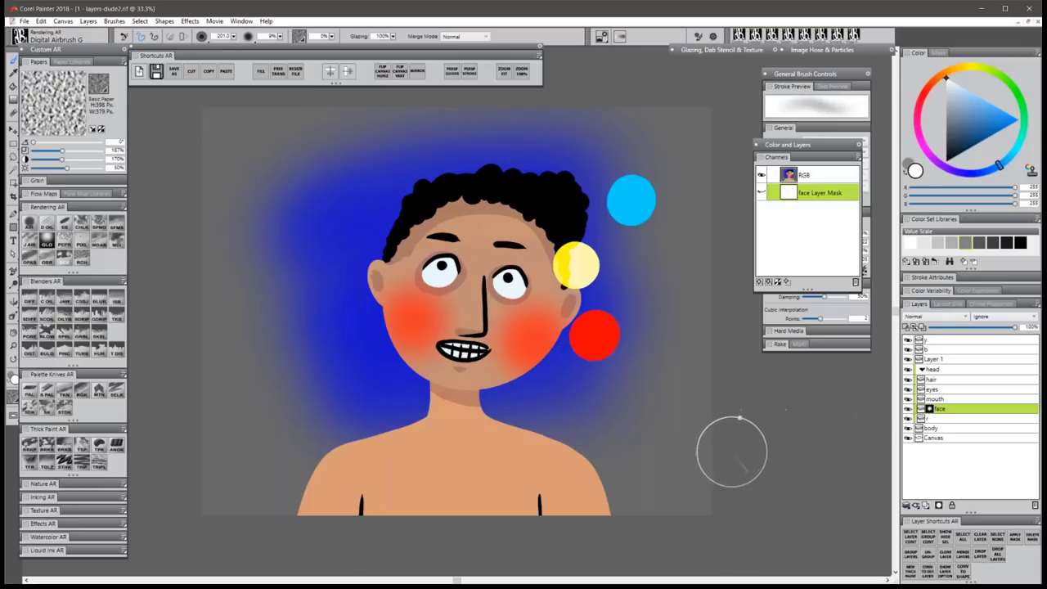
right_click(930, 413)
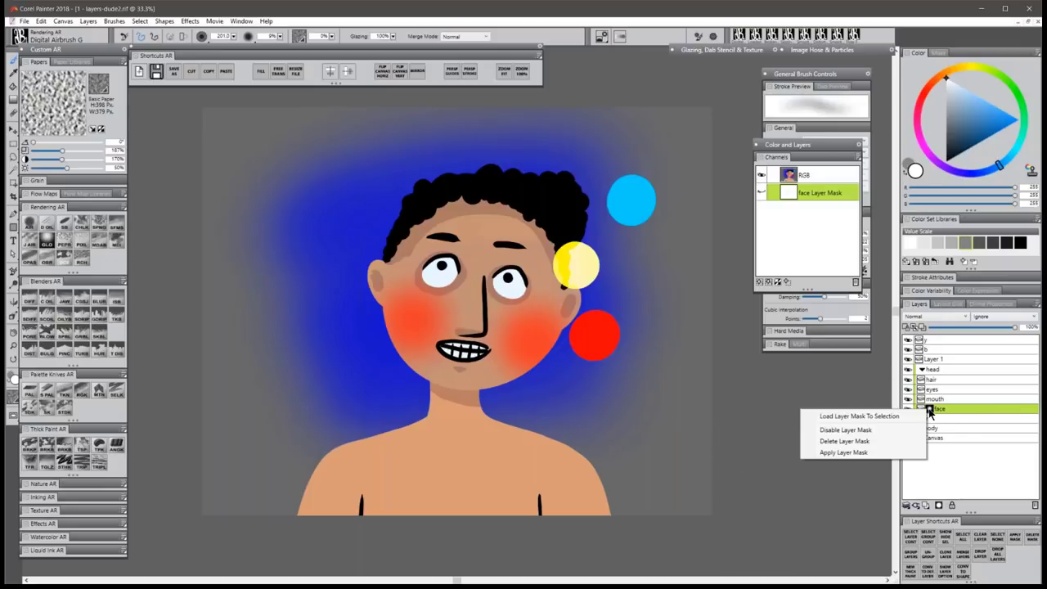
click(847, 452)
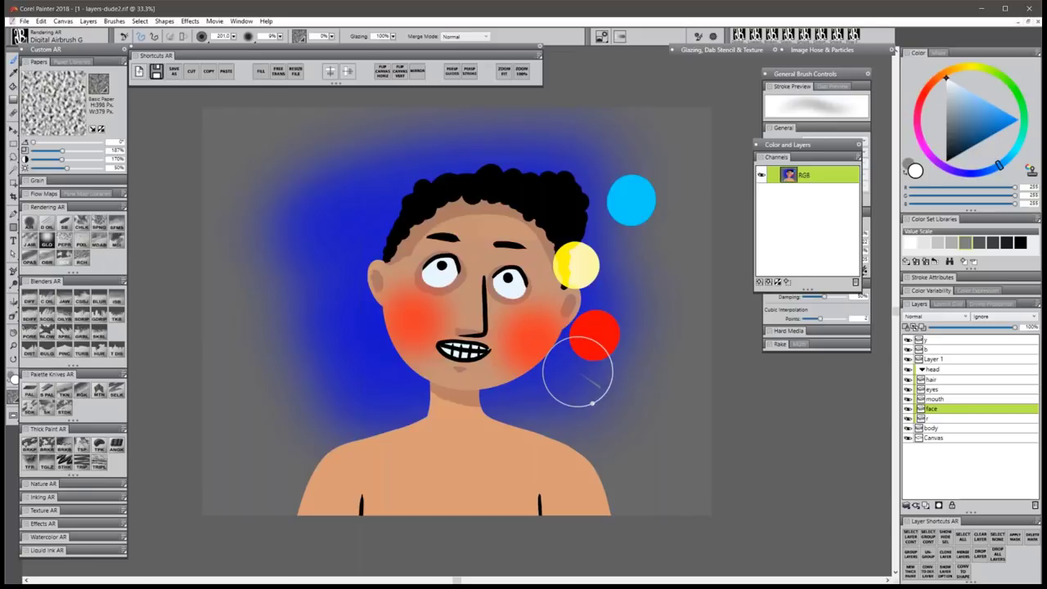
Create a new layer above layer y and set its composite method to Overlay.
click(941, 341)
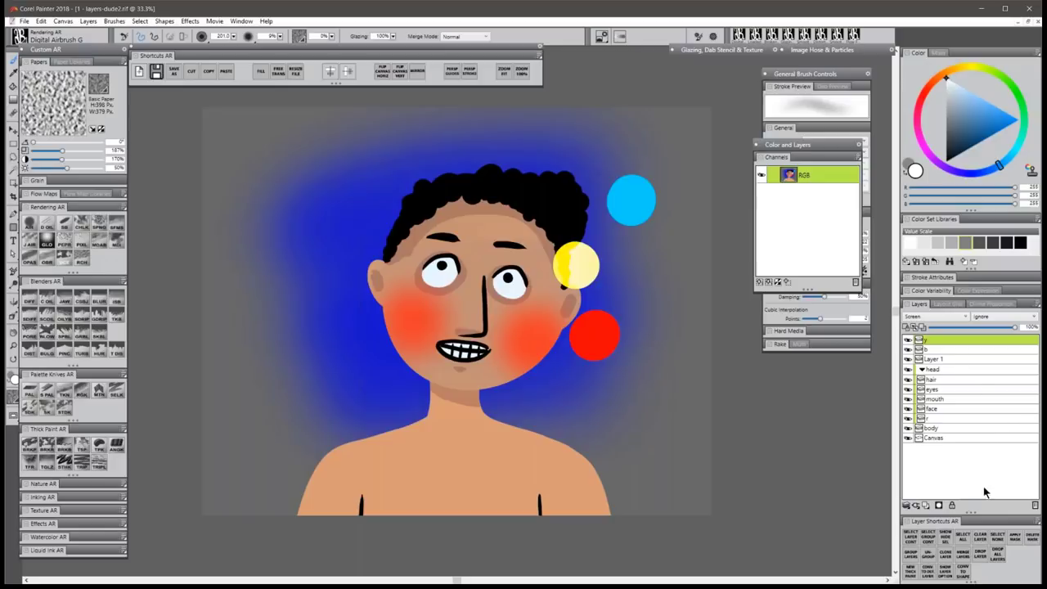
click(925, 505)
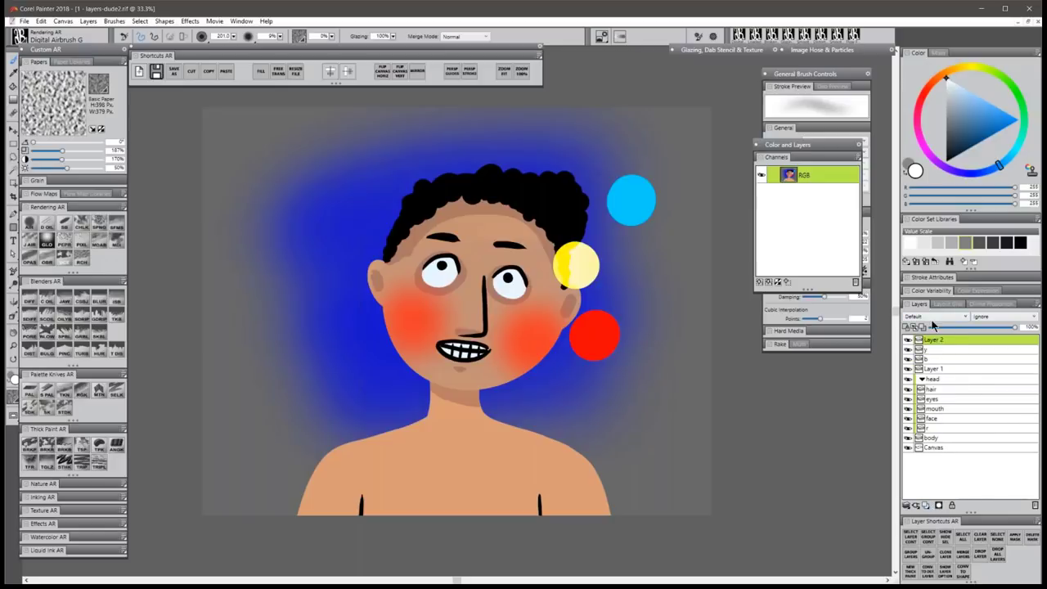
click(933, 316)
click(924, 433)
Fill the new overlay layer with middle gray of value 128 and display the color values as HSV.
click(966, 244)
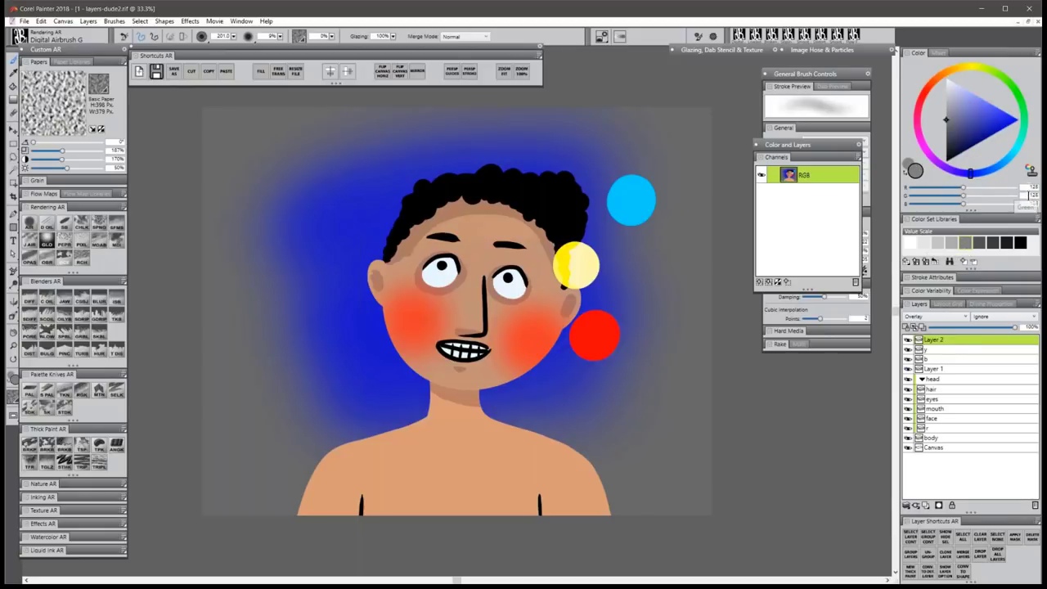
click(1038, 54)
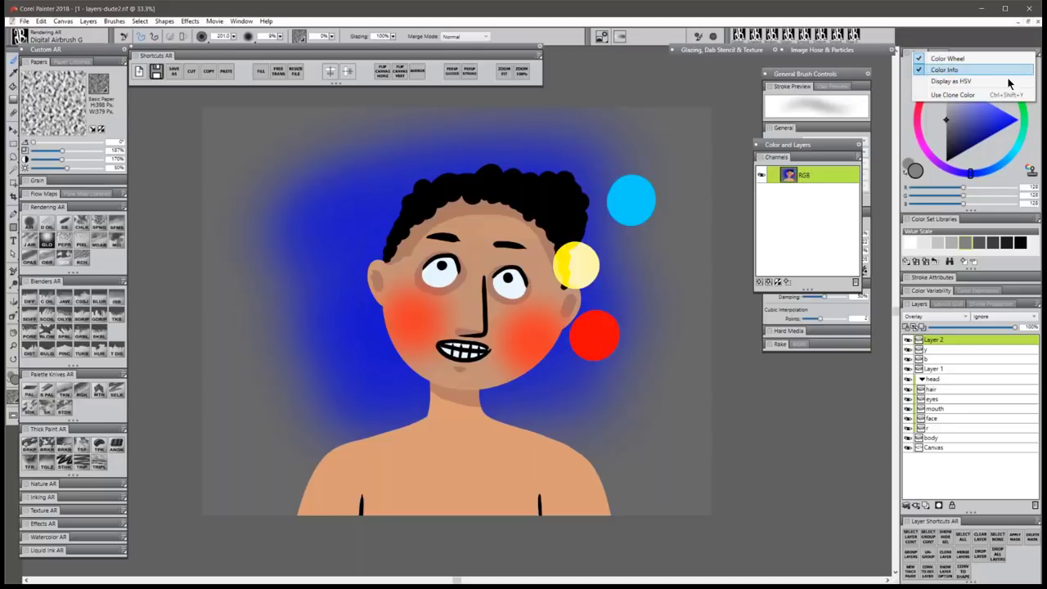
click(1009, 80)
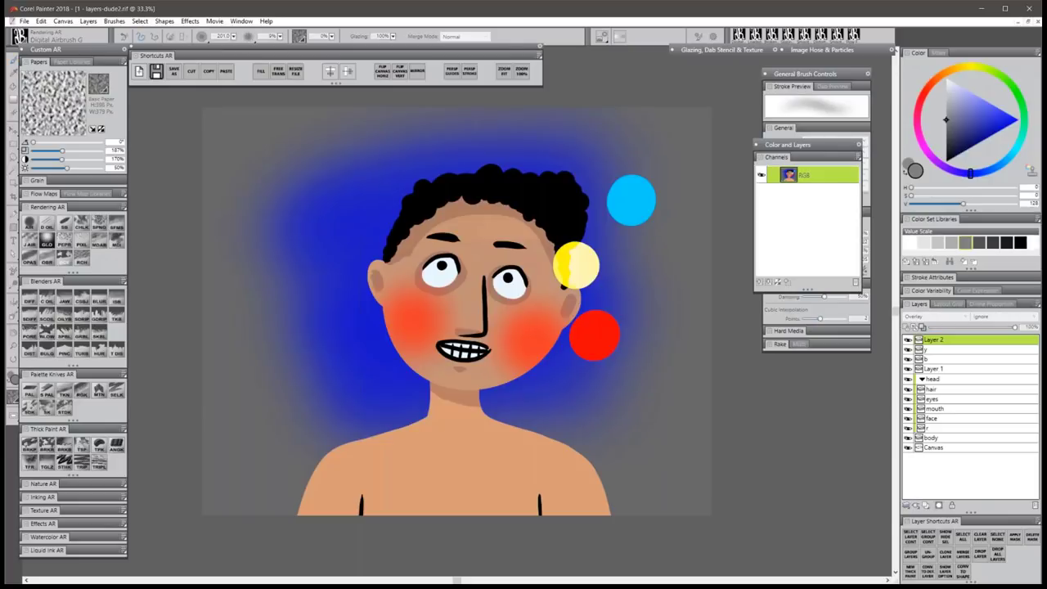
Apply a Paper surface texture with 100% amount and 40% shine to the gray overlay layer, check its visibility and select layer y.
click(190, 22)
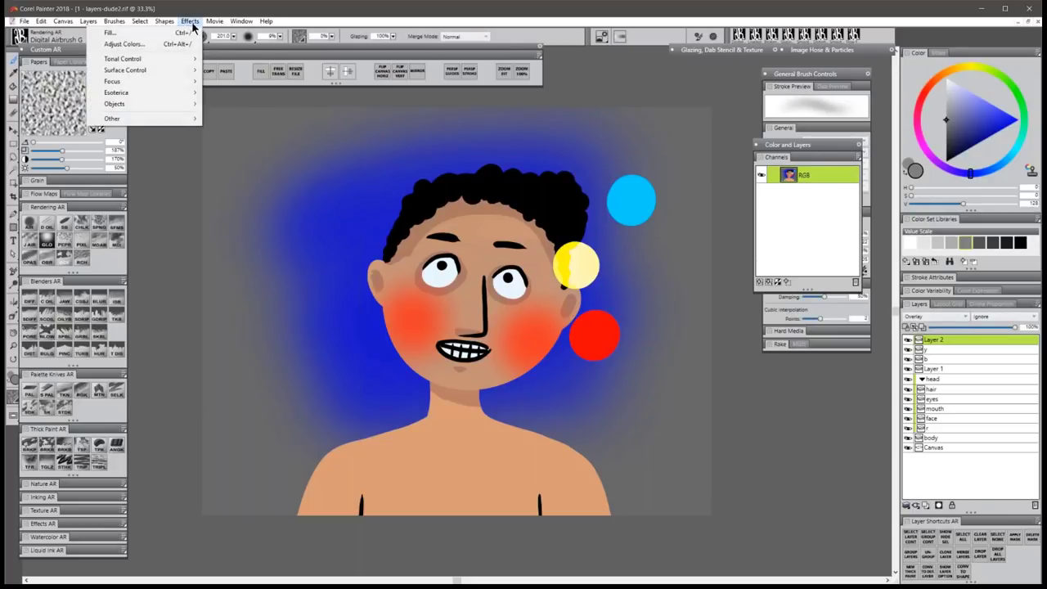
mouse_move(190, 61)
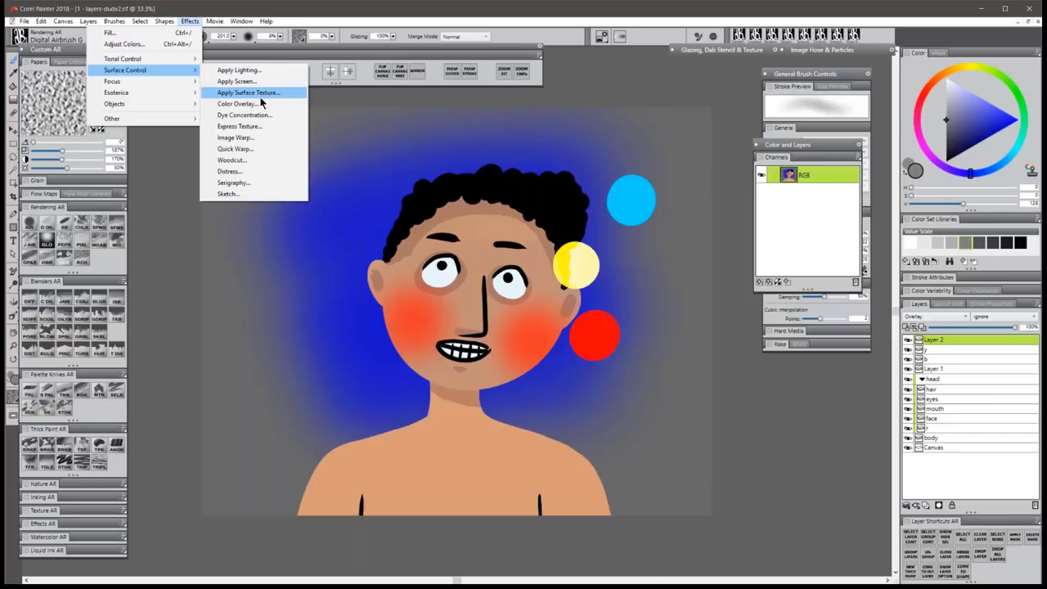
click(261, 95)
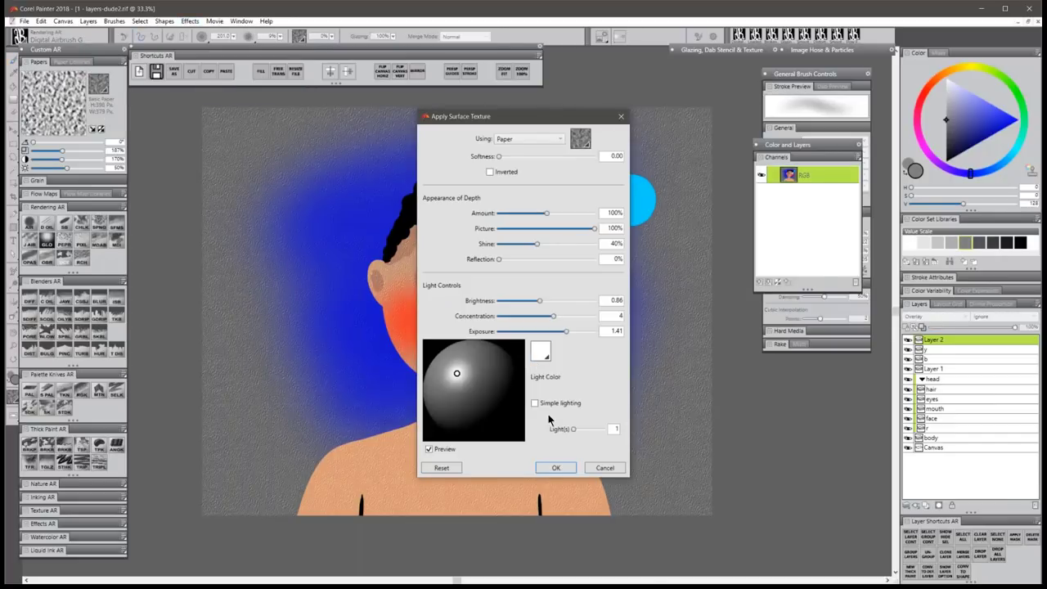
click(557, 468)
click(908, 340)
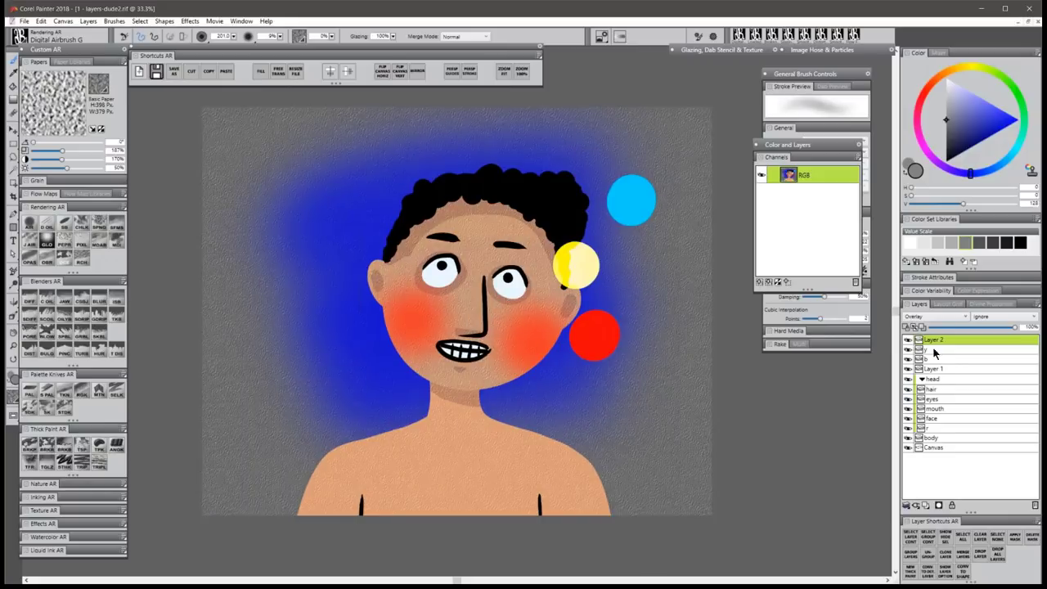
click(937, 349)
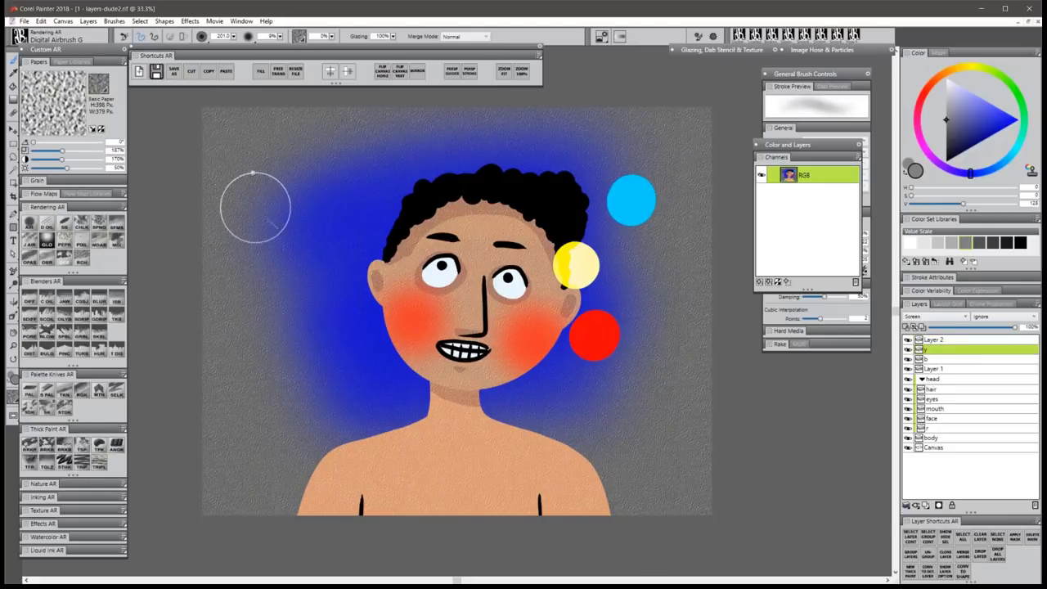